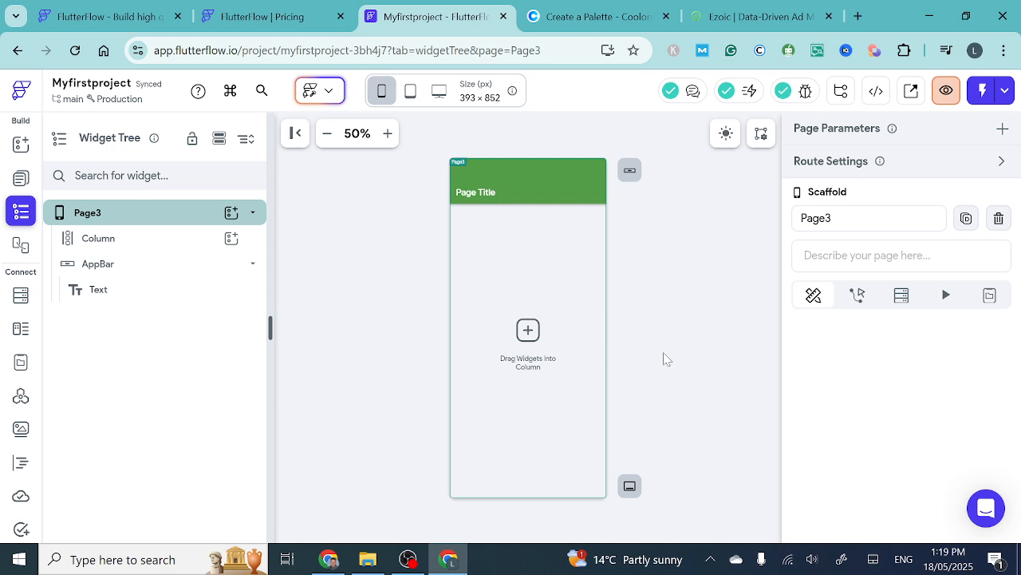
- Select the Column on Page3, launch a test session of the app, and return to the project's editor tab
click(388, 134)
click(389, 134)
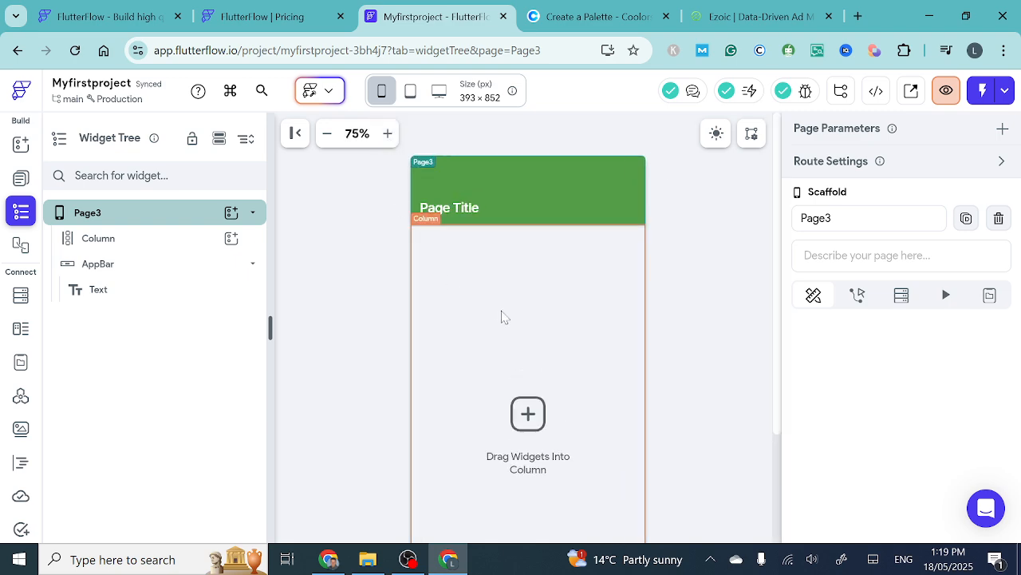
click(388, 134)
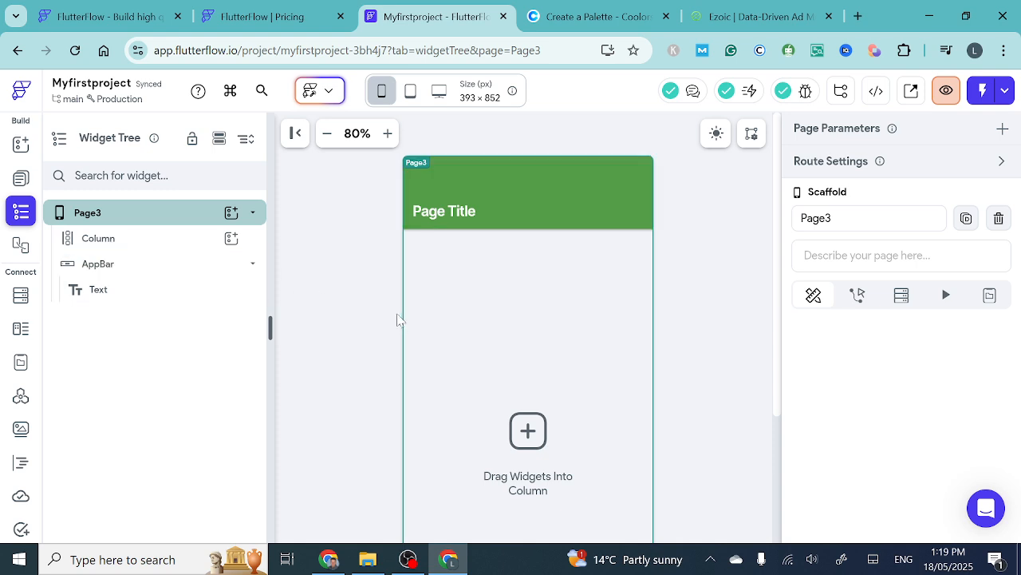
click(431, 311)
scroll(561, 318, up, 1)
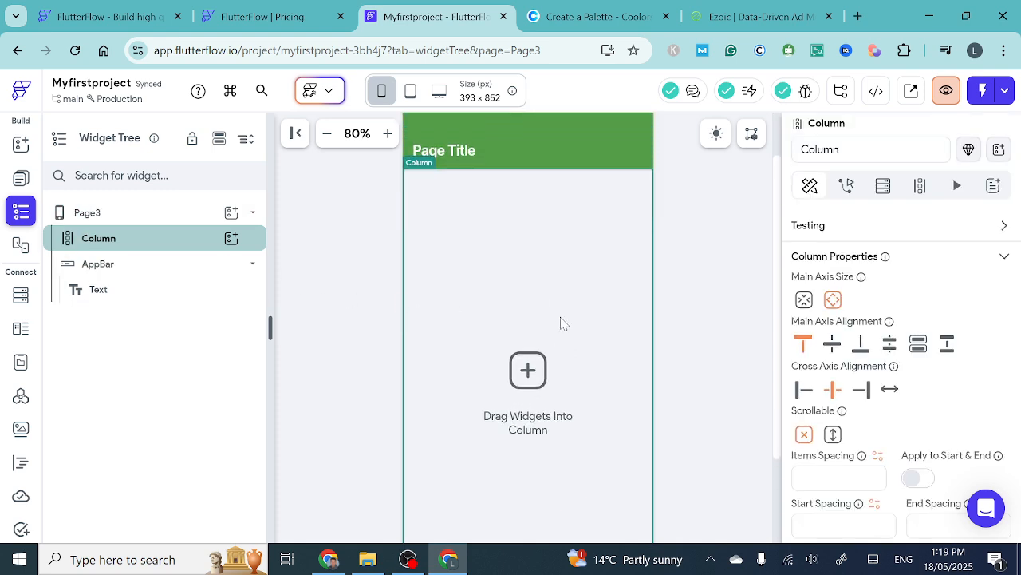
scroll(561, 318, down, 1)
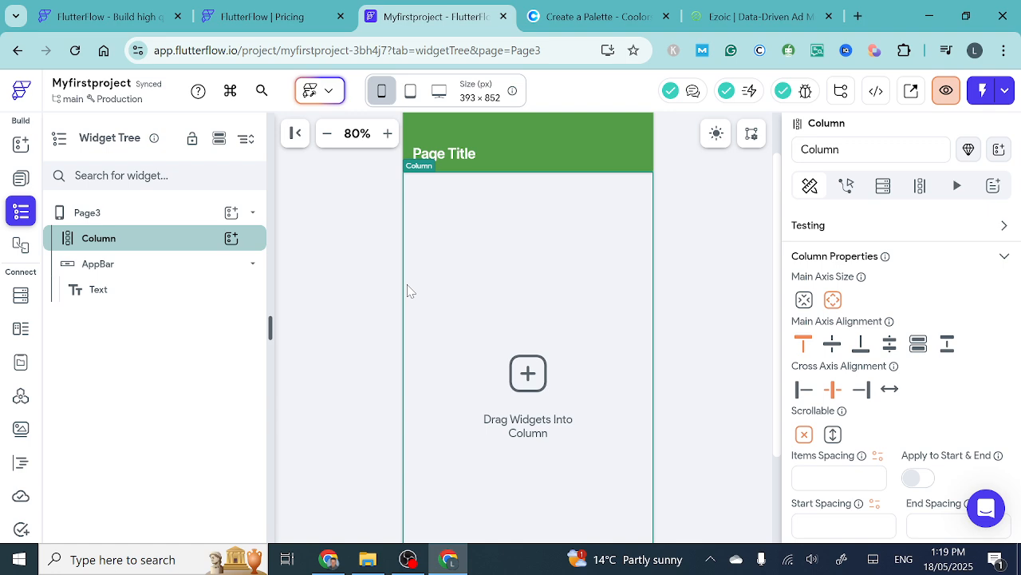
click(982, 91)
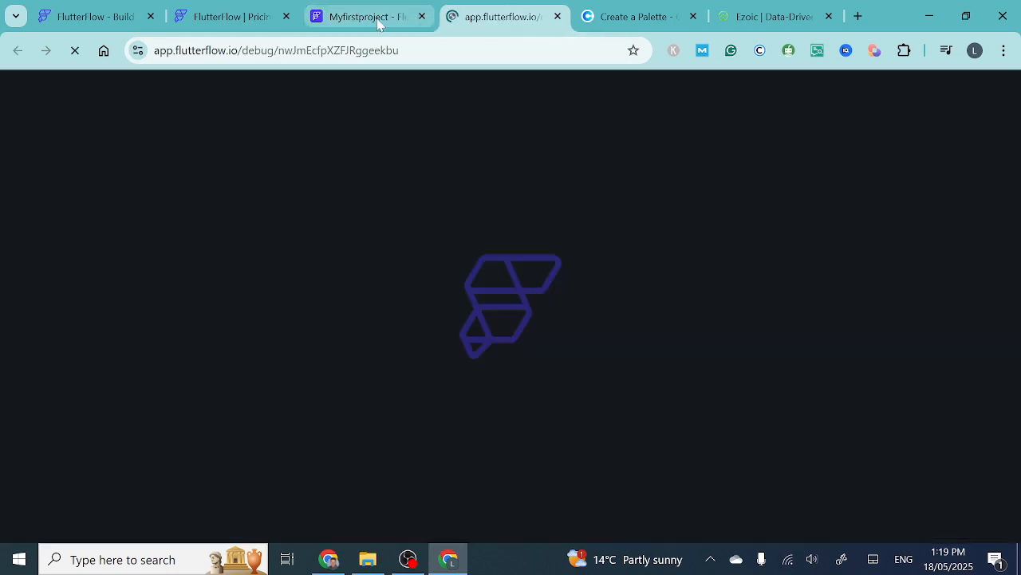
click(411, 16)
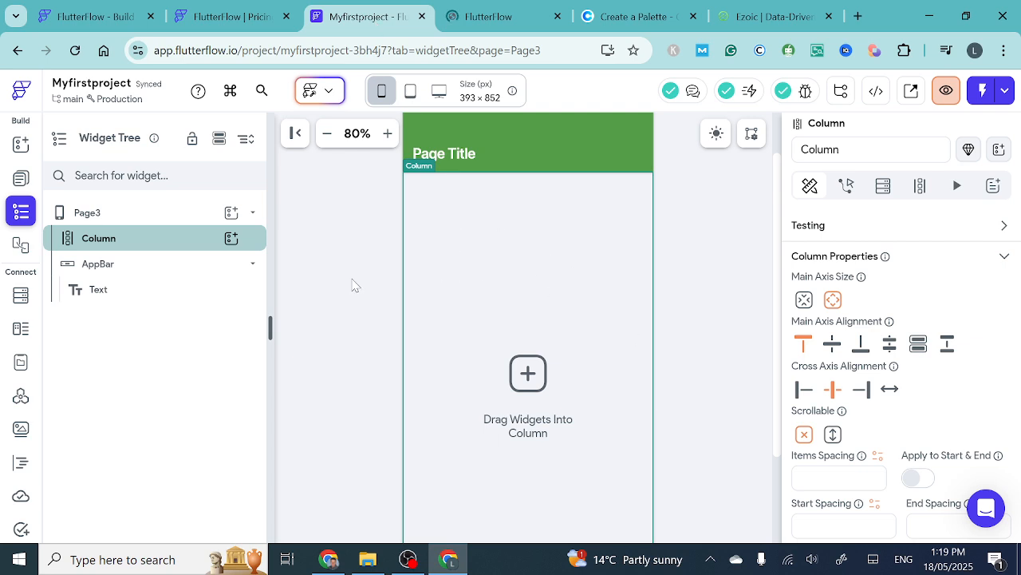
- Add a Container widget inside the empty Column on Page3
click(20, 143)
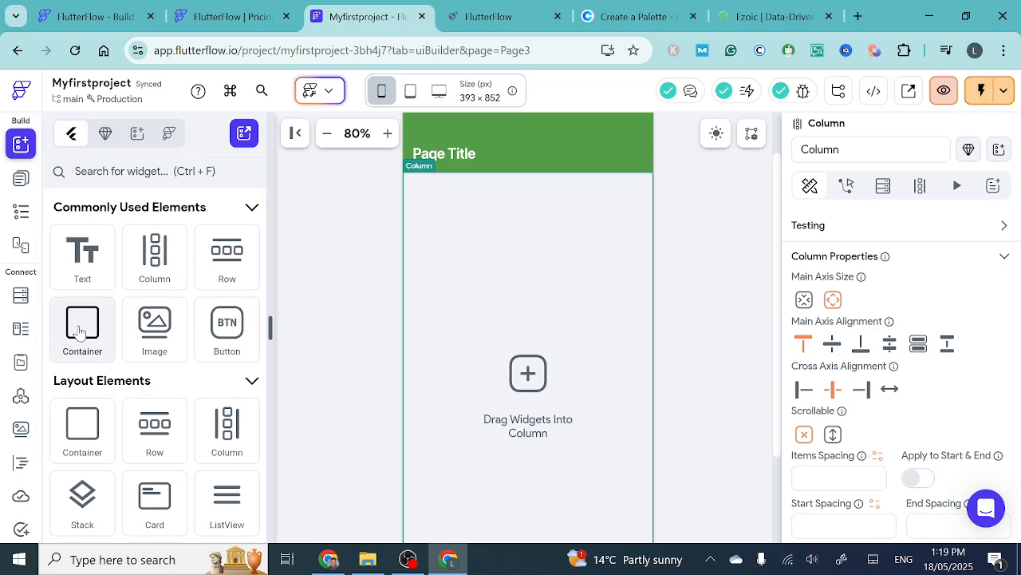
drag(80, 332, 497, 288)
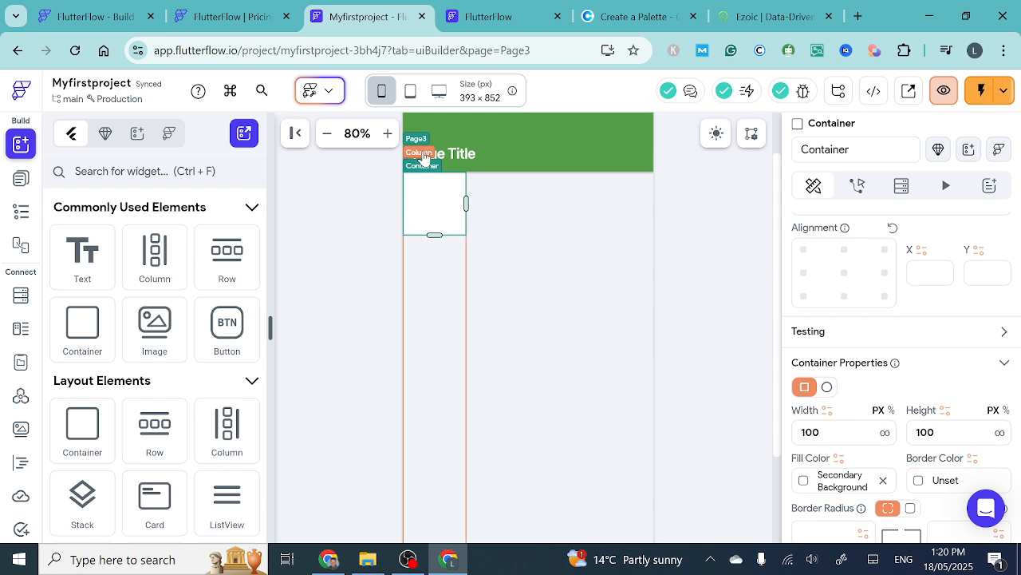
- Resize the container freehand on the canvas until its width is about 213.5 px
click(466, 204)
drag(566, 206, 606, 200)
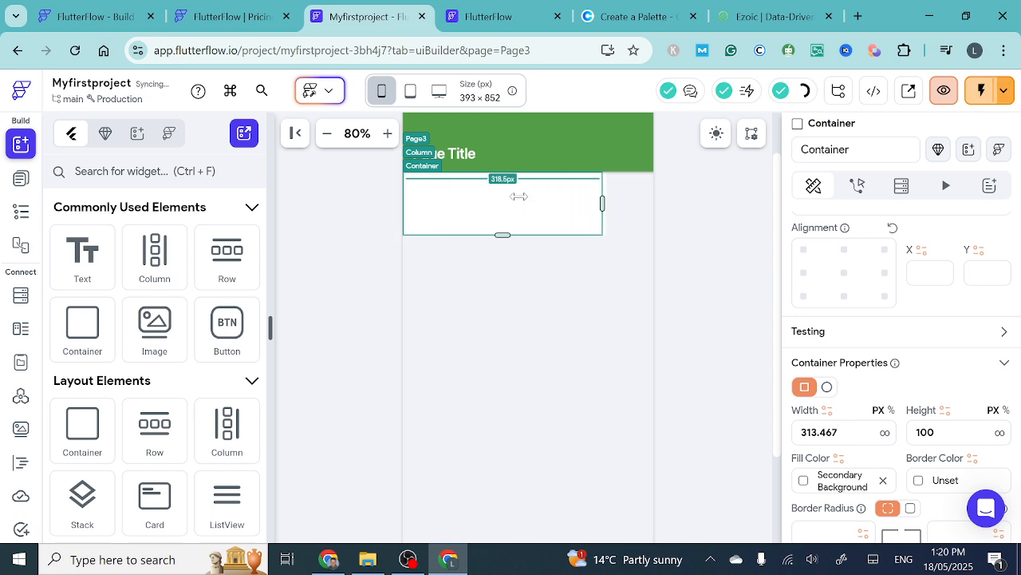
drag(495, 194, 497, 200)
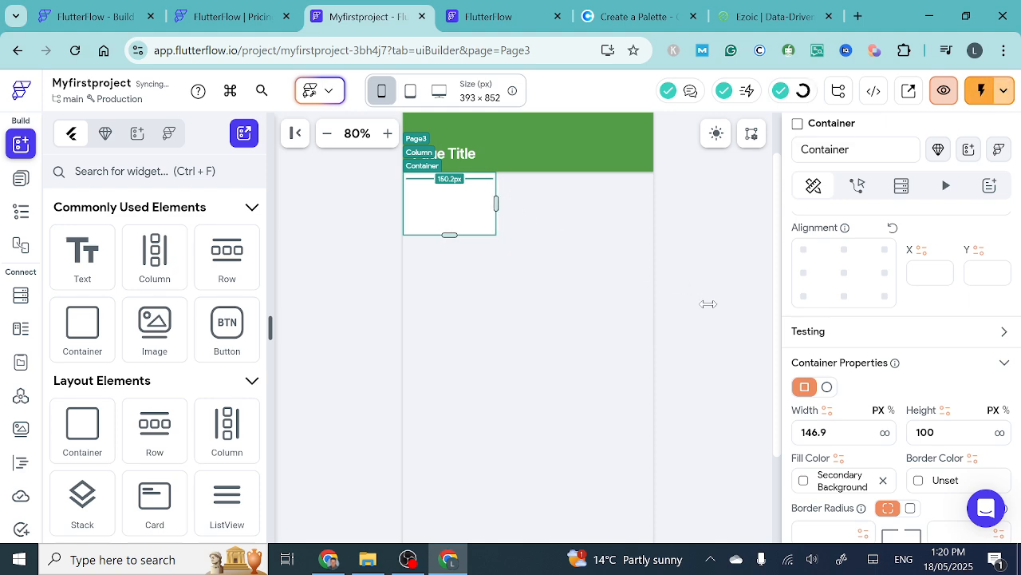
drag(829, 432, 799, 432)
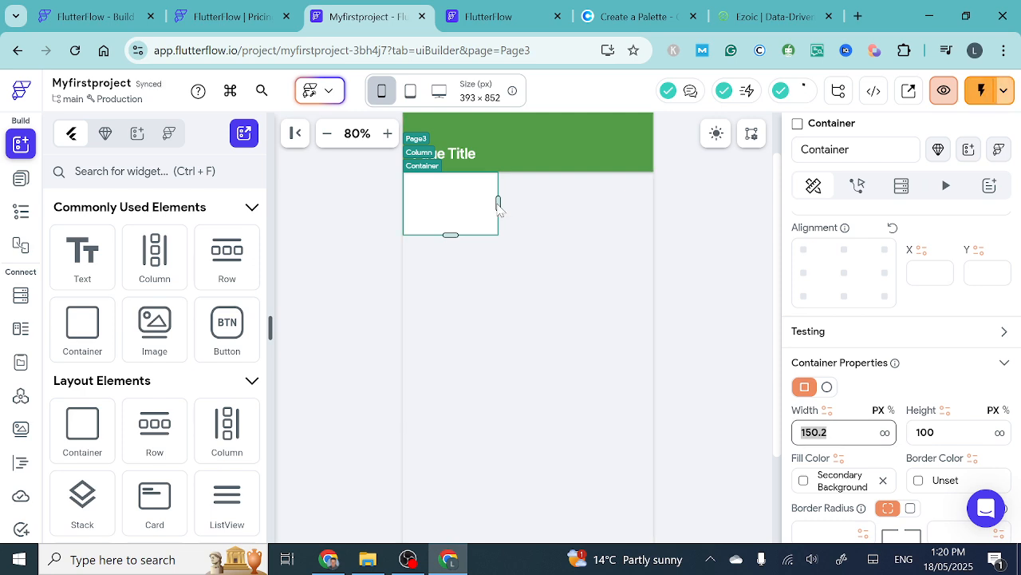
drag(500, 205, 540, 204)
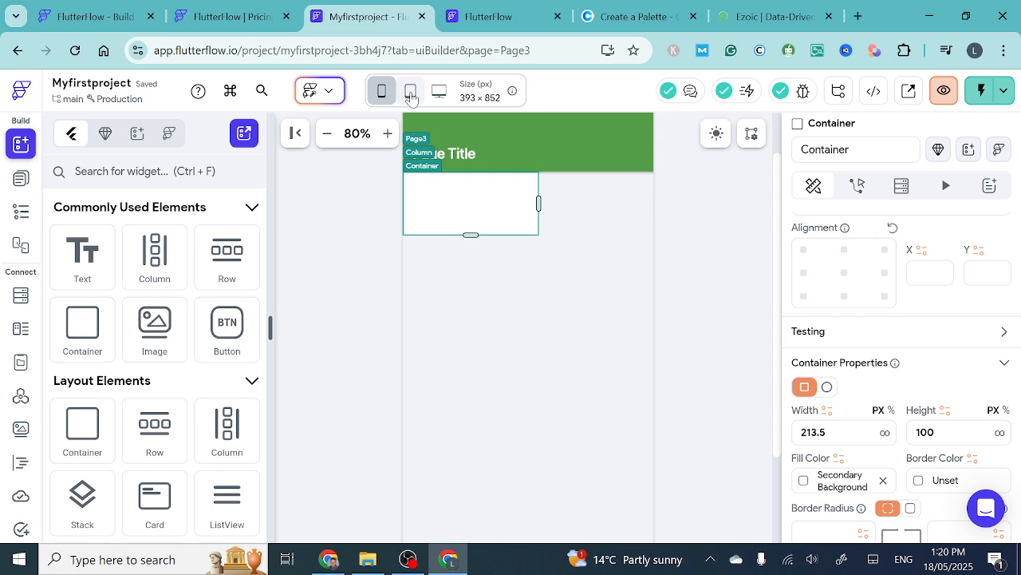
- Preview the partly widened container in the tablet and desktop layouts, and return to the phone layout
click(411, 92)
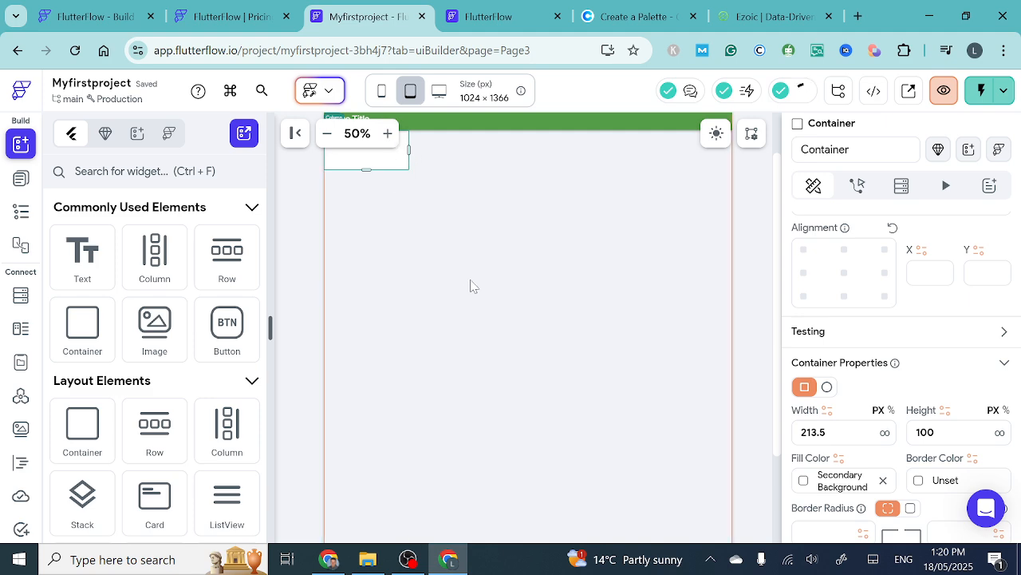
scroll(472, 285, up, 1)
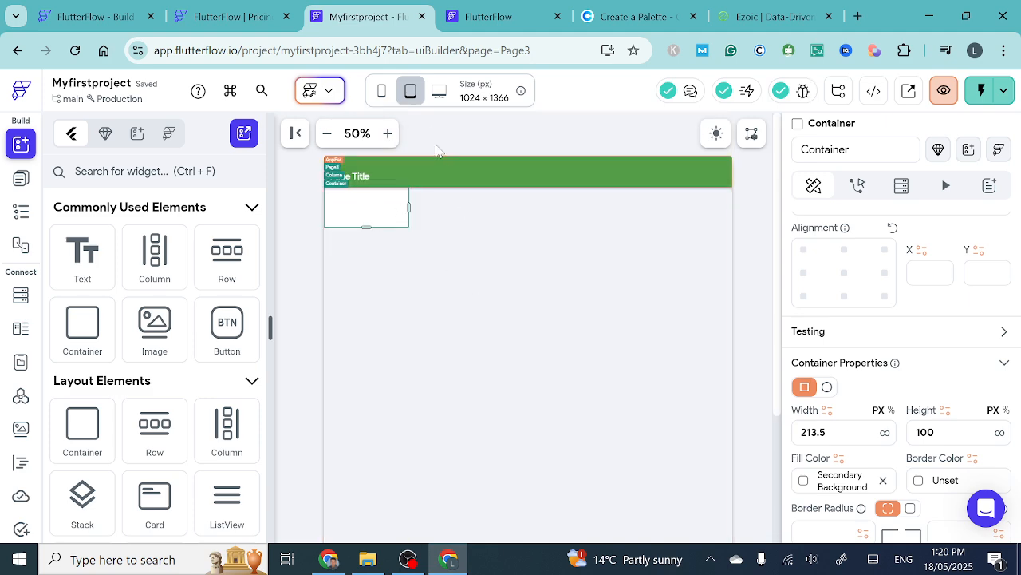
click(438, 94)
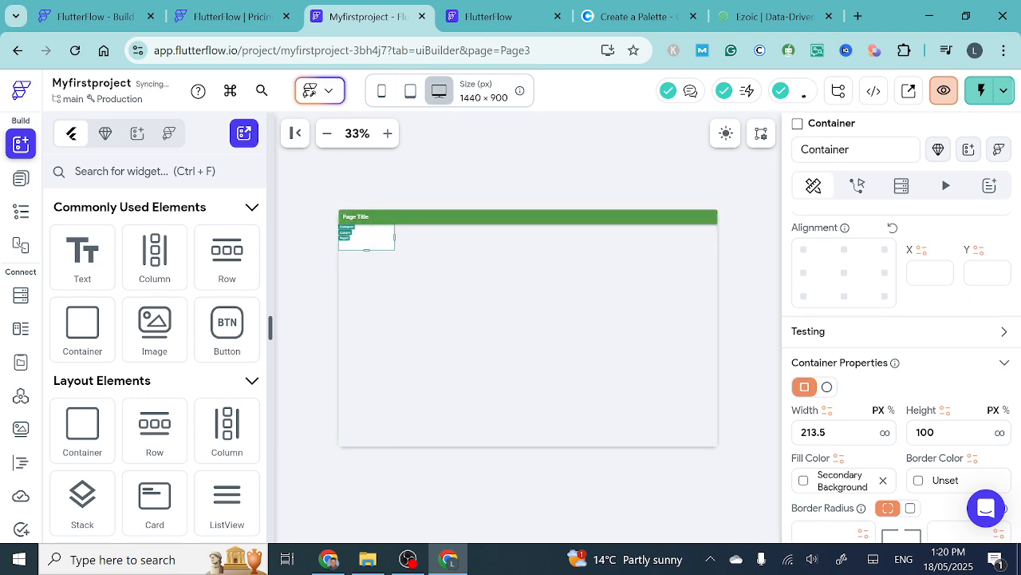
click(382, 94)
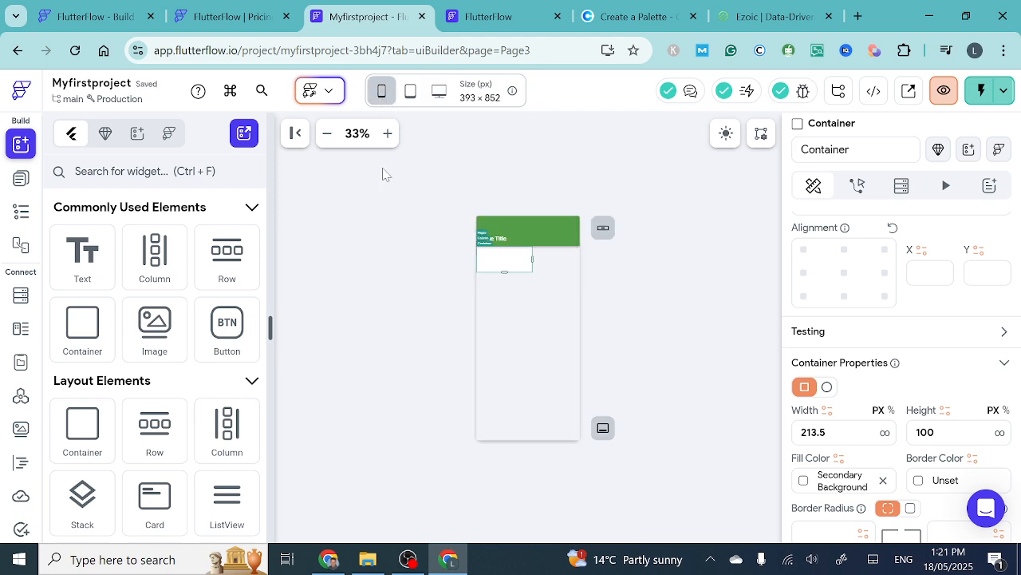
click(389, 133)
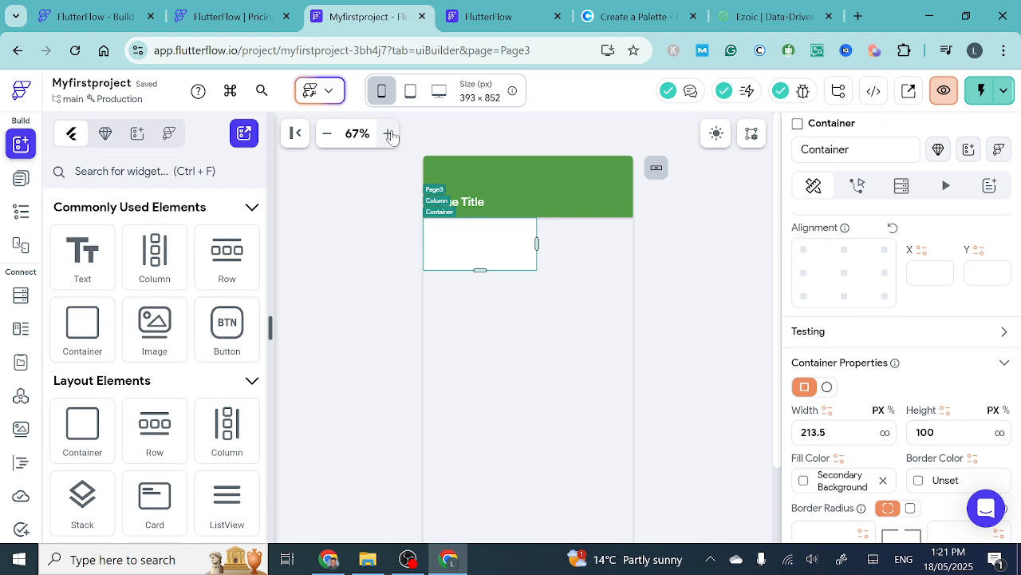
click(390, 134)
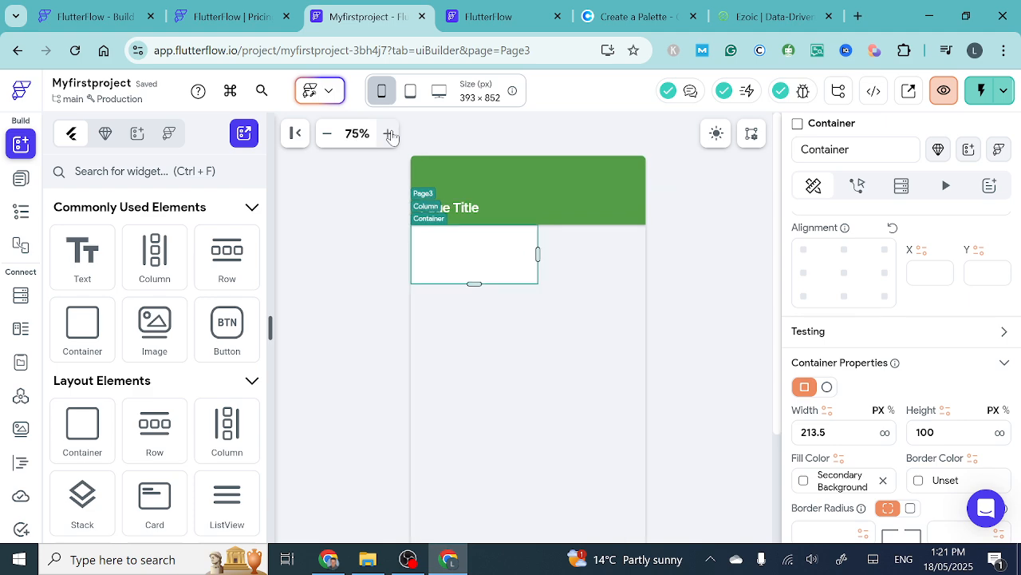
click(389, 133)
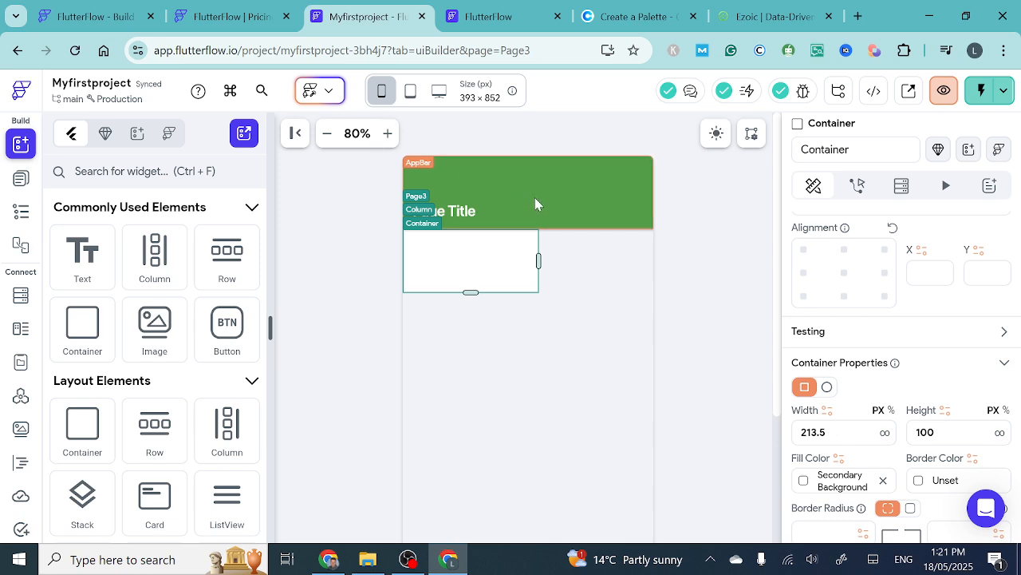
- Set the container's width to infinity so it spans the whole page
click(728, 301)
click(467, 256)
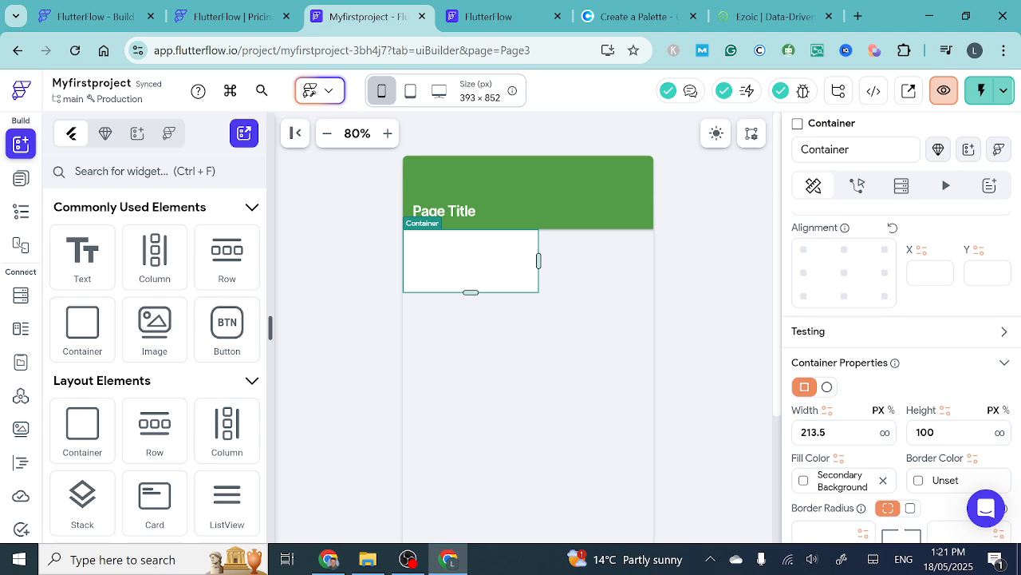
drag(828, 432, 800, 433)
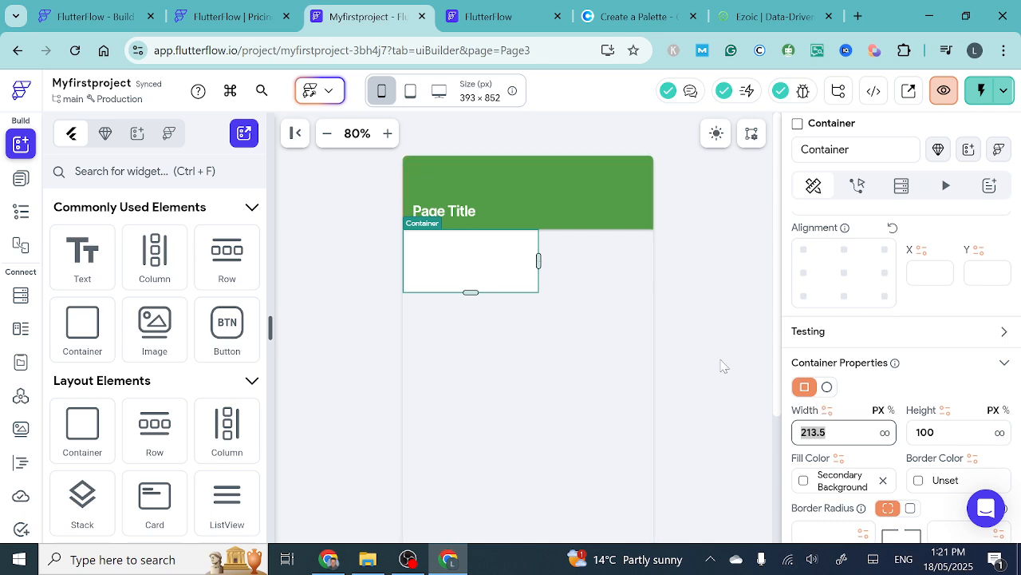
click(885, 433)
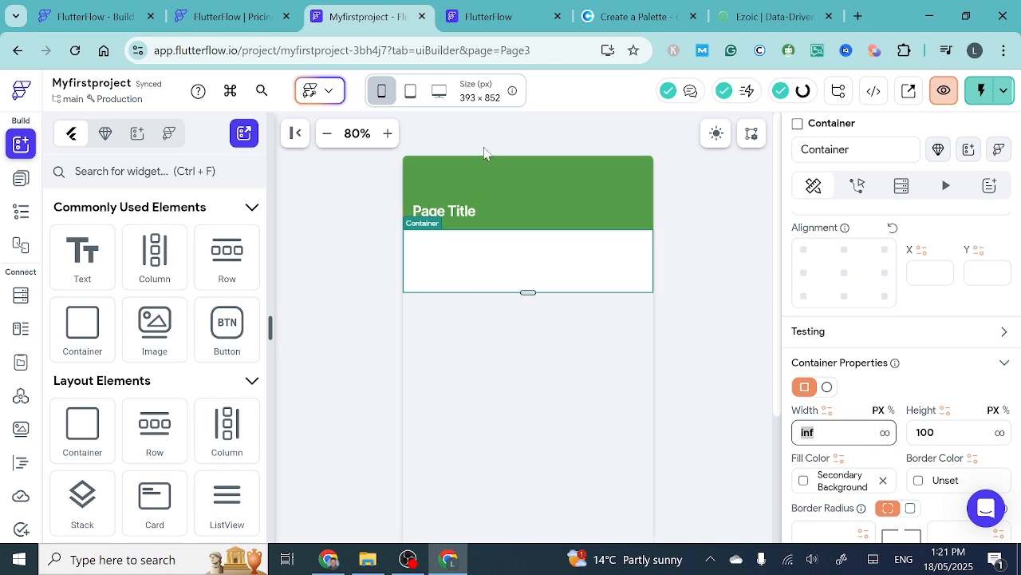
- Check how the infinite-width container fits the tablet and desktop layouts, and return to the phone layout
click(411, 95)
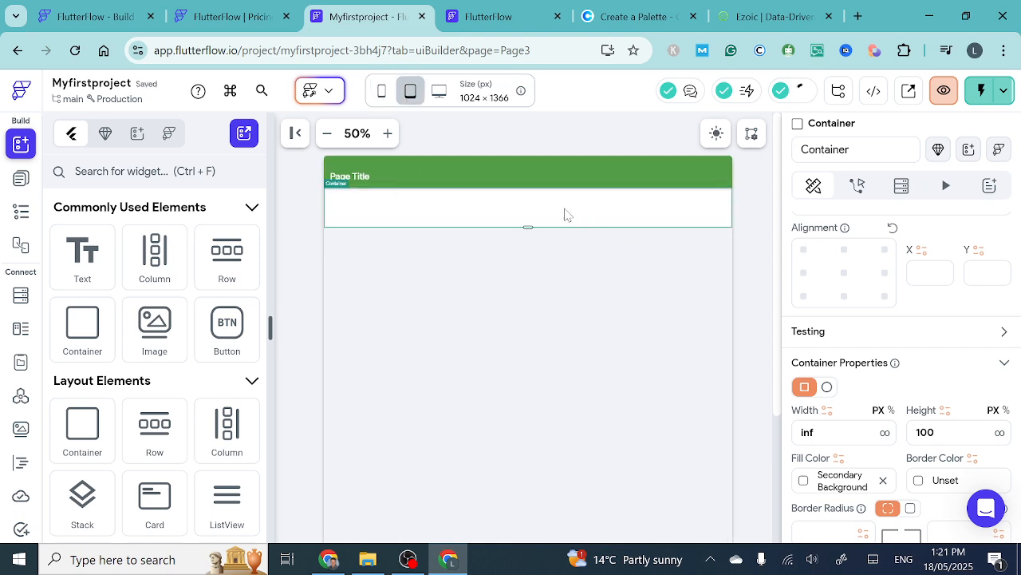
click(439, 90)
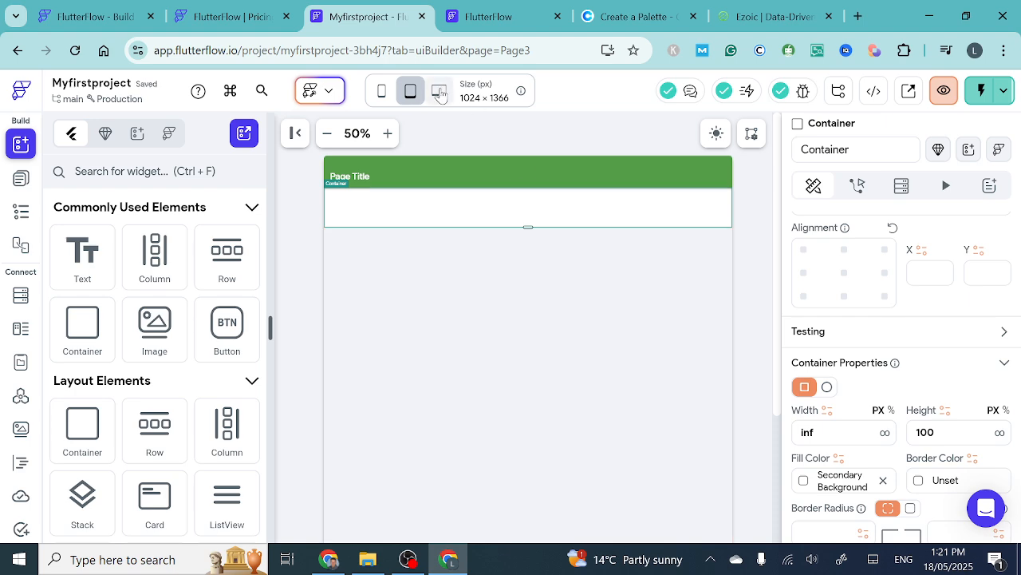
click(383, 91)
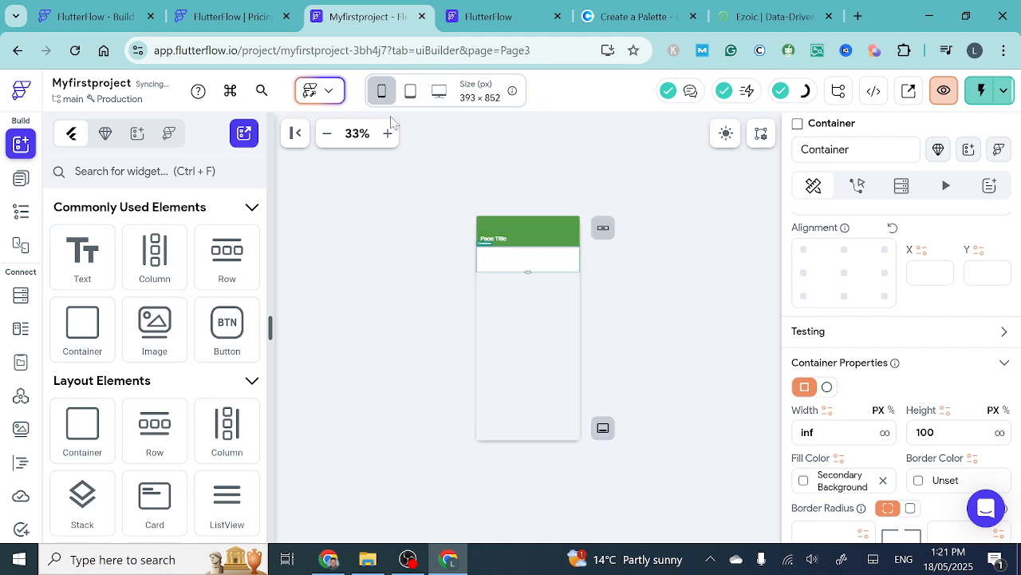
click(388, 134)
click(388, 134)
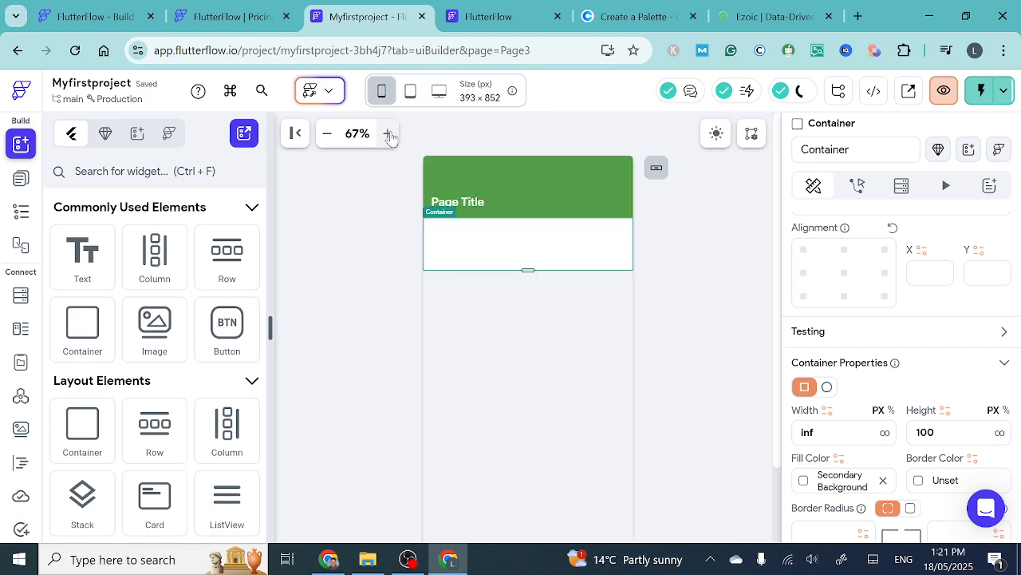
click(389, 134)
click(389, 134)
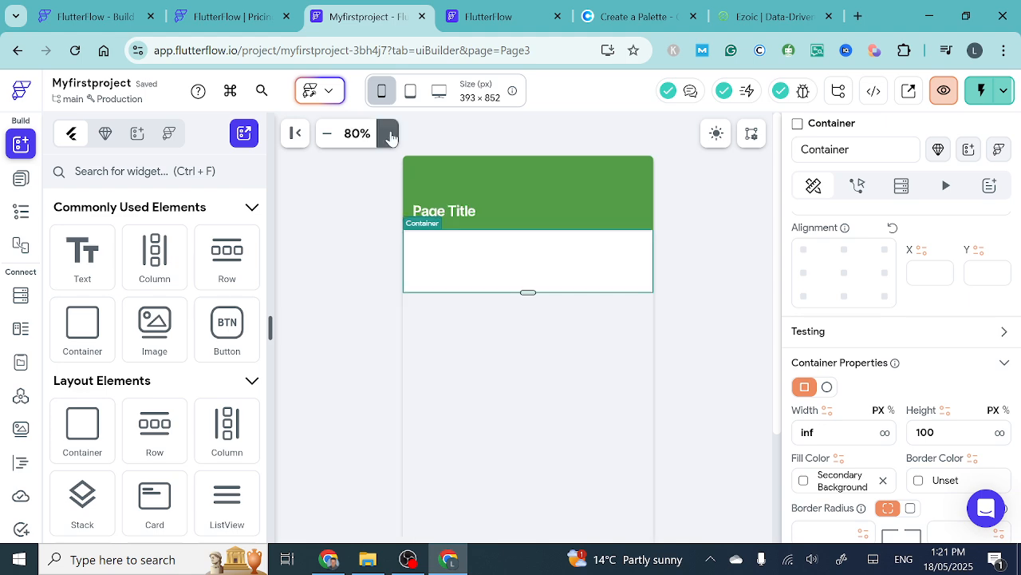
scroll(671, 322, down, 1)
scroll(672, 323, down, 1)
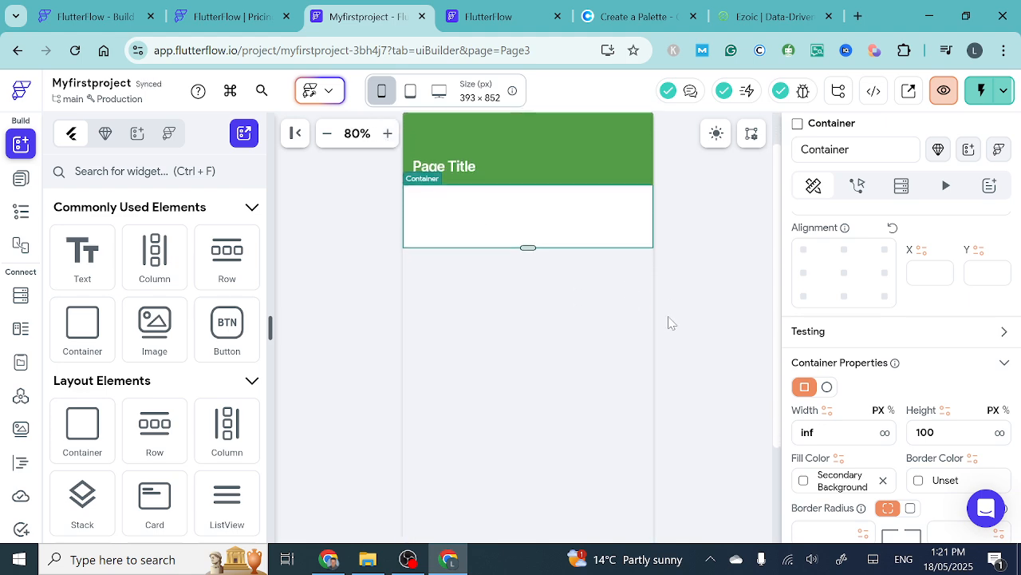
scroll(672, 324, up, 1)
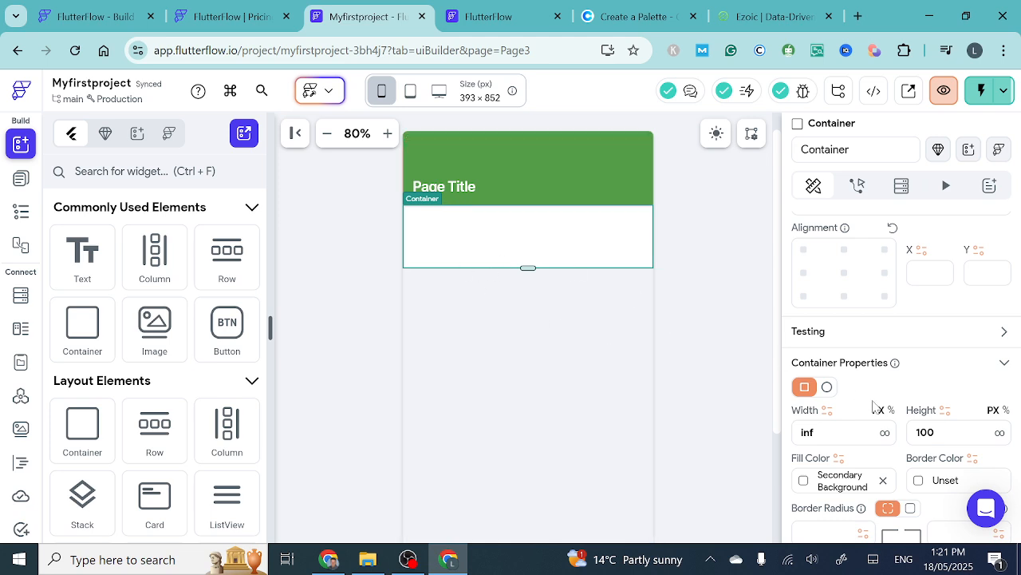
- Try out a second infinite-width container below the first one in the Column, and delete it
scroll(874, 407, down, 2)
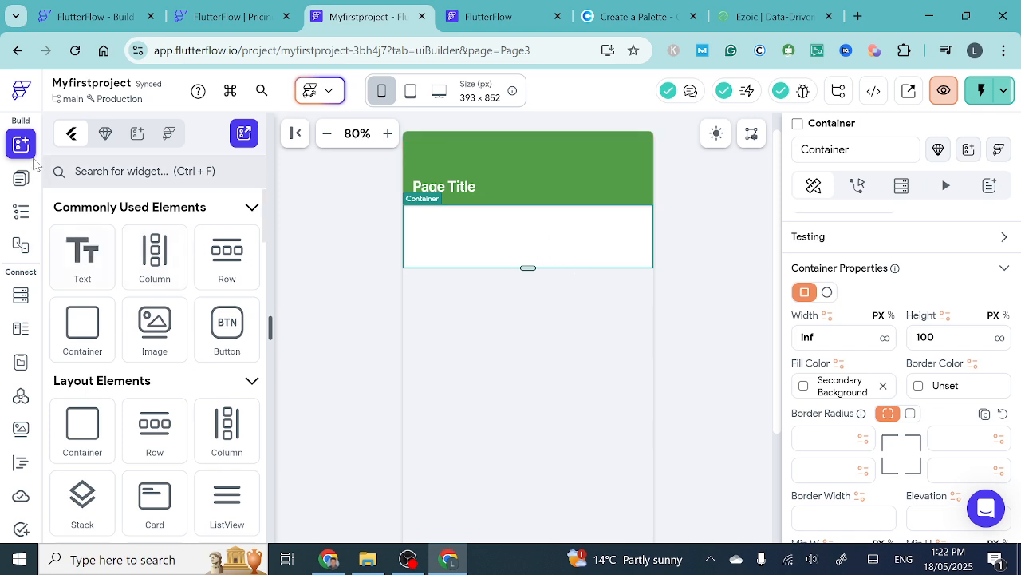
click(21, 182)
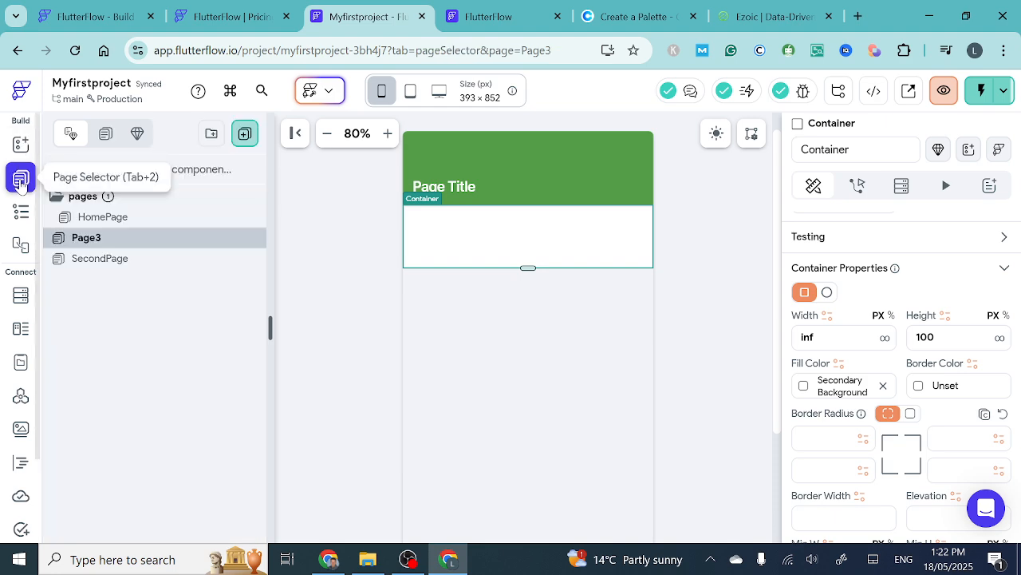
click(21, 143)
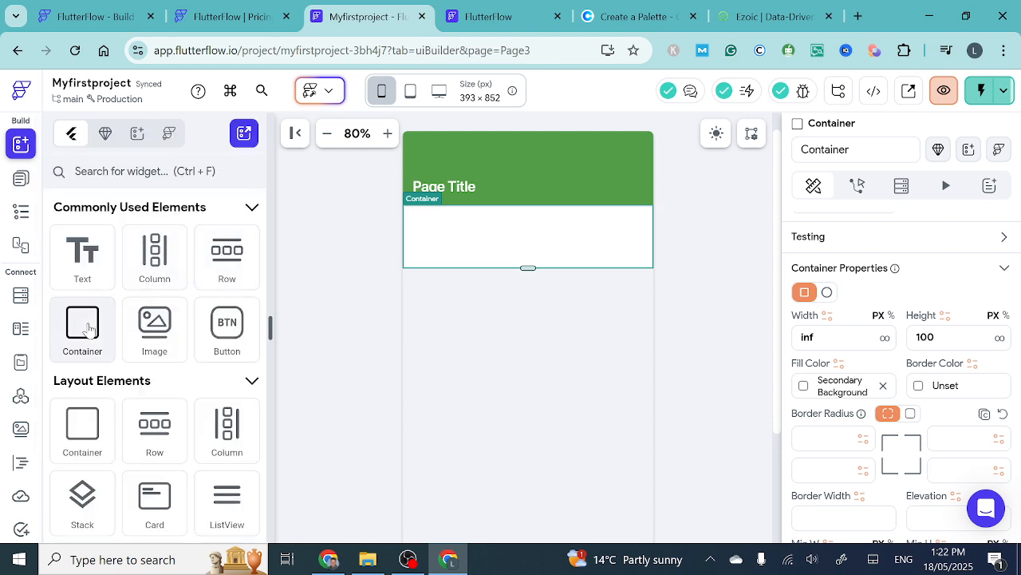
drag(102, 319, 515, 290)
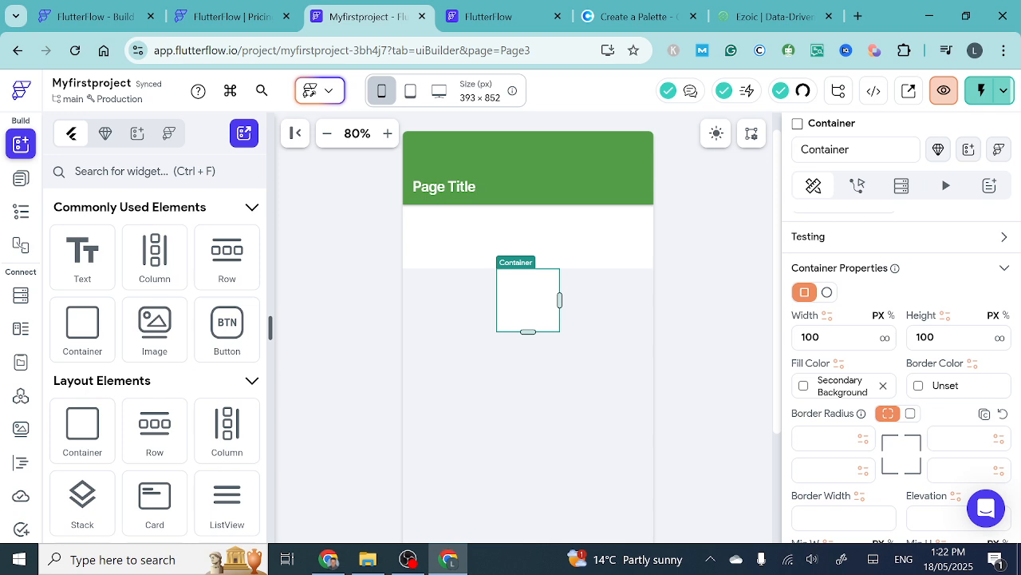
click(885, 340)
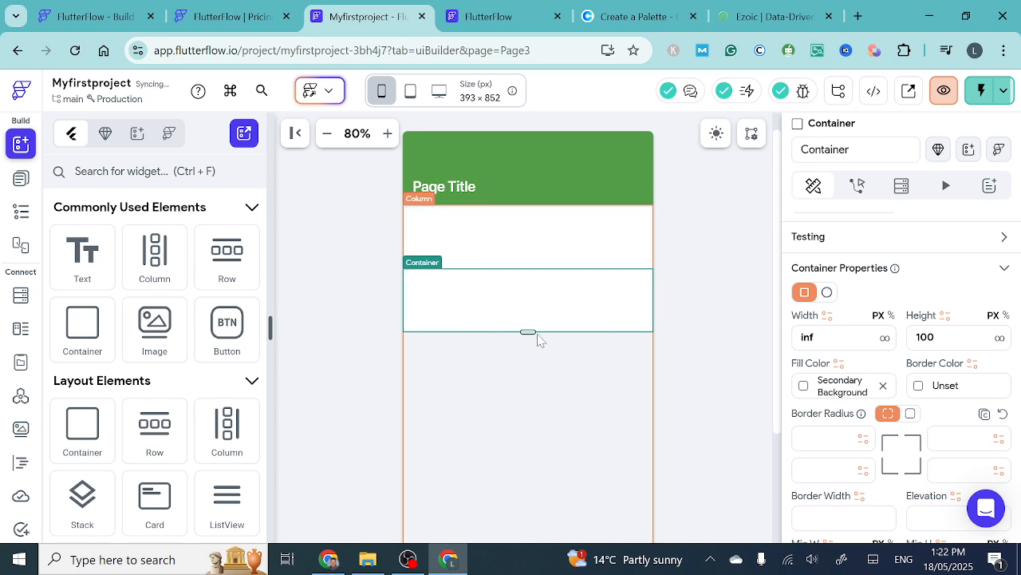
key(Delete)
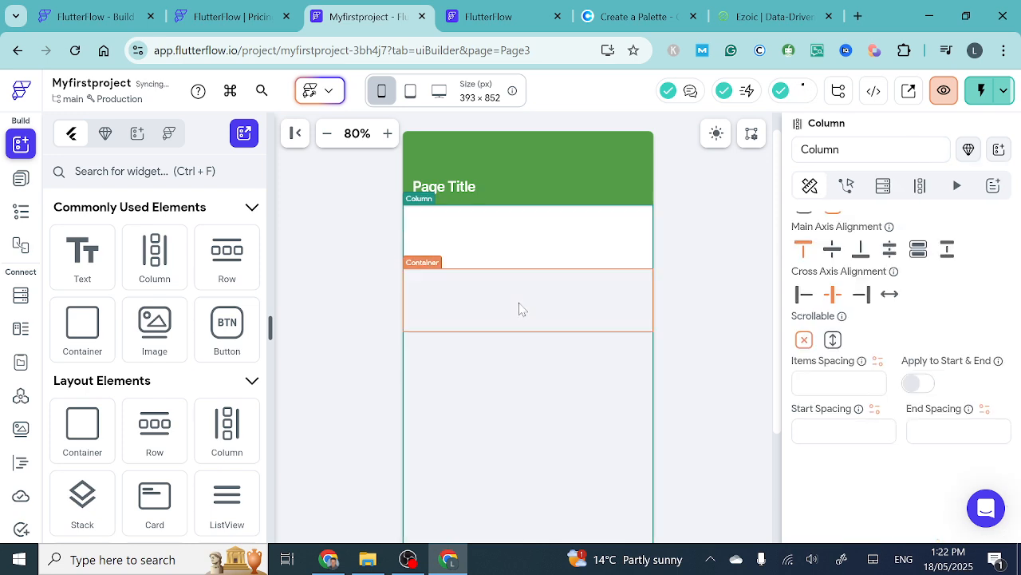
click(514, 229)
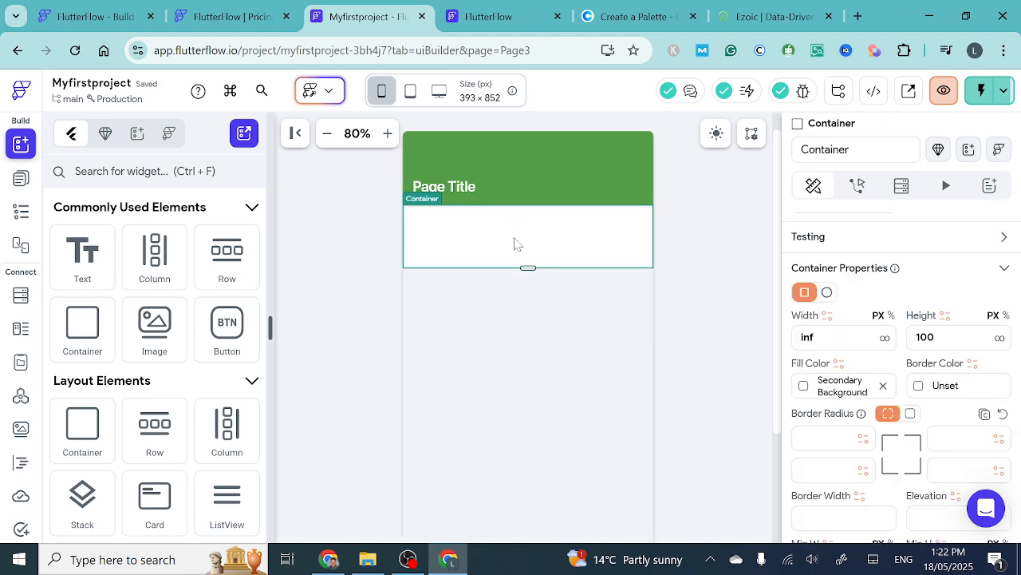
- Duplicate the full-width container directly below itself in the Column and show the page's widget tree
key(ctrl+d)
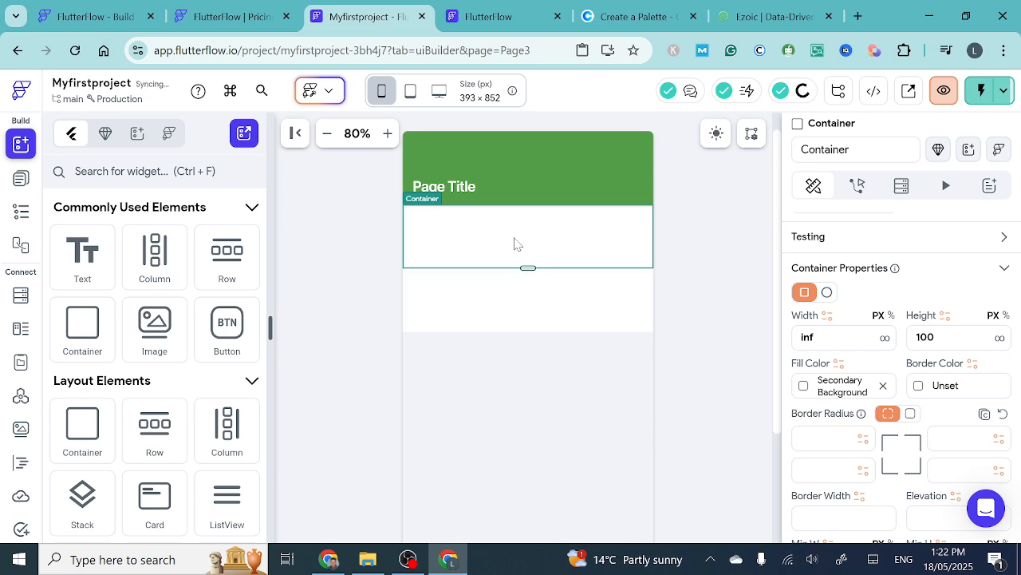
click(513, 296)
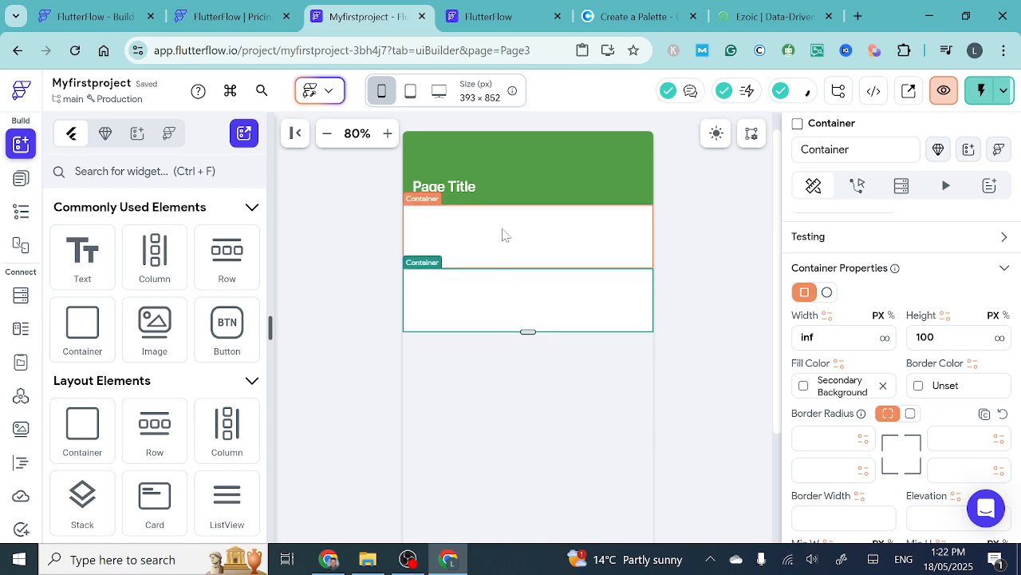
click(502, 234)
click(21, 211)
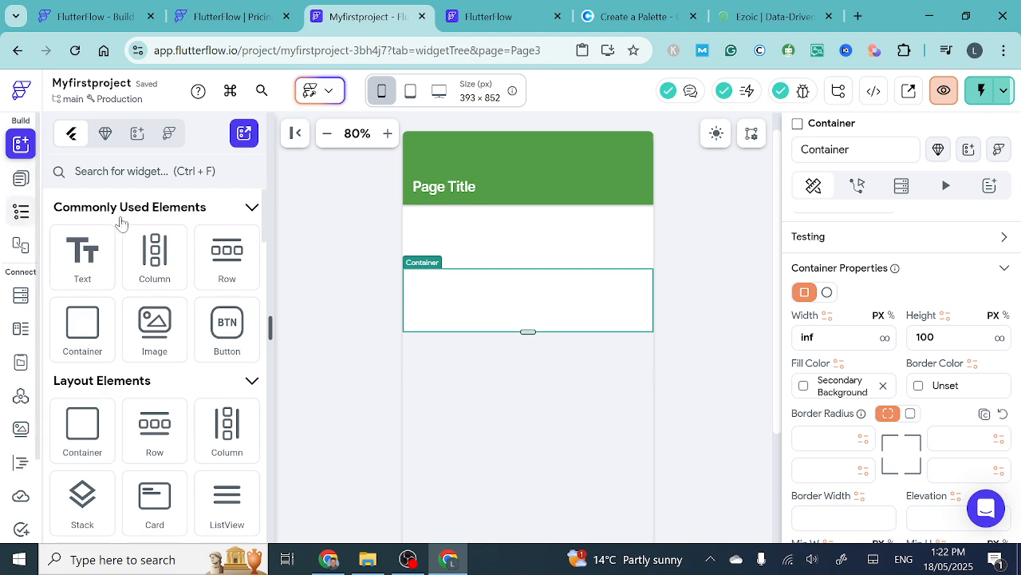
- Set the height of both containers in the Column to 200 px
click(540, 240)
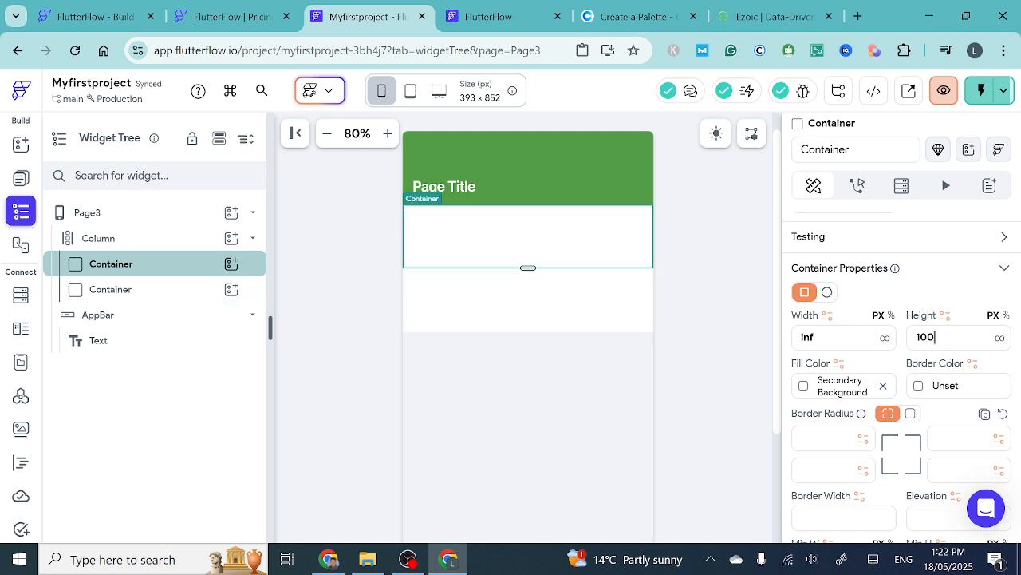
click(935, 336)
text(200)
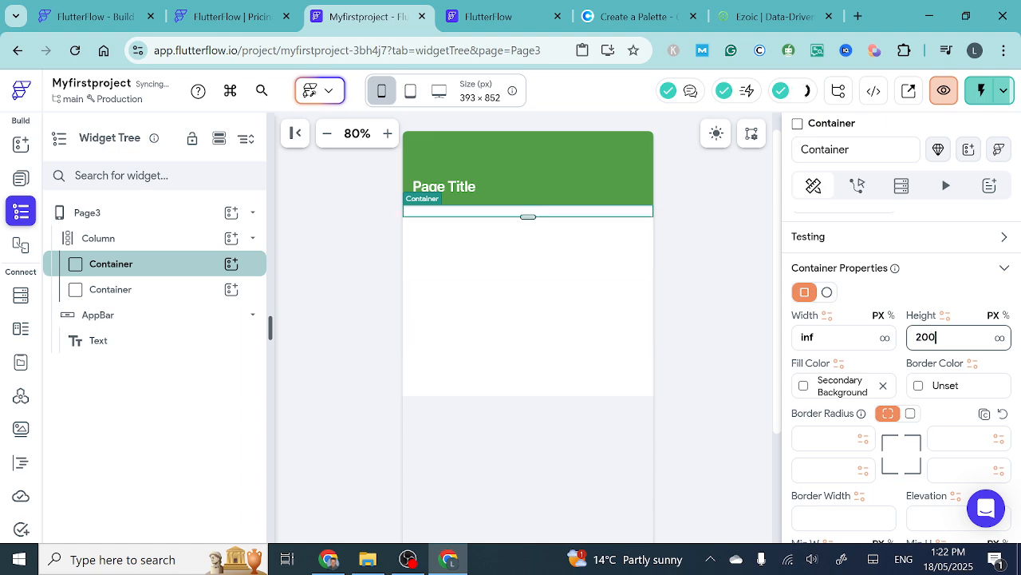
click(561, 360)
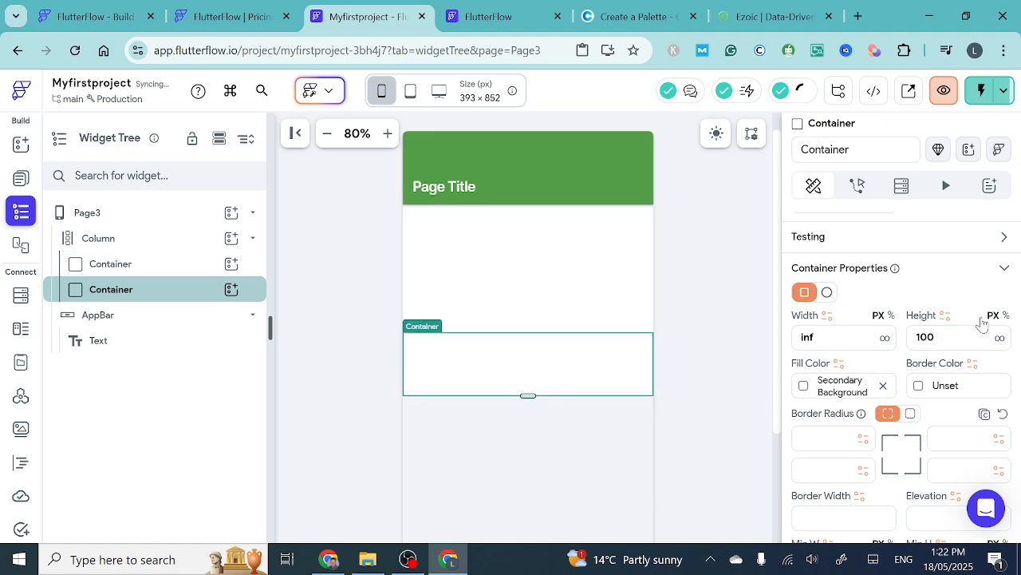
click(936, 337)
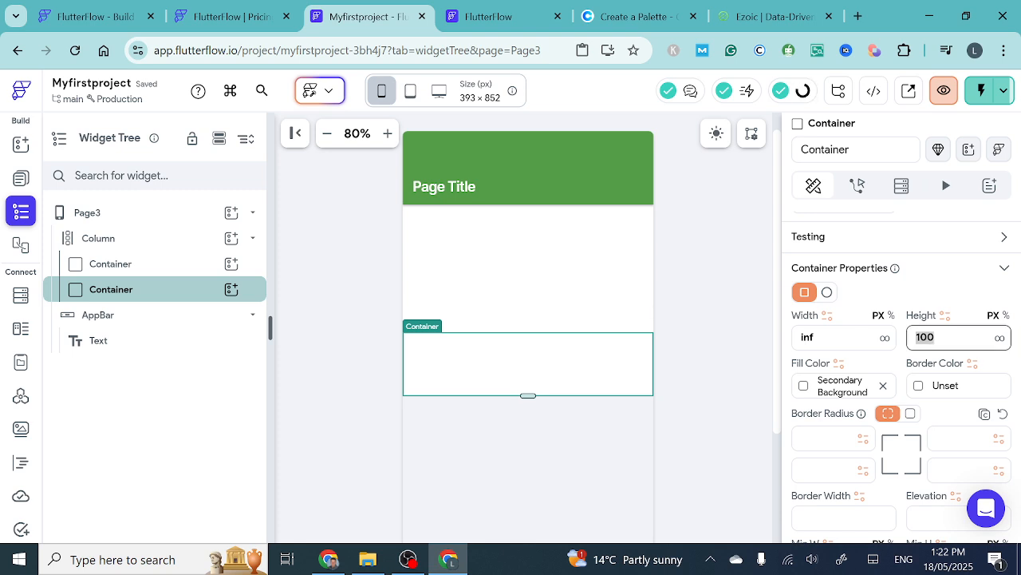
text(200)
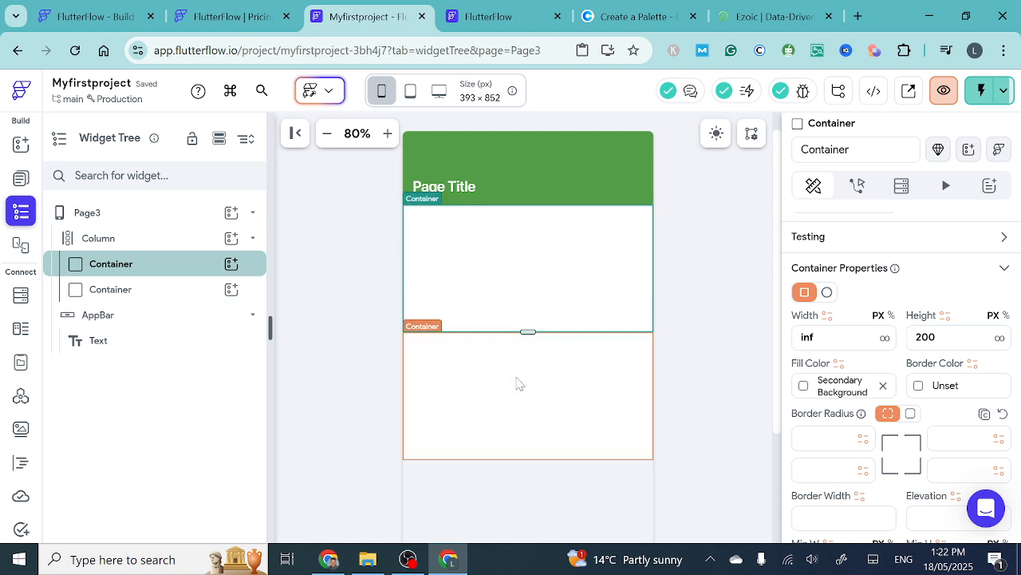
- Set the lower container's fill color to the theme's Tertiary color
click(805, 388)
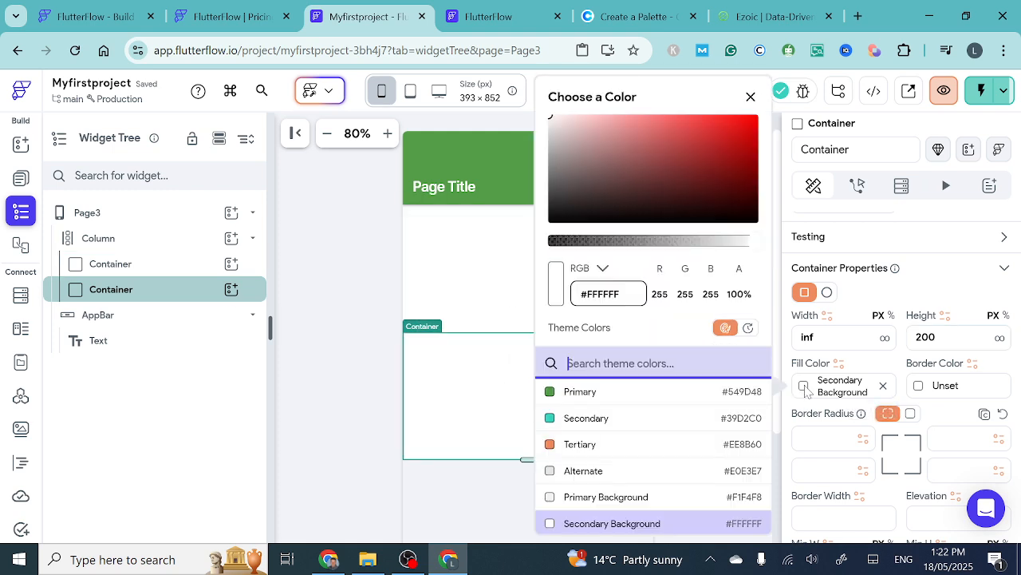
click(559, 445)
click(466, 262)
click(467, 262)
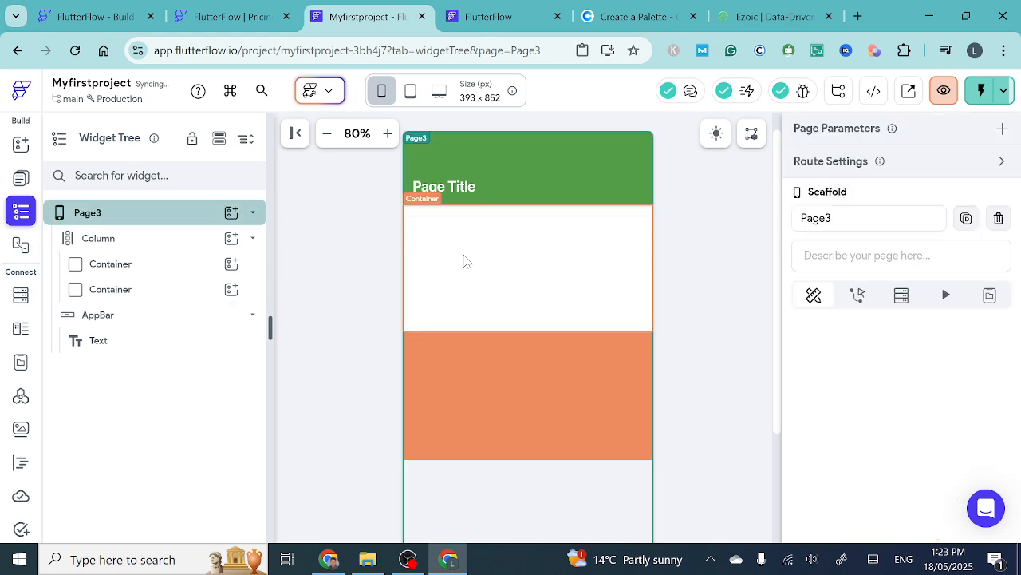
- Set the upper container's fill color to the theme's Primary color
click(543, 261)
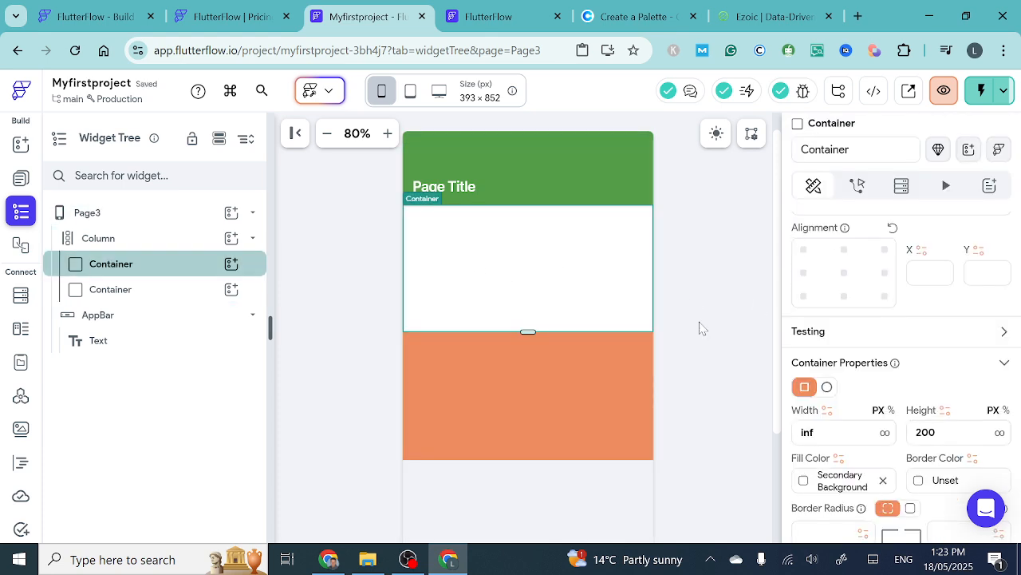
scroll(828, 470, down, 1)
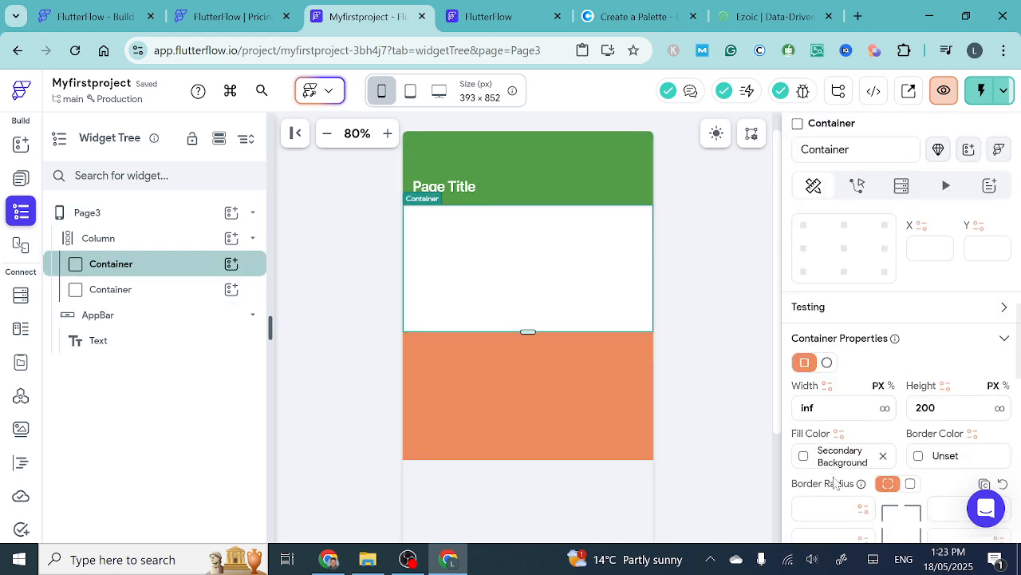
click(806, 445)
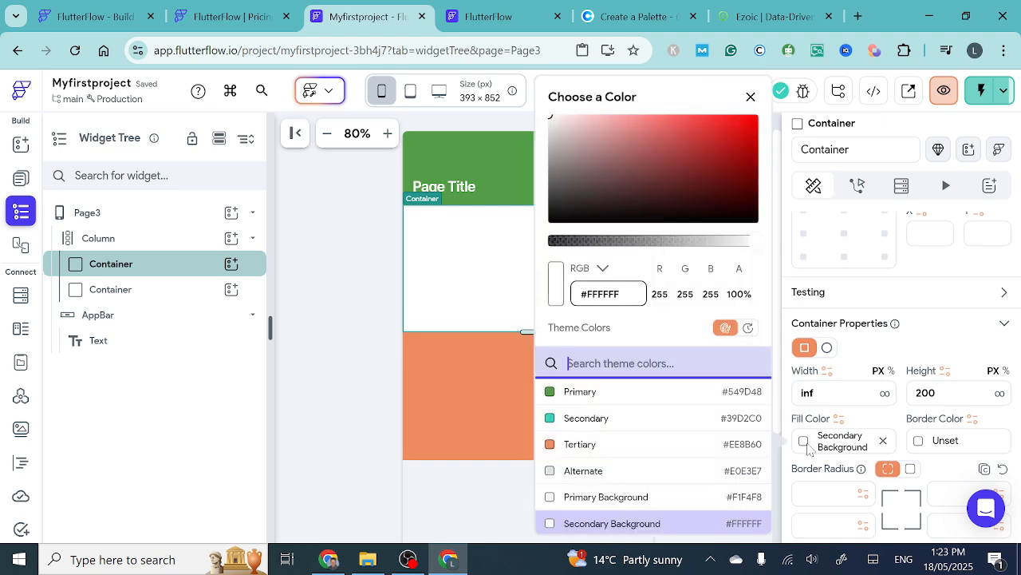
click(559, 391)
click(425, 306)
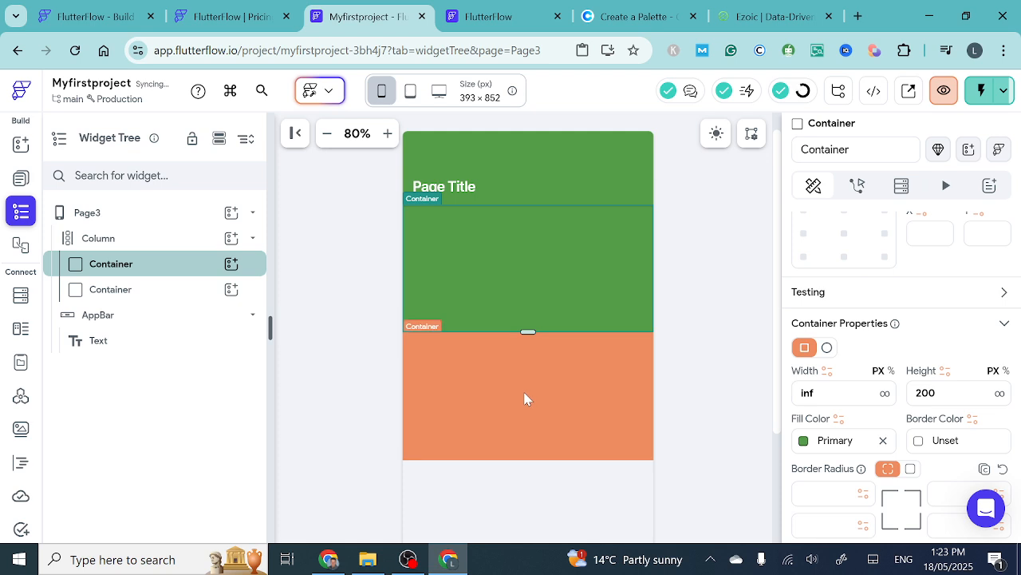
- Duplicate the orange container and give the new bottom copy the Secondary theme color as its fill
scroll(524, 399, down, 3)
scroll(525, 399, up, 1)
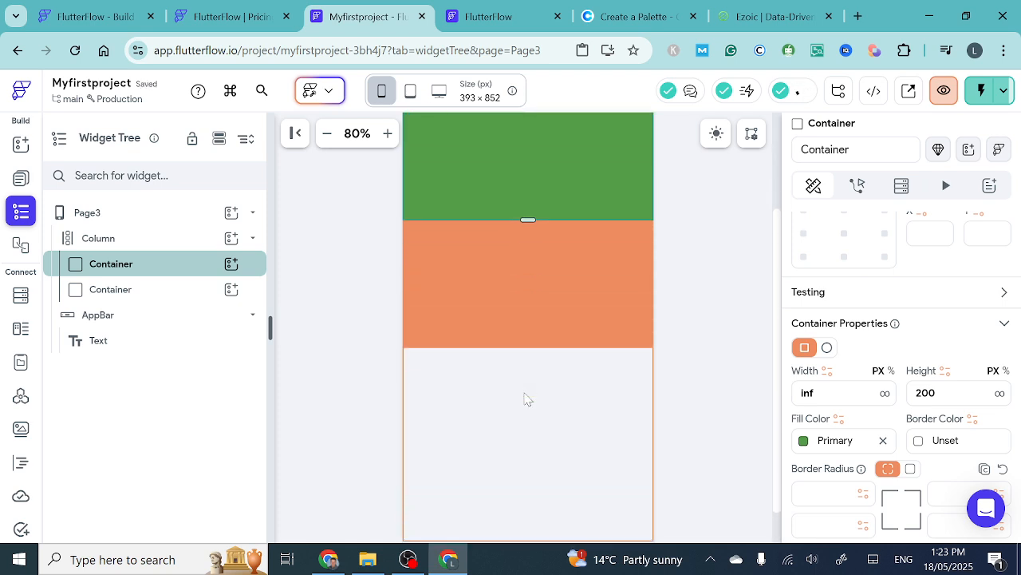
click(542, 312)
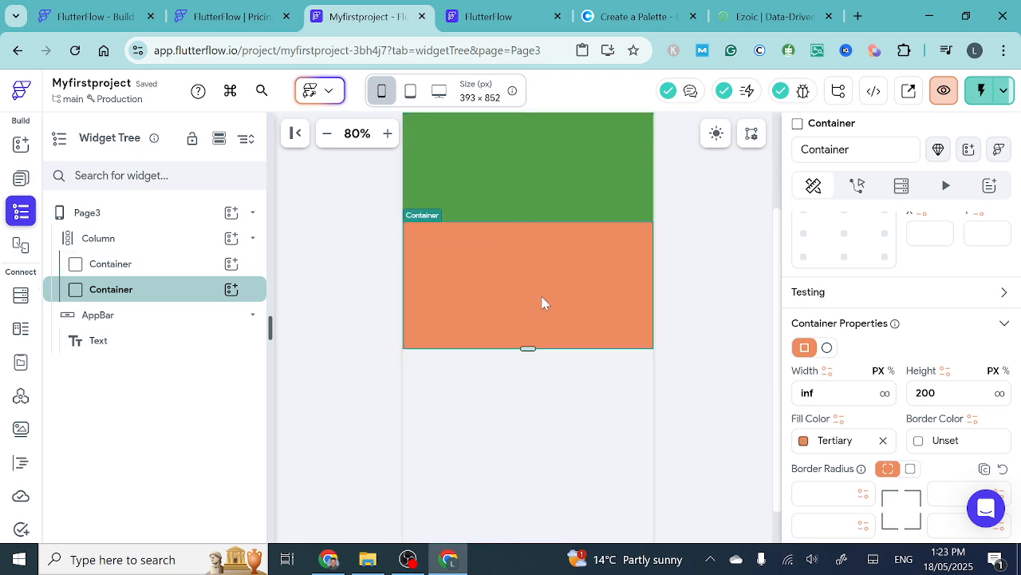
key(ctrl+d)
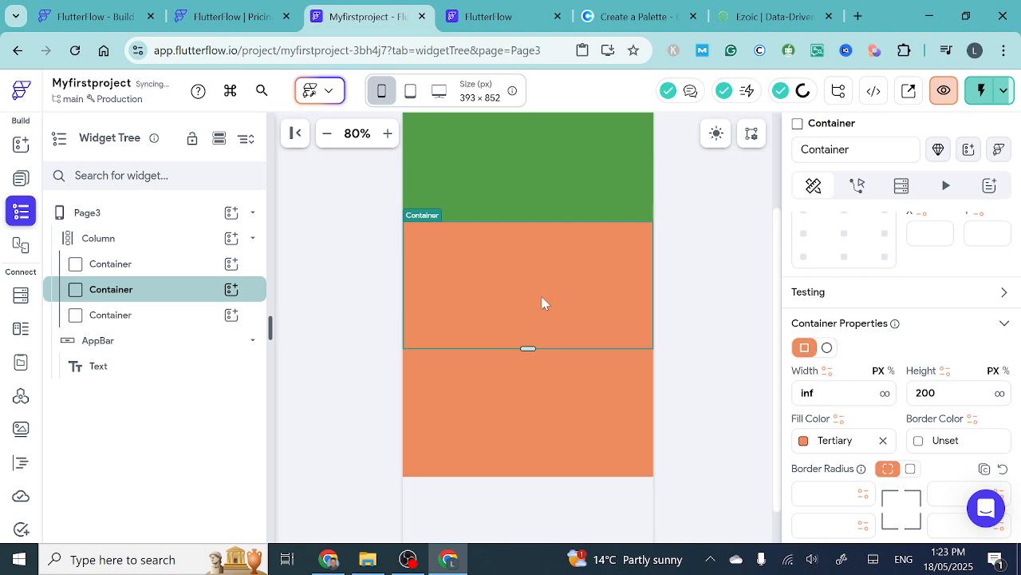
click(532, 386)
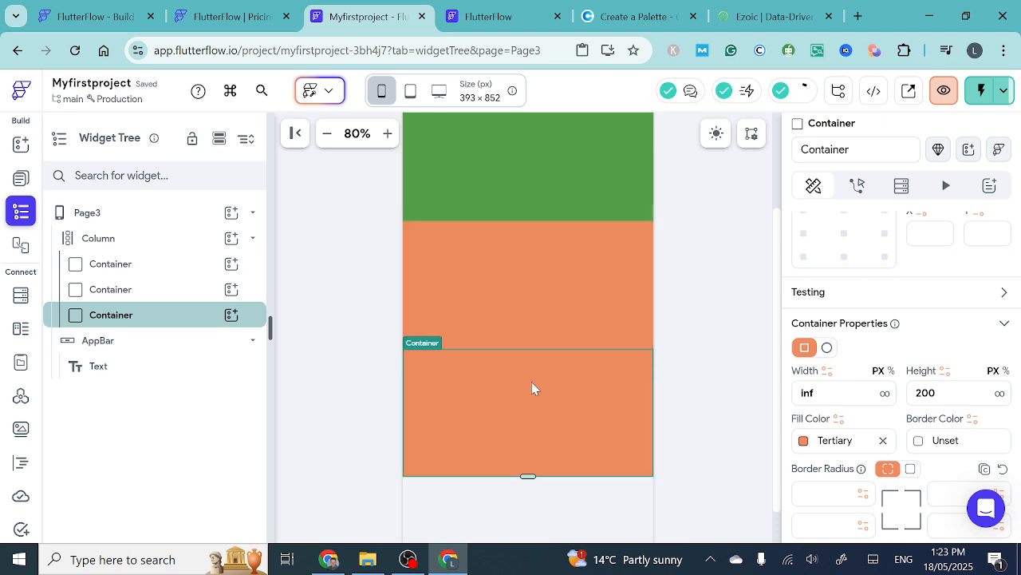
click(804, 442)
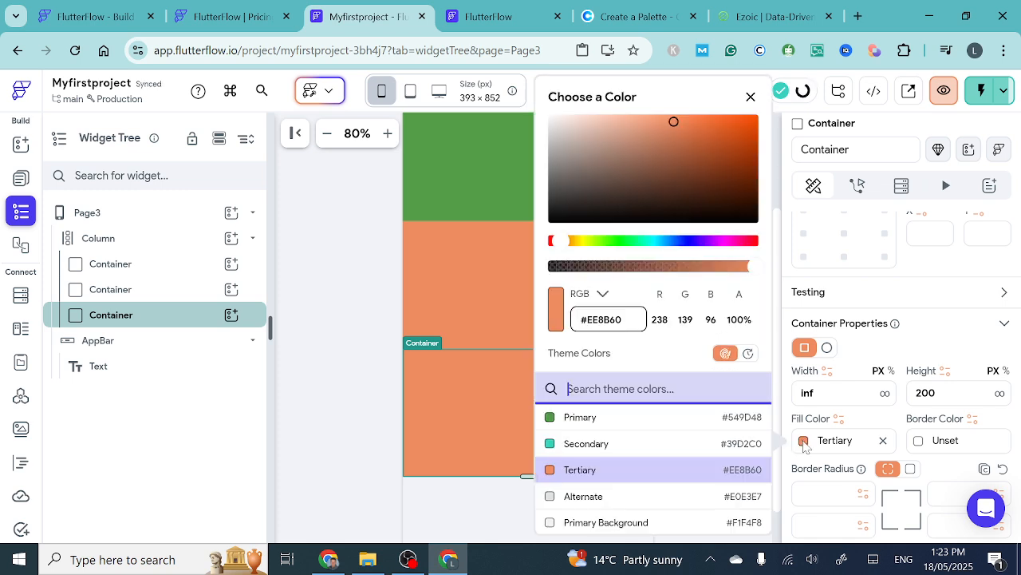
click(553, 446)
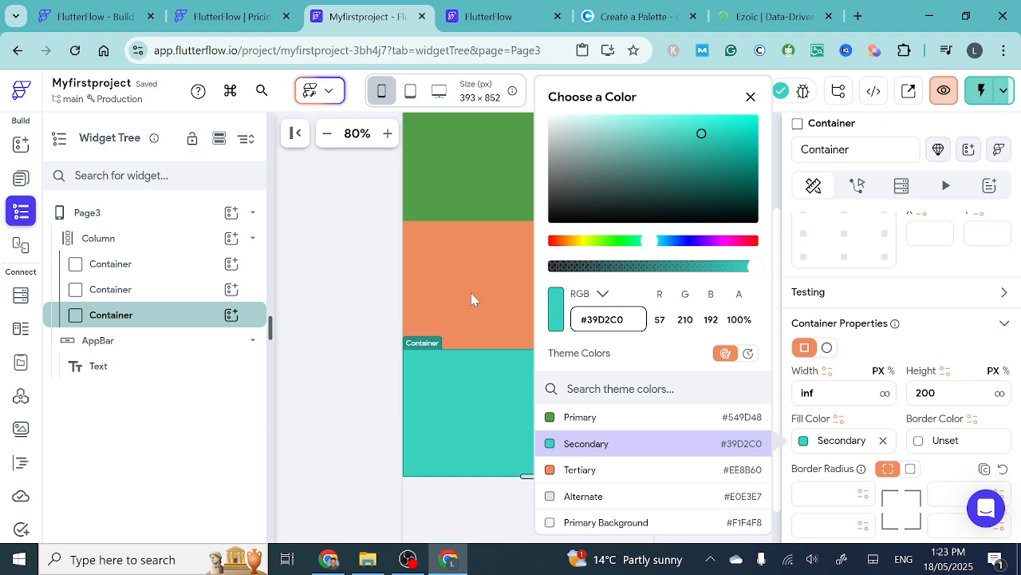
click(458, 421)
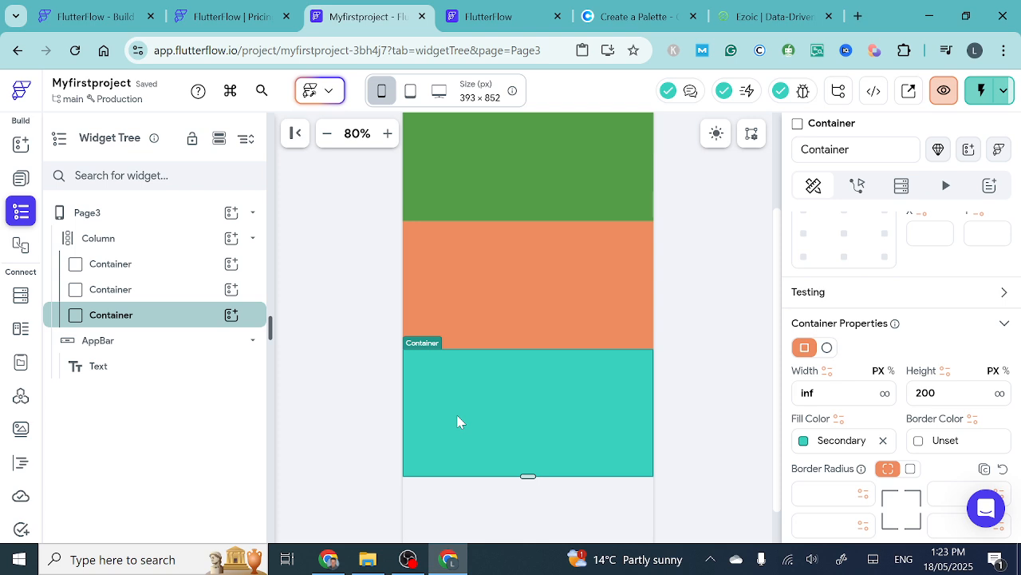
- Duplicate the teal container and set the fill color of the new bottom copy to Alternate
scroll(513, 439, down, 1)
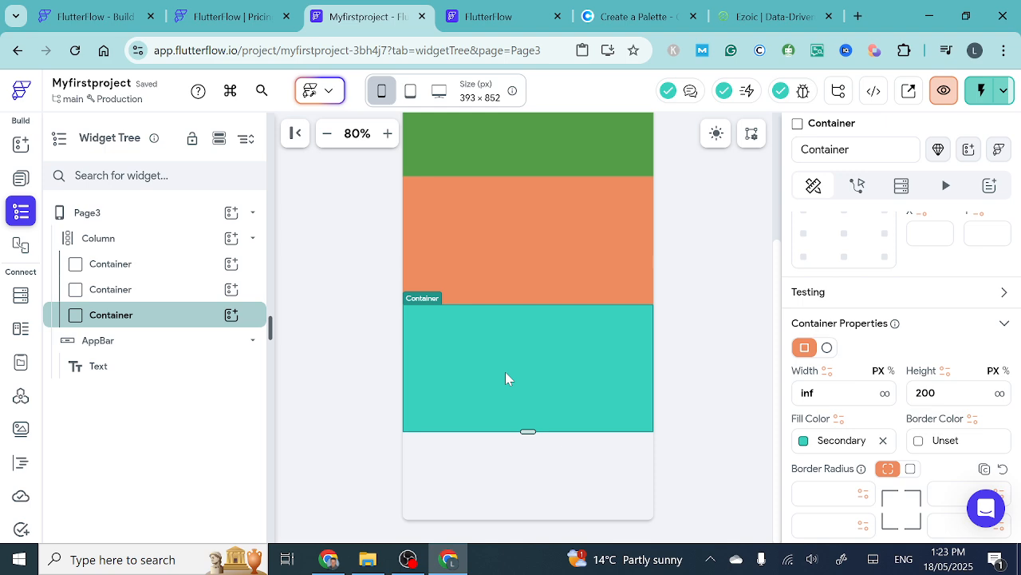
key(ctrl+d)
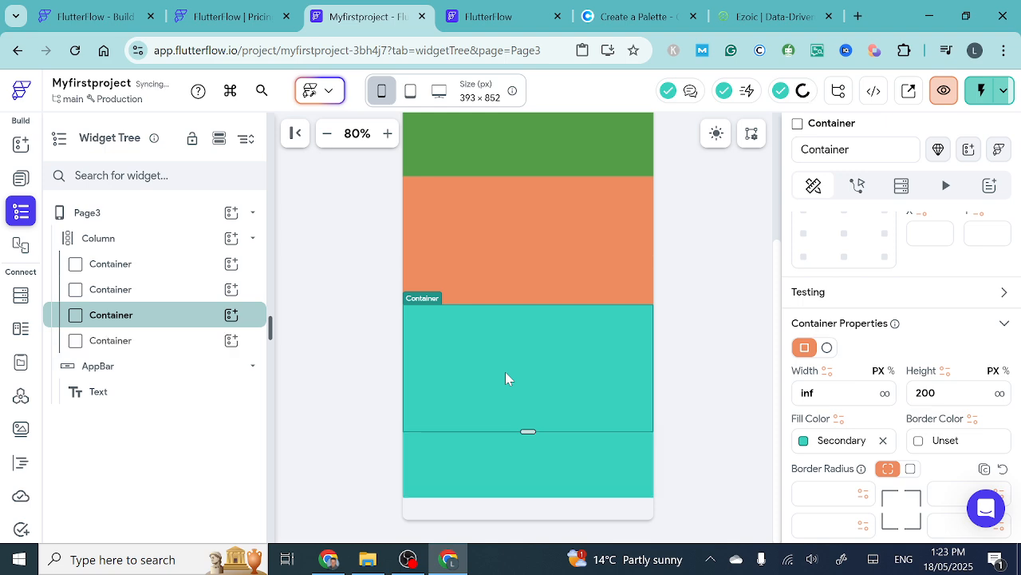
click(527, 461)
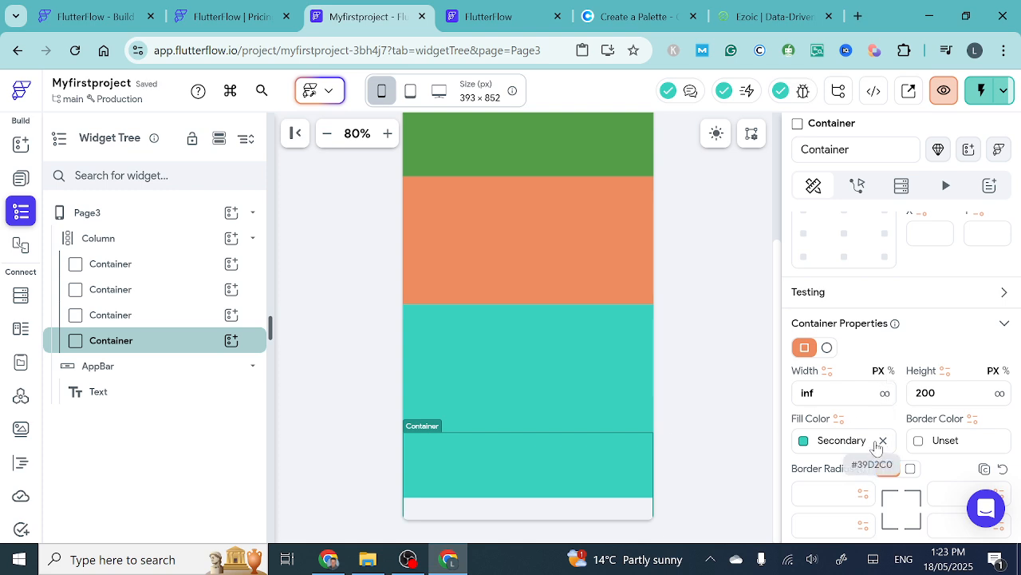
click(808, 449)
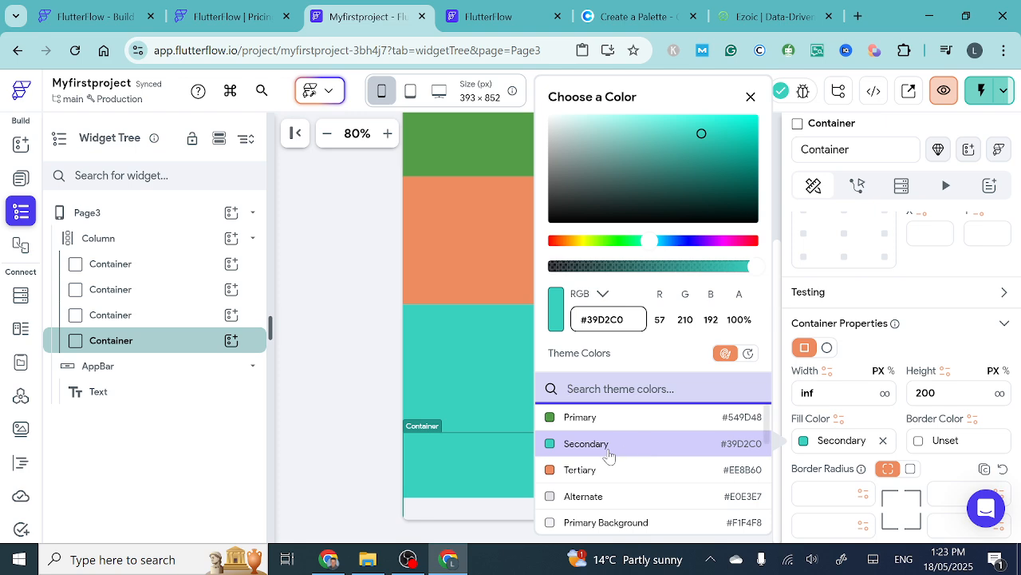
scroll(579, 458, down, 2)
click(547, 435)
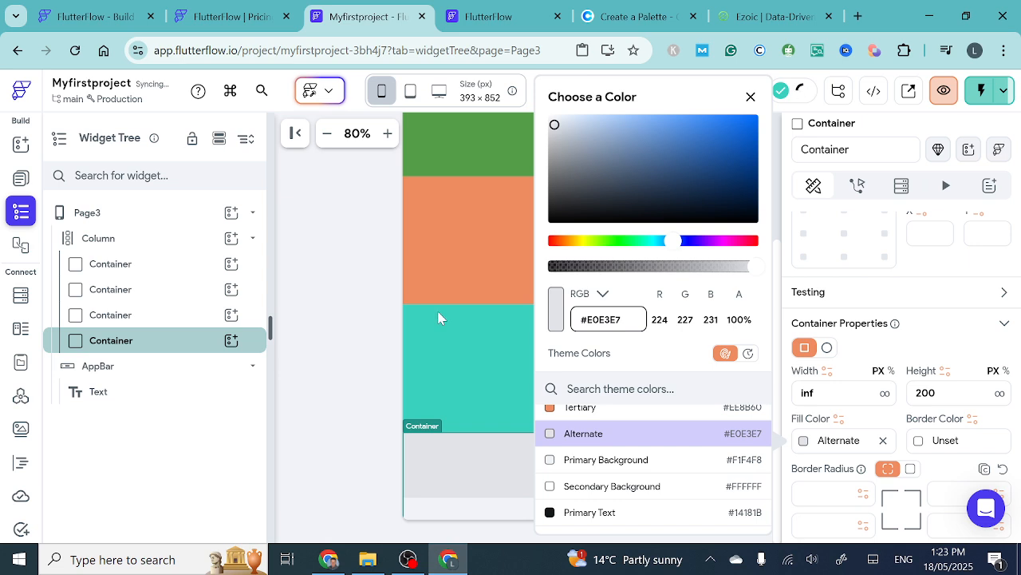
click(410, 242)
scroll(485, 276, up, 2)
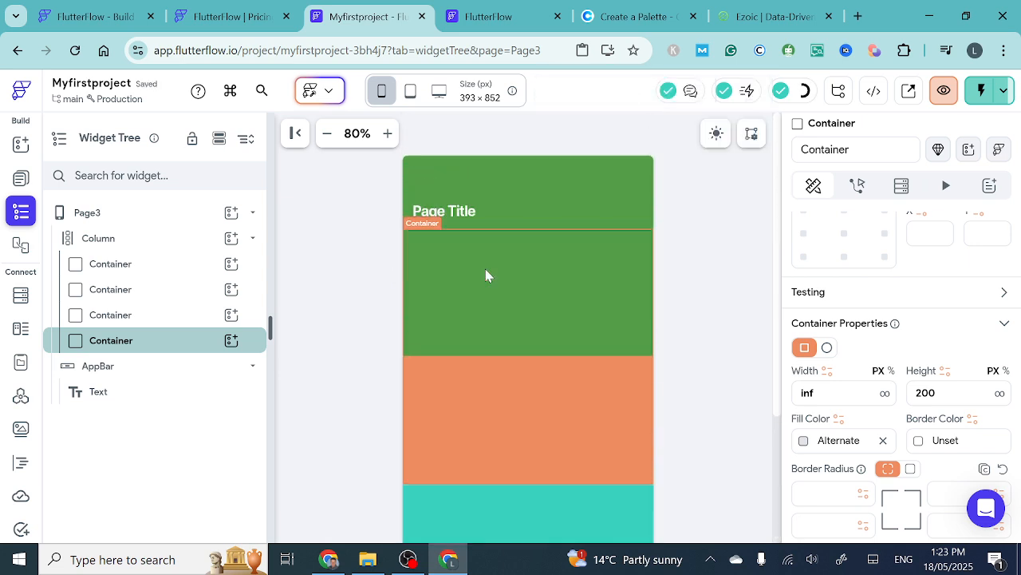
scroll(485, 276, down, 2)
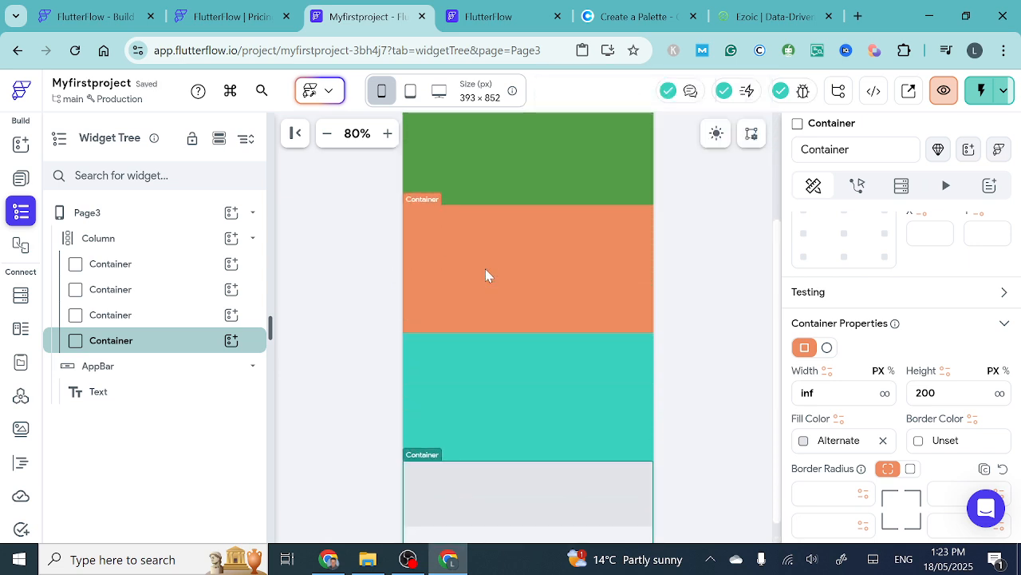
scroll(485, 269, up, 2)
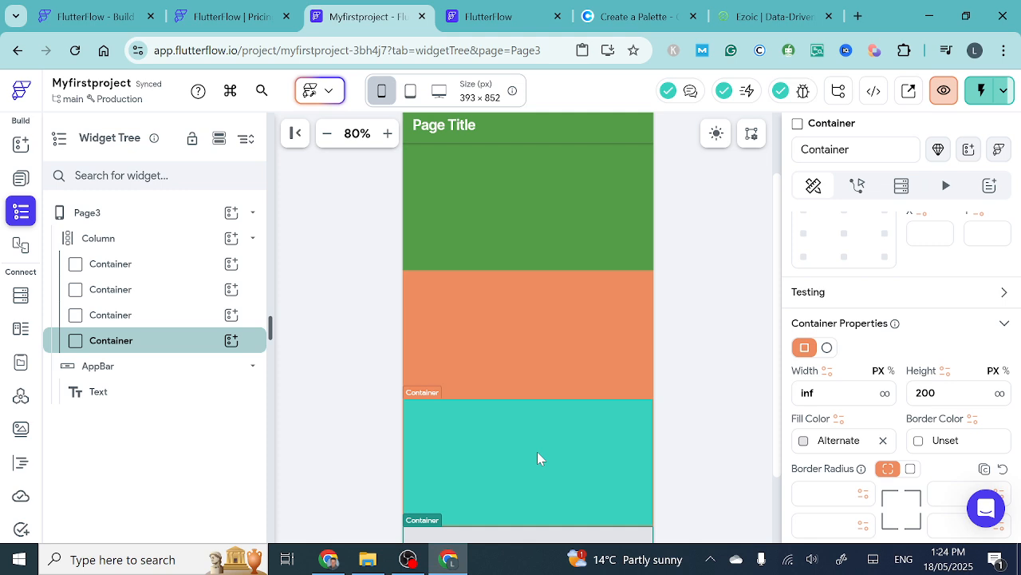
scroll(519, 412, down, 2)
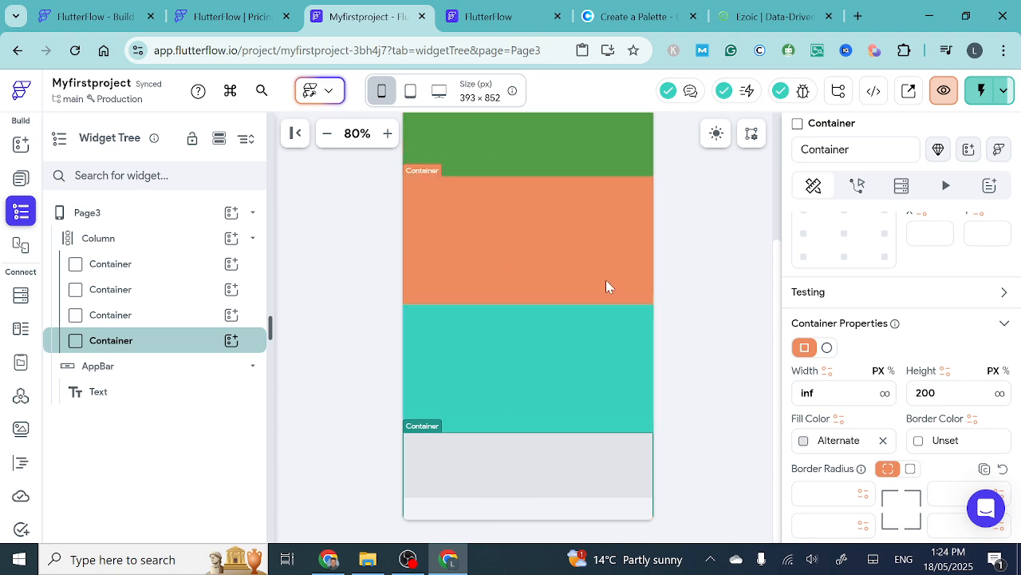
- Run an Instant Reload of the app in the test session, and return to the project editor
click(501, 20)
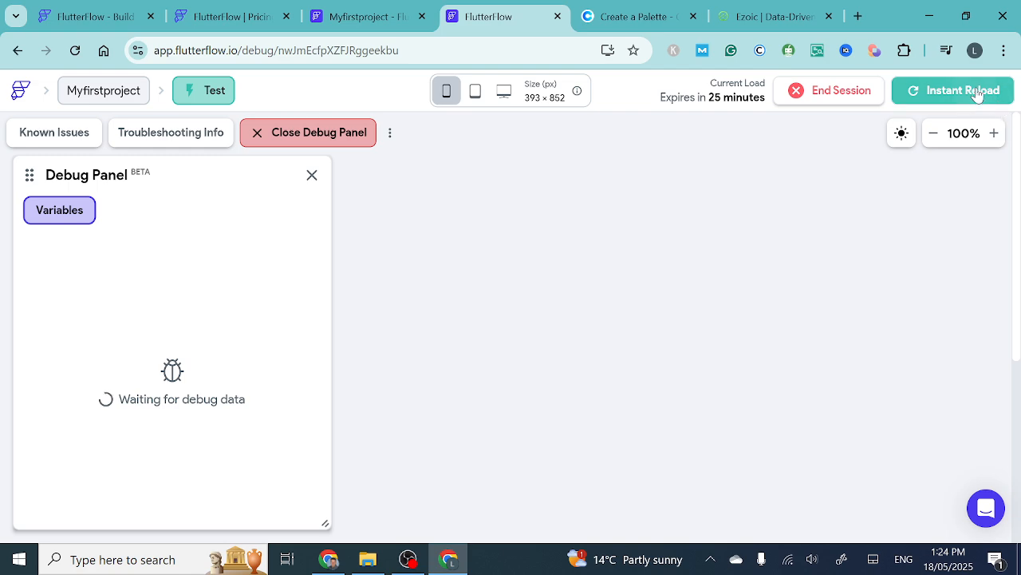
click(977, 92)
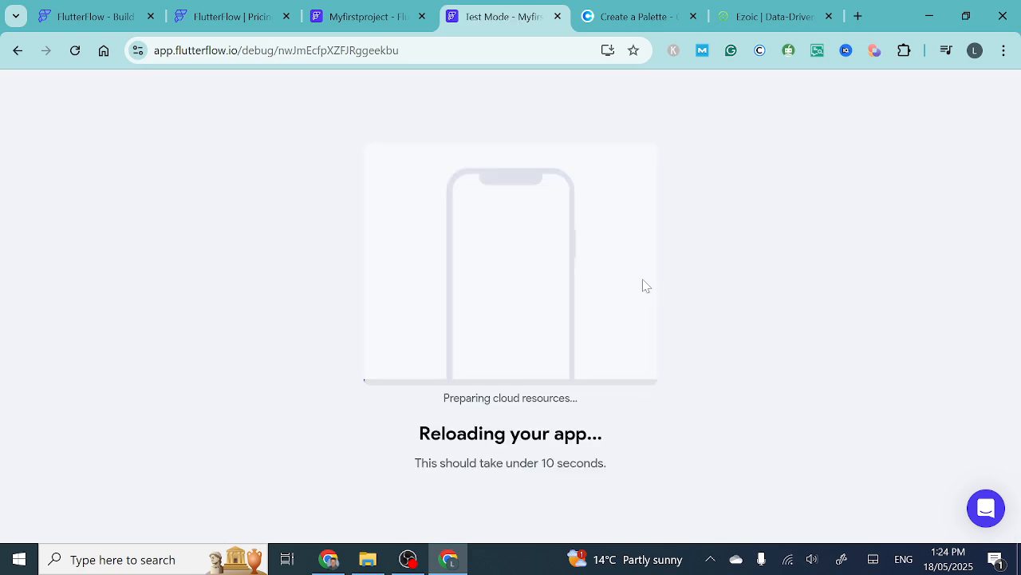
click(356, 19)
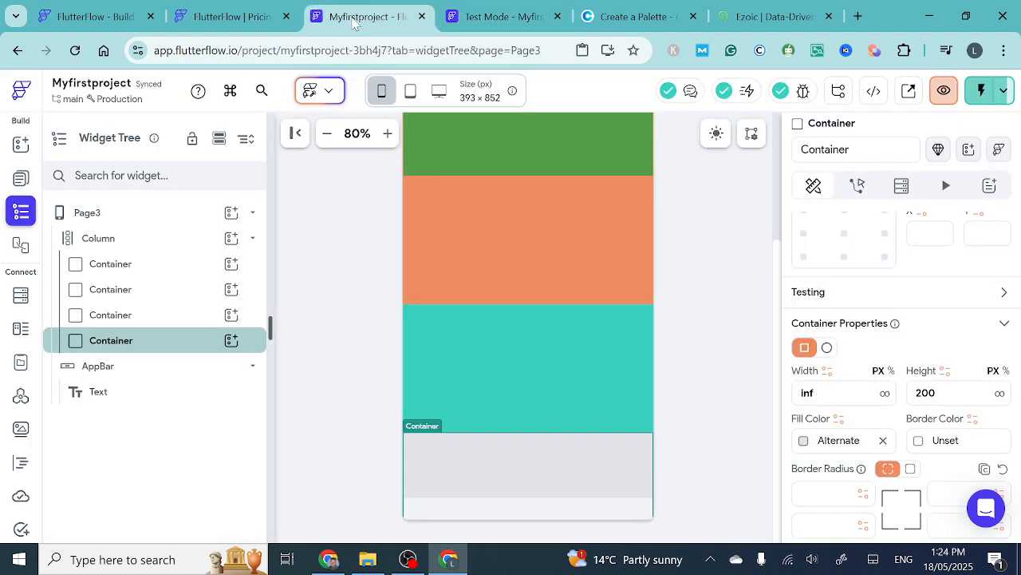
- Open HomePage from the project's list of pages
click(22, 145)
click(21, 178)
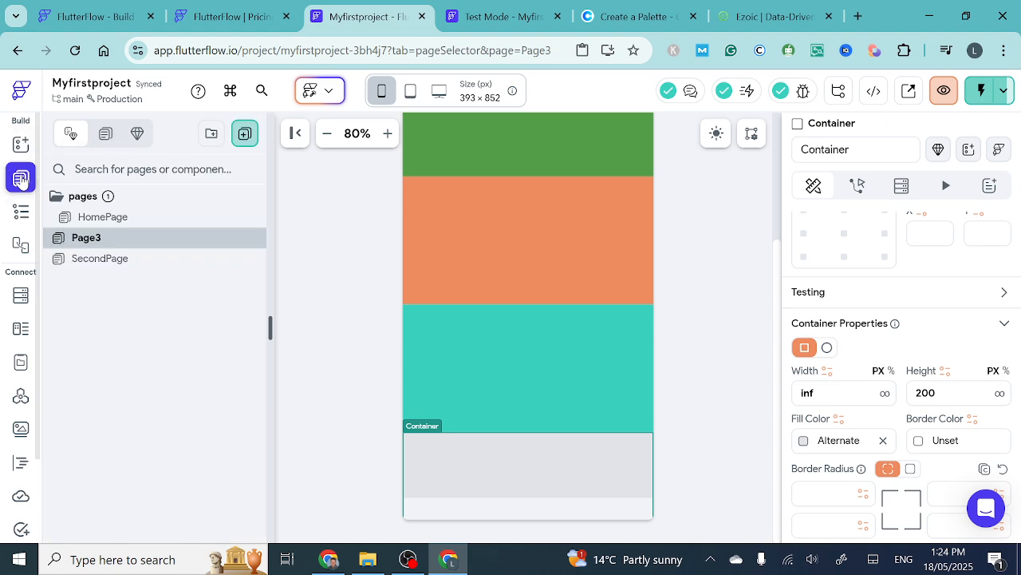
click(99, 222)
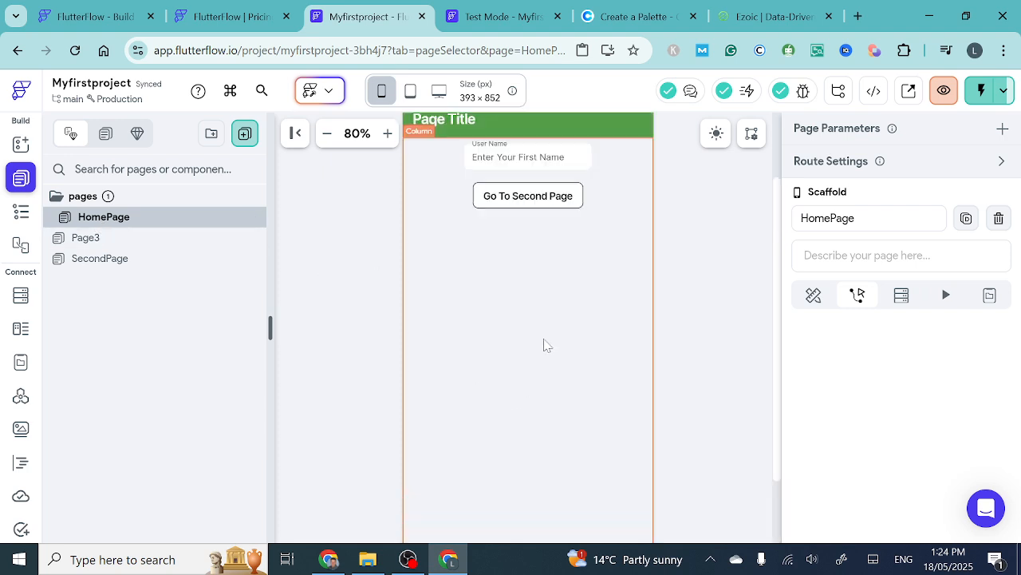
- Delete the Update App State action from the On Tap flow of HomePage's Go To Second Page button
click(525, 257)
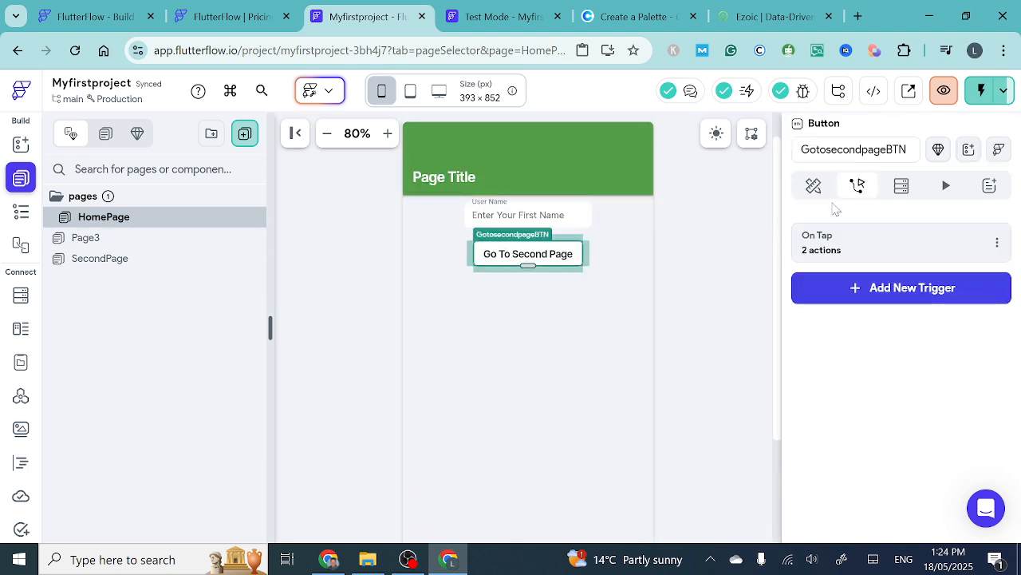
click(830, 252)
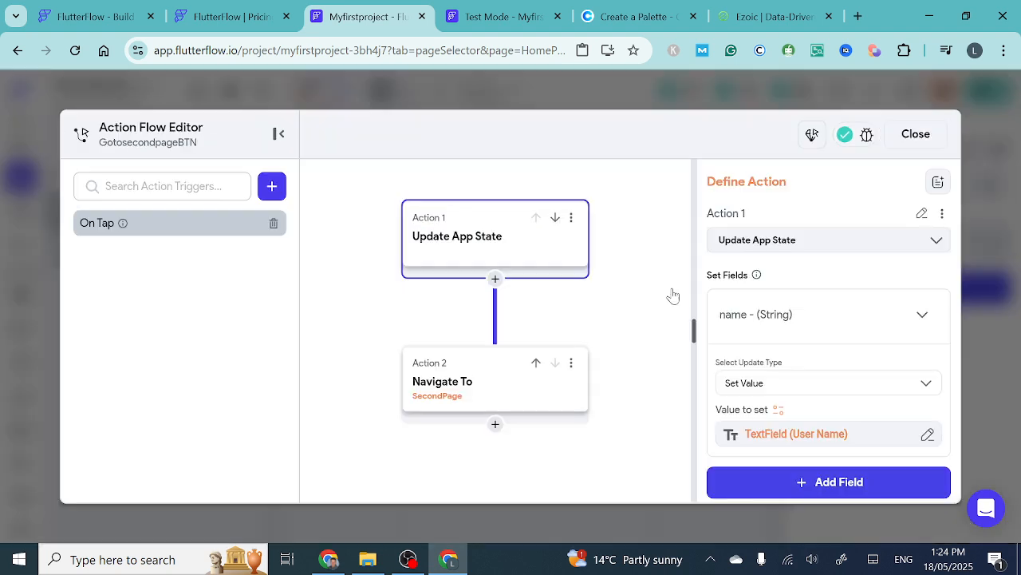
click(474, 389)
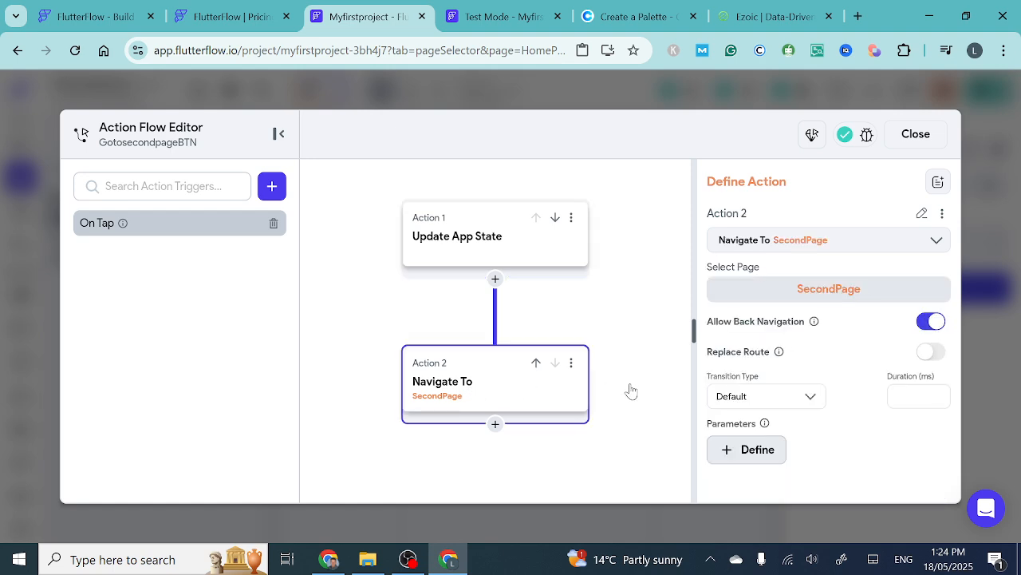
click(512, 231)
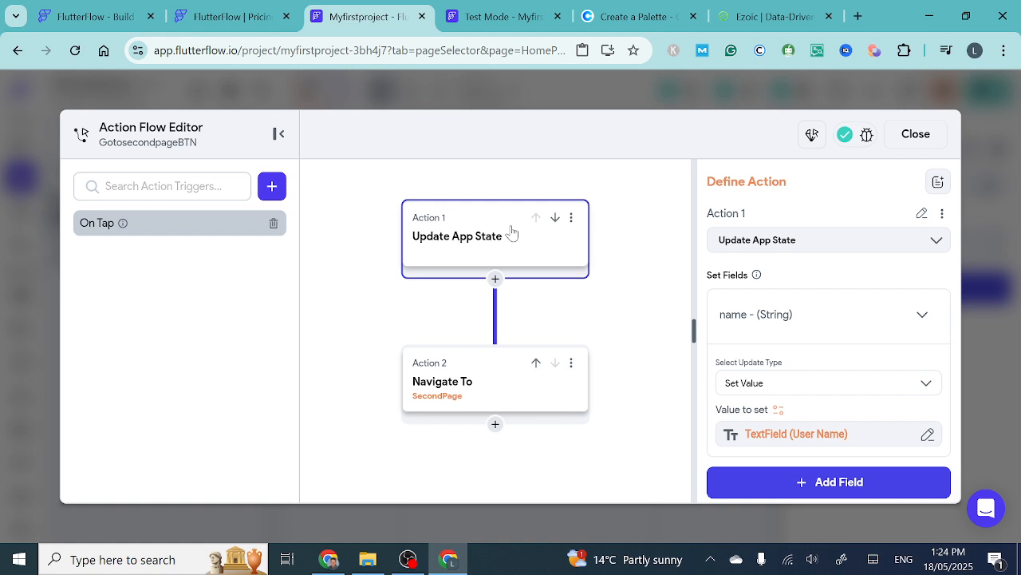
click(571, 218)
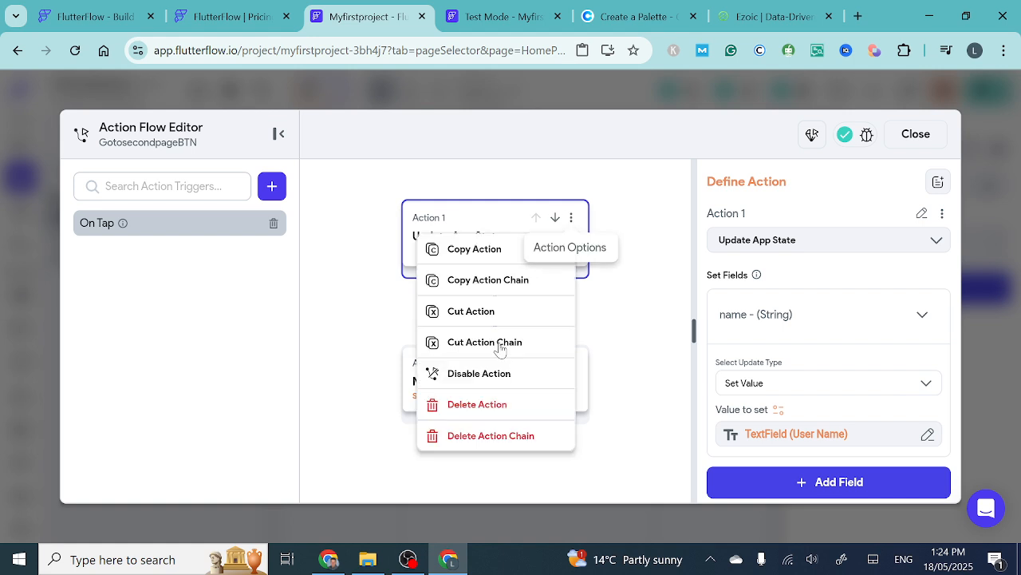
click(482, 405)
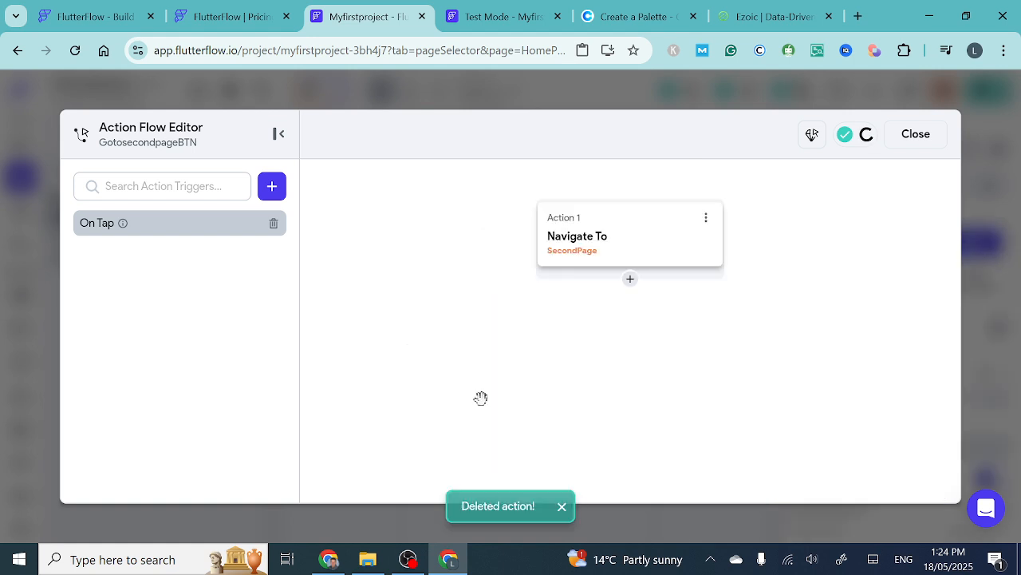
- Set the button's Navigate To action to open Page3, and close the Action Flow Editor
click(593, 255)
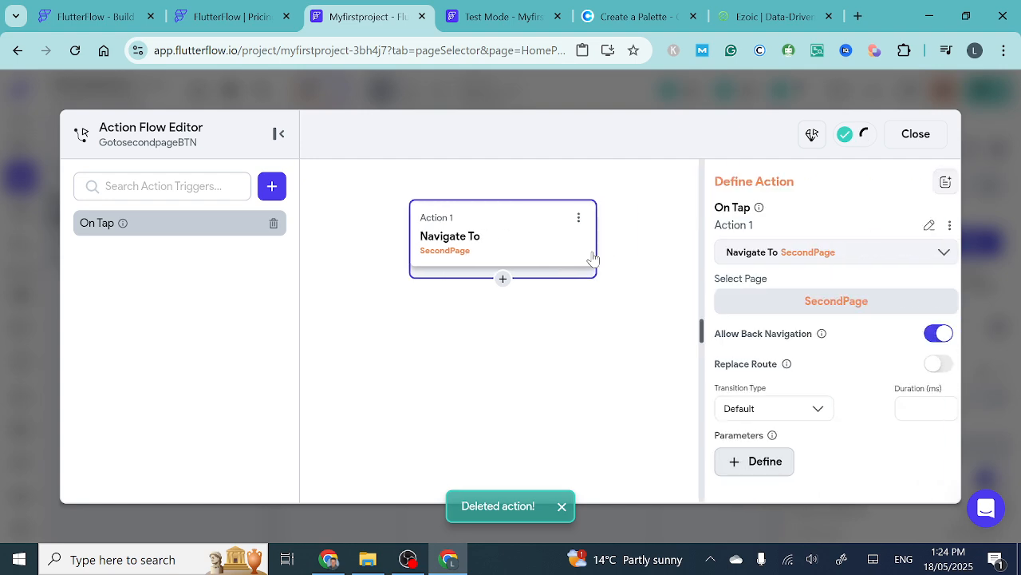
click(833, 306)
click(750, 482)
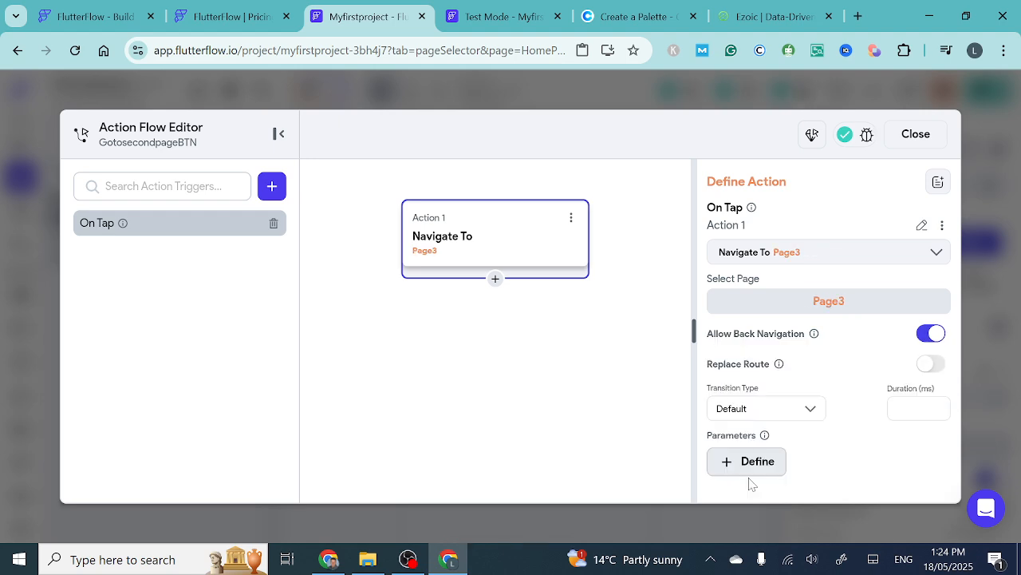
click(916, 135)
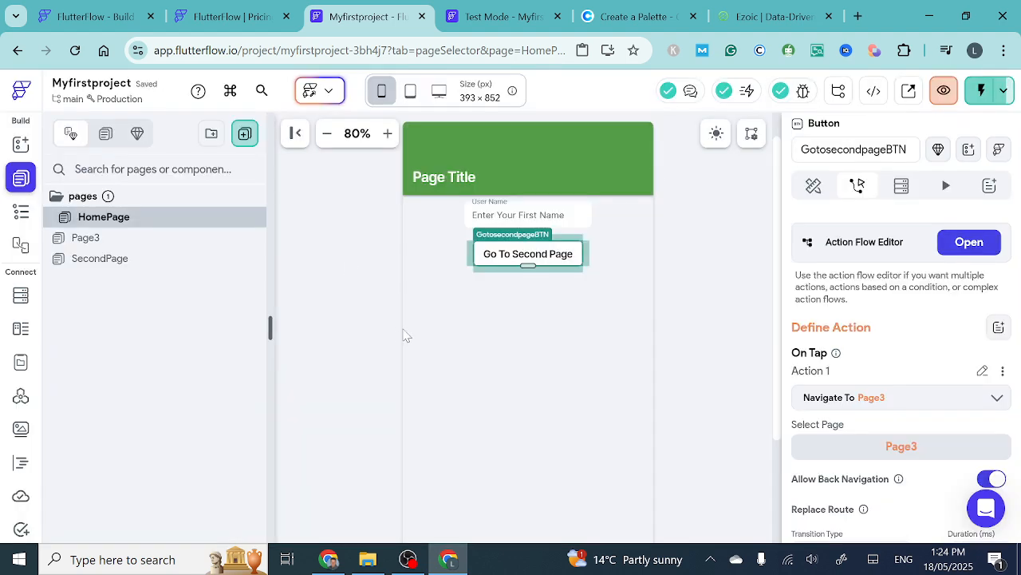
click(437, 345)
- In the test session, go to Page3 with the Go To Second Page button and inspect the bottom of its container stack
click(502, 16)
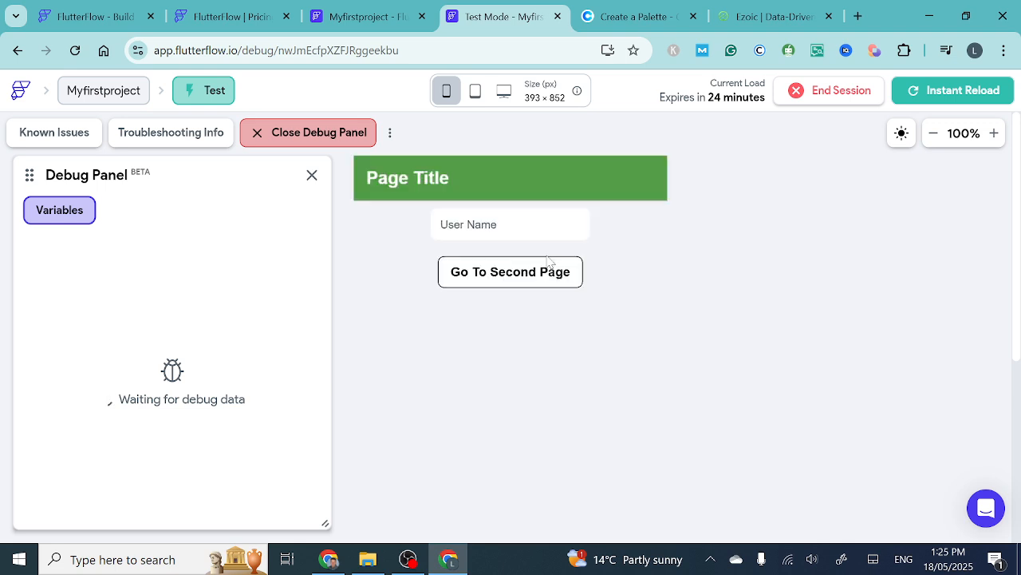
click(503, 287)
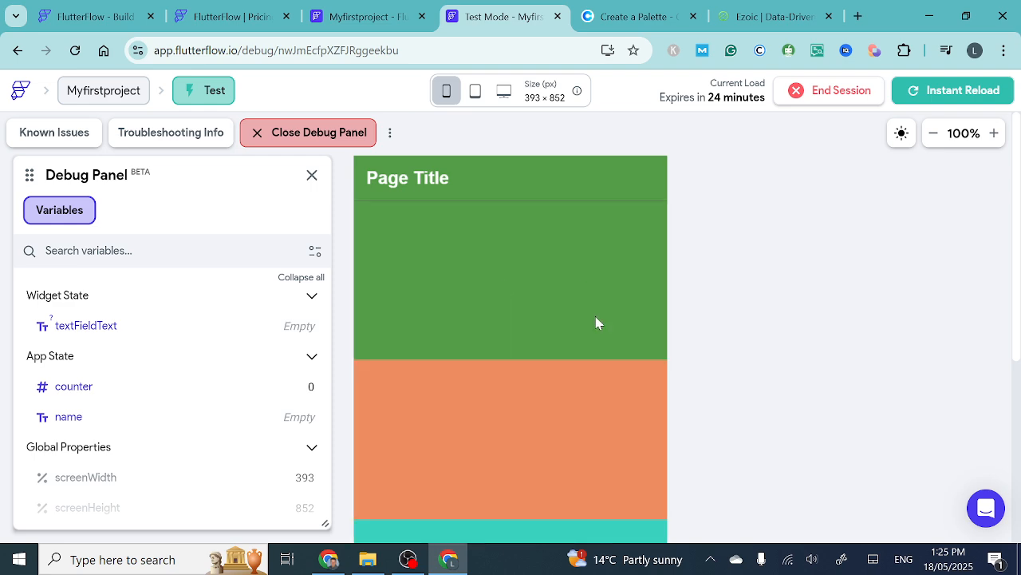
scroll(843, 372, down, 4)
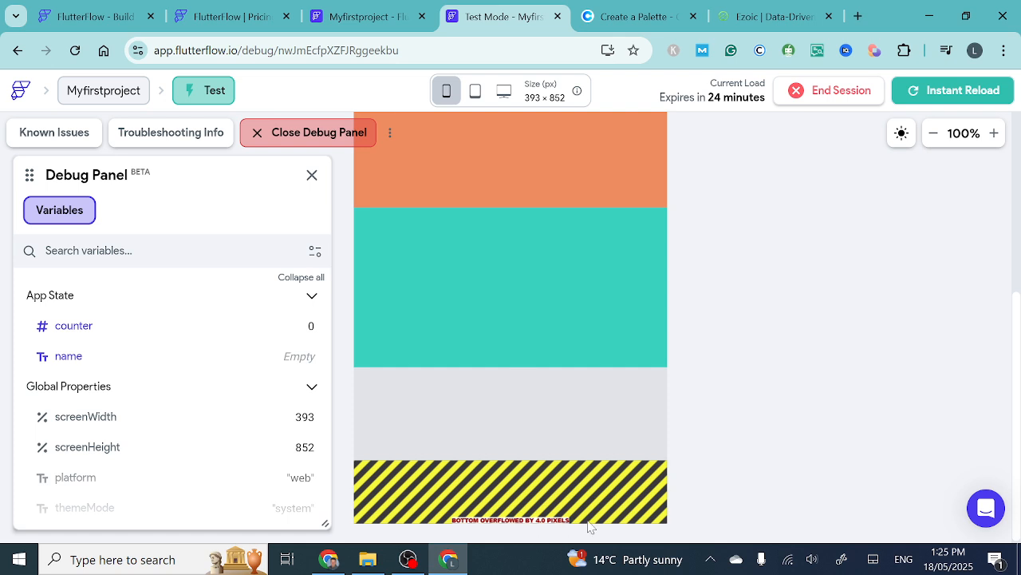
- Return to the project editor and open Page3
click(355, 17)
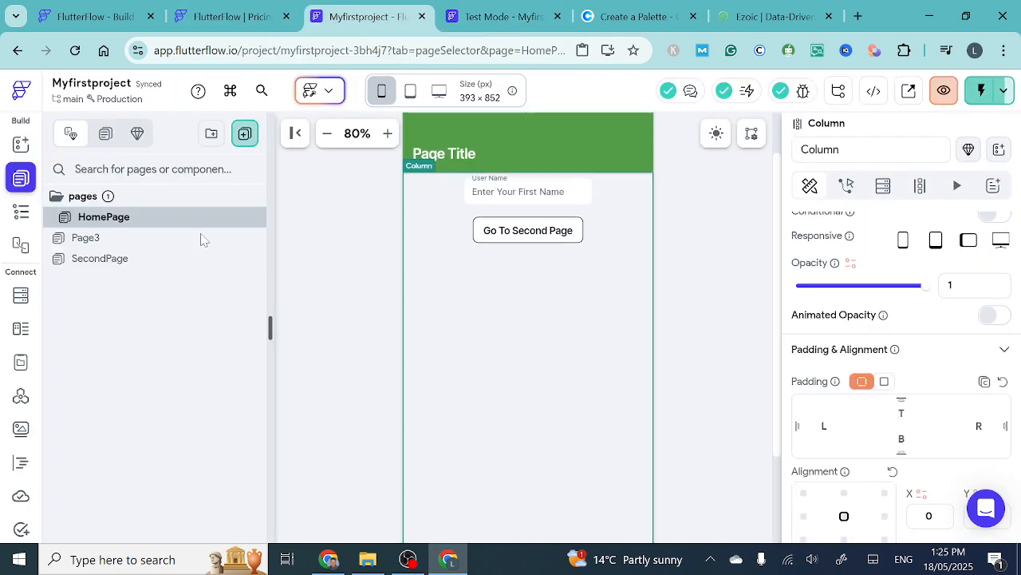
click(292, 244)
scroll(570, 360, down, 3)
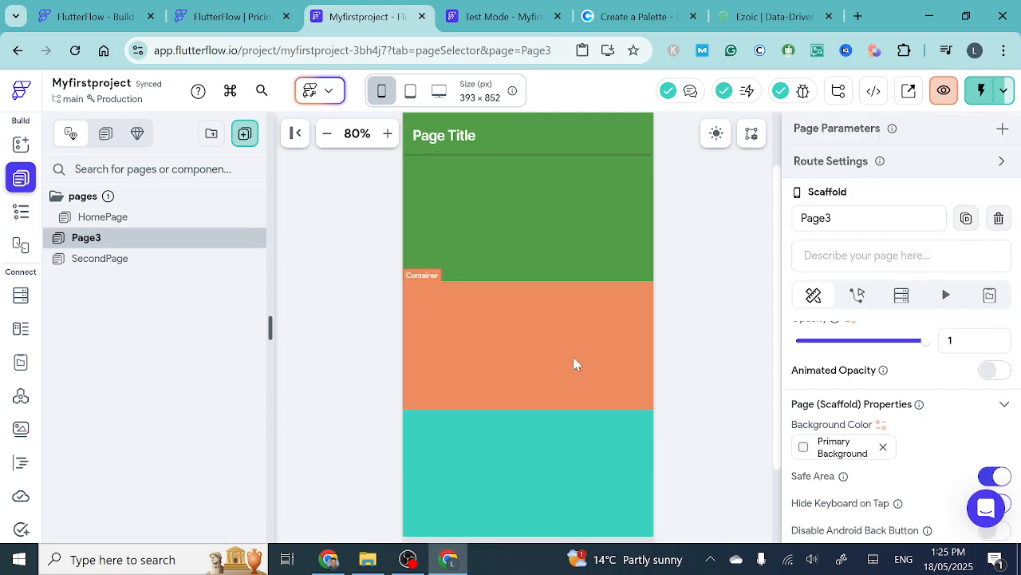
scroll(574, 361, up, 3)
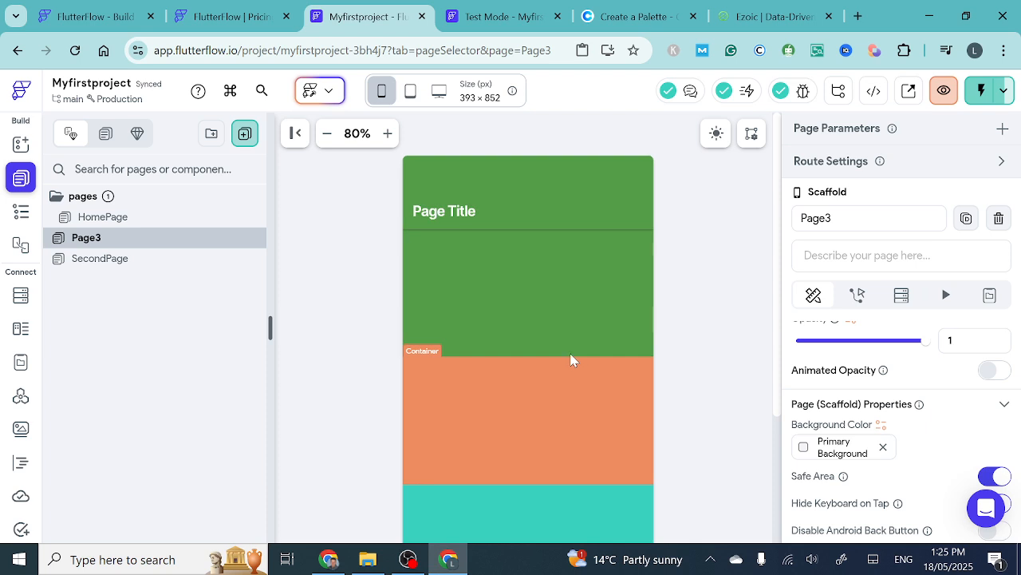
- Select the Column that holds Page3's colored containers and make it scrollable
click(456, 252)
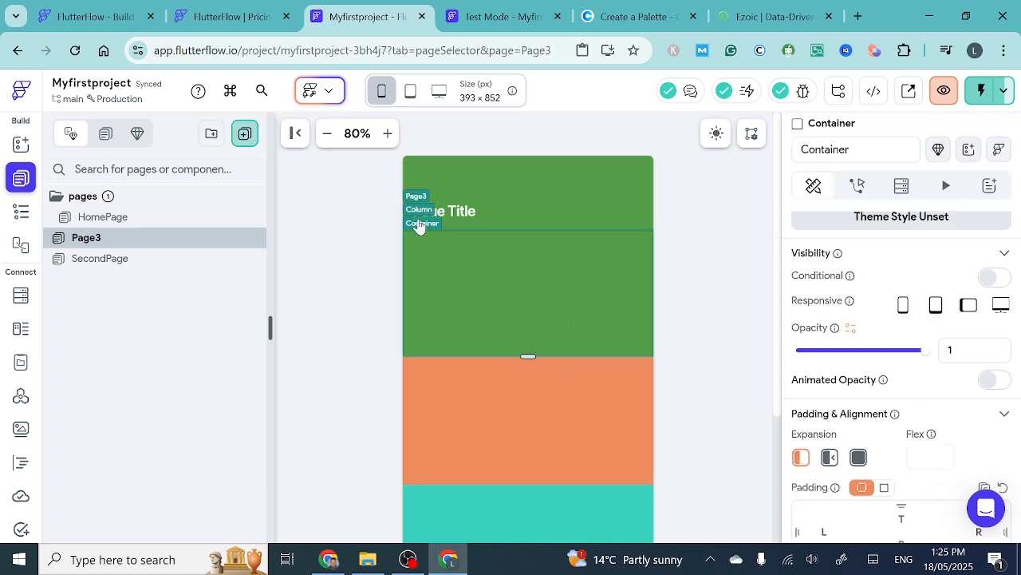
click(418, 212)
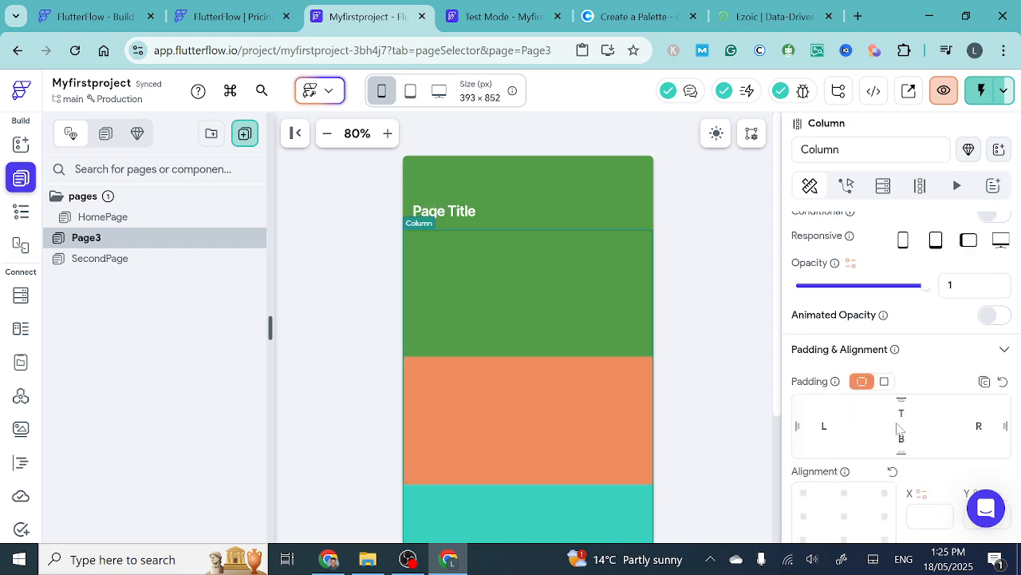
scroll(900, 428, down, 3)
scroll(897, 430, down, 1)
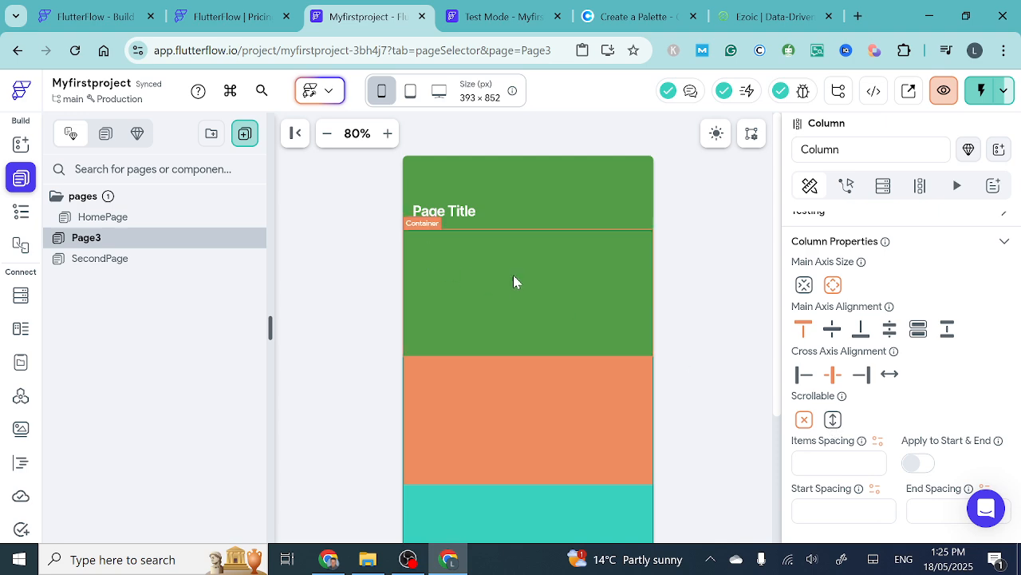
click(834, 420)
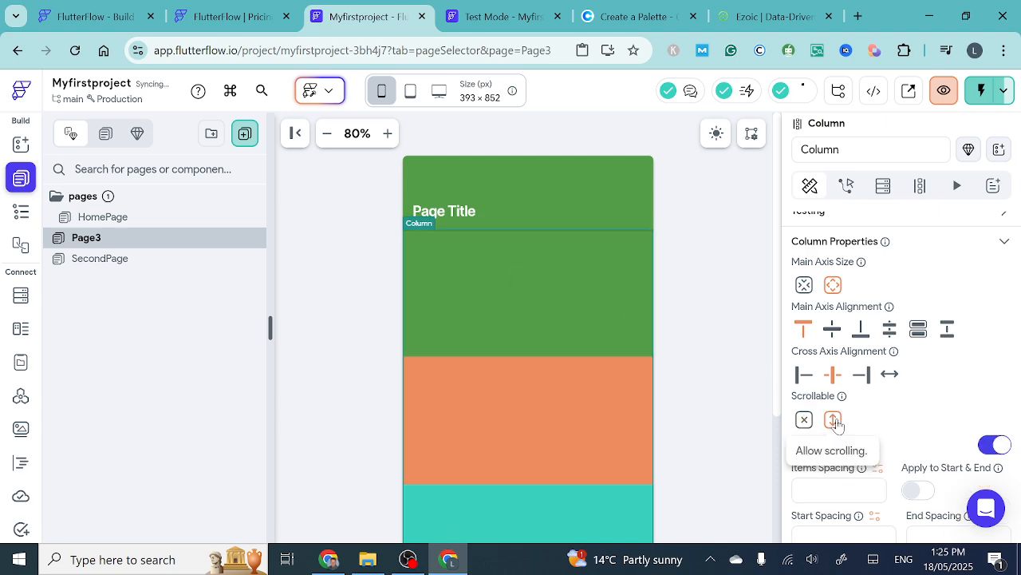
- Examine how the stacked containers scroll on Page3's canvas, and review the Column's scrolling and spacing properties
scroll(534, 394, down, 5)
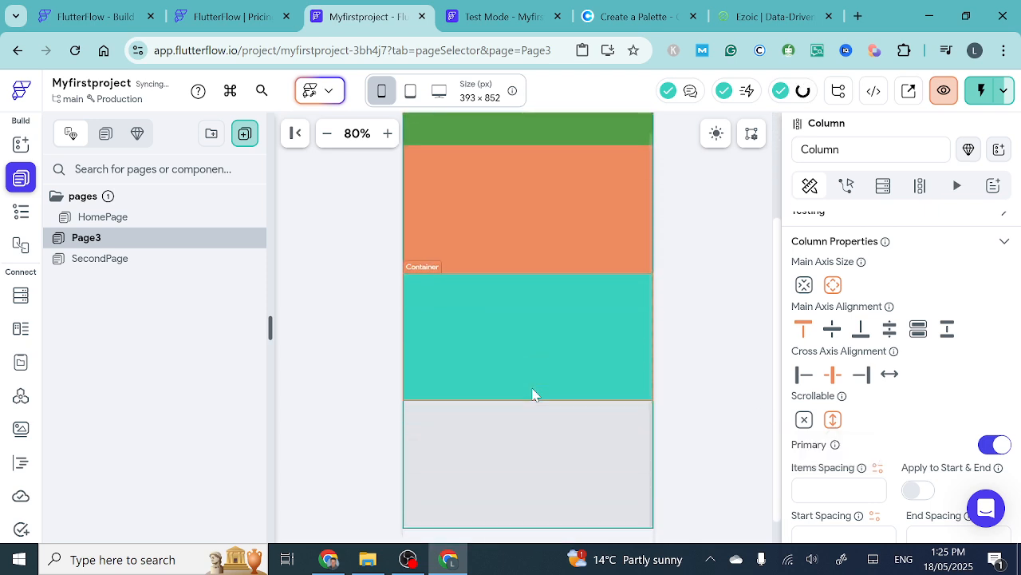
scroll(535, 394, up, 1)
scroll(535, 394, down, 1)
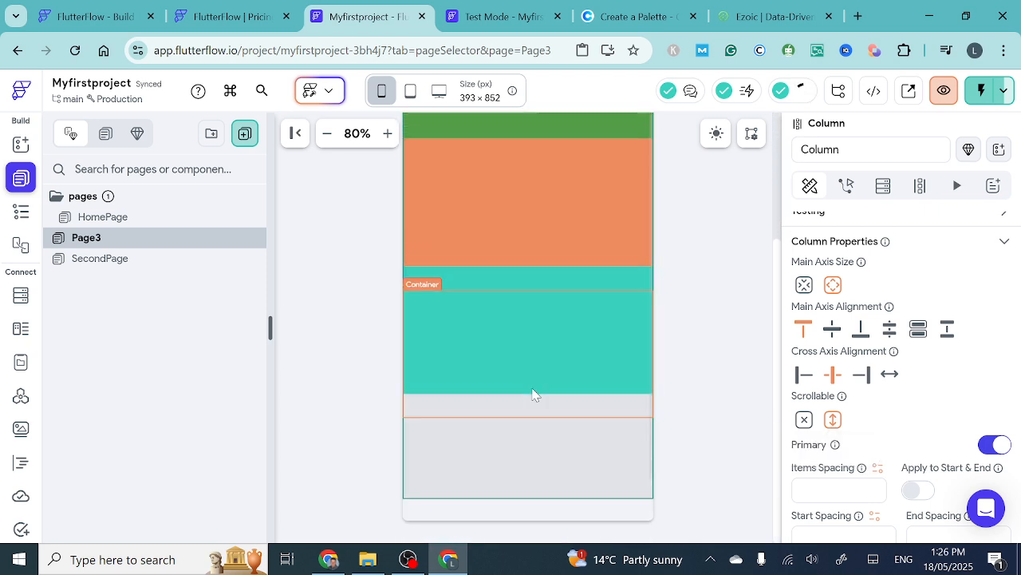
scroll(534, 394, up, 1)
scroll(534, 394, up, 3)
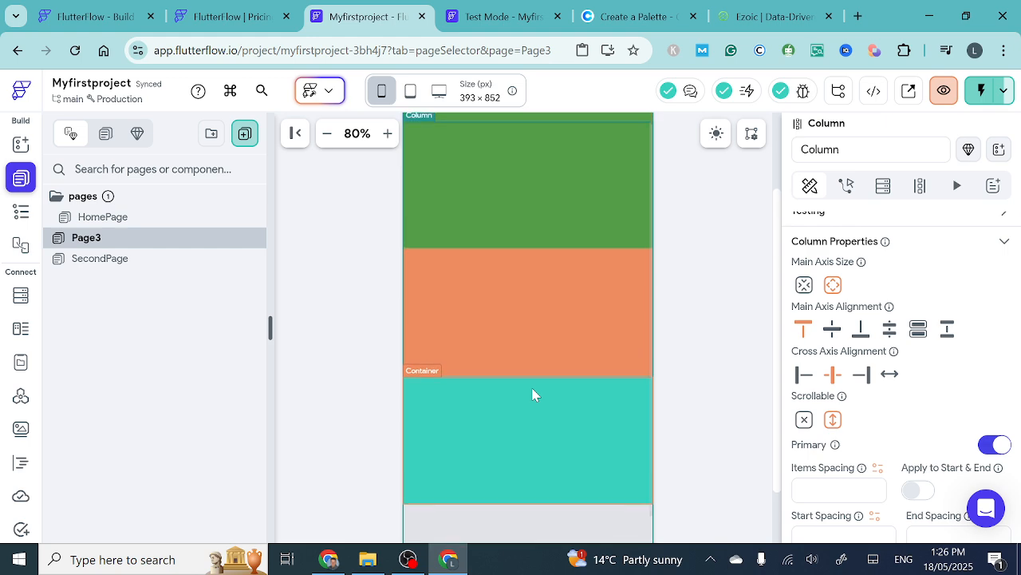
scroll(535, 394, down, 3)
scroll(535, 394, up, 4)
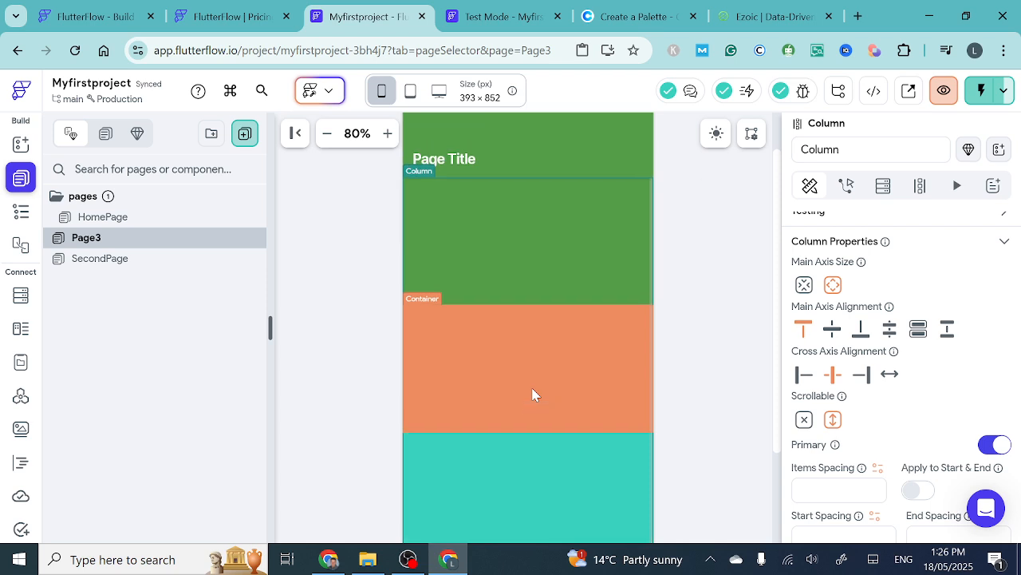
scroll(535, 394, down, 3)
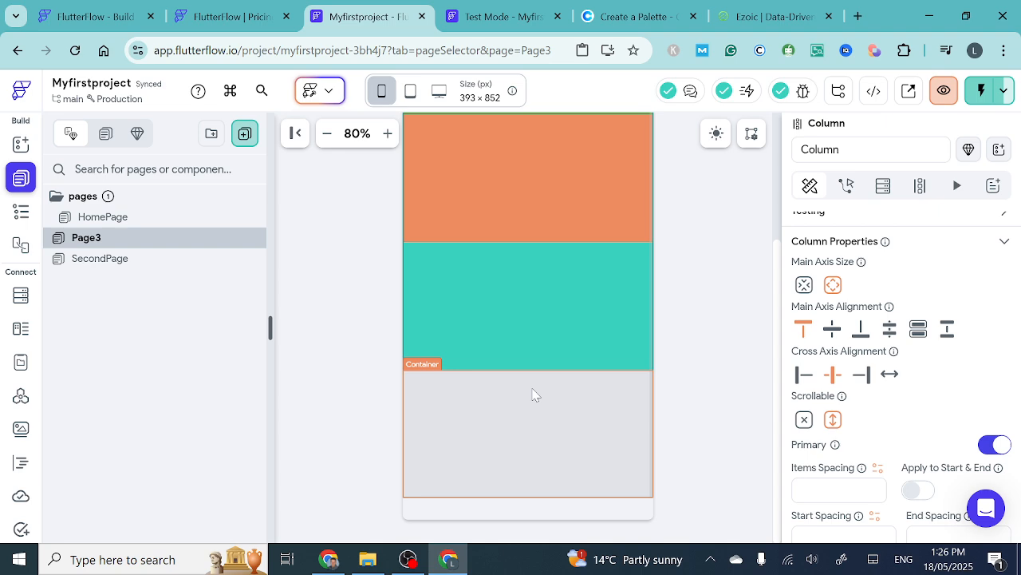
scroll(534, 394, down, 2)
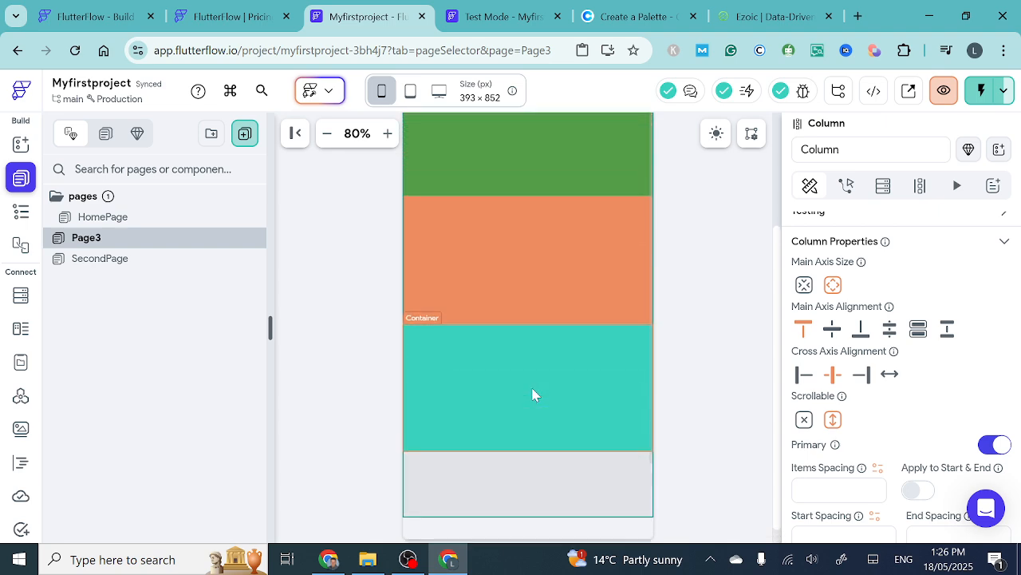
scroll(534, 395, up, 5)
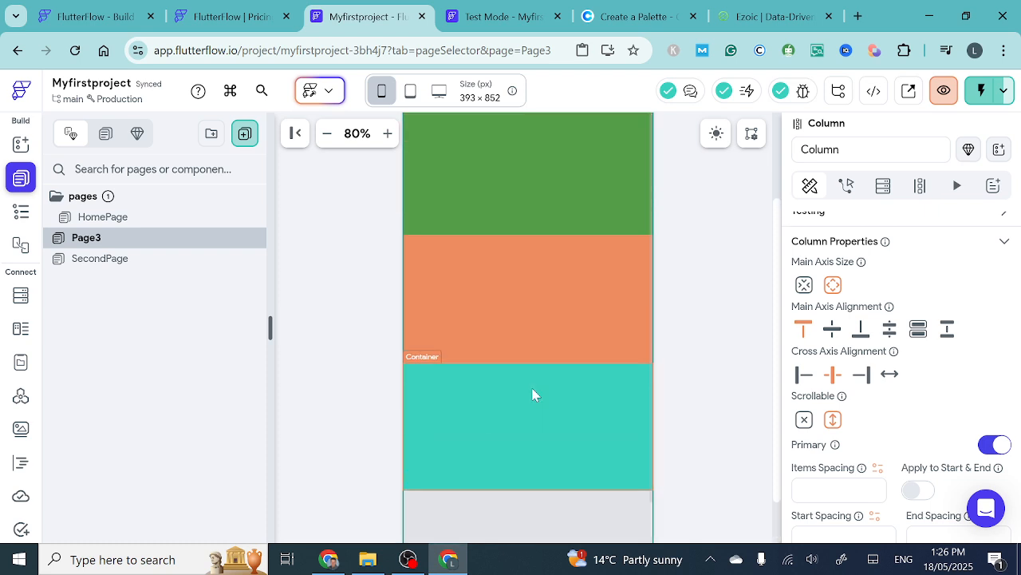
scroll(892, 403, down, 3)
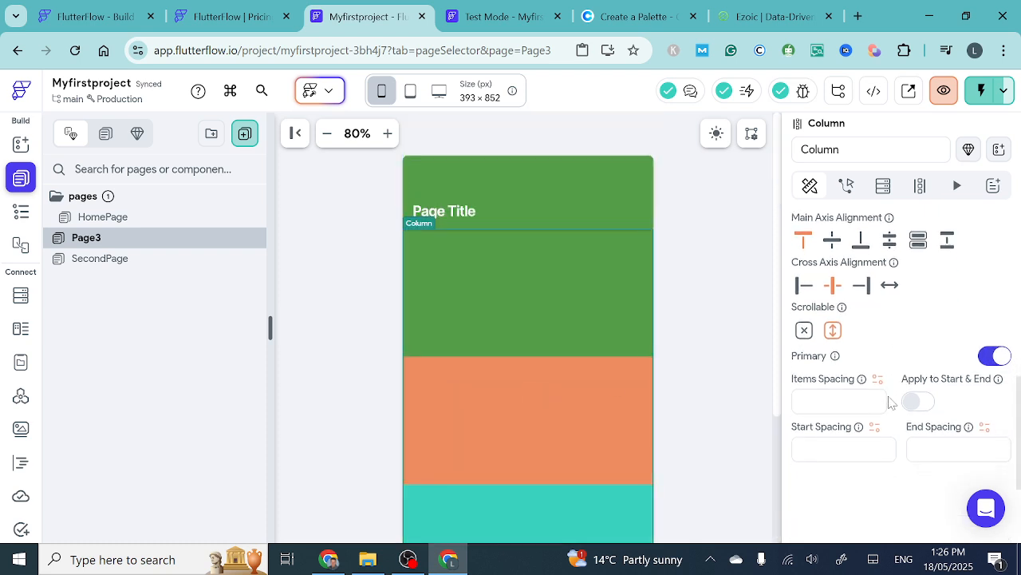
scroll(573, 347, down, 2)
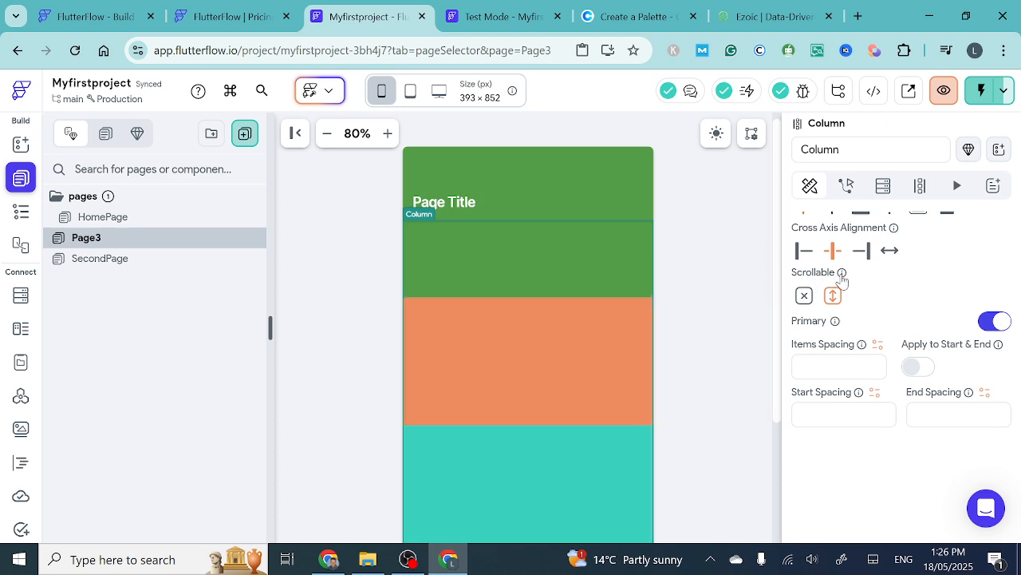
scroll(521, 319, down, 4)
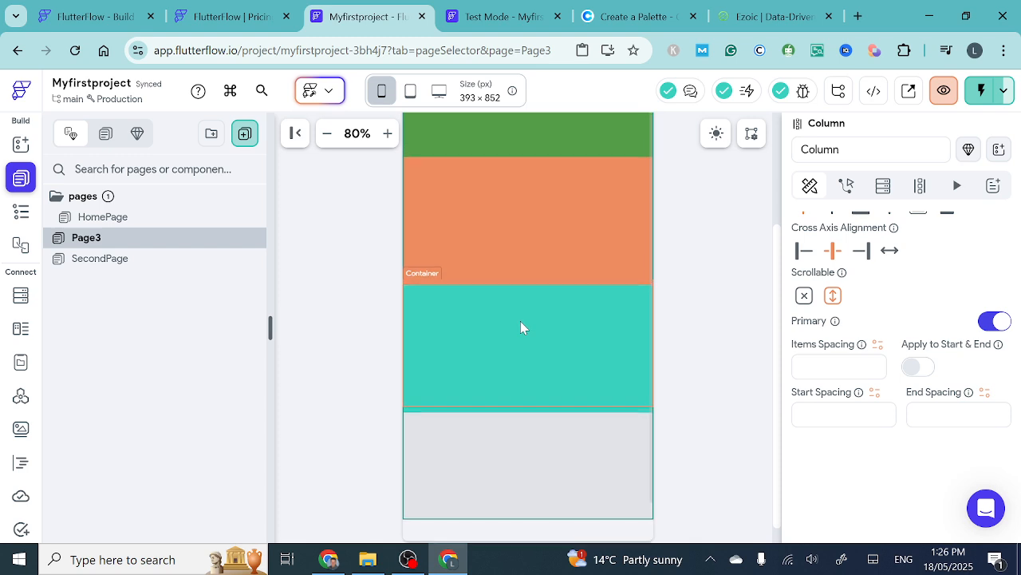
scroll(521, 321, down, 1)
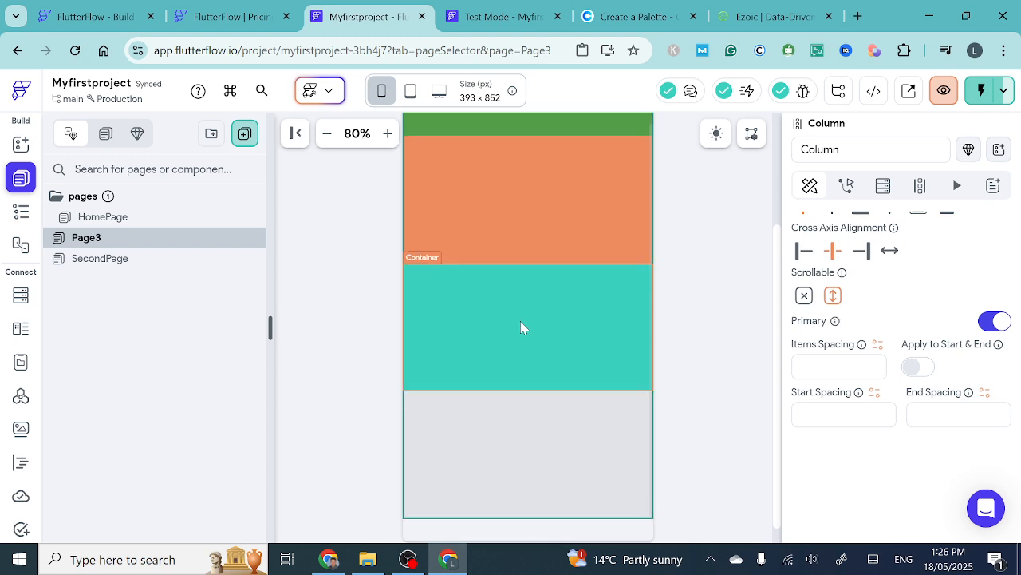
- Run an Instant Reload of the test session to check Page3's scrolling from HomePage's button, and return to the project editor
click(502, 17)
click(932, 92)
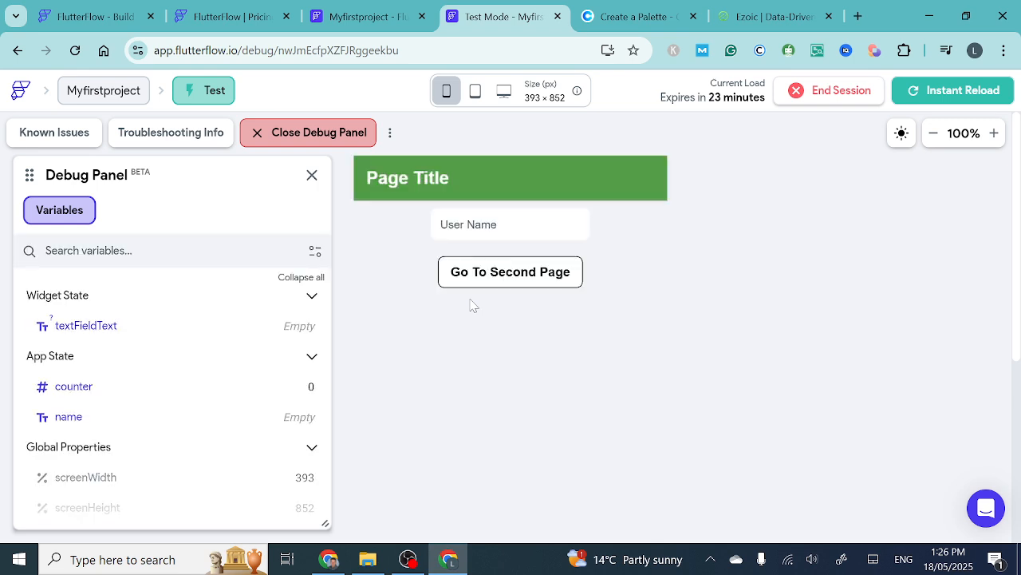
click(510, 272)
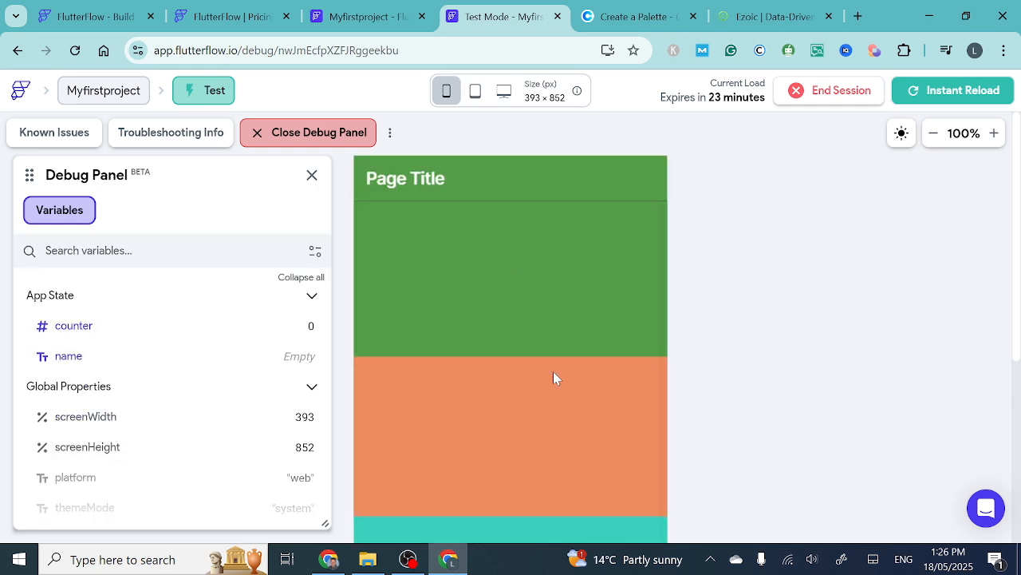
scroll(758, 383, down, 4)
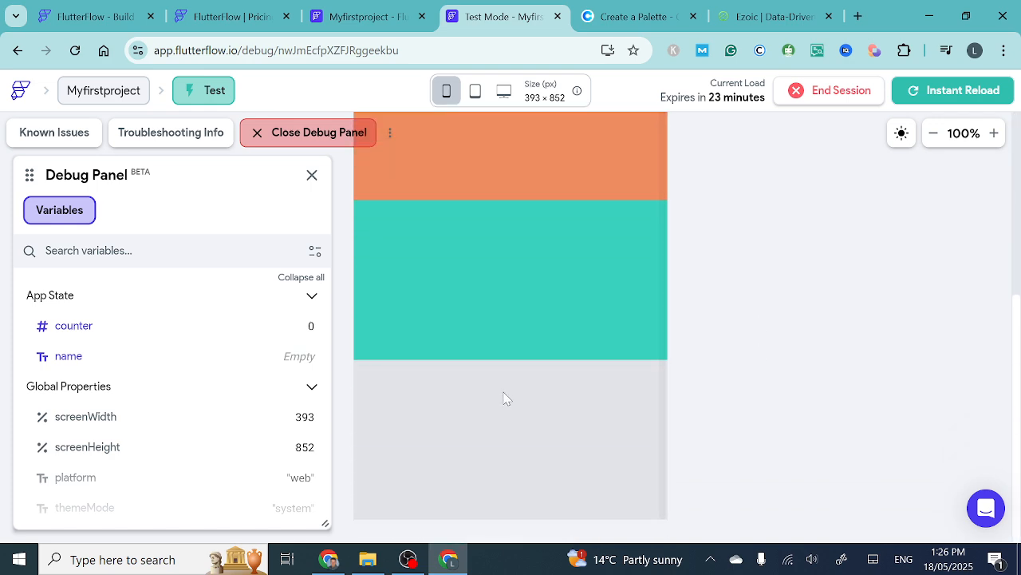
scroll(504, 399, up, 2)
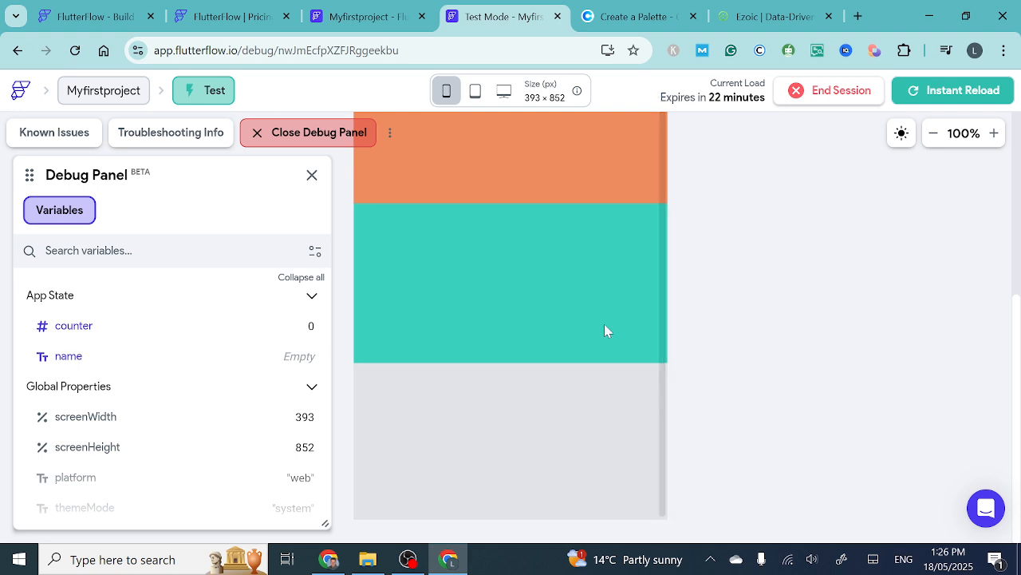
click(369, 16)
scroll(523, 262, up, 3)
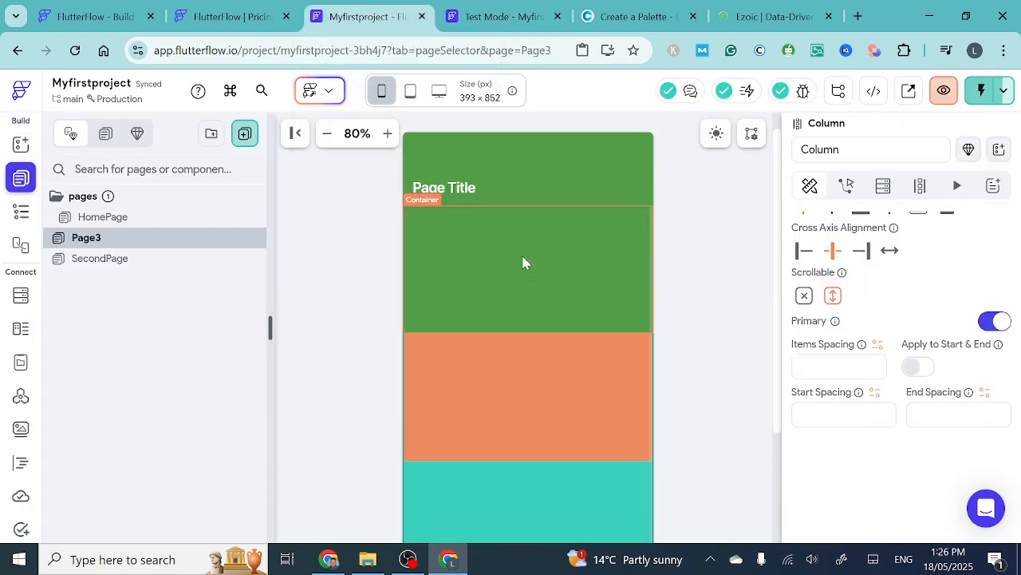
- Review the stacked colored containers on Page3's canvas once more, from the page header down to the gray container
scroll(522, 263, down, 3)
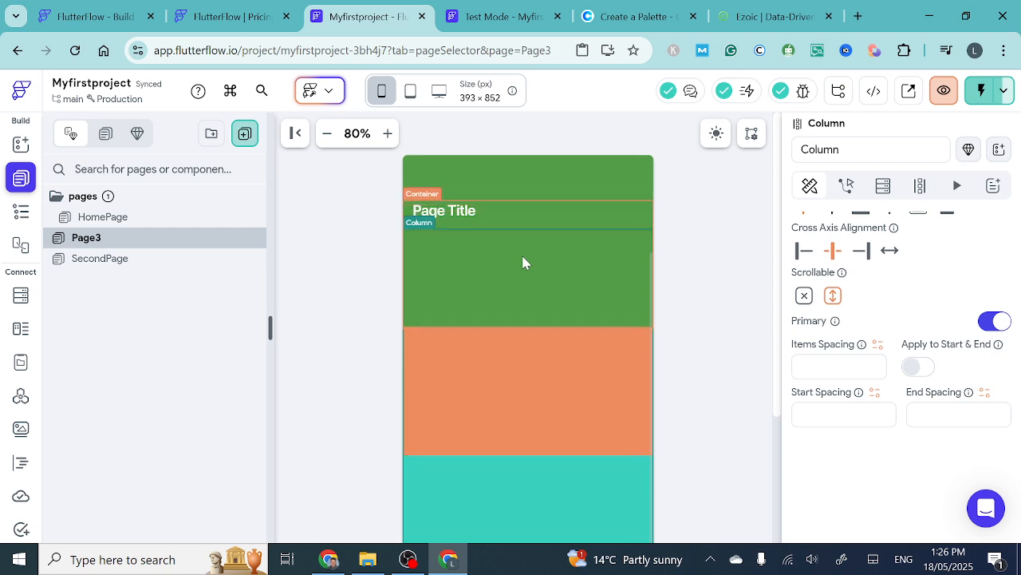
scroll(523, 263, down, 3)
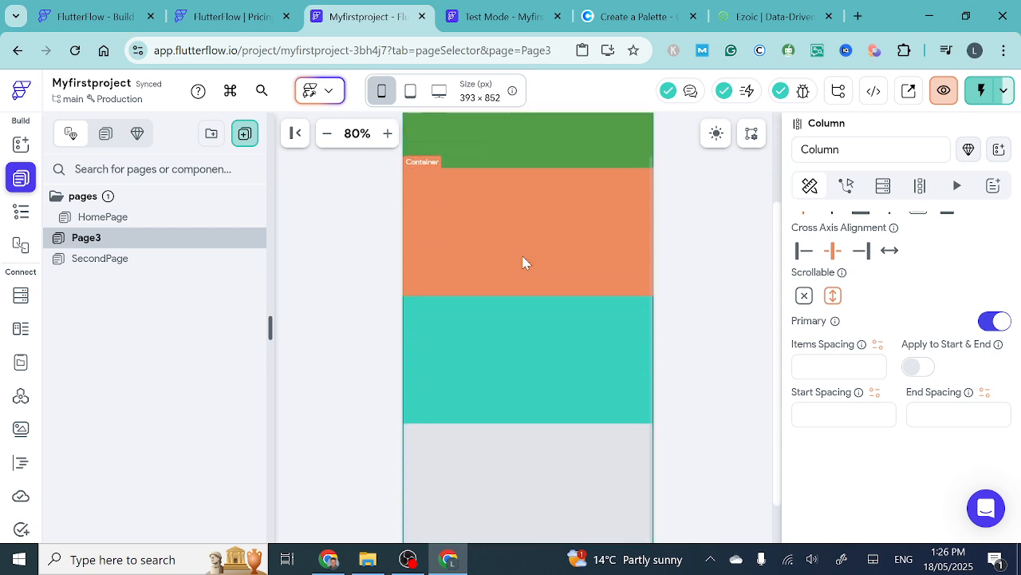
scroll(523, 263, up, 5)
scroll(522, 263, up, 1)
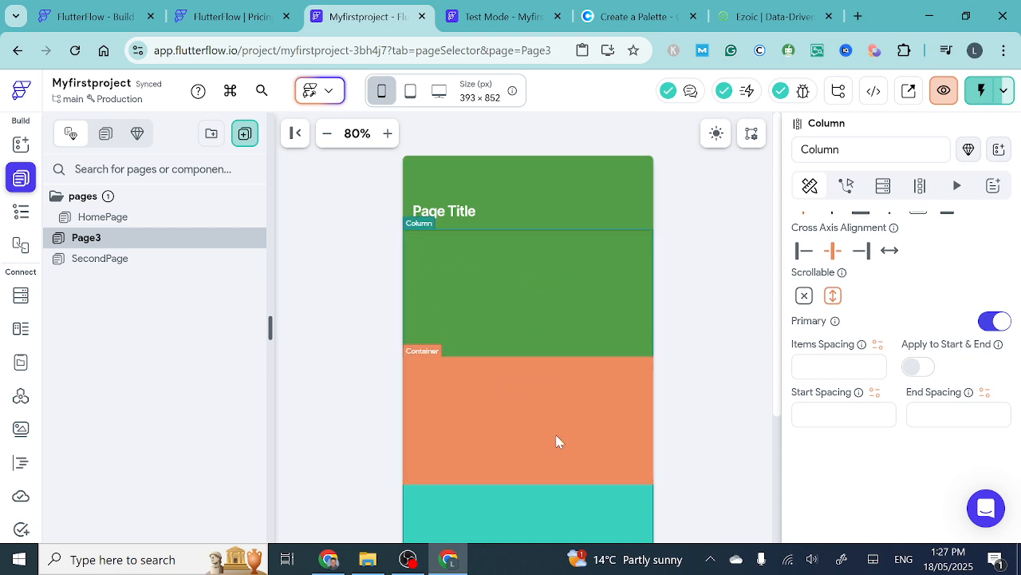
- Delete all four colored containers from Page3's Column and turn off the Column's scrolling
scroll(556, 445, down, 1)
scroll(556, 444, down, 3)
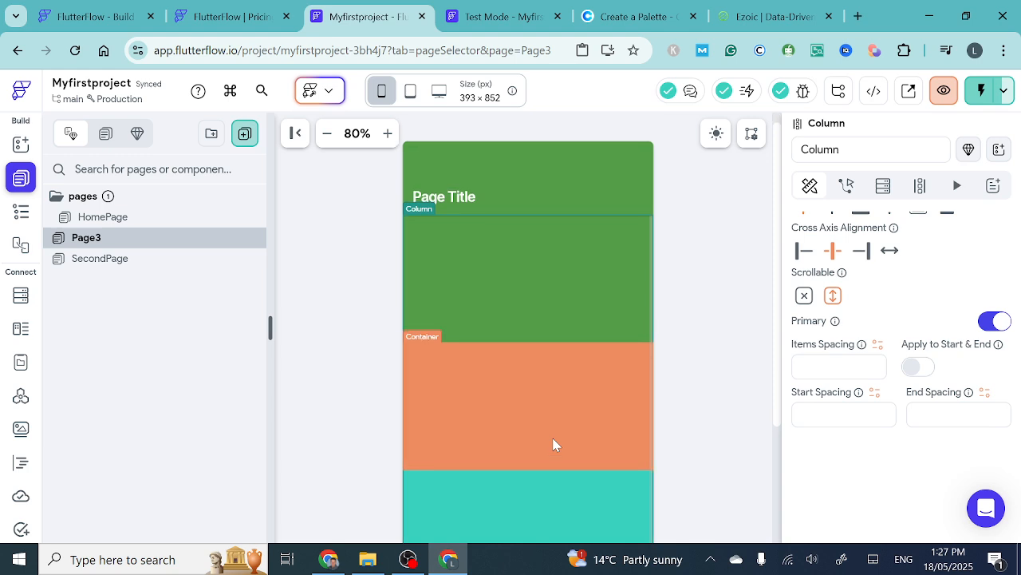
scroll(554, 445, down, 5)
click(542, 388)
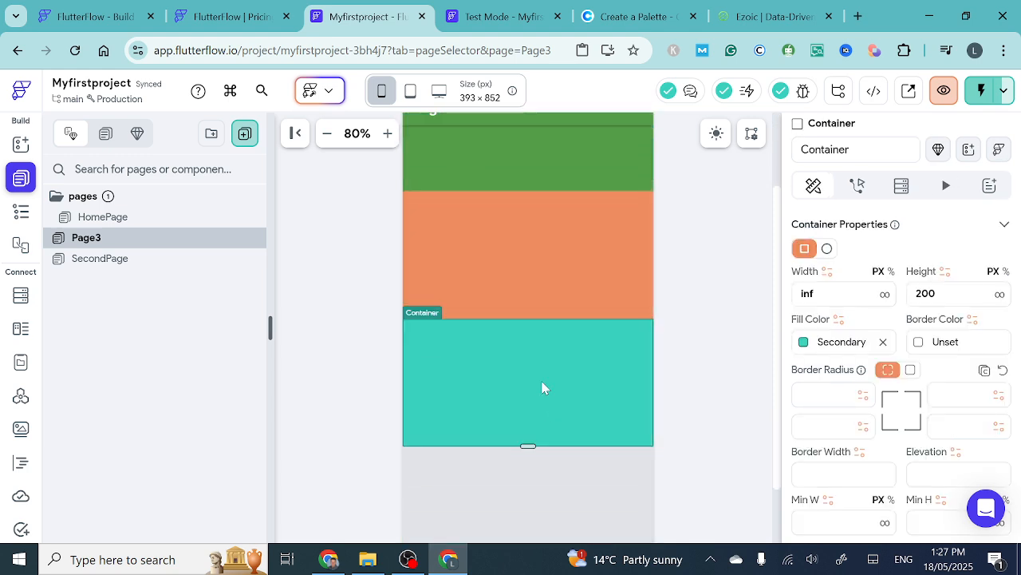
key(Delete)
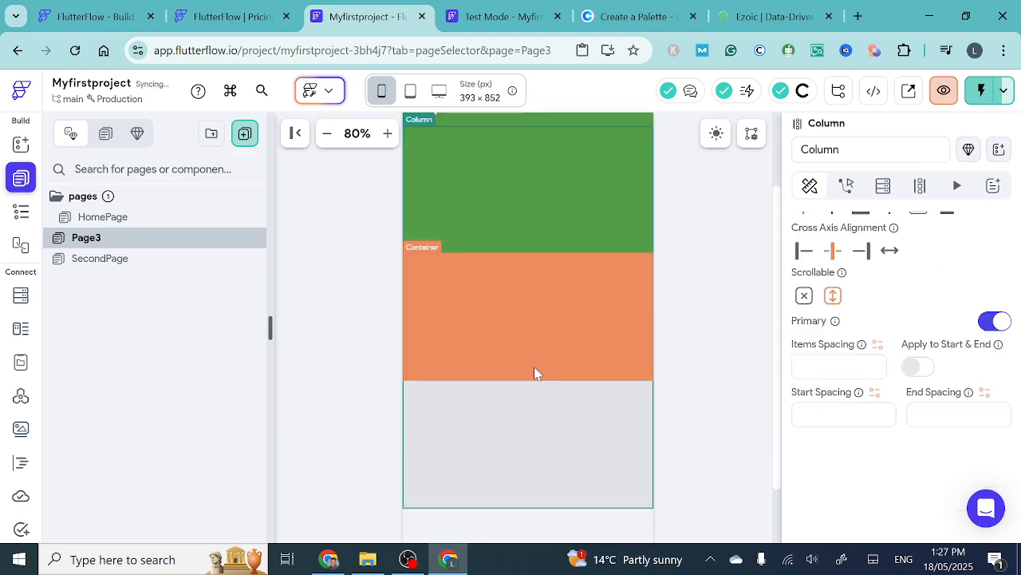
click(520, 431)
key(Delete)
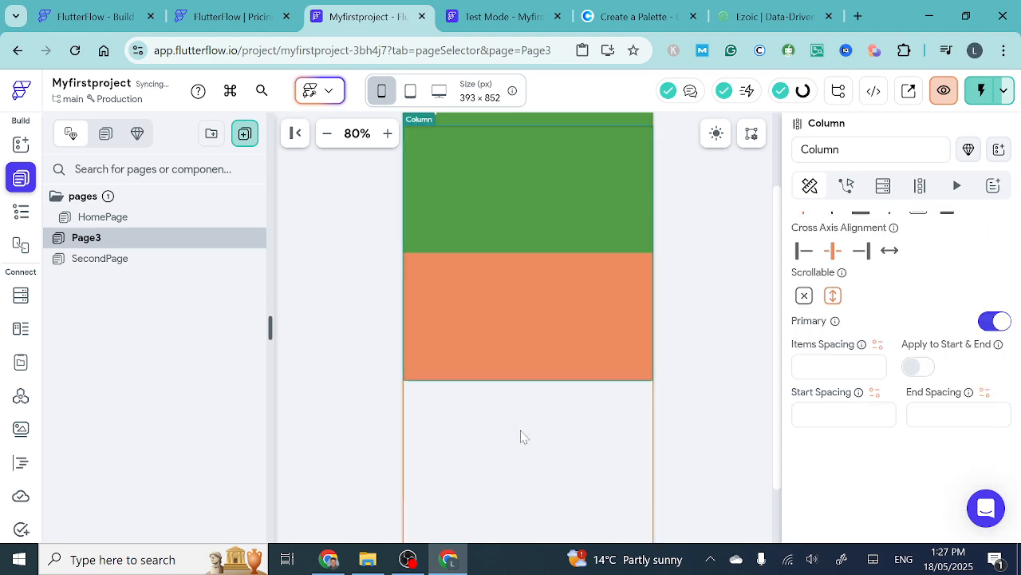
click(534, 377)
key(Delete)
click(516, 225)
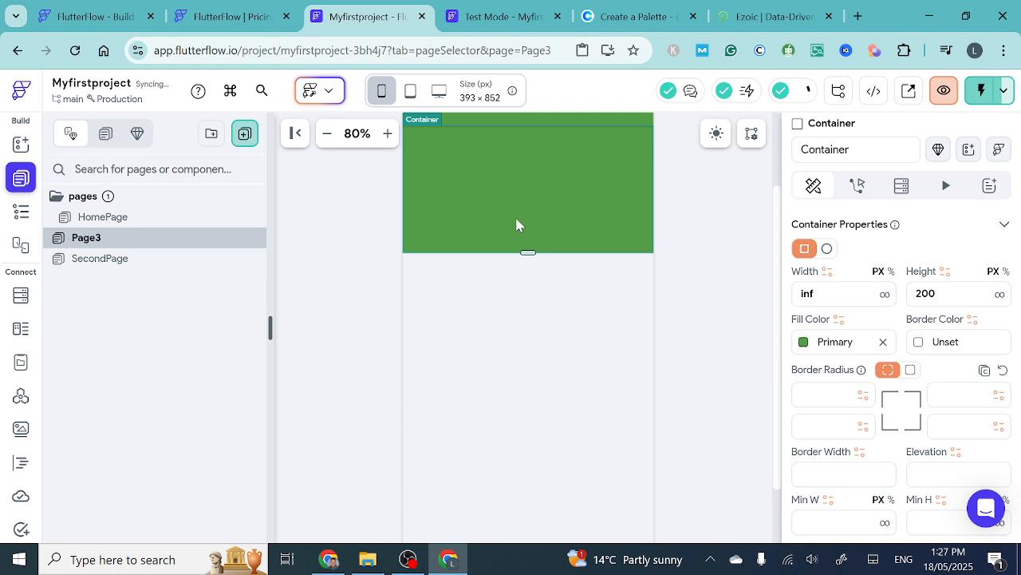
key(Delete)
scroll(531, 279, up, 1)
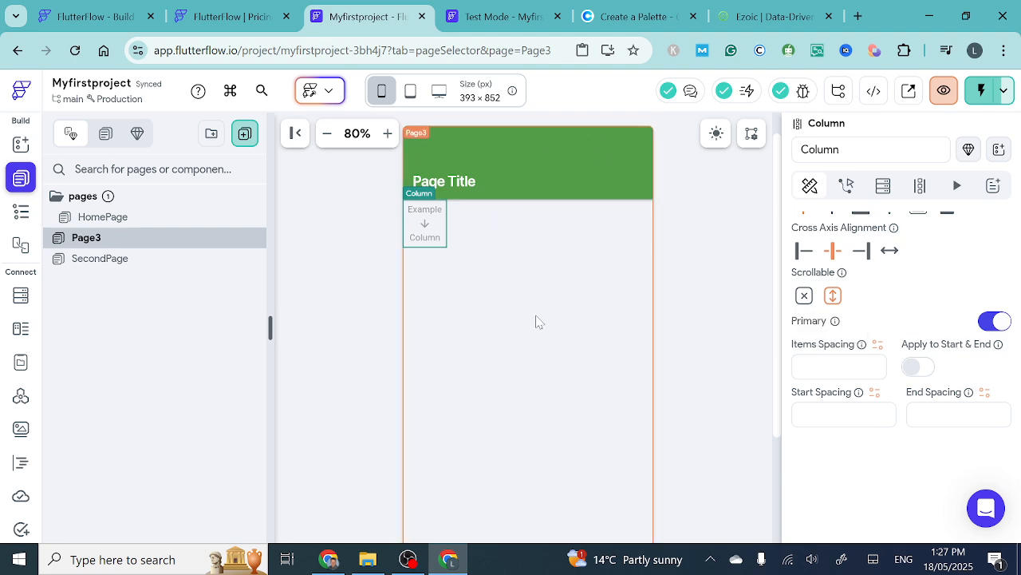
click(805, 296)
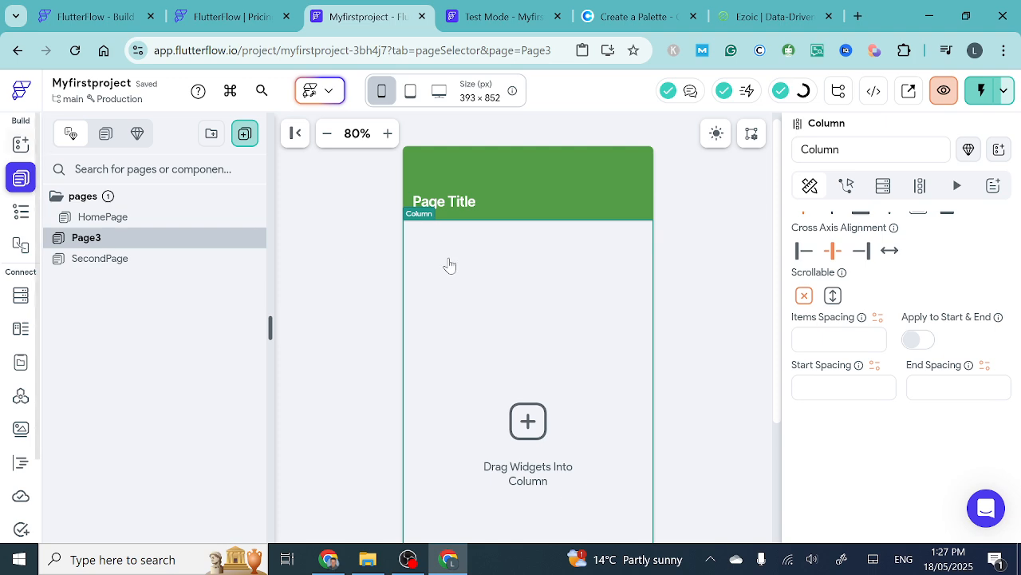
- Add a Container to Page3's empty Column with infinite width and a height of 200 px
click(19, 144)
drag(94, 326, 462, 281)
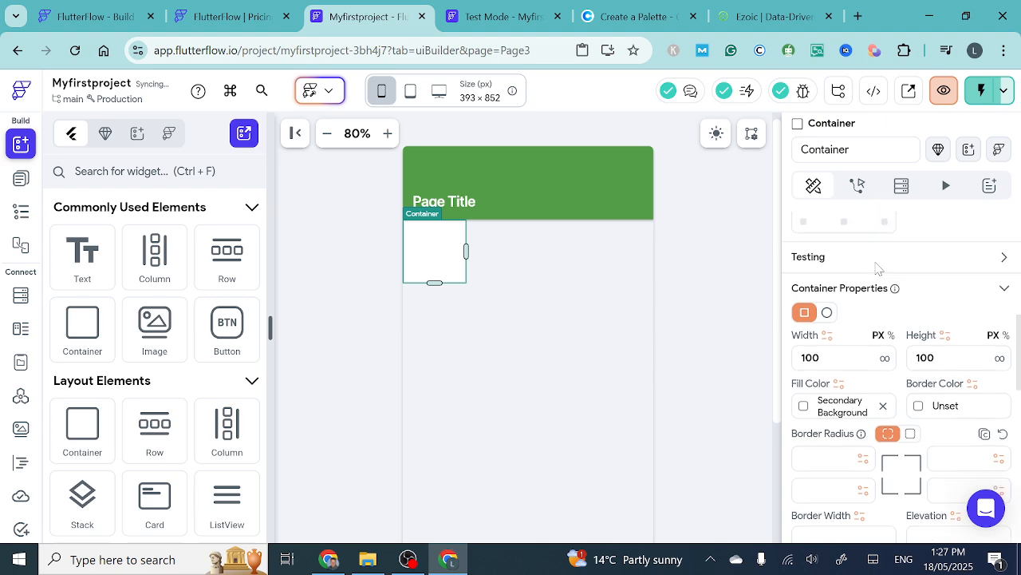
click(885, 360)
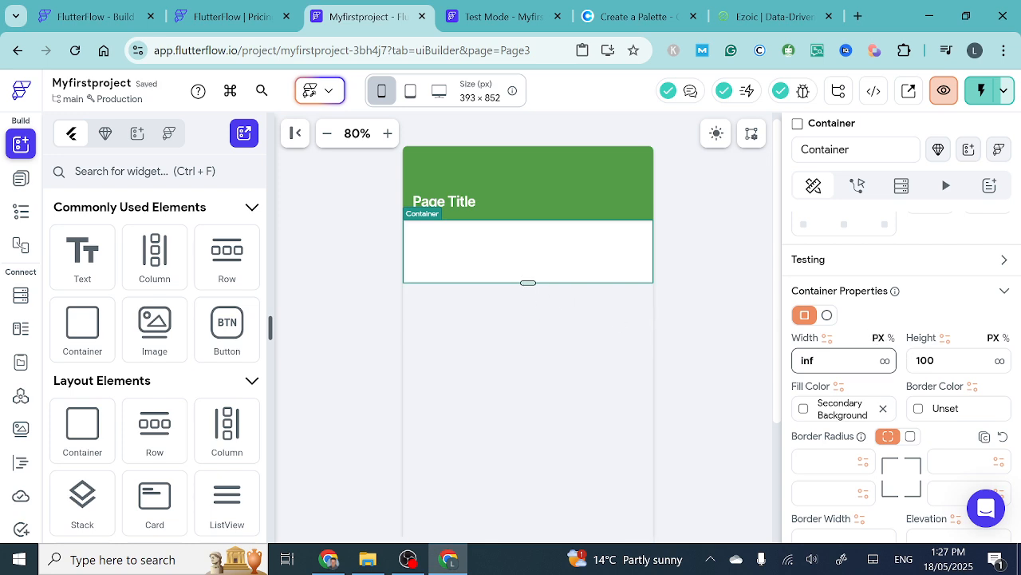
key(Tab)
text(200)
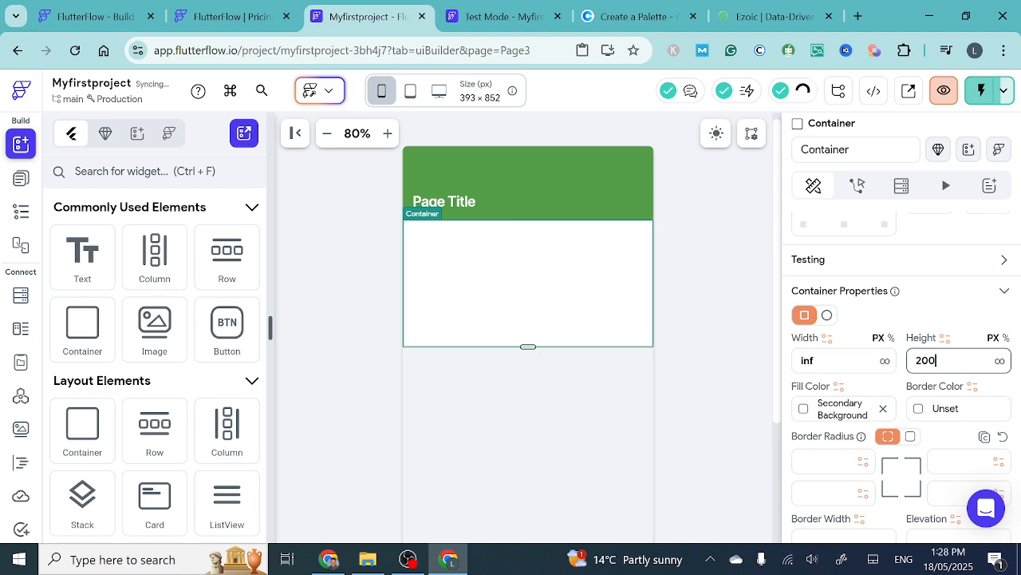
click(519, 380)
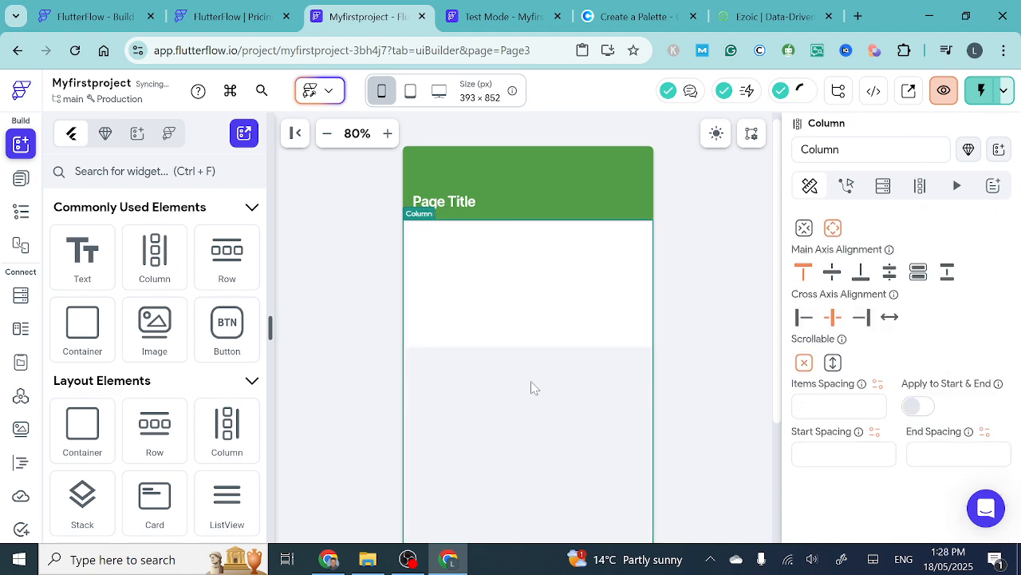
click(497, 262)
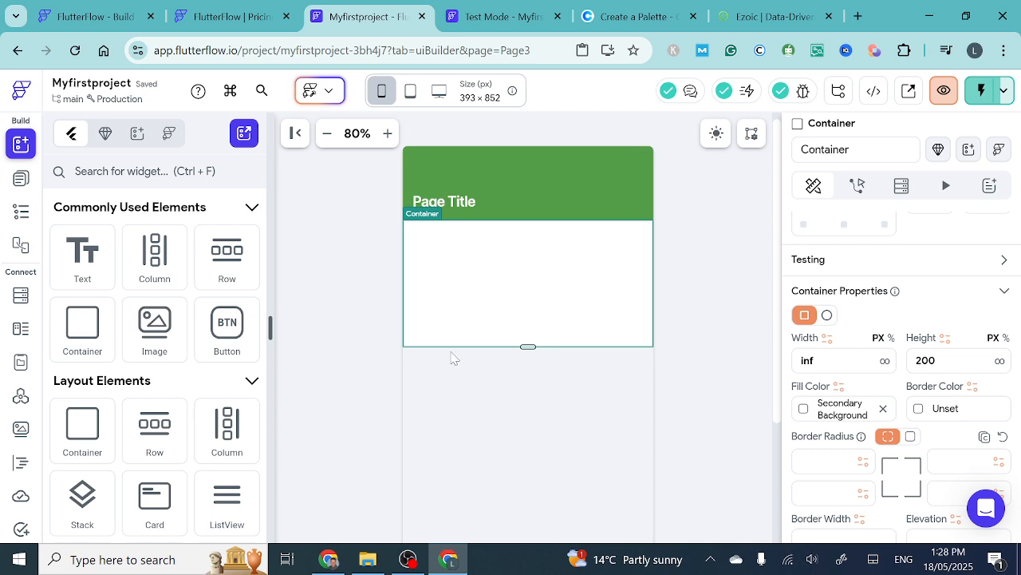
- Add a second Container below the first, stretch it to about 509 px high, and make its width infinite
scroll(564, 431, down, 2)
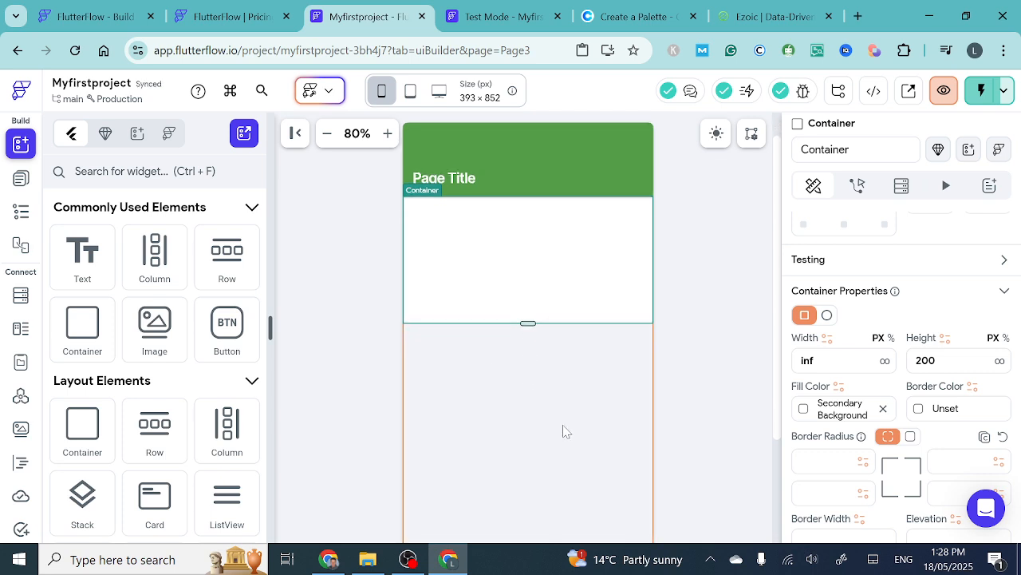
scroll(563, 431, down, 3)
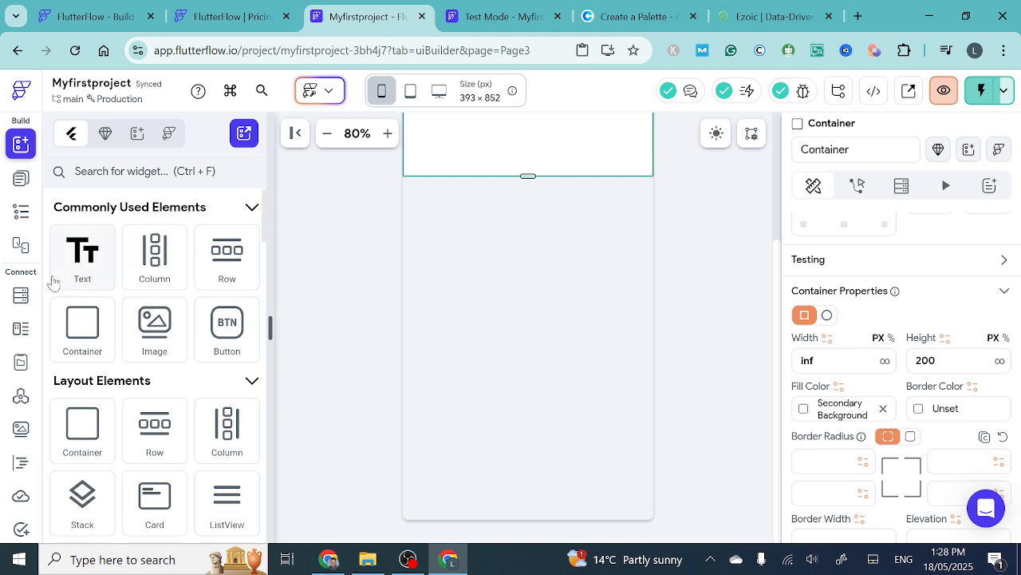
drag(90, 334, 534, 365)
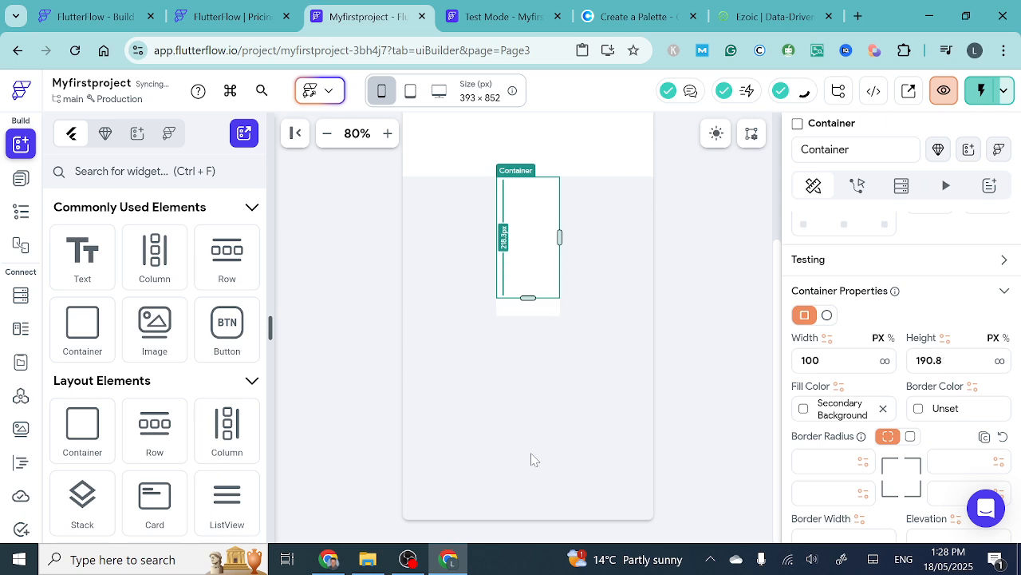
drag(534, 460, 533, 477)
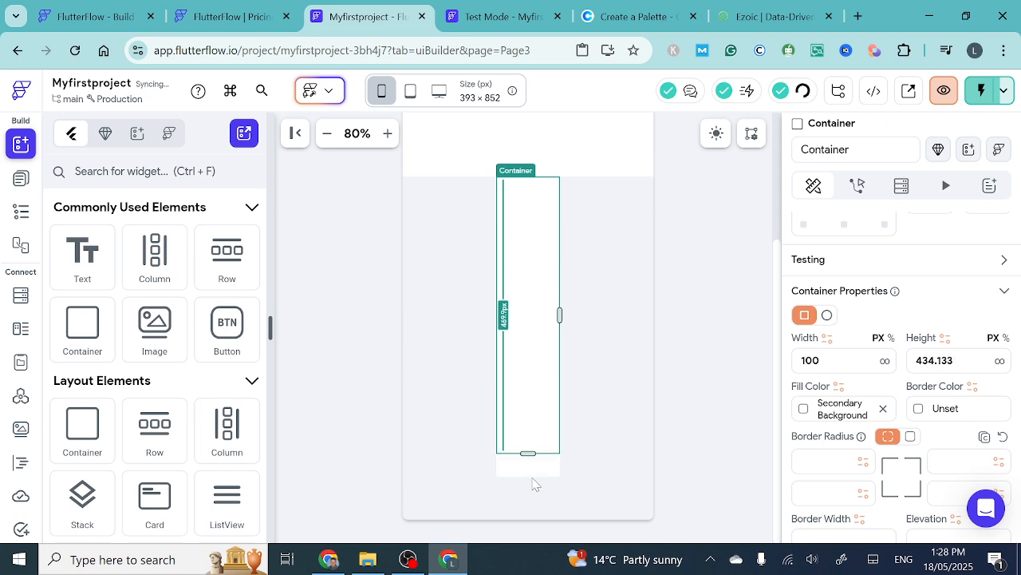
drag(532, 492, 535, 499)
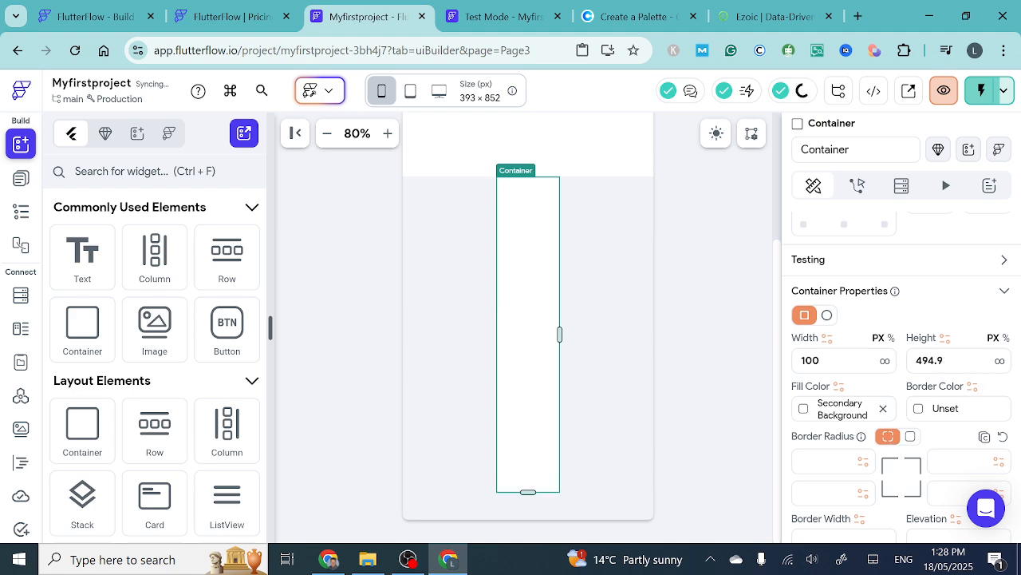
drag(956, 361, 914, 361)
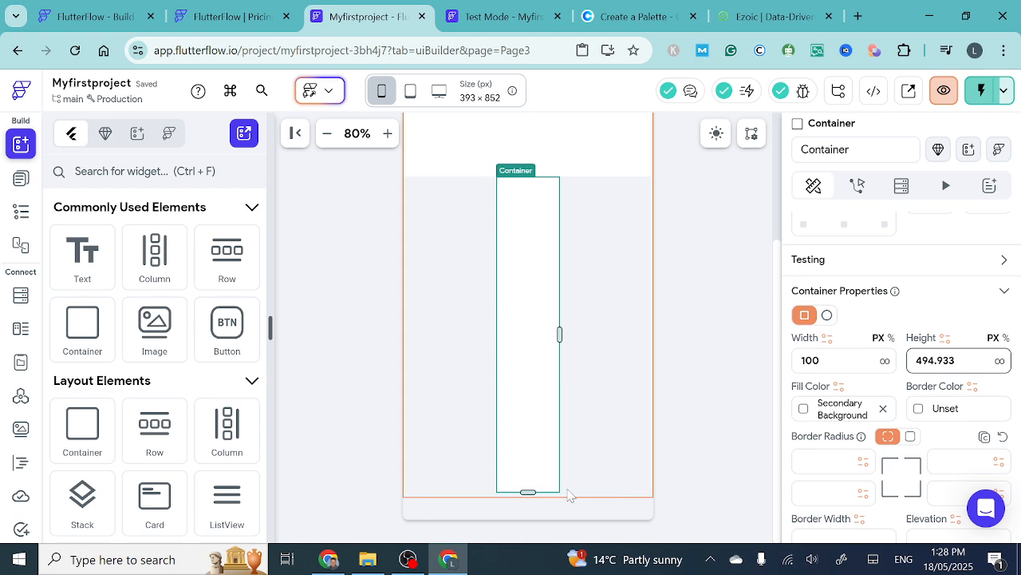
drag(527, 490, 526, 510)
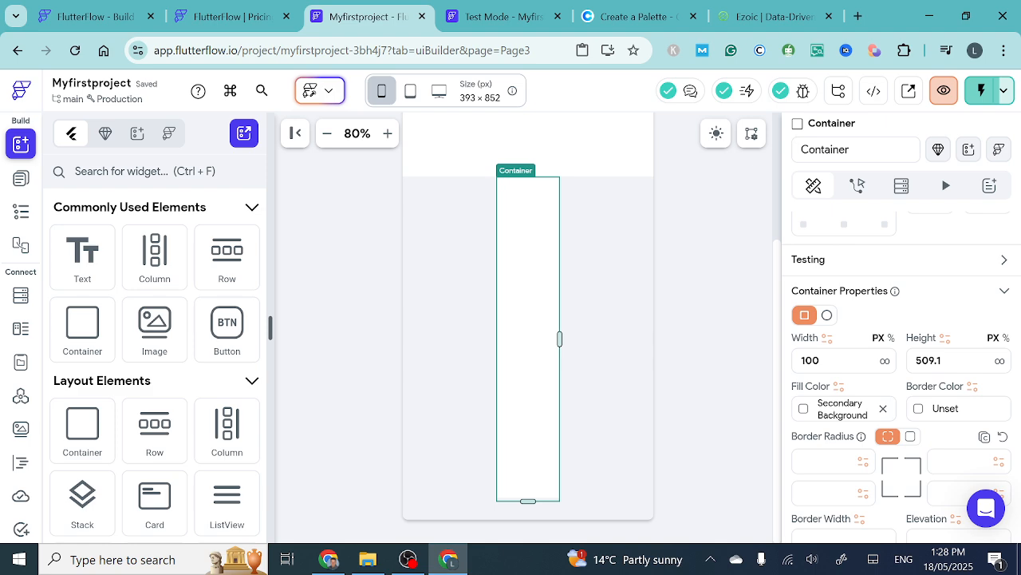
drag(830, 361, 750, 360)
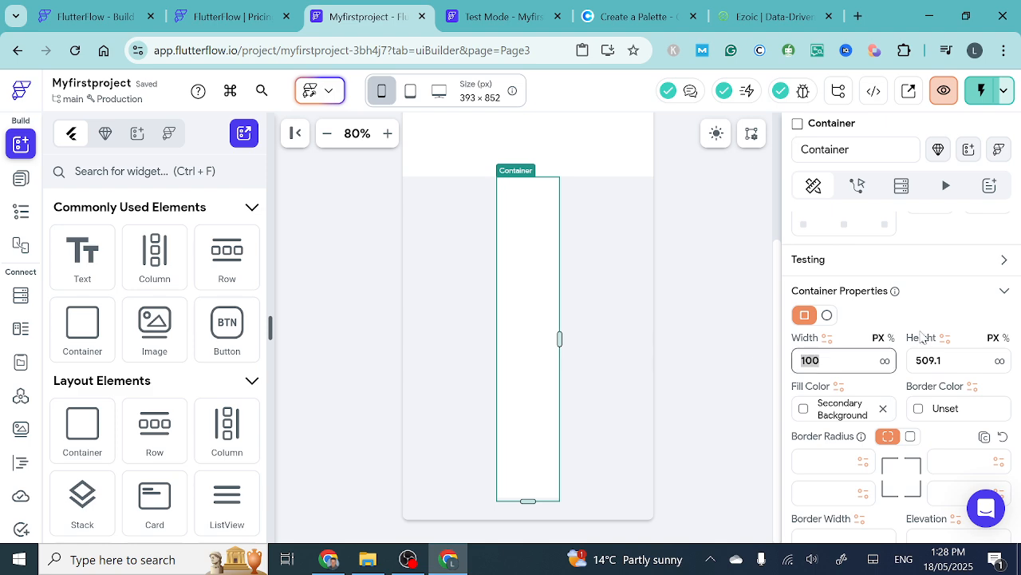
click(885, 360)
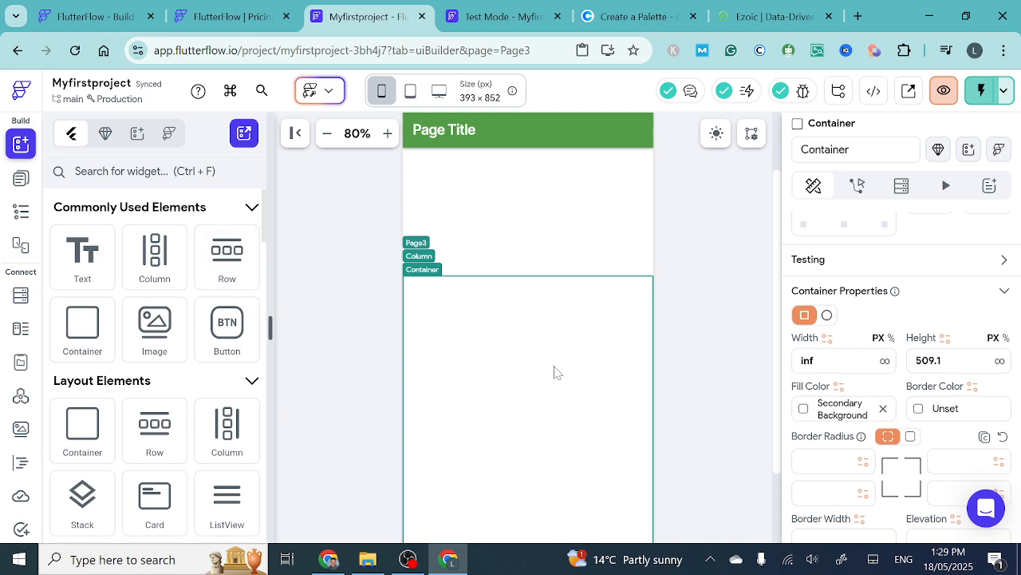
- Place a Column inside the tall lower Container and make this nested Column scrollable
scroll(553, 372, down, 2)
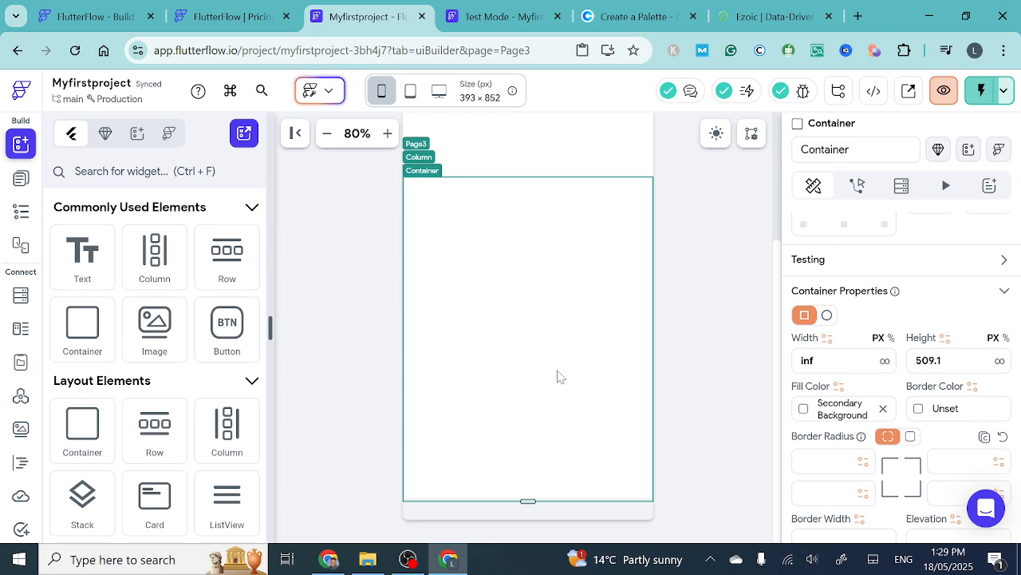
scroll(558, 377, up, 3)
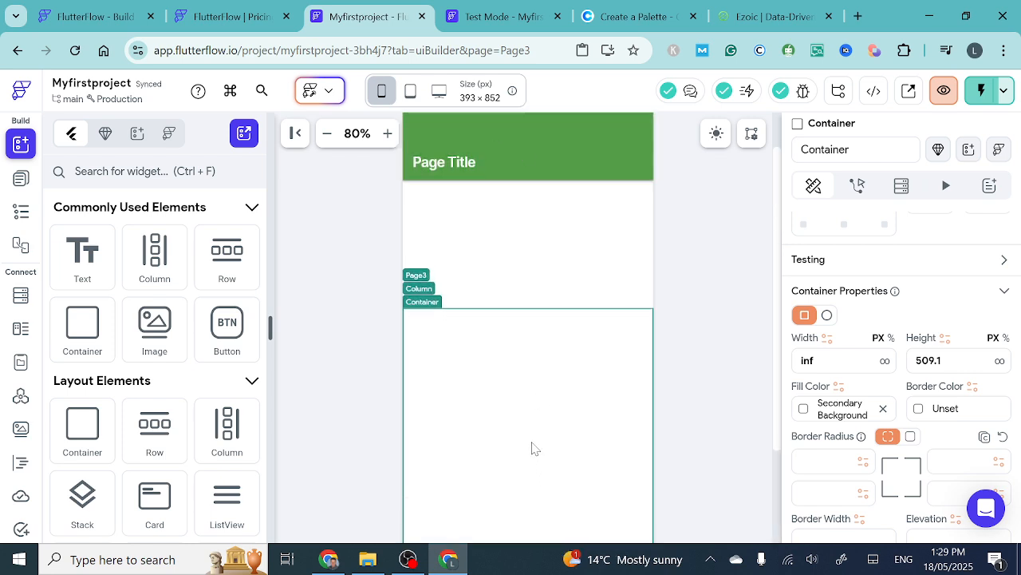
scroll(533, 448, down, 3)
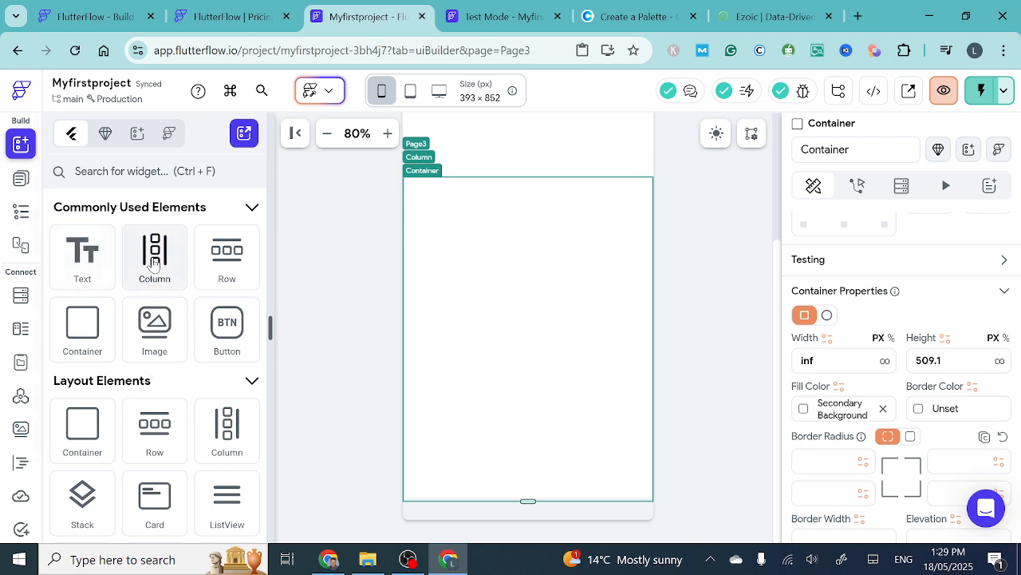
drag(154, 263, 486, 251)
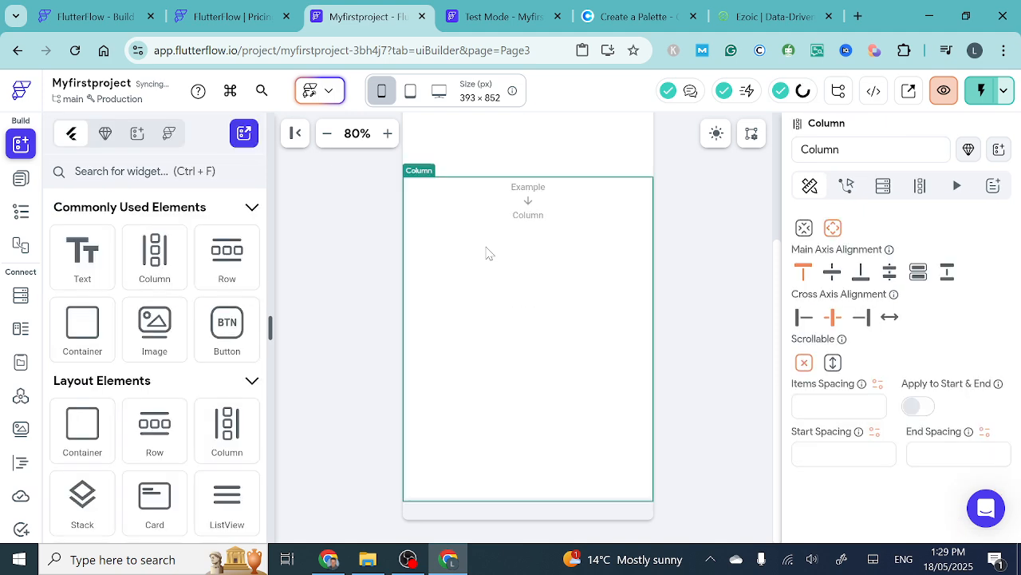
click(22, 212)
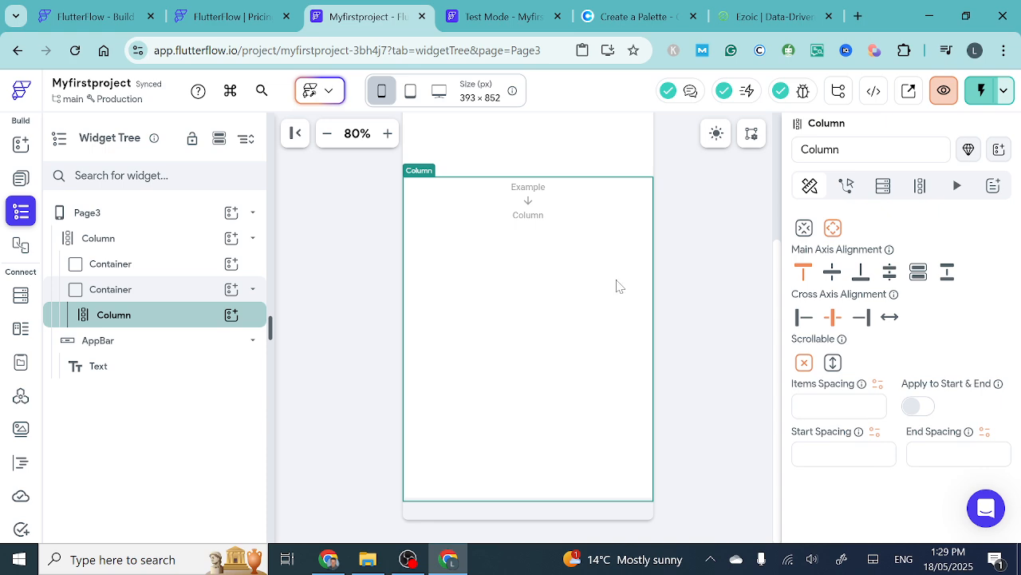
click(832, 363)
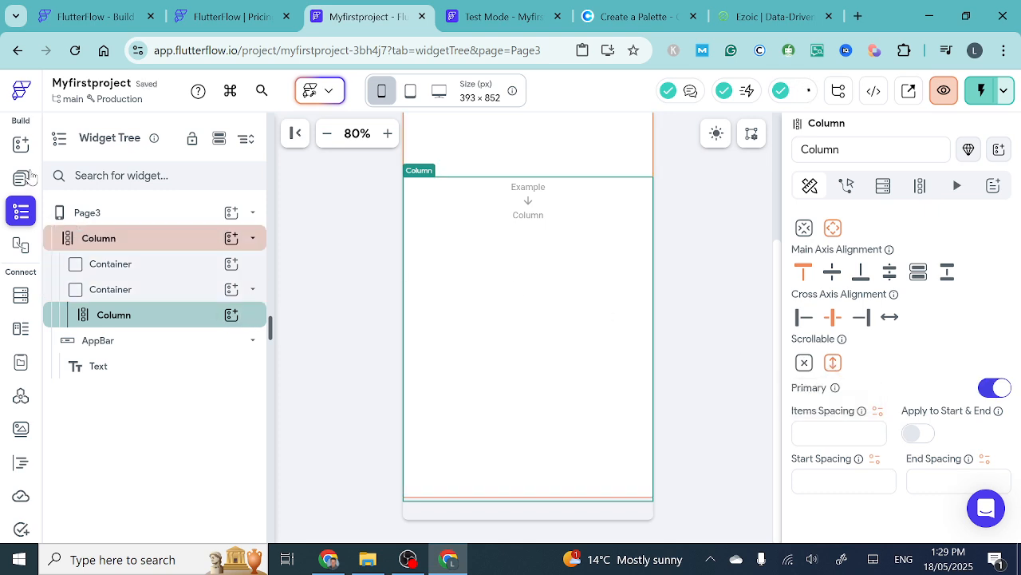
- Add a Container inside the nested Column, make its width infinite, and stretch it to about 316 px high
click(232, 316)
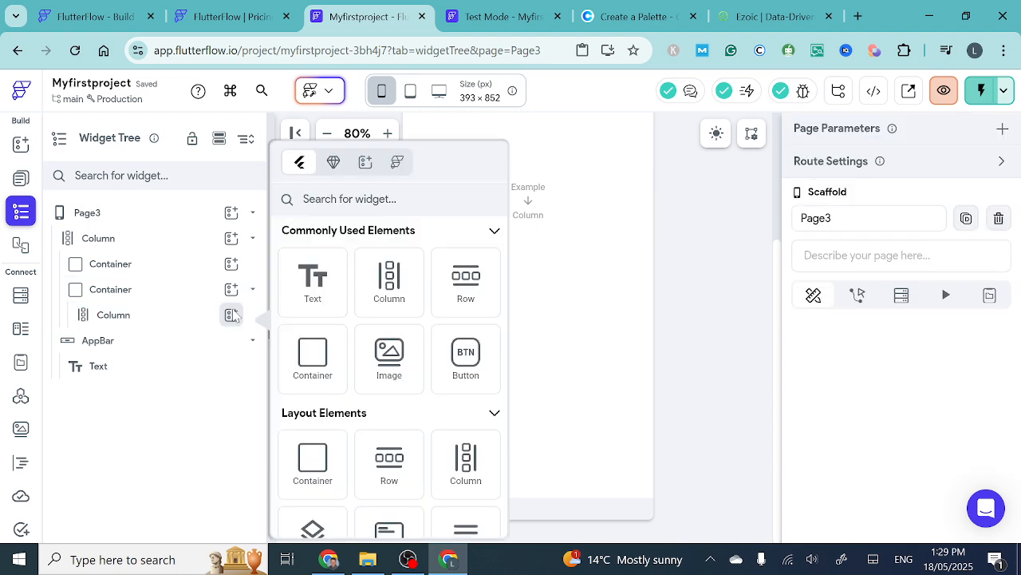
click(312, 358)
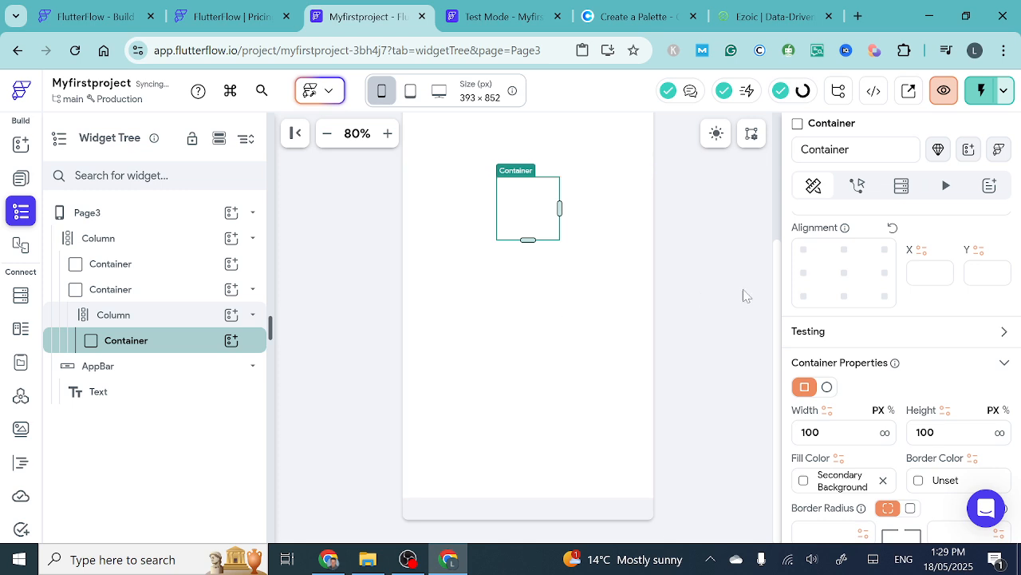
click(885, 434)
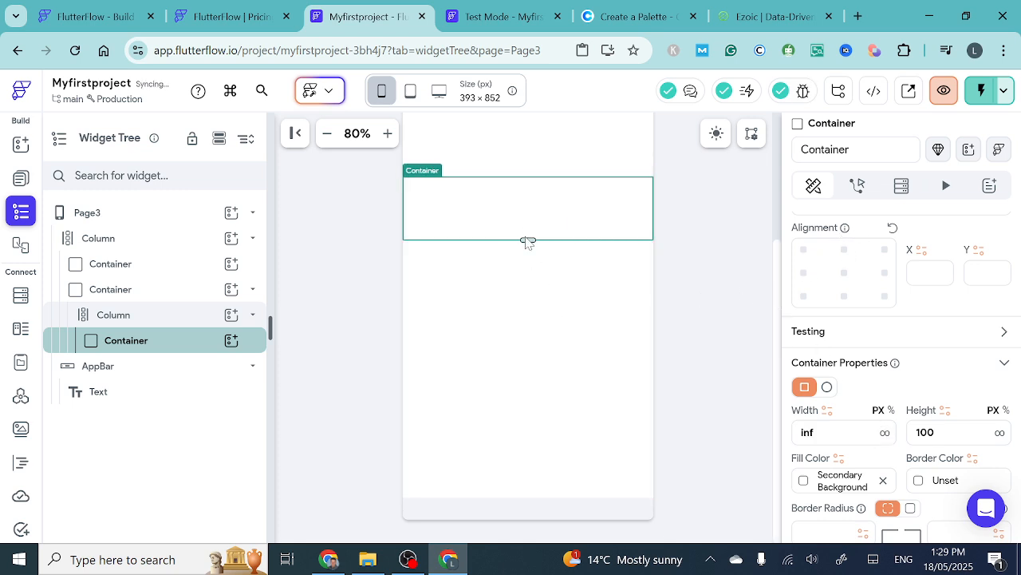
drag(527, 240, 528, 376)
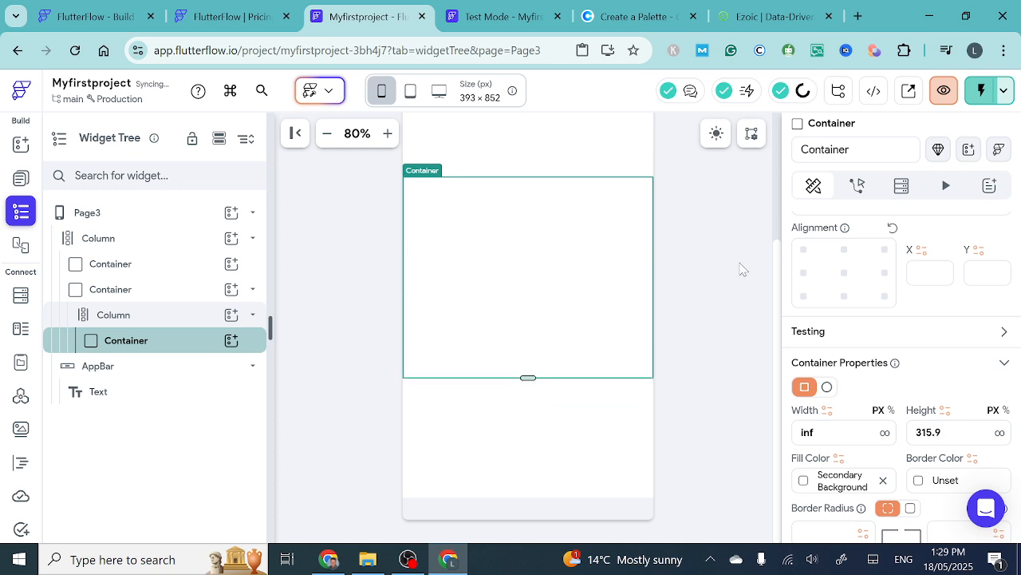
- Set the fill color of the container inside the nested Column to the Secondary theme color
click(806, 479)
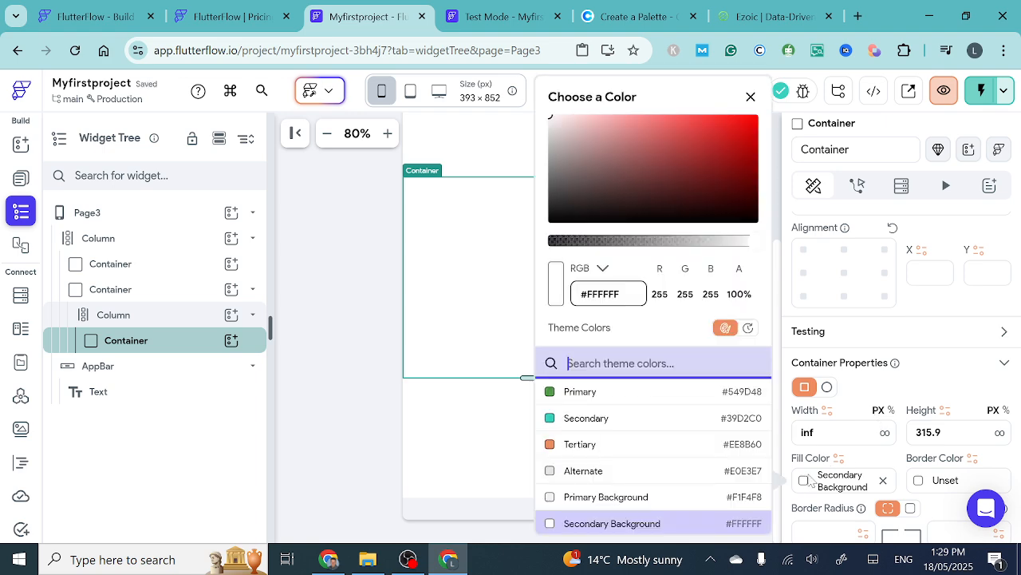
click(552, 419)
click(490, 310)
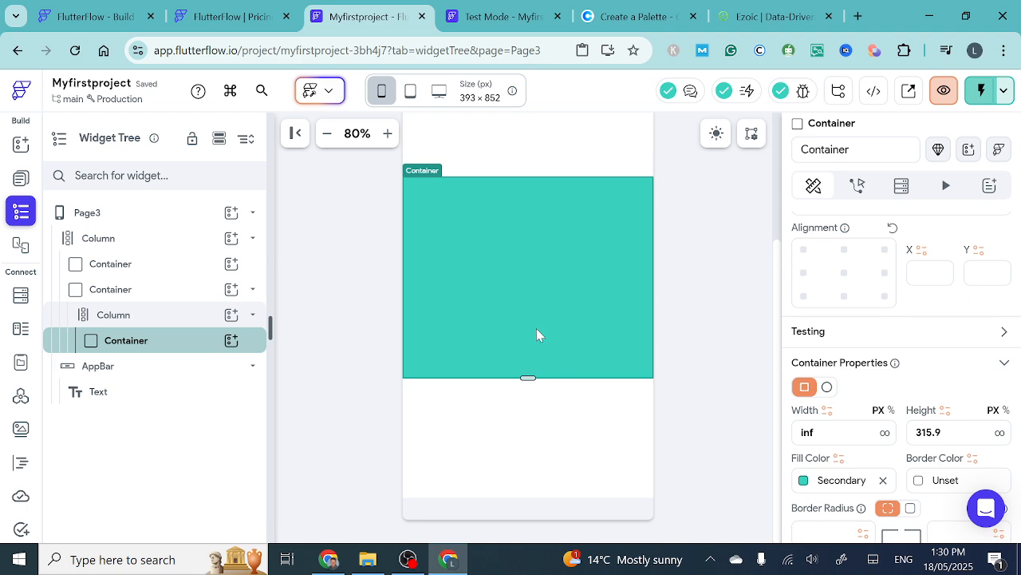
- Duplicate the Secondary-colored container within the nested Column and set the lower copy's fill to the Tertiary theme color
key(ctrl+d)
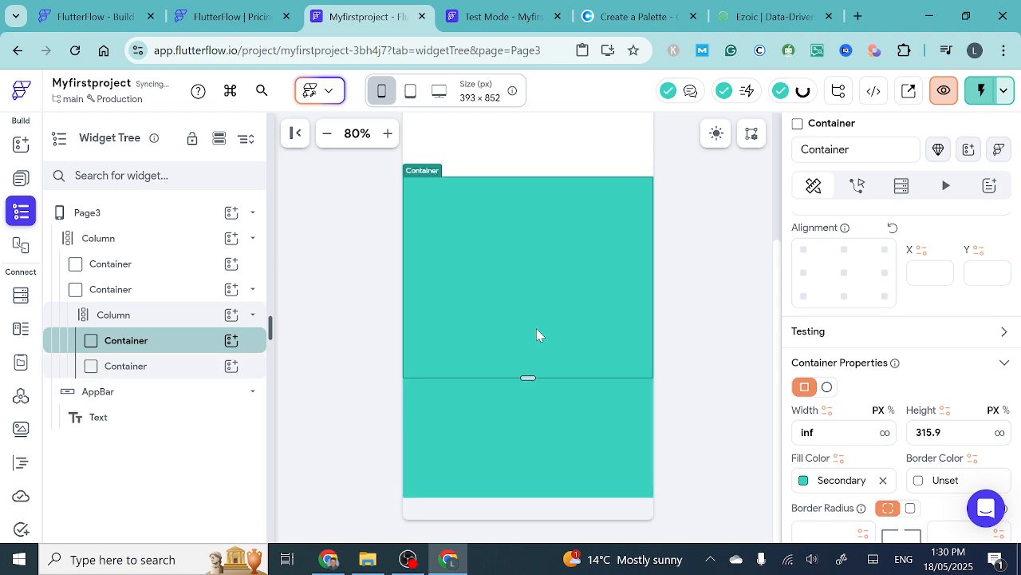
click(522, 434)
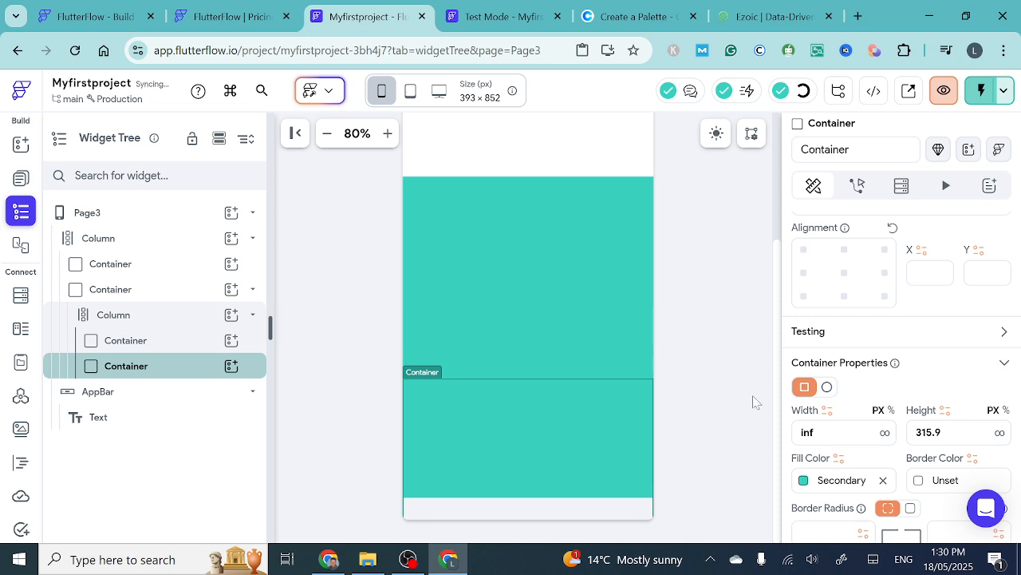
click(803, 482)
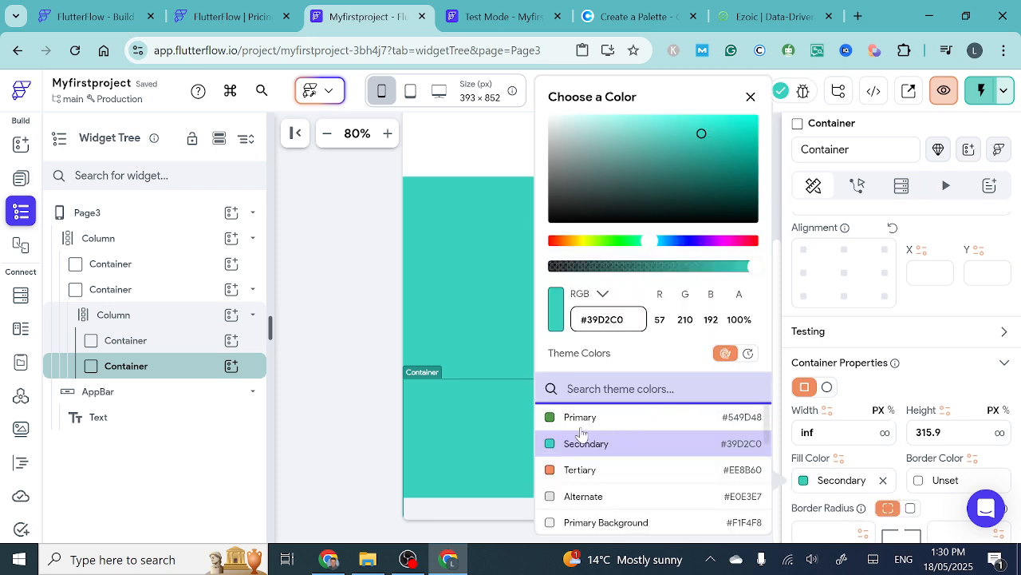
click(550, 472)
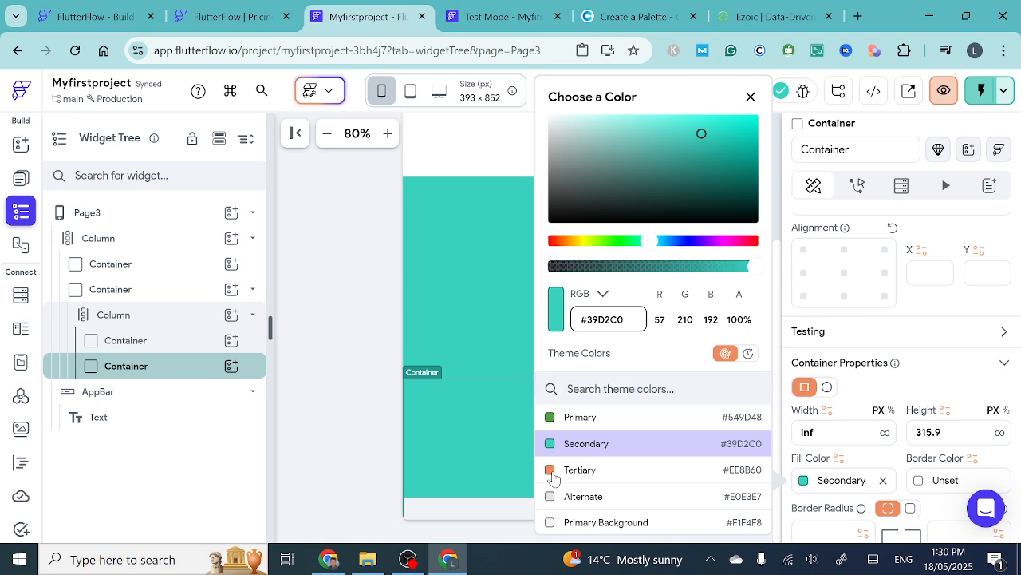
click(466, 320)
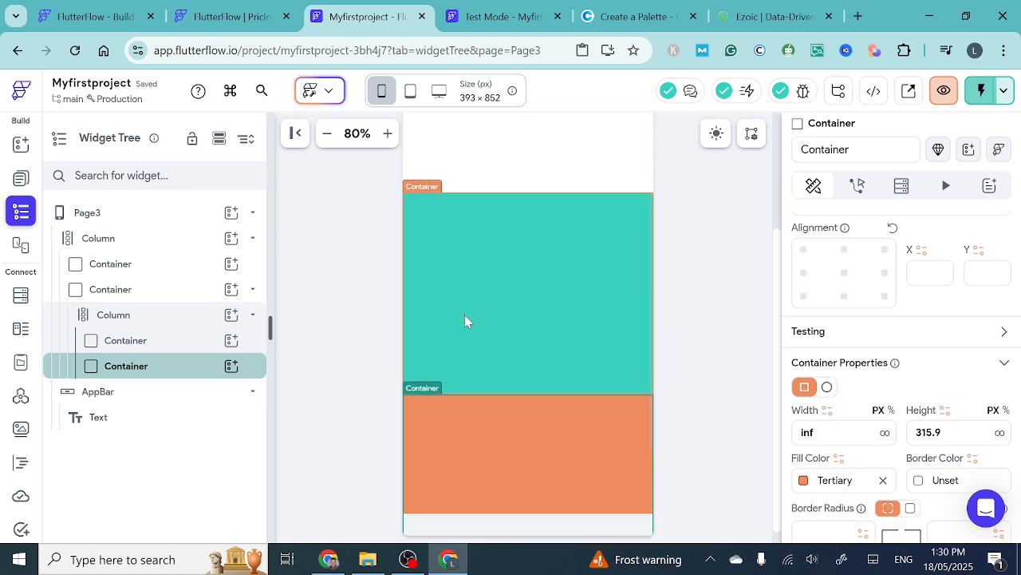
- Examine on the canvas how the colored containers scroll within the lower Container beneath the fixed top Container
scroll(465, 315, up, 1)
scroll(464, 314, down, 3)
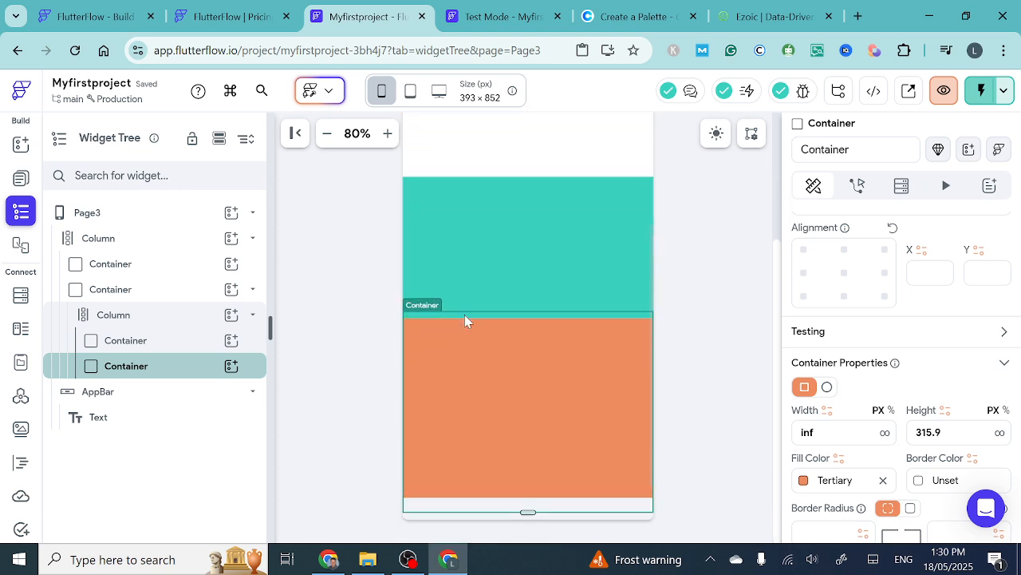
scroll(465, 315, up, 1)
scroll(464, 314, down, 2)
scroll(464, 315, up, 1)
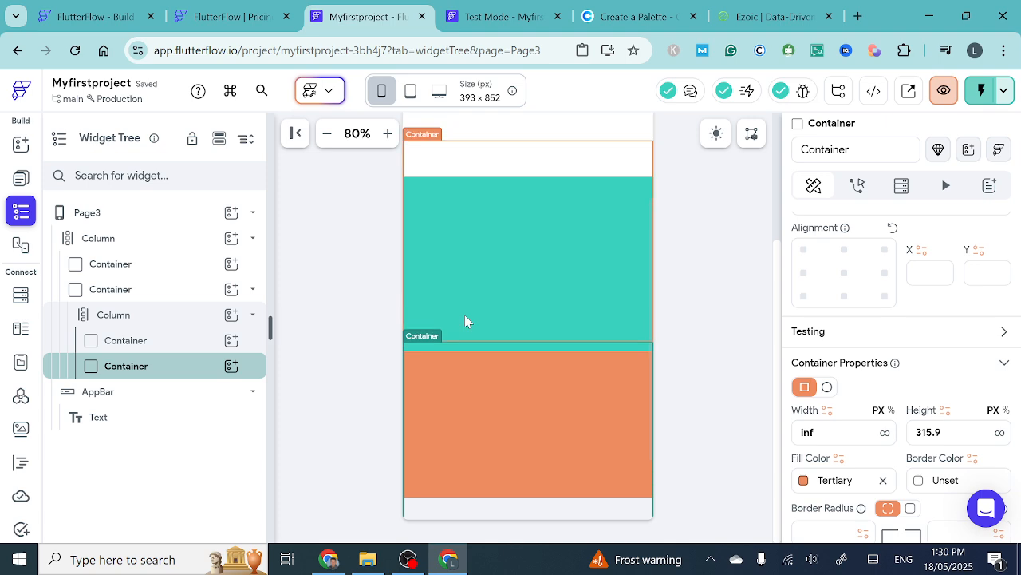
scroll(467, 320, up, 1)
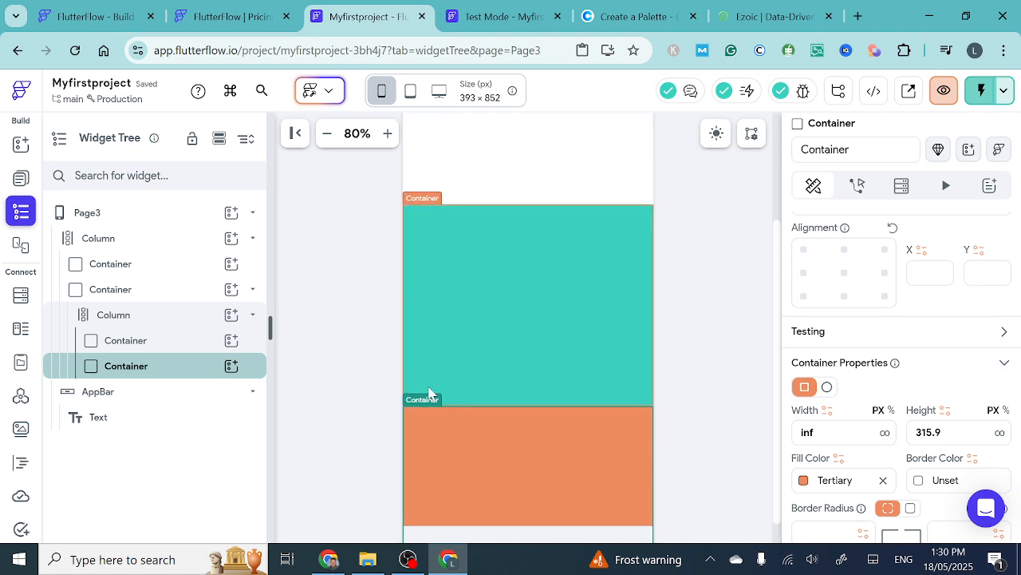
scroll(490, 320, down, 2)
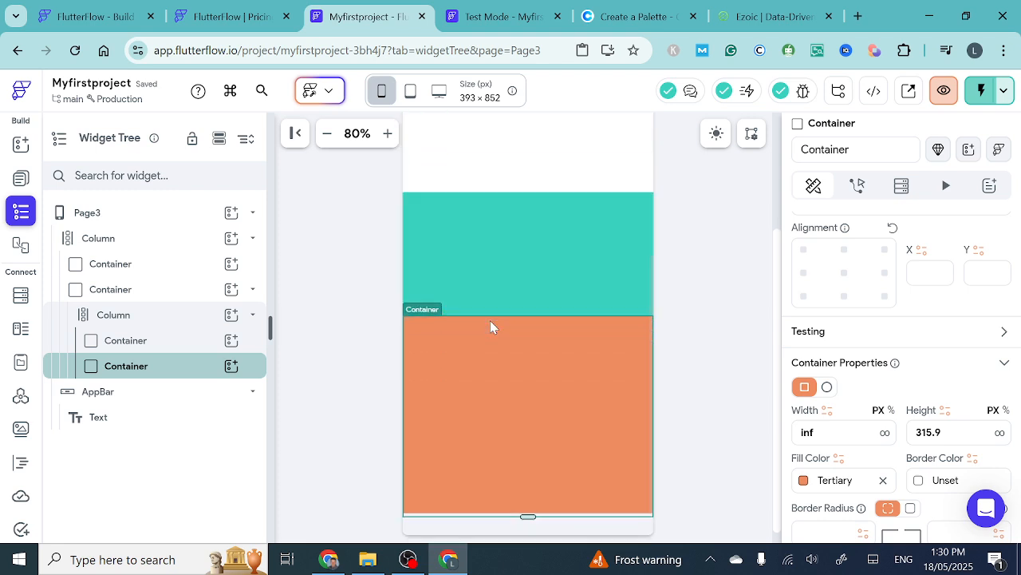
scroll(490, 320, up, 2)
scroll(490, 327, up, 1)
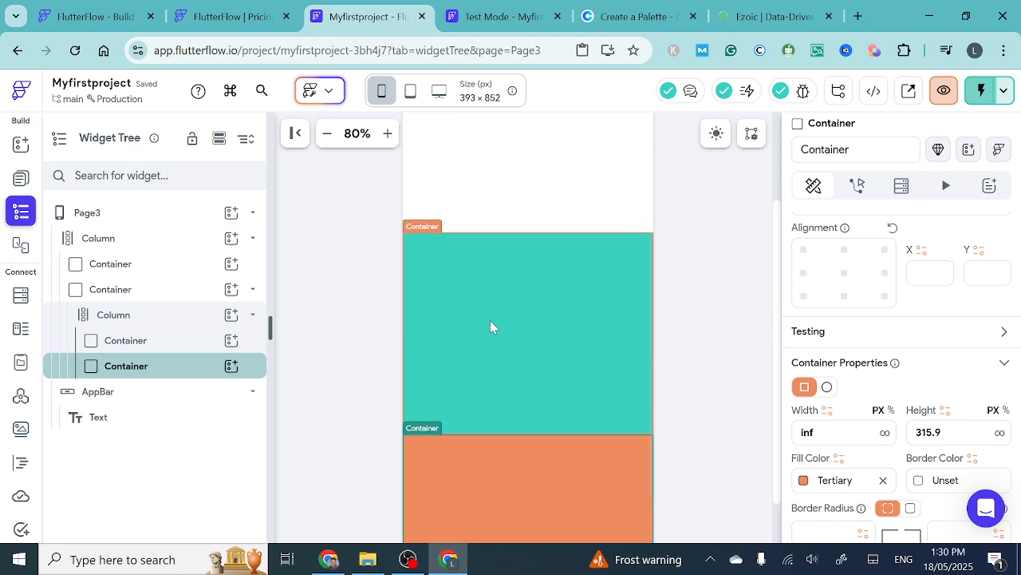
scroll(490, 320, down, 2)
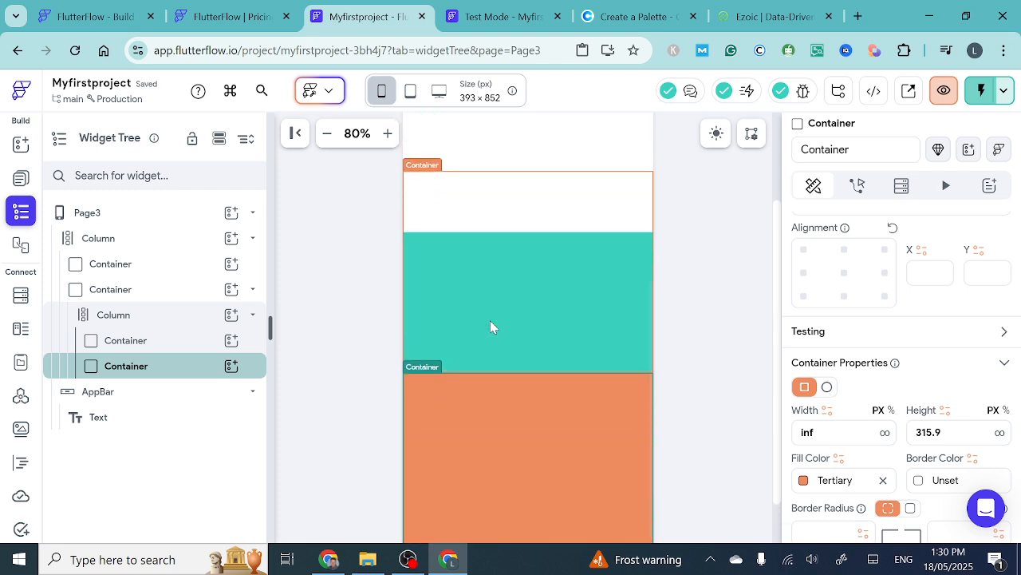
scroll(490, 320, up, 3)
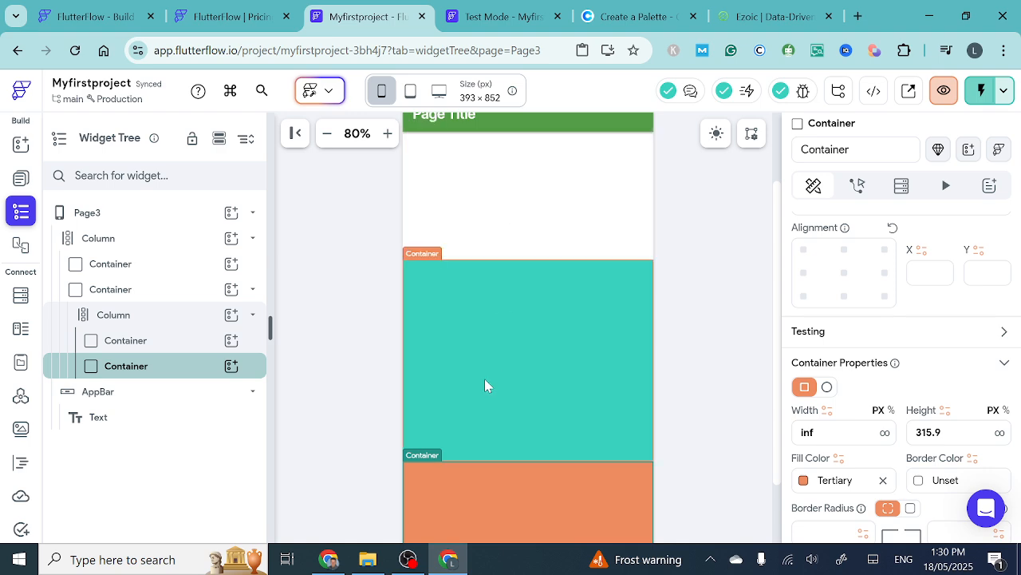
scroll(484, 379, down, 1)
scroll(484, 378, down, 1)
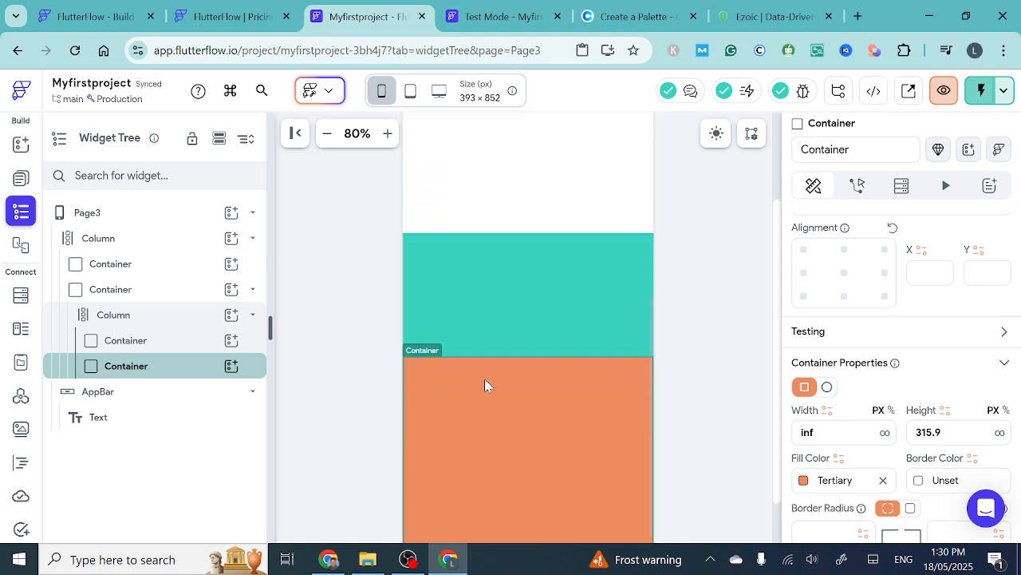
scroll(485, 379, up, 2)
scroll(485, 379, down, 2)
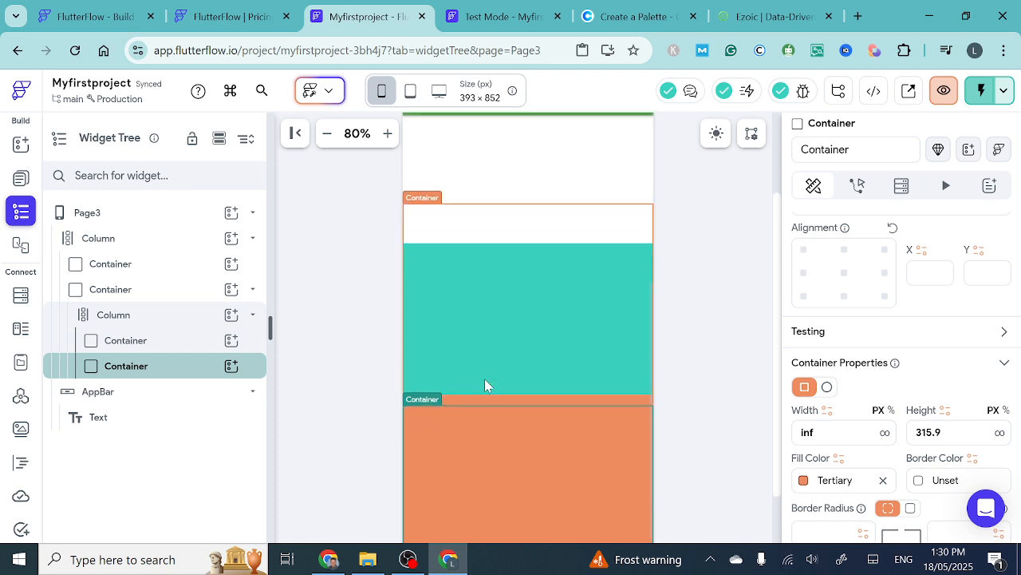
scroll(484, 378, up, 2)
scroll(484, 386, up, 2)
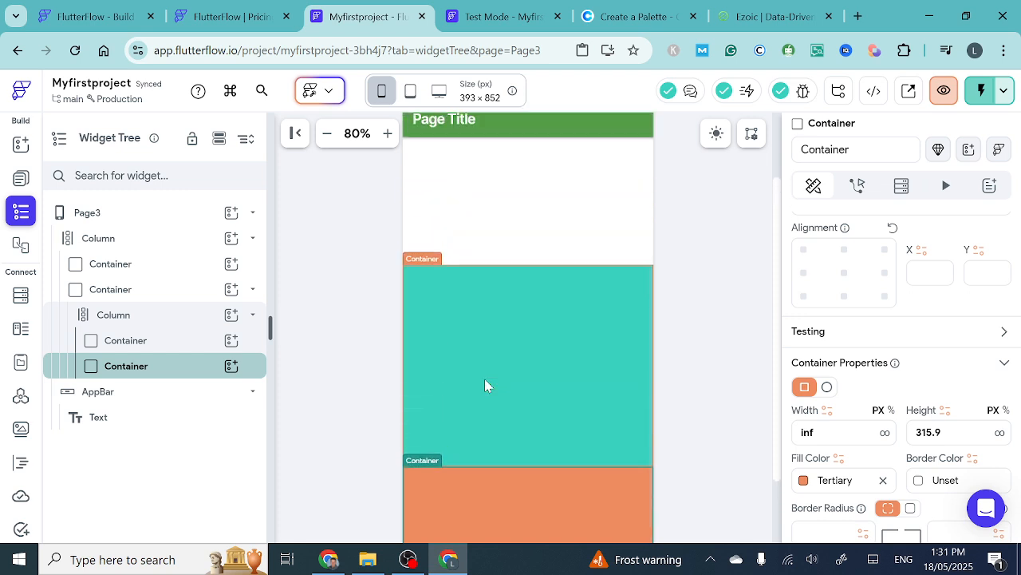
scroll(485, 386, down, 3)
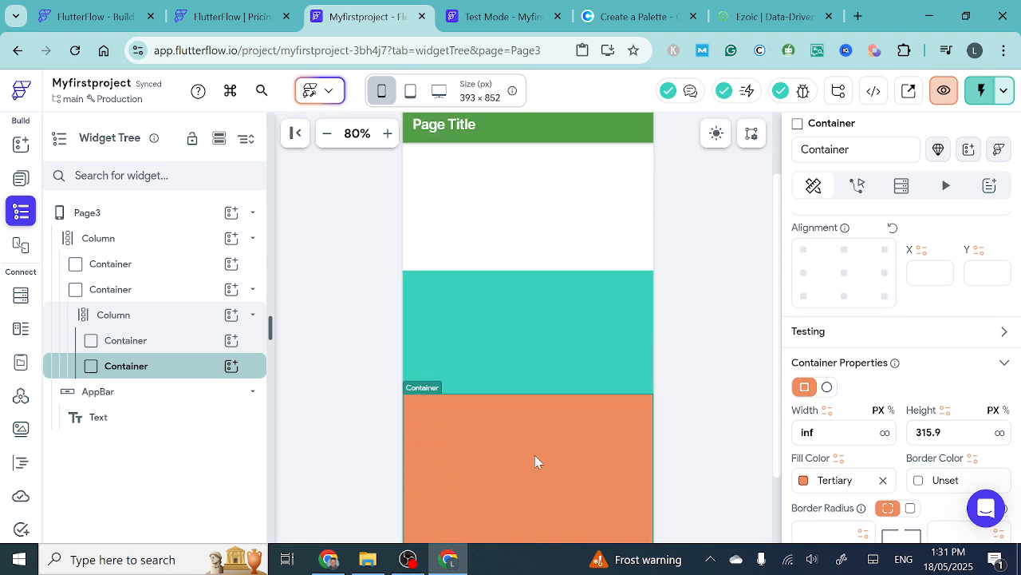
scroll(513, 292, up, 2)
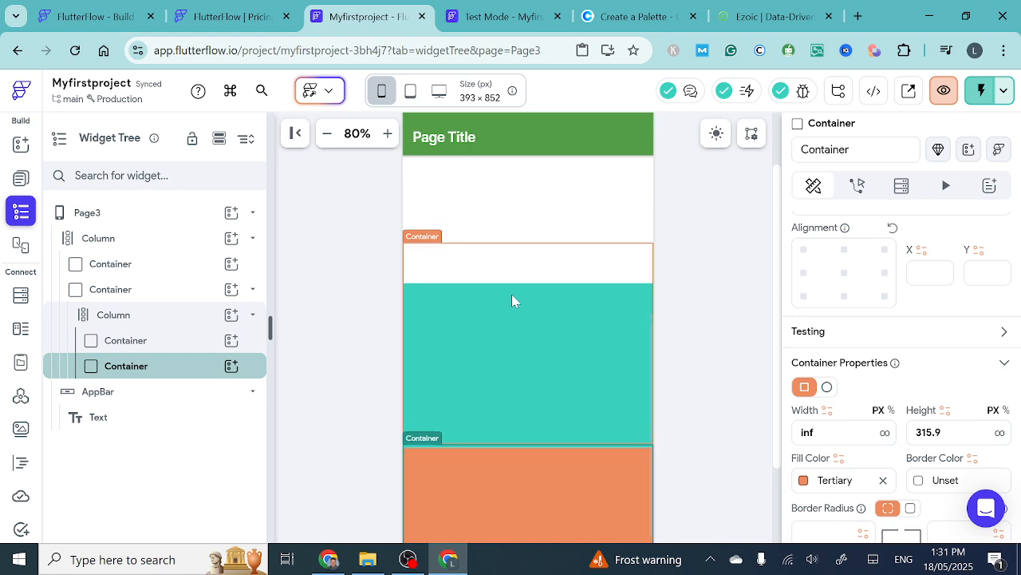
scroll(512, 295, up, 1)
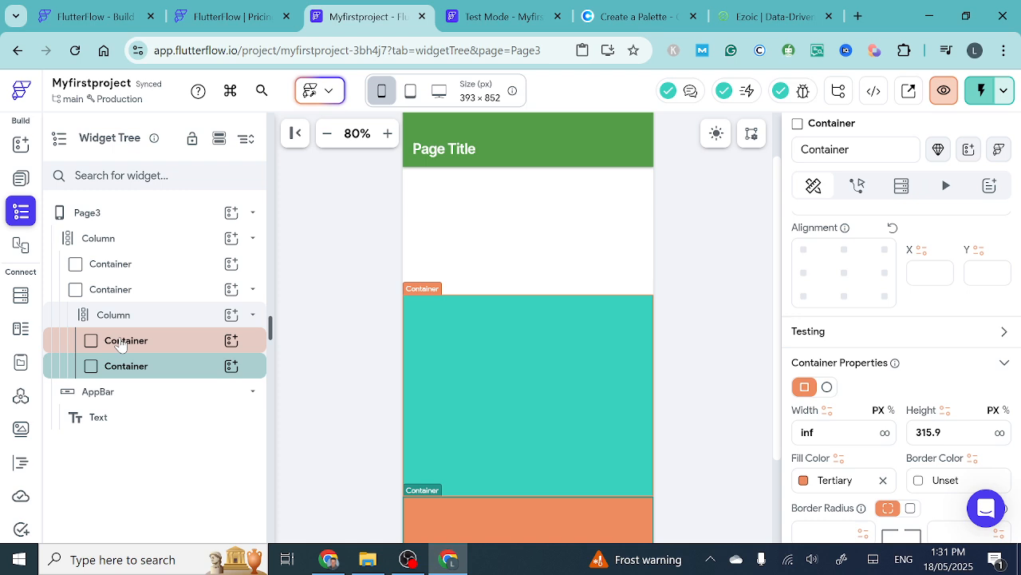
- Review the layout and scroll settings of the outer Column, its two Containers and the nested Column
click(102, 239)
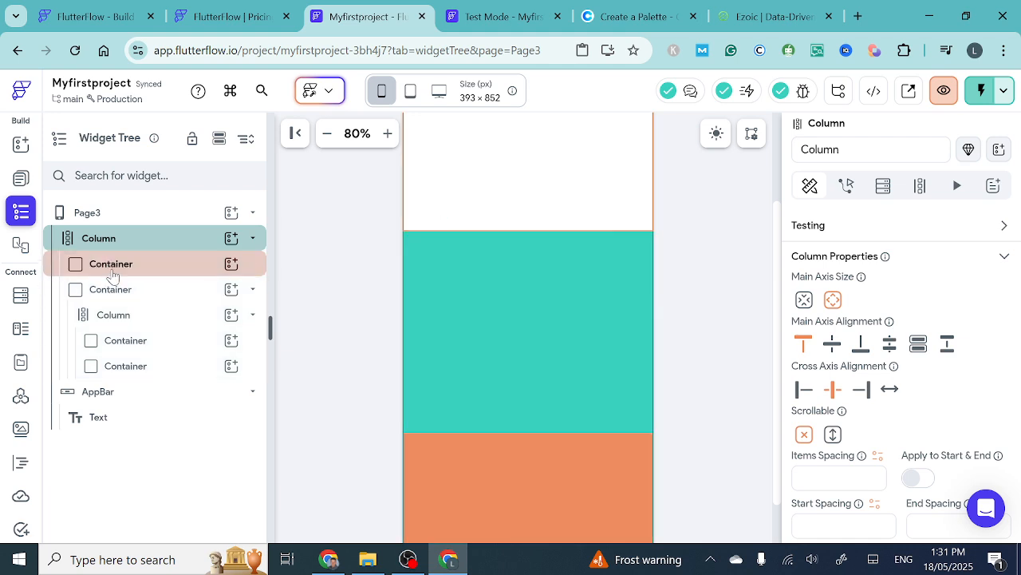
click(111, 264)
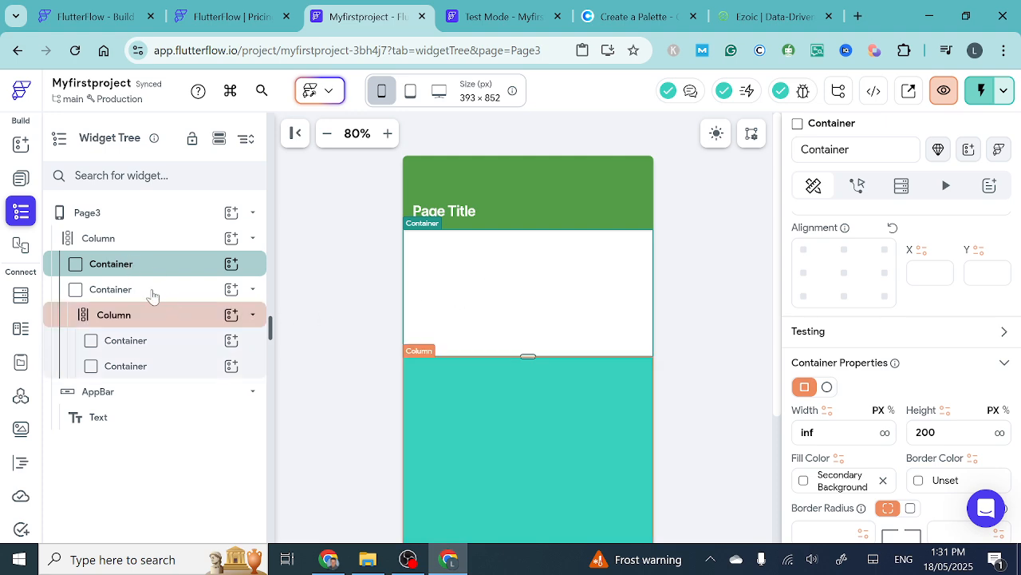
click(142, 296)
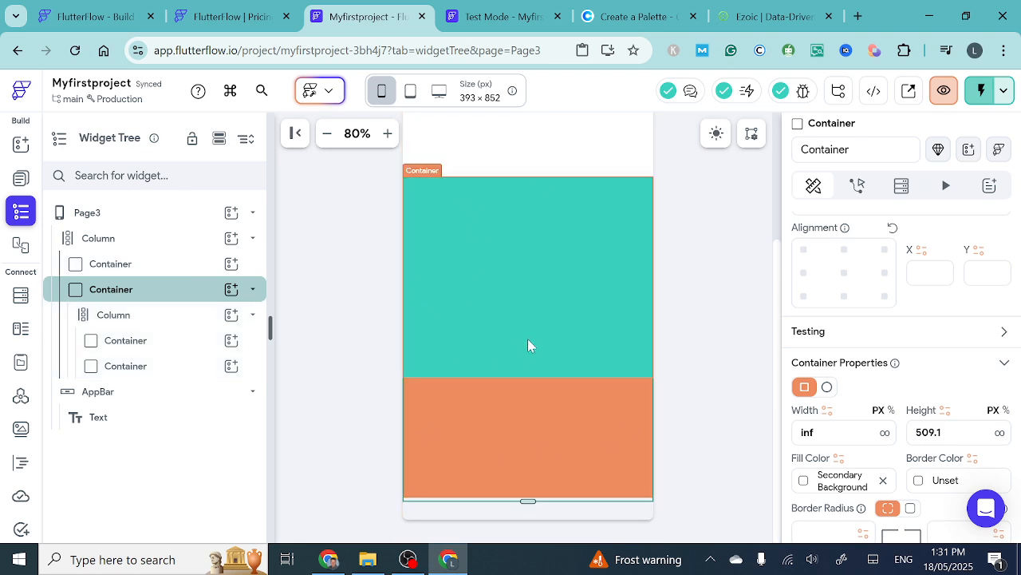
click(109, 318)
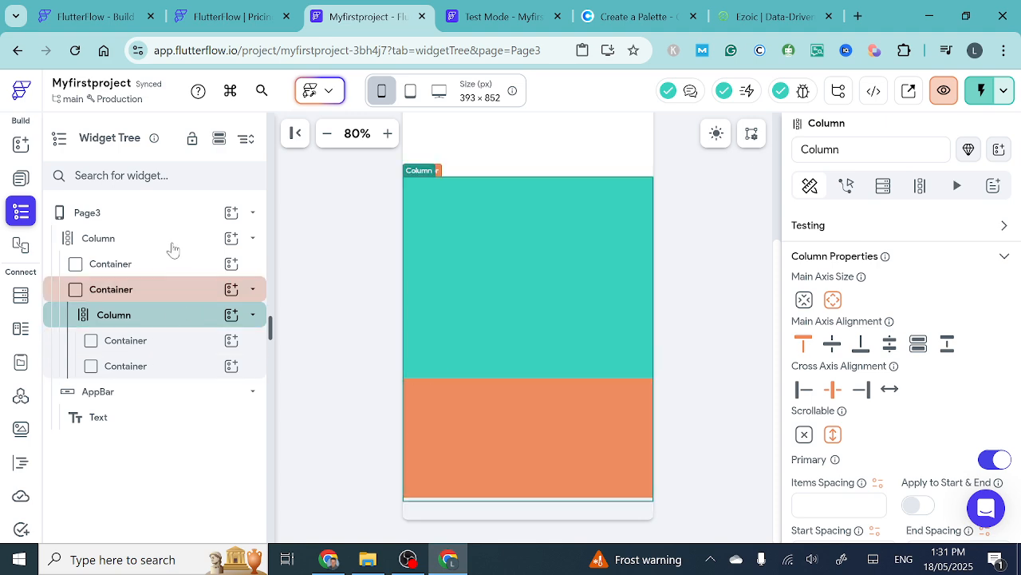
scroll(463, 268, up, 3)
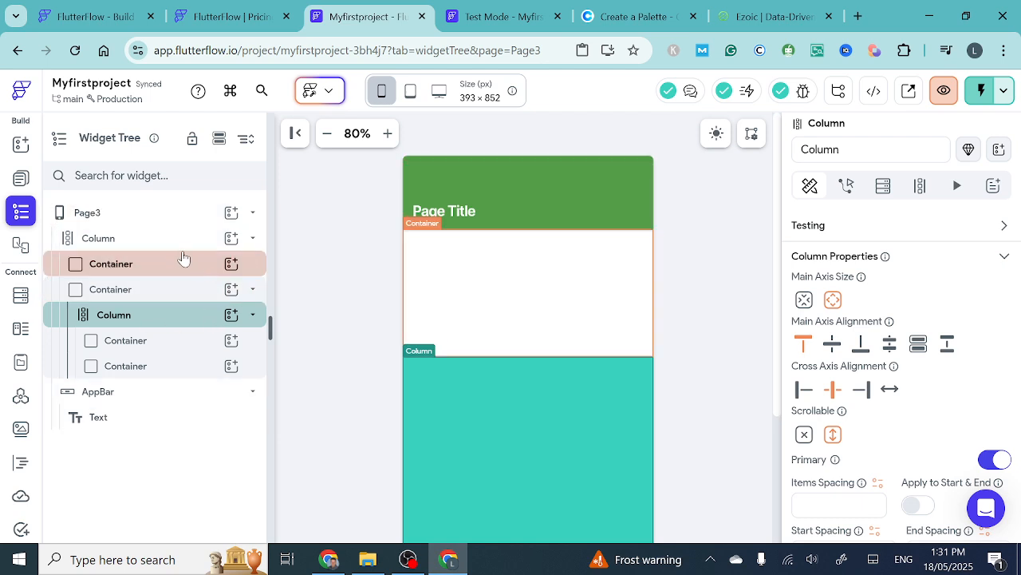
click(124, 244)
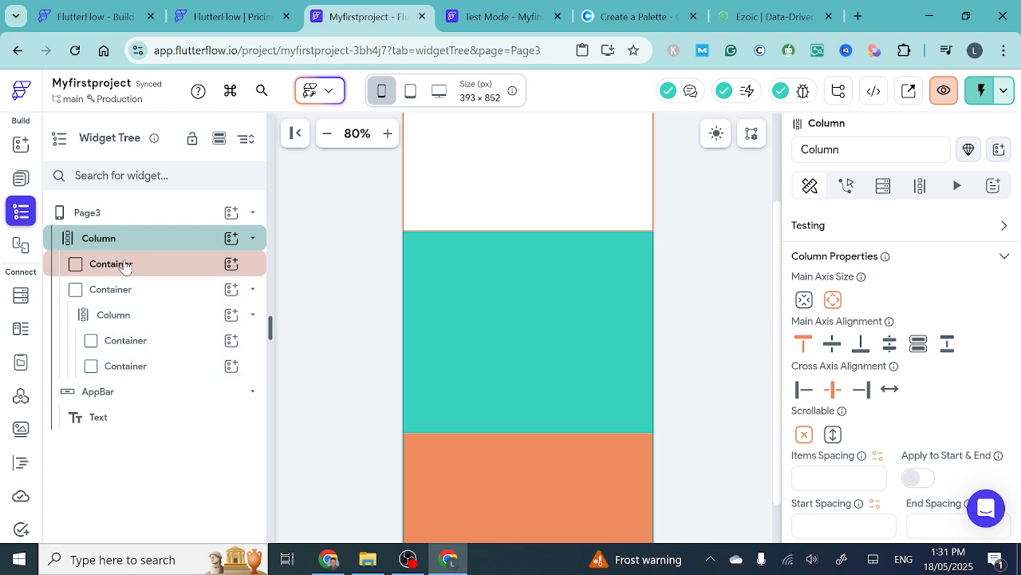
- Add a Row as a child of the 200 px high top Container
click(496, 253)
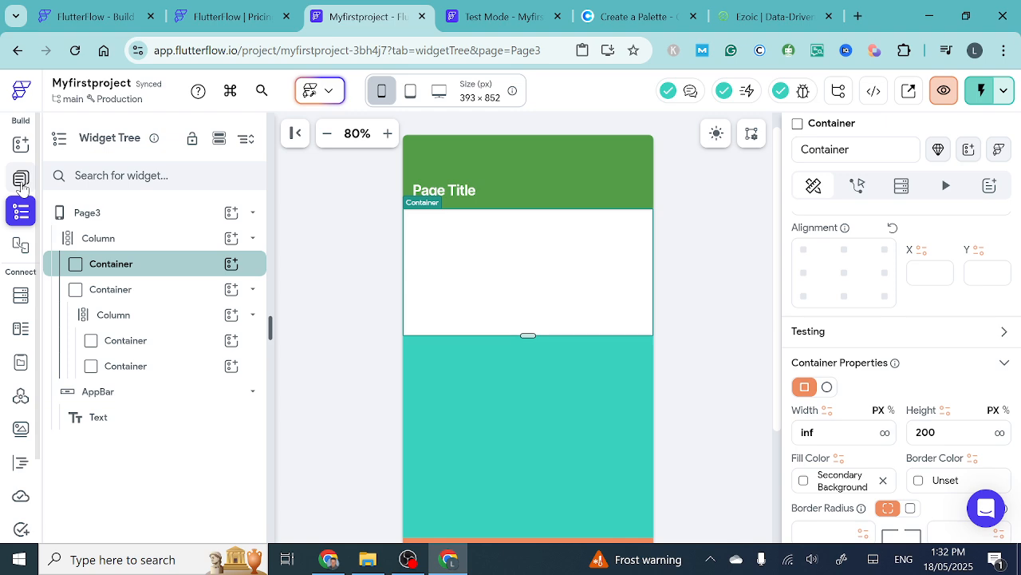
click(231, 265)
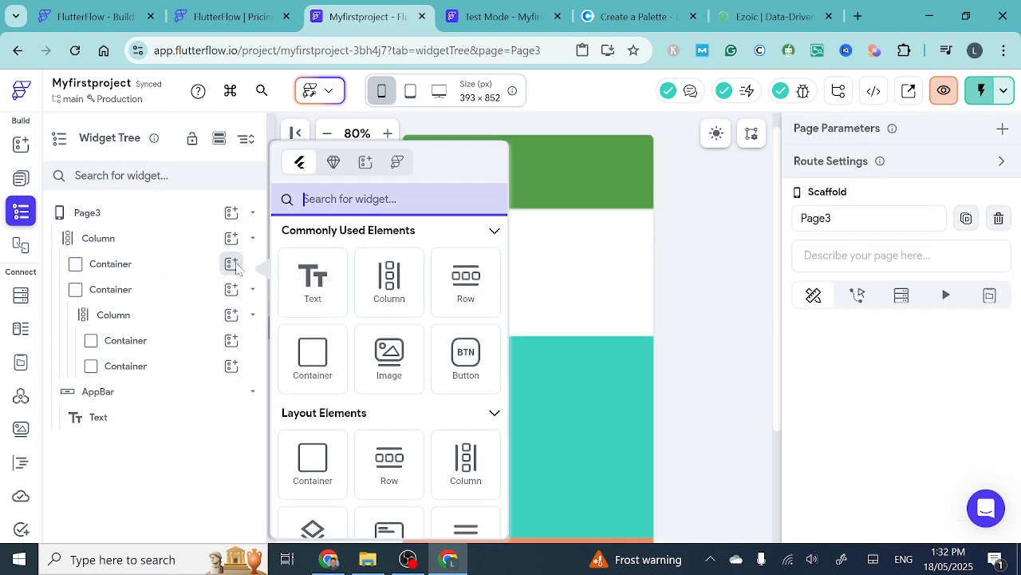
click(461, 281)
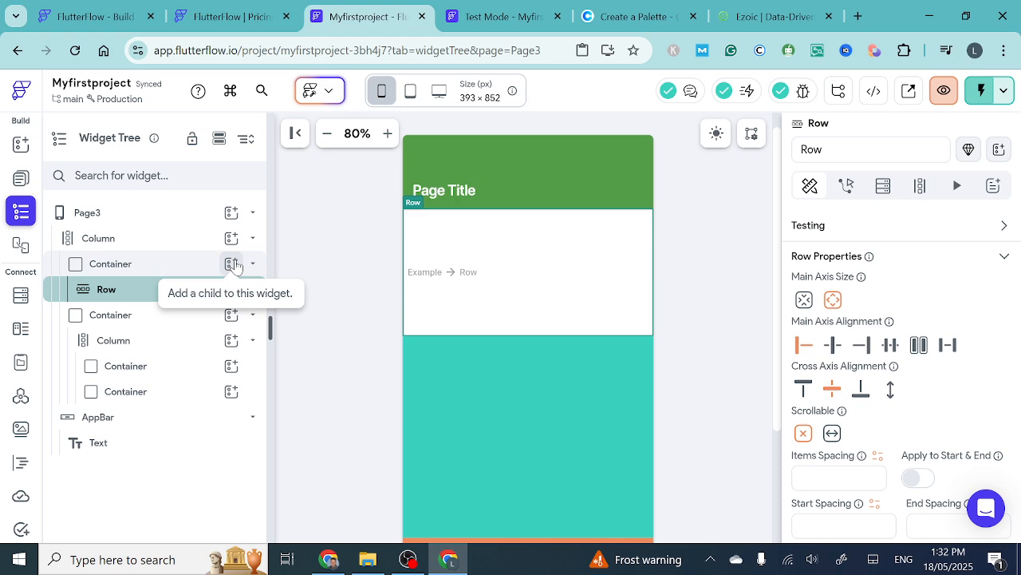
click(233, 264)
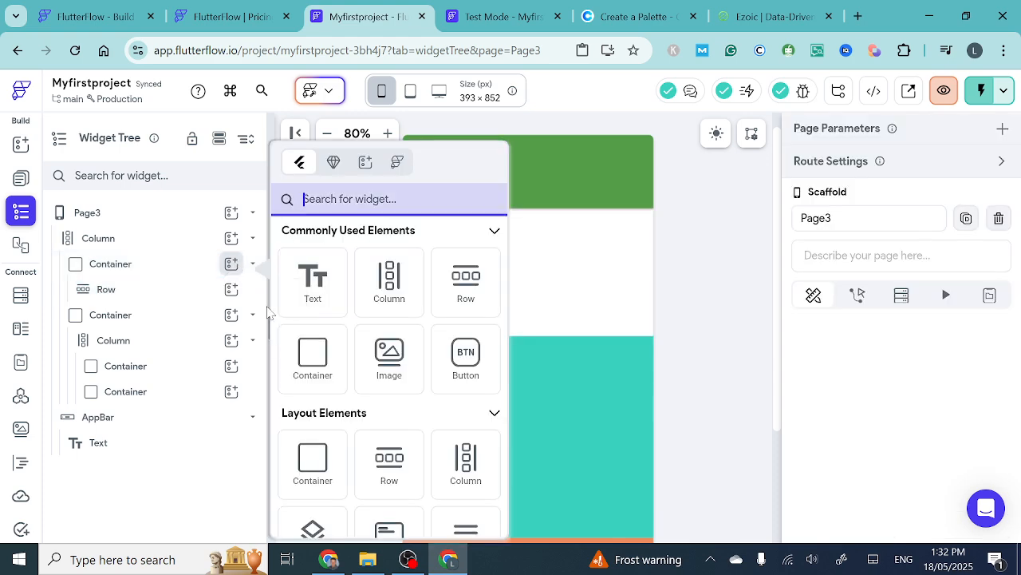
click(468, 277)
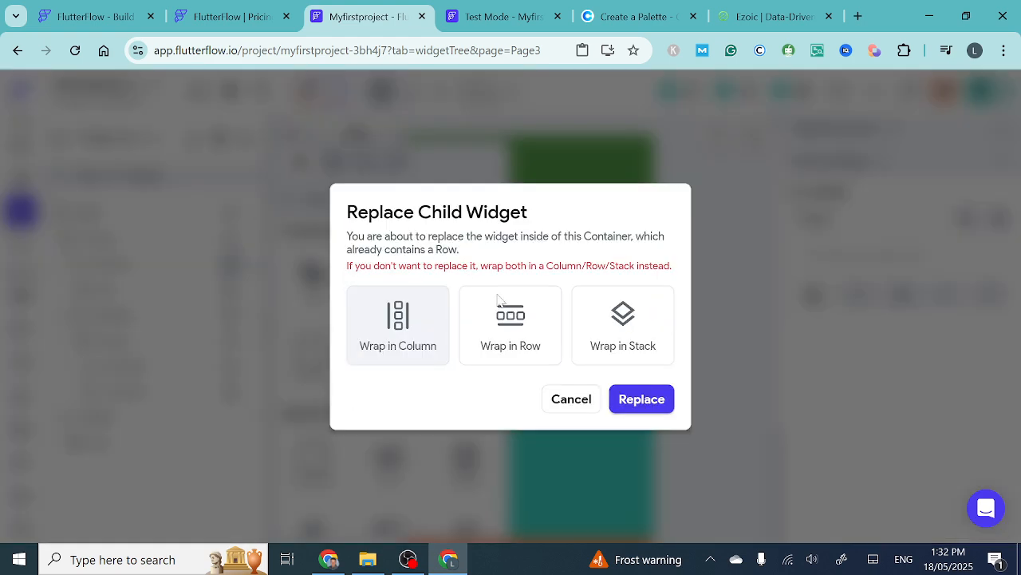
click(572, 399)
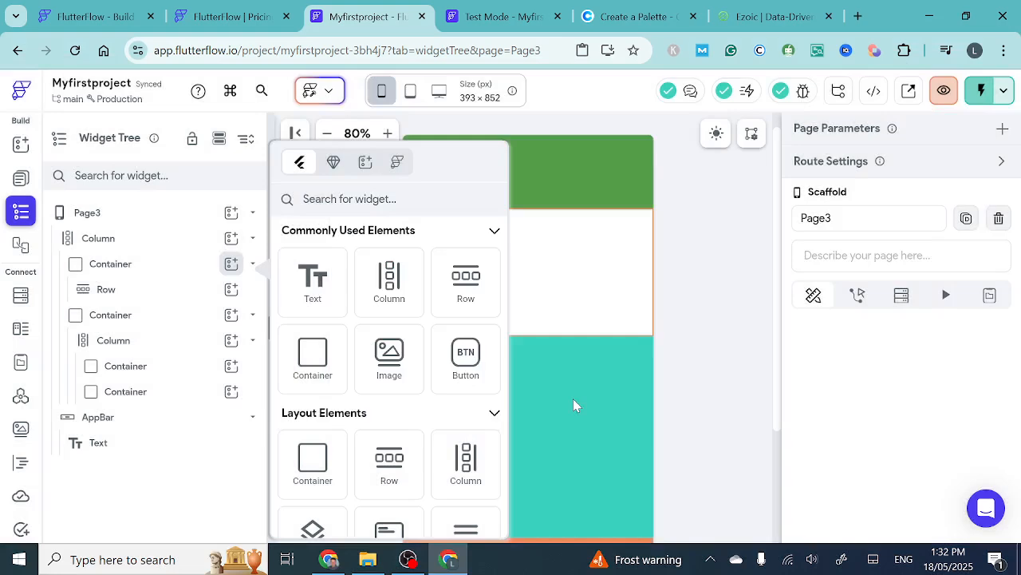
click(593, 276)
click(477, 282)
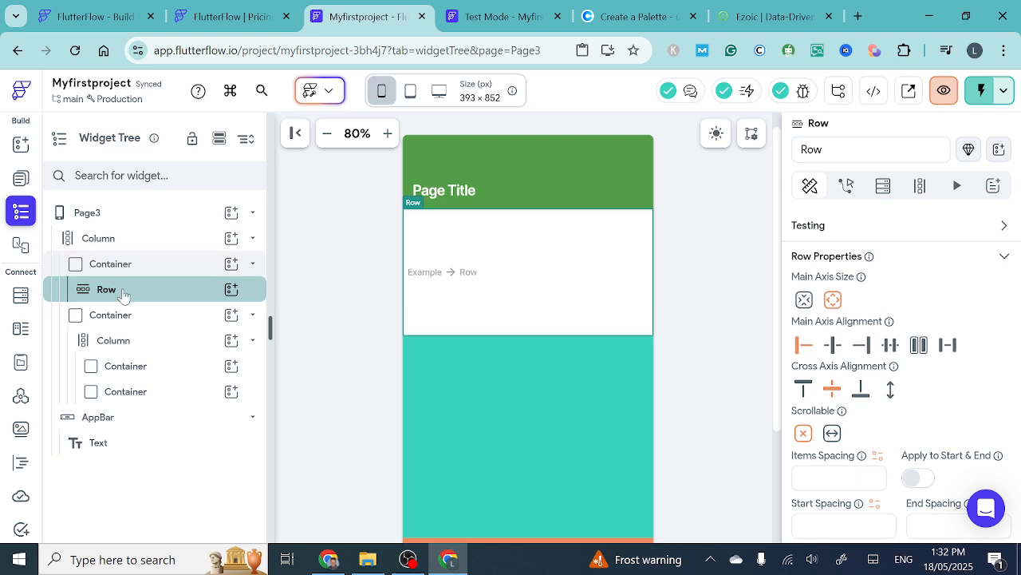
click(232, 266)
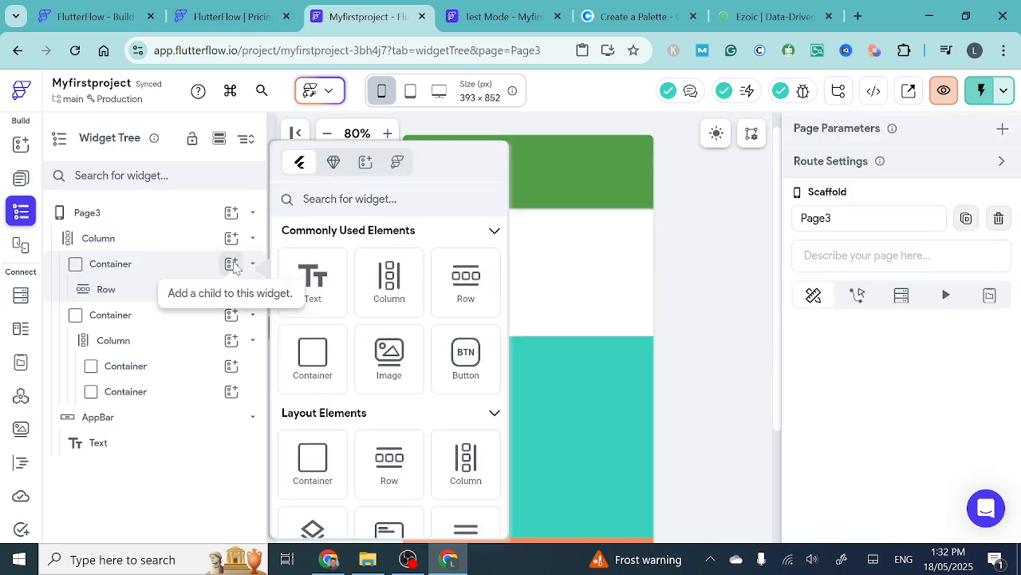
click(453, 277)
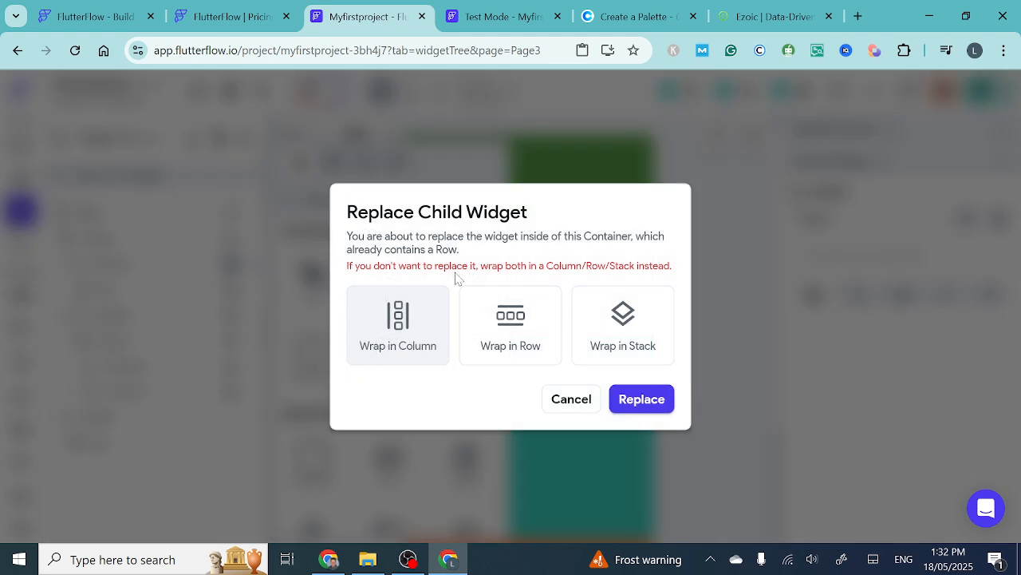
click(571, 399)
click(547, 281)
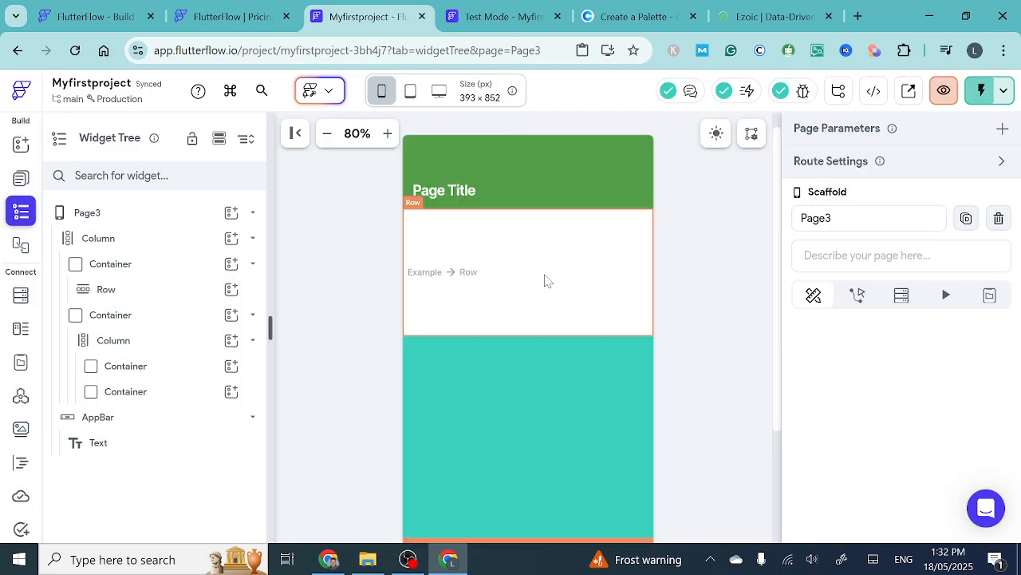
click(471, 274)
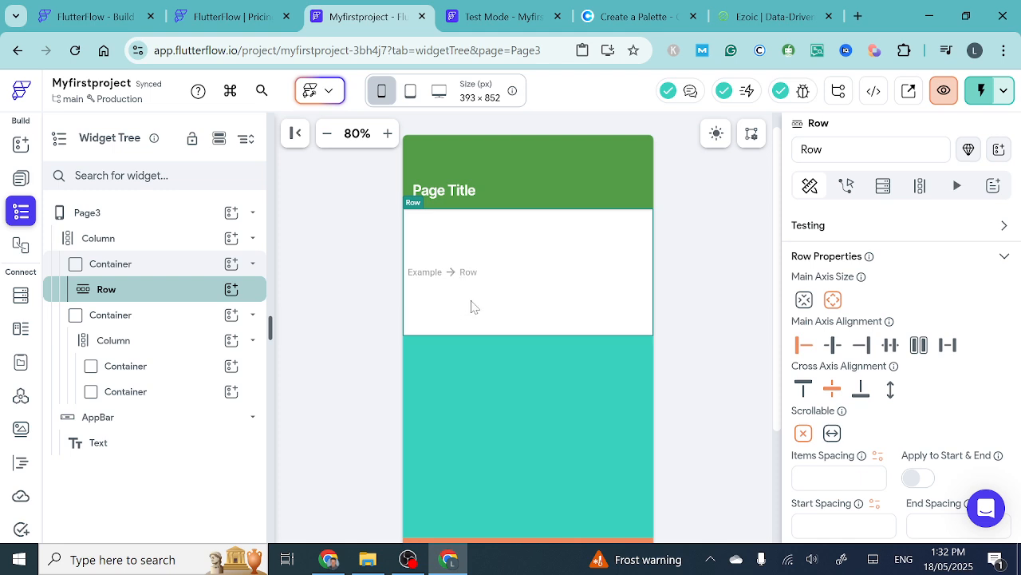
click(232, 289)
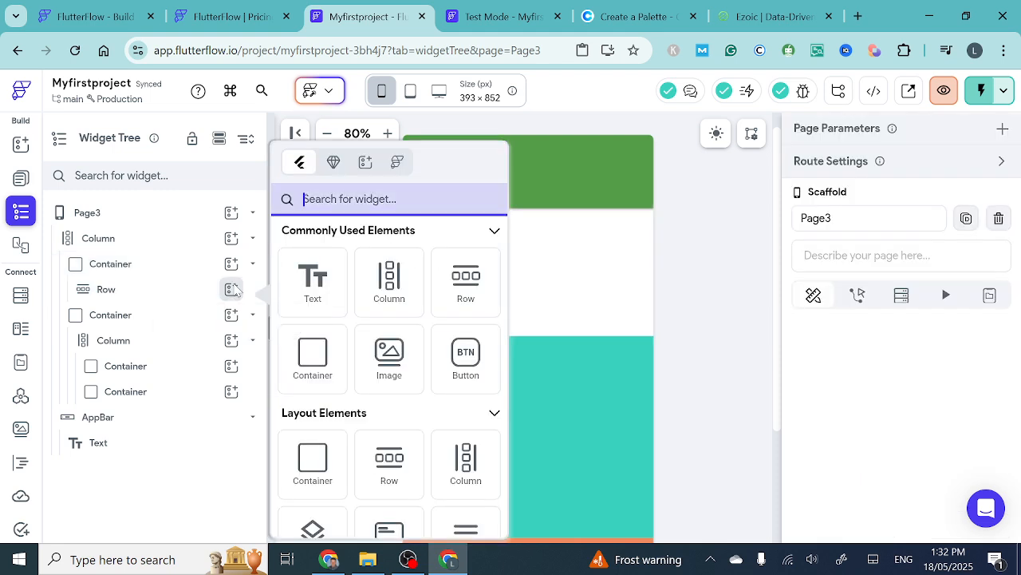
click(464, 294)
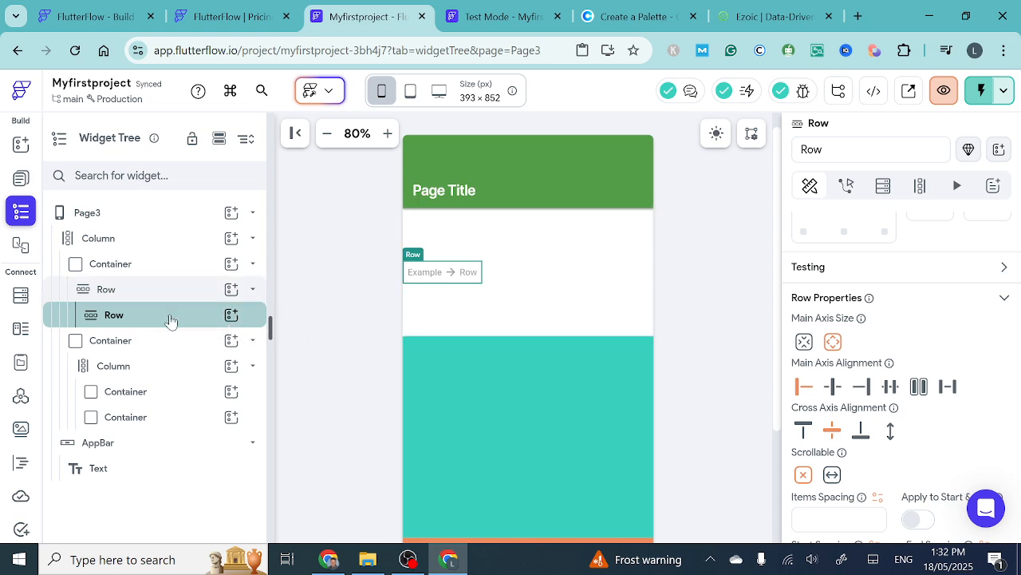
key(Delete)
- Add a second Row to the top Container, wrapping it and the existing Row in a Column
click(232, 264)
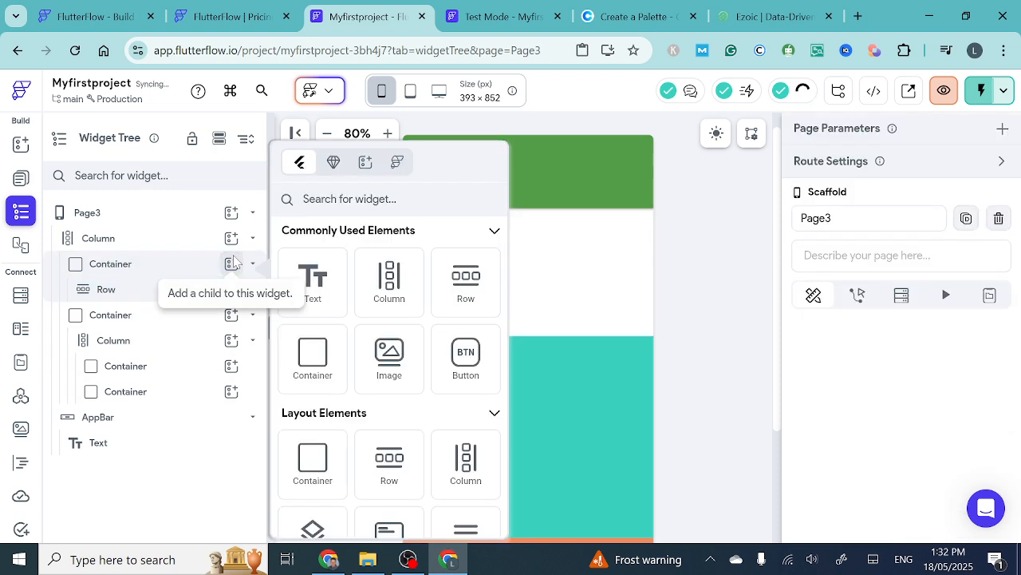
click(457, 289)
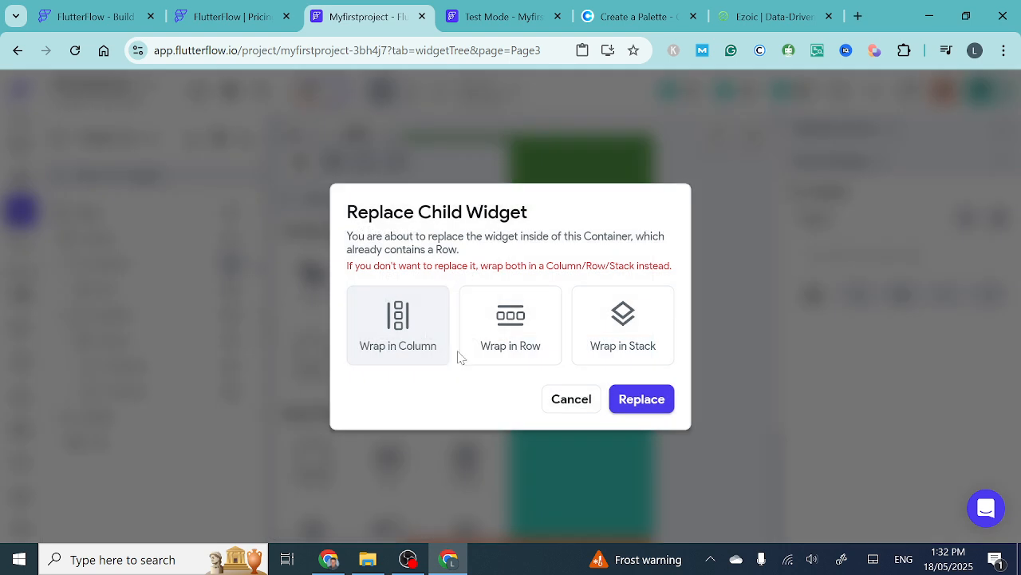
click(400, 326)
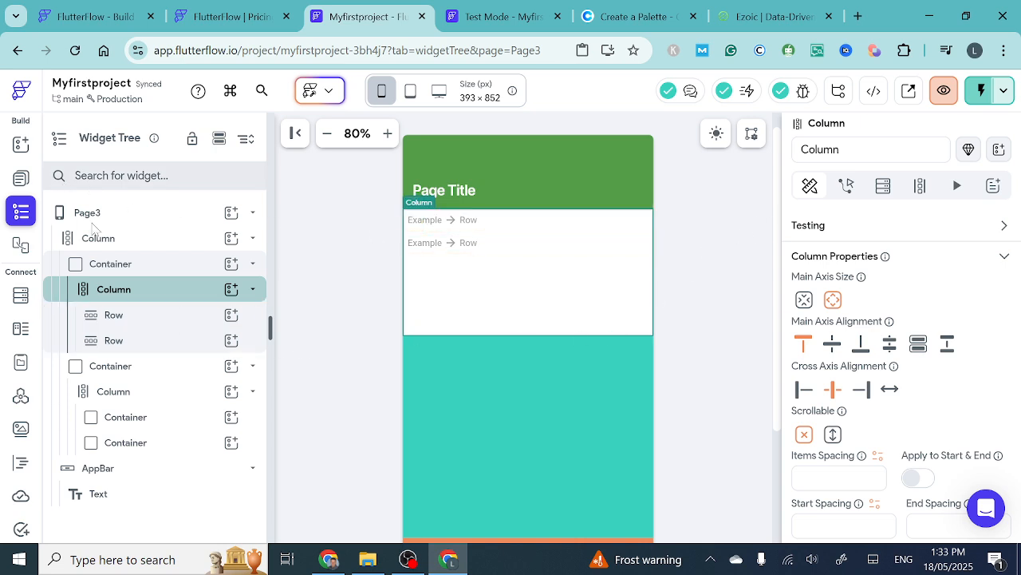
- Add a Text widget to the first Row in the top Container's Column and set its text to "Quarter 1"
click(201, 316)
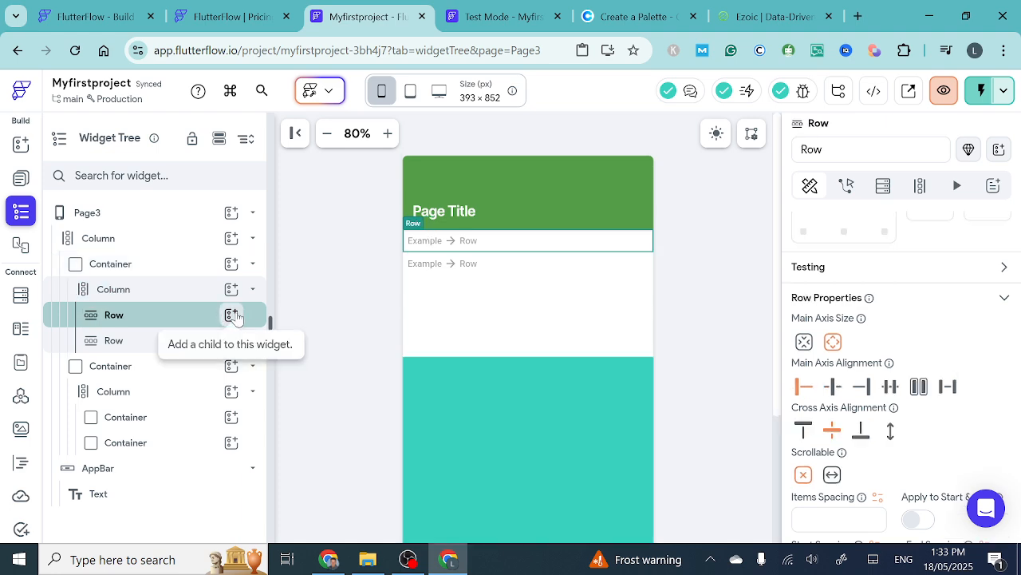
click(232, 315)
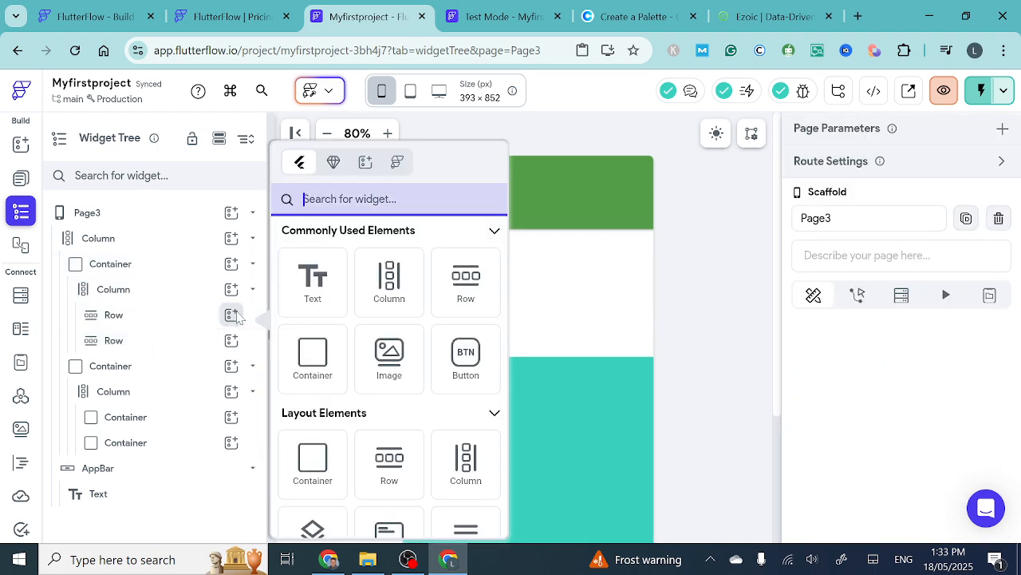
click(313, 281)
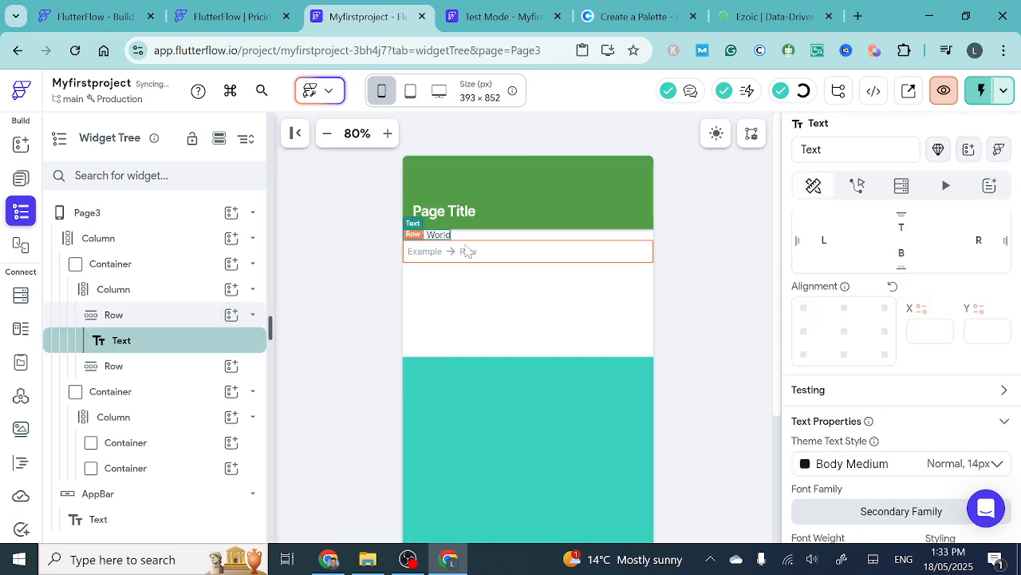
scroll(881, 396, down, 1)
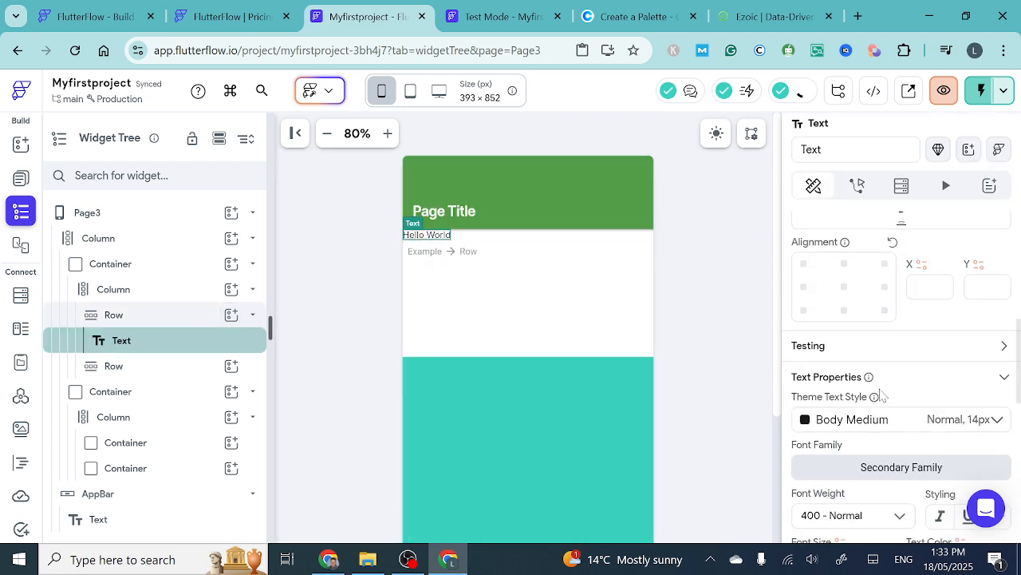
scroll(883, 396, up, 1)
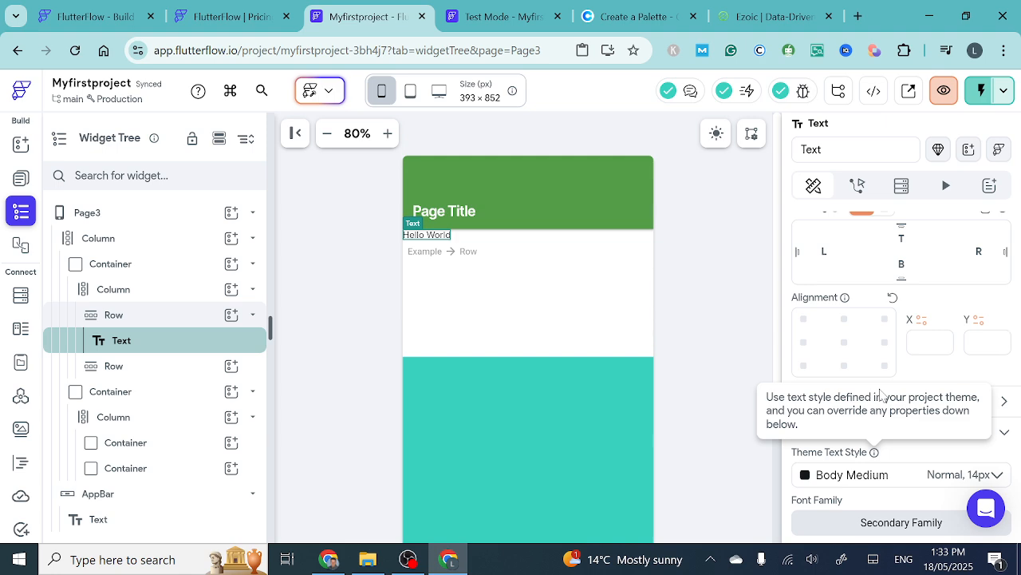
scroll(877, 285, up, 3)
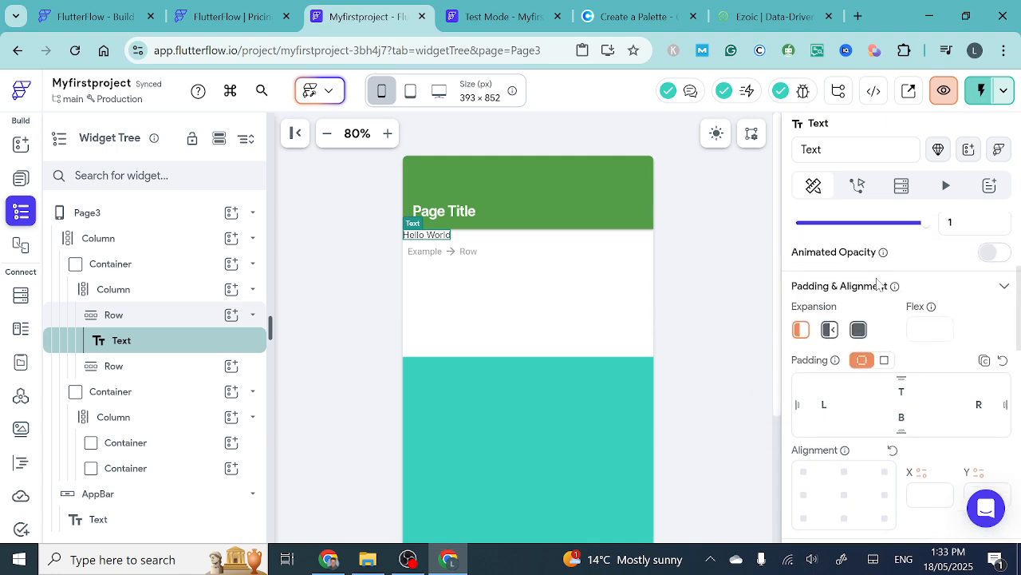
scroll(878, 284, up, 2)
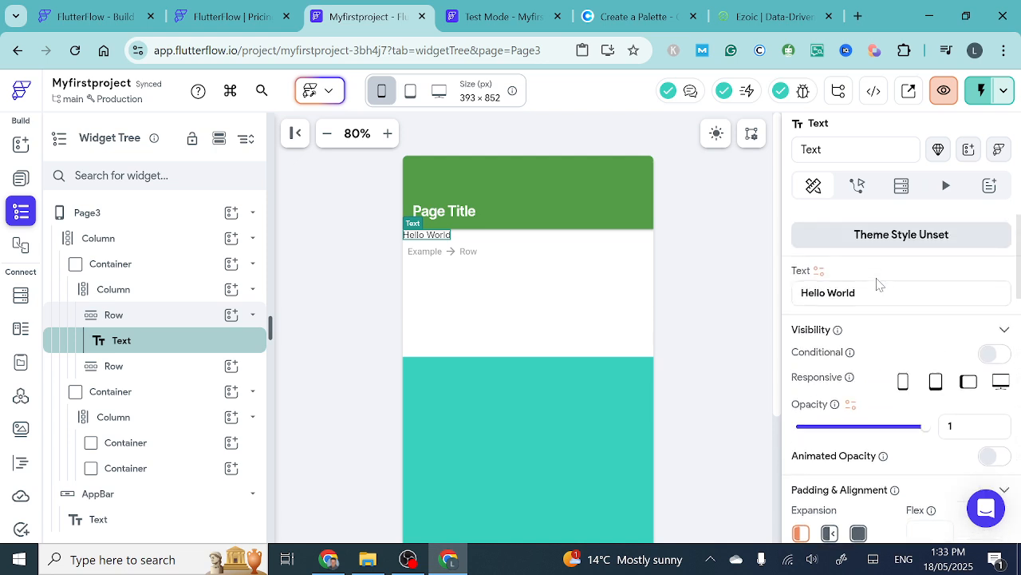
drag(878, 292, 779, 297)
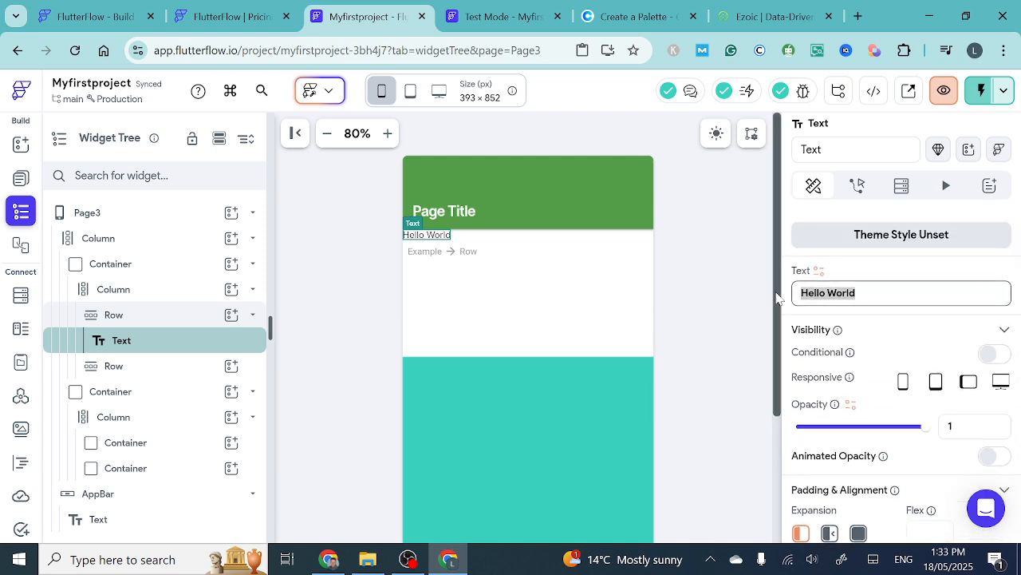
text(Quarter 1)
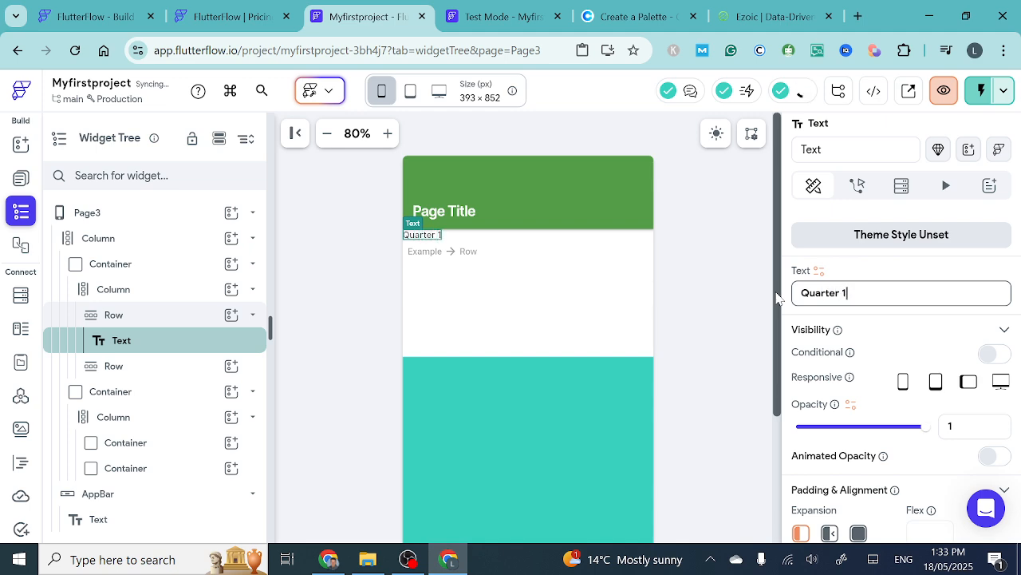
- Give the Quarter 1 text a uniform padding of 10 on all sides
scroll(891, 421, down, 2)
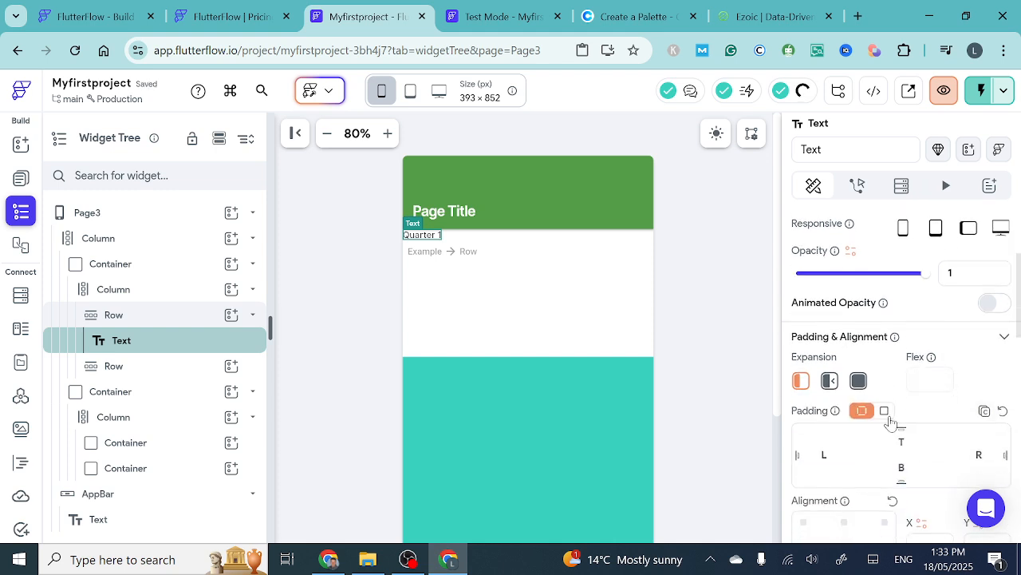
click(885, 411)
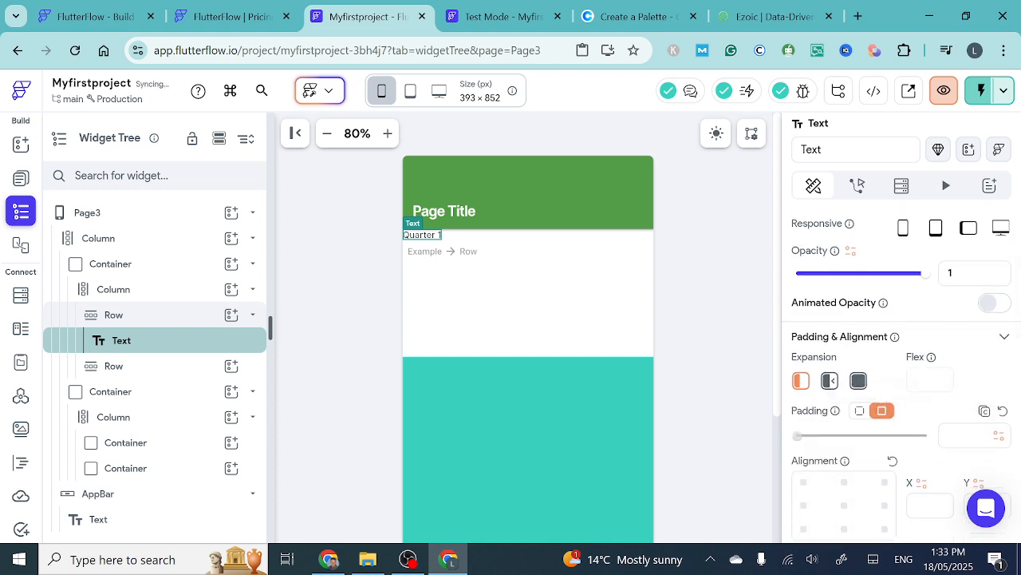
click(964, 436)
text(10)
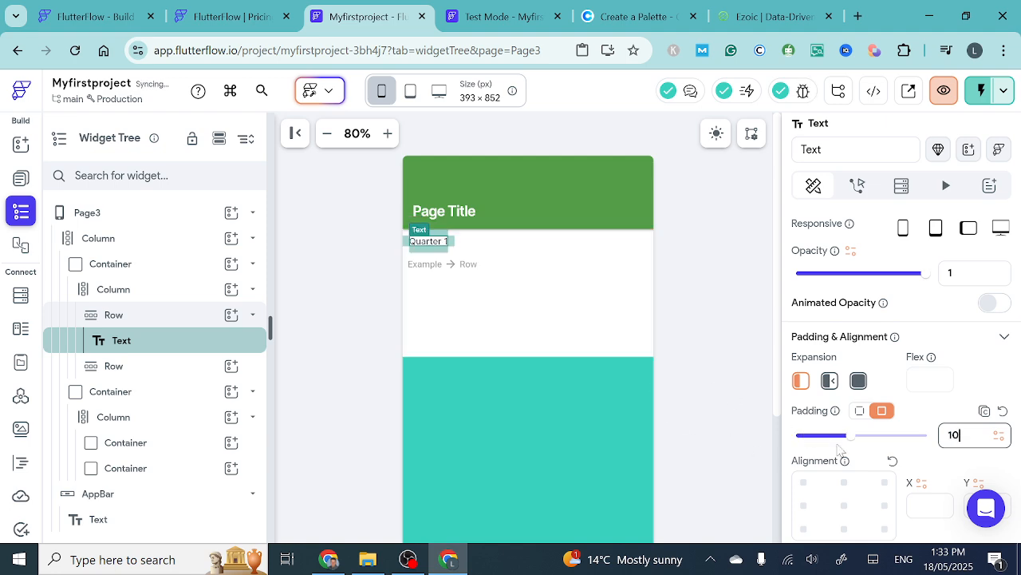
- Set the Quarter 1 text's font weight to 600 - Semi Bold and its font size to 20
scroll(890, 463, down, 5)
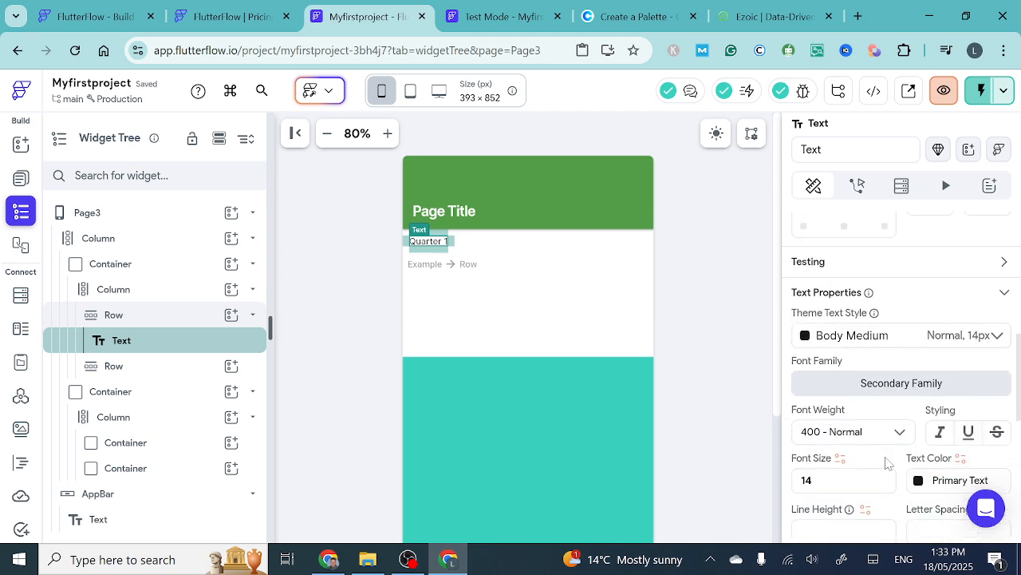
scroll(886, 464, down, 1)
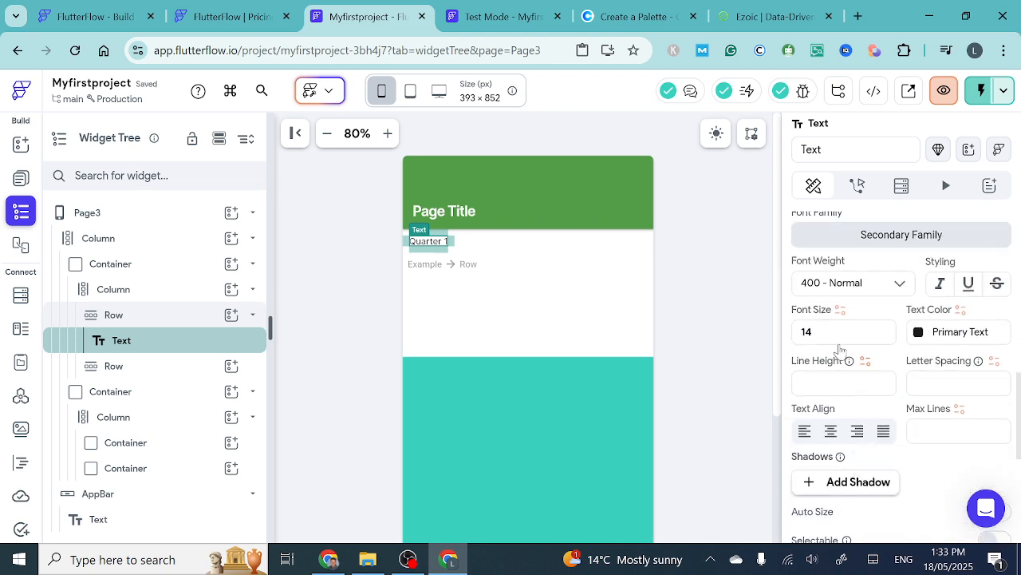
click(814, 332)
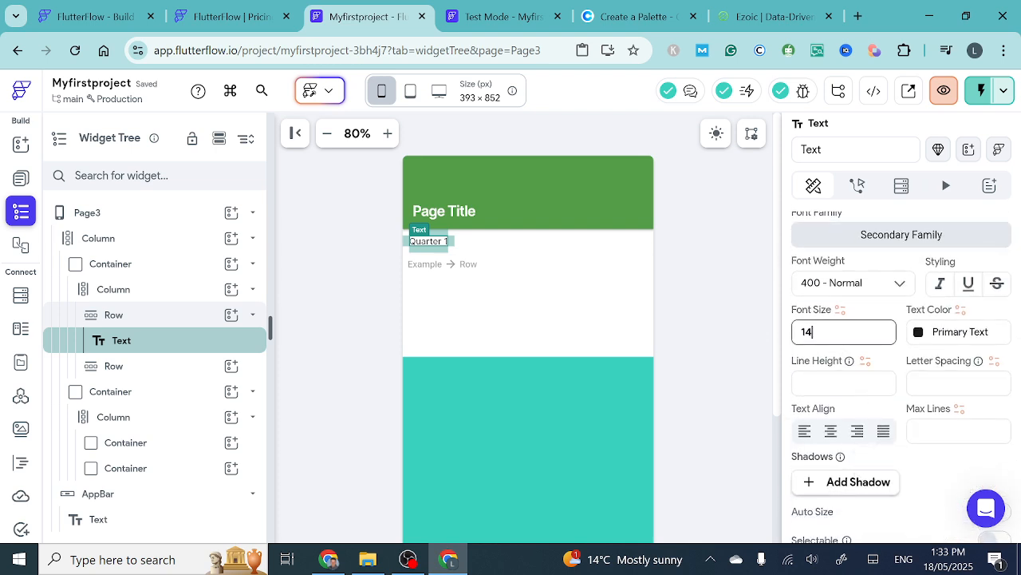
click(902, 284)
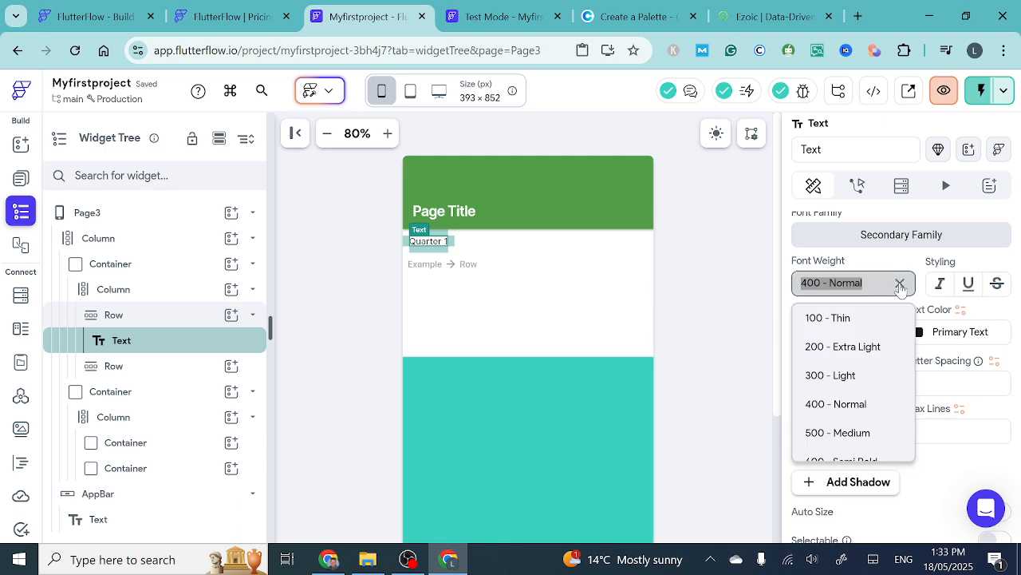
click(852, 458)
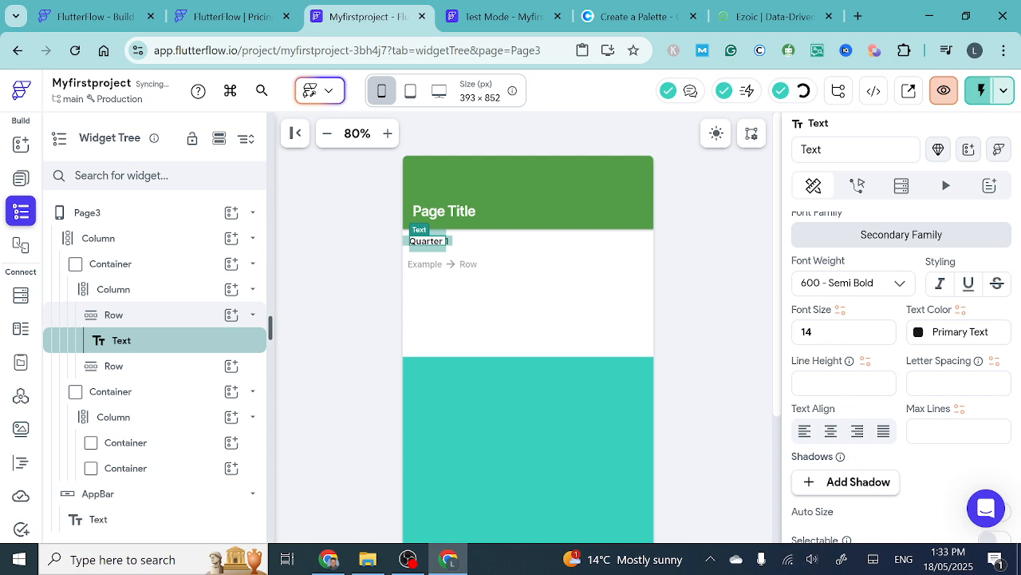
drag(817, 332, 762, 334)
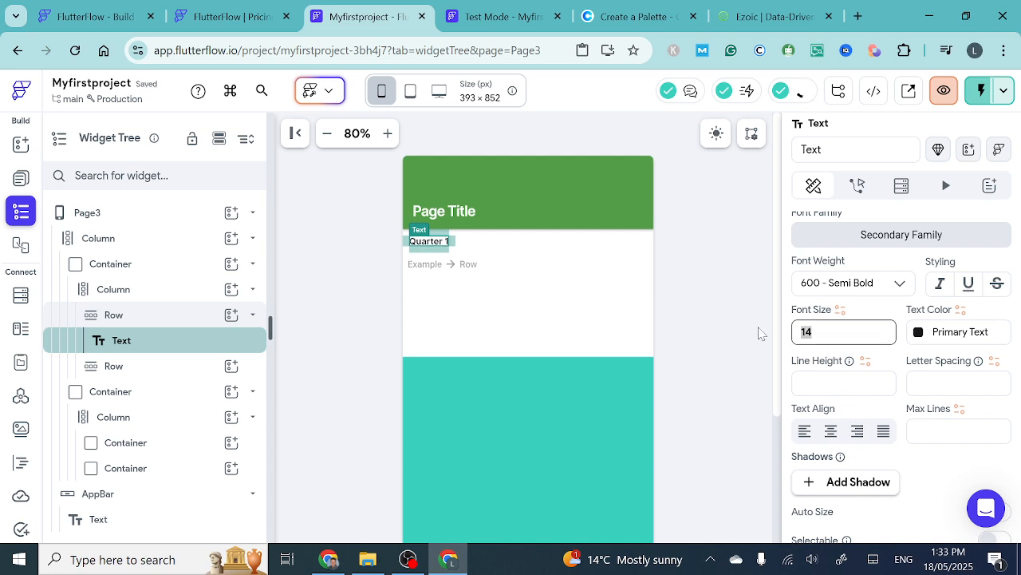
text(20)
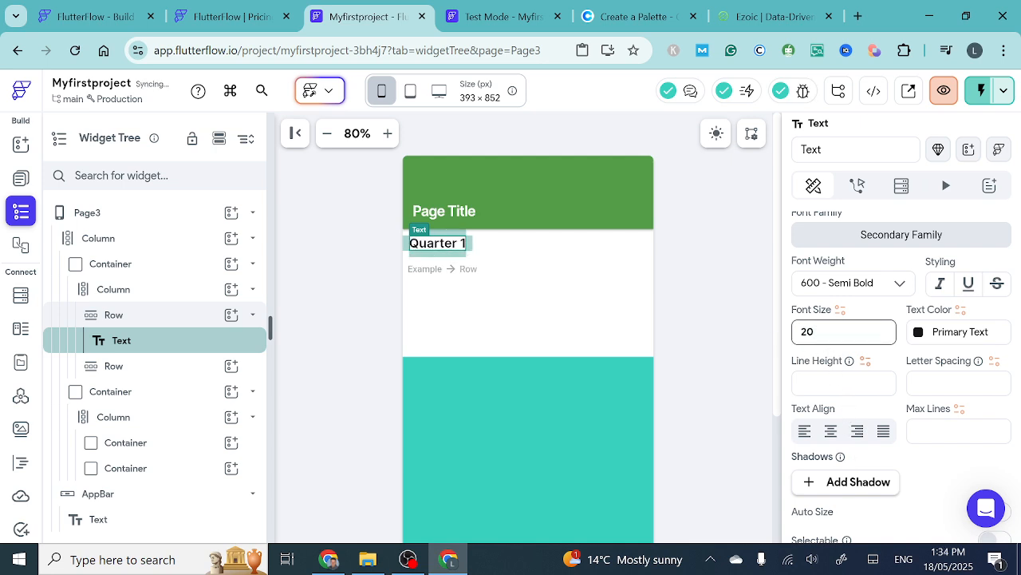
click(562, 346)
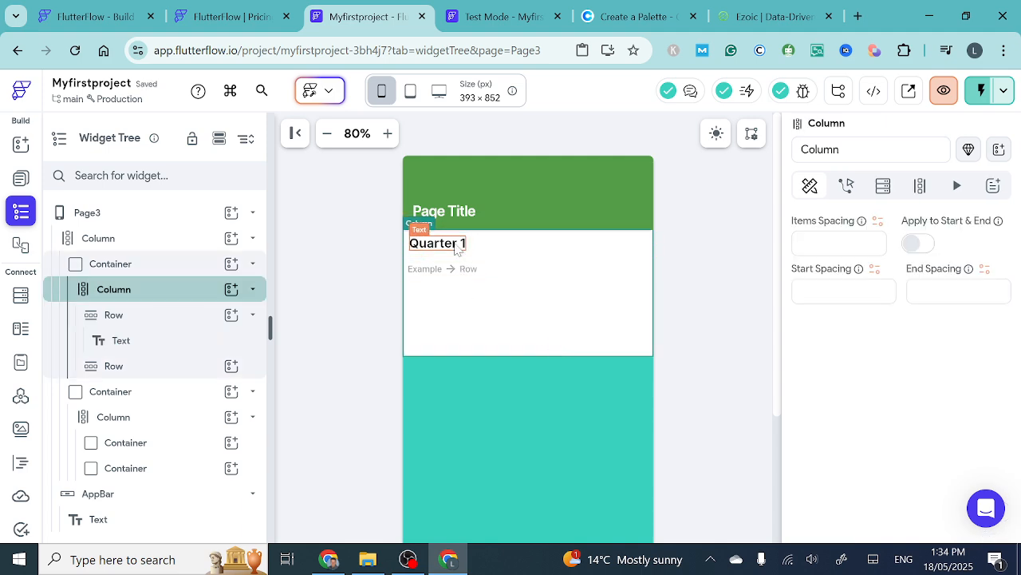
scroll(834, 253, up, 10)
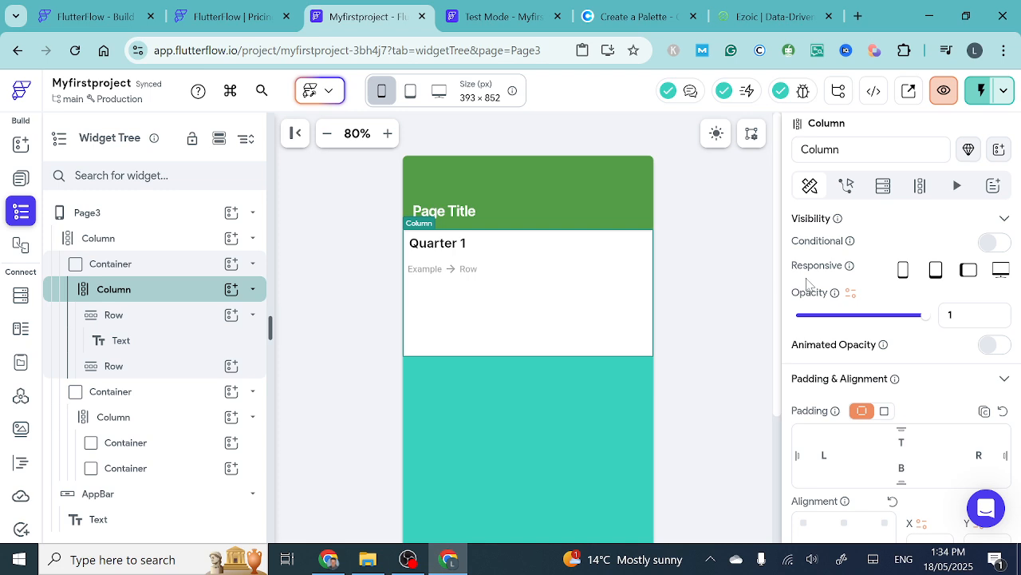
scroll(881, 351, down, 1)
scroll(881, 351, up, 1)
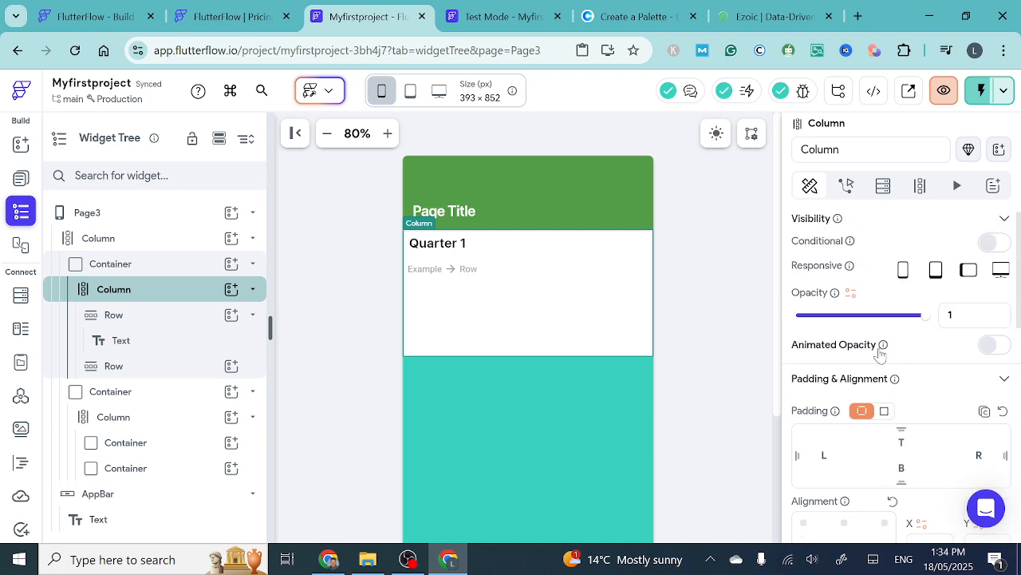
mouse_move(881, 349)
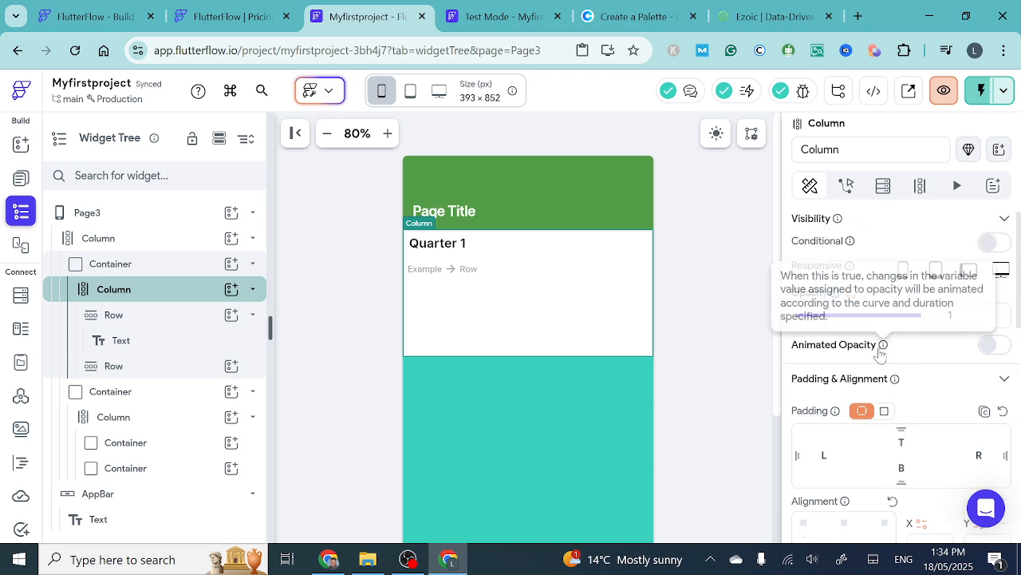
click(420, 246)
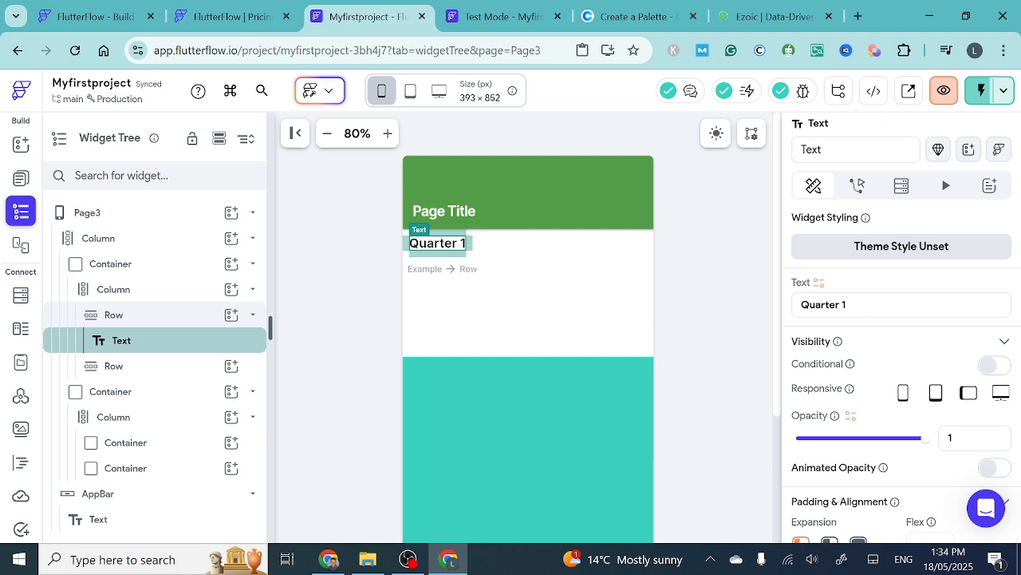
click(846, 305)
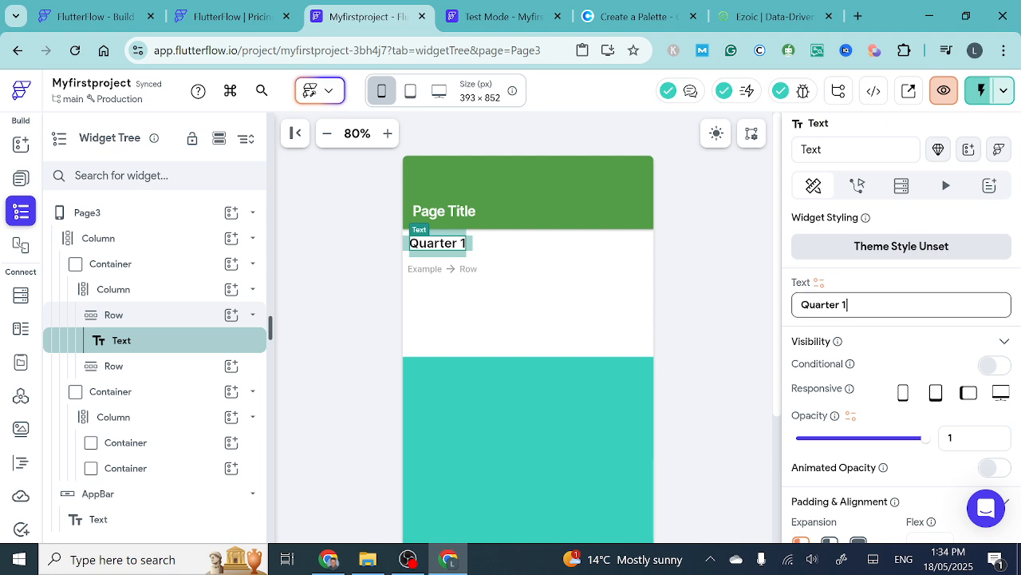
click(820, 285)
scroll(649, 475, down, 2)
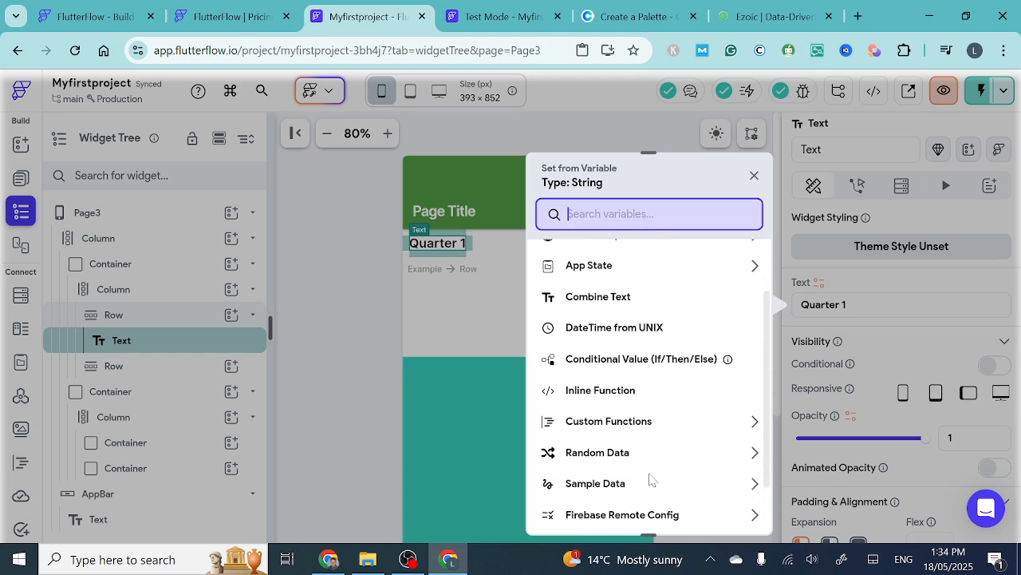
scroll(651, 479, down, 1)
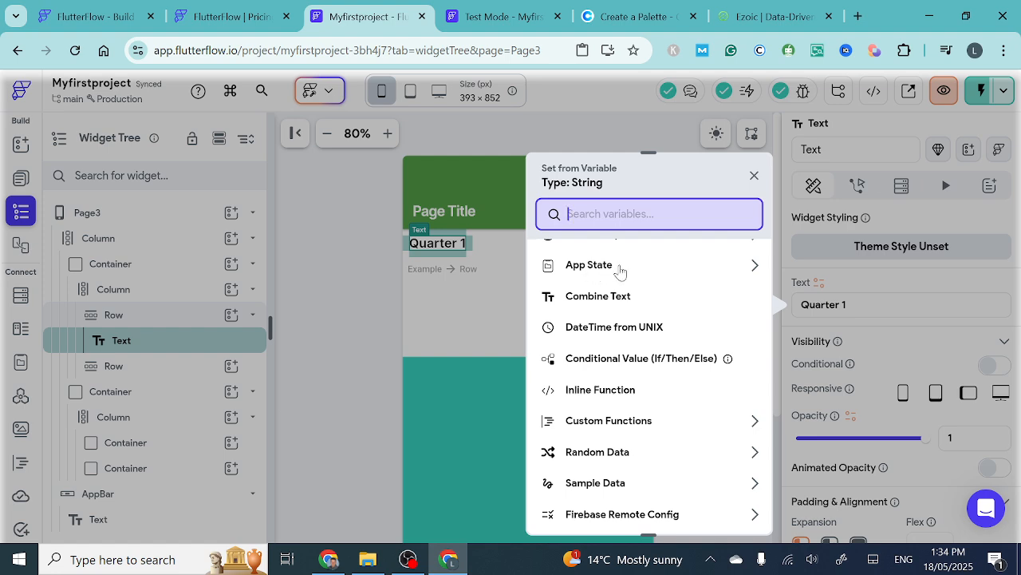
click(608, 301)
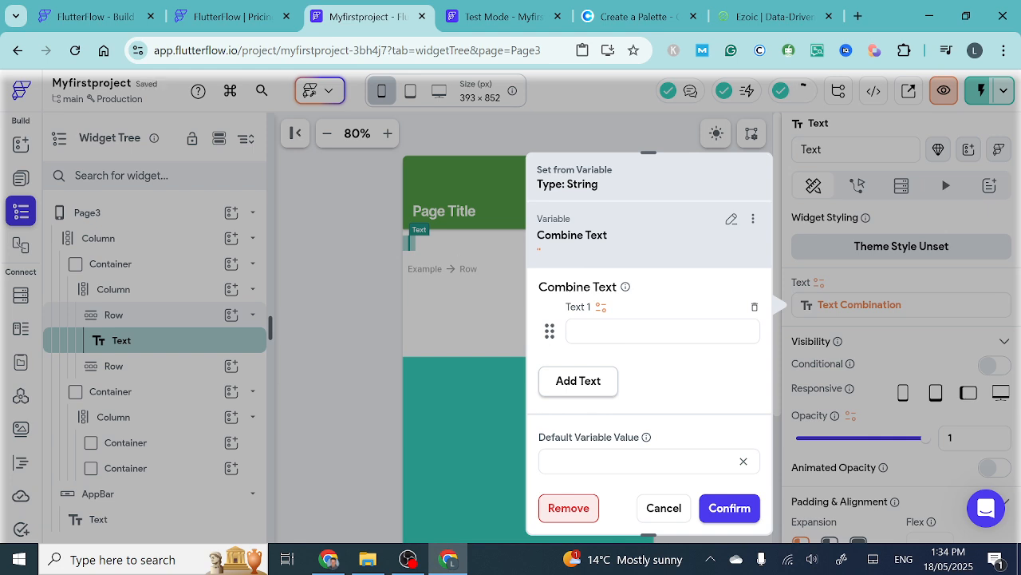
click(673, 522)
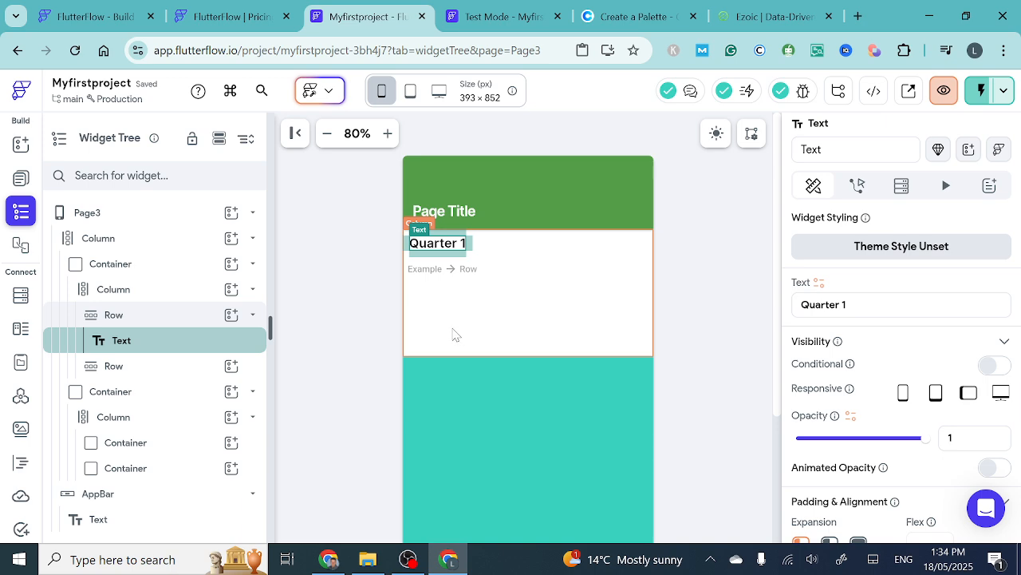
- Add a Timer widget to the empty second Row below Quarter 1 in the top Container
click(437, 274)
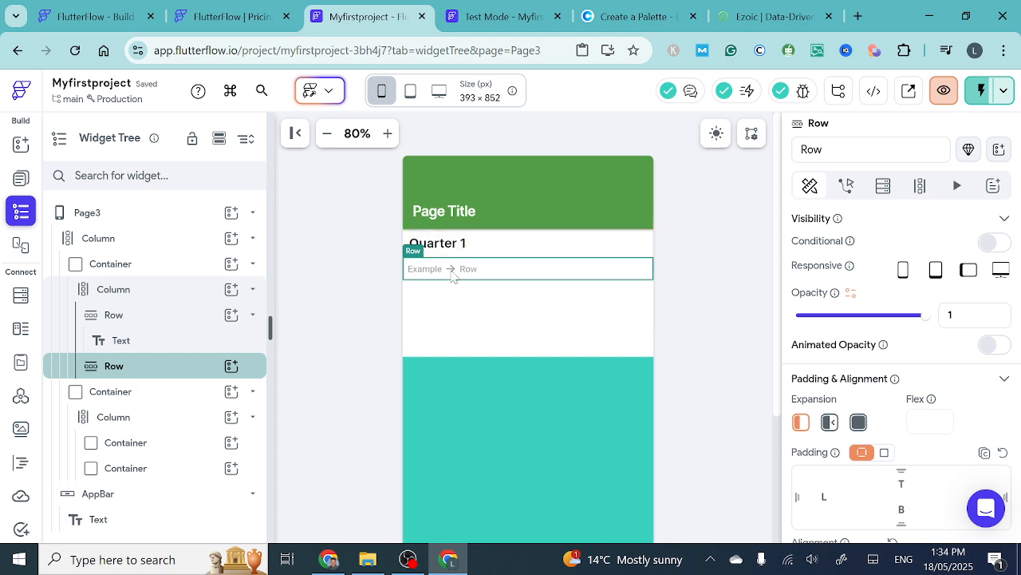
click(231, 366)
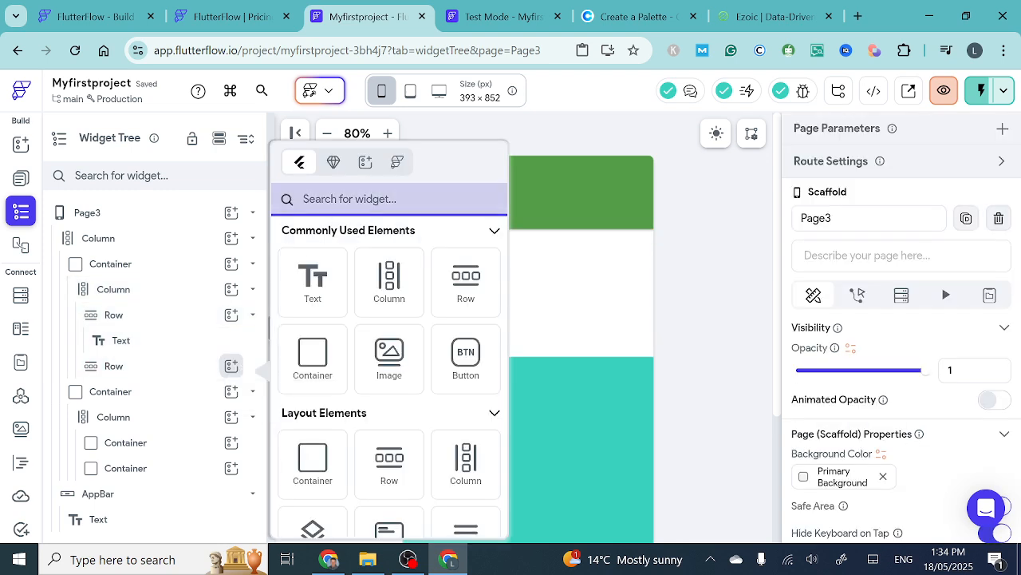
text(ti)
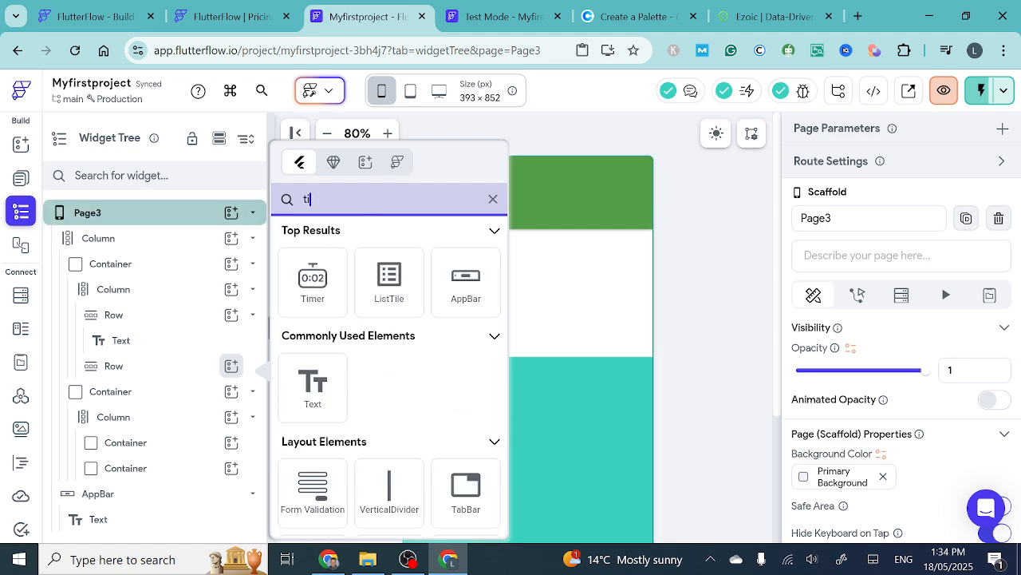
text(mer)
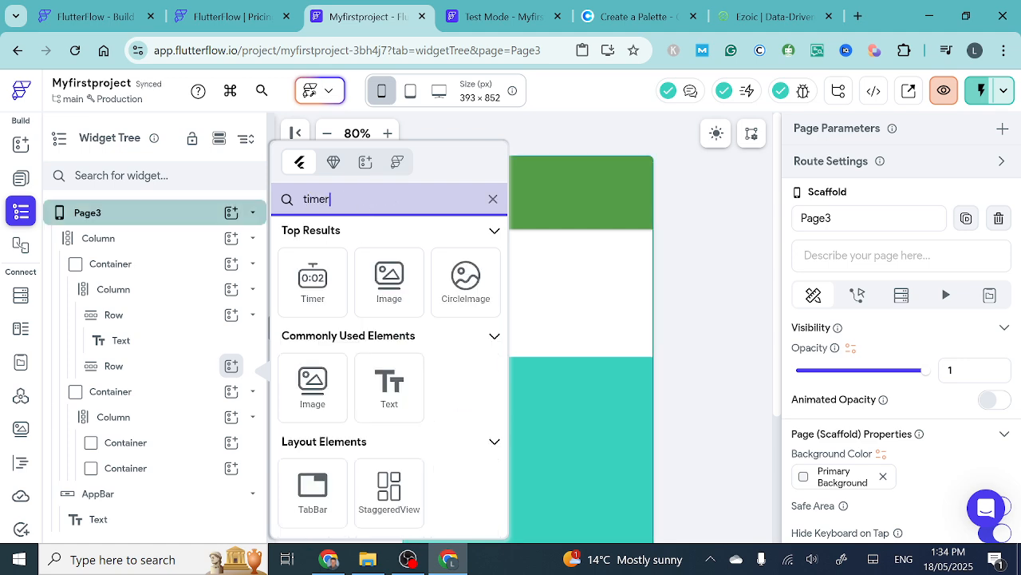
click(319, 289)
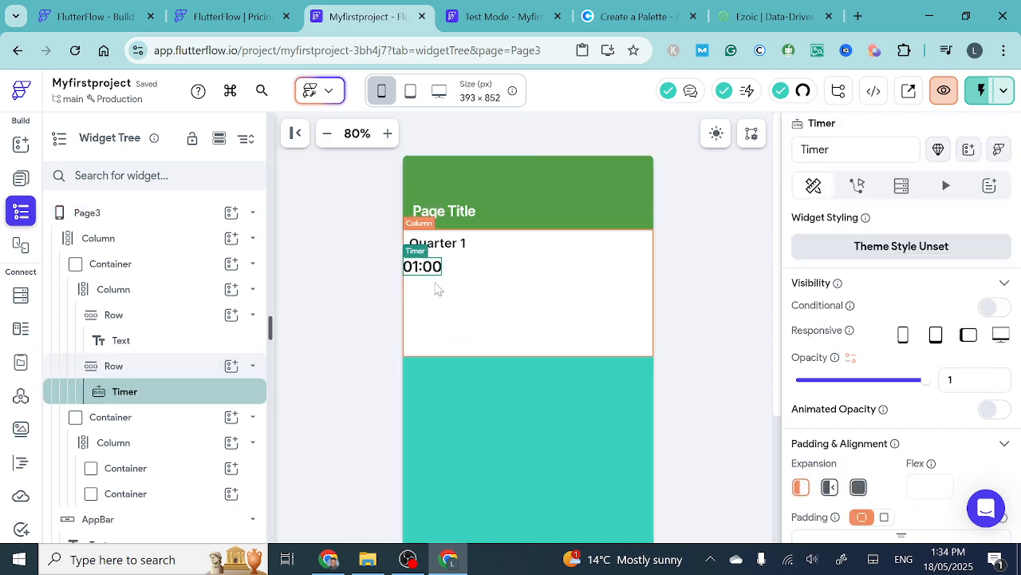
- Add a Button beside the Timer in the second Row and duplicate it twice to make three buttons
click(233, 366)
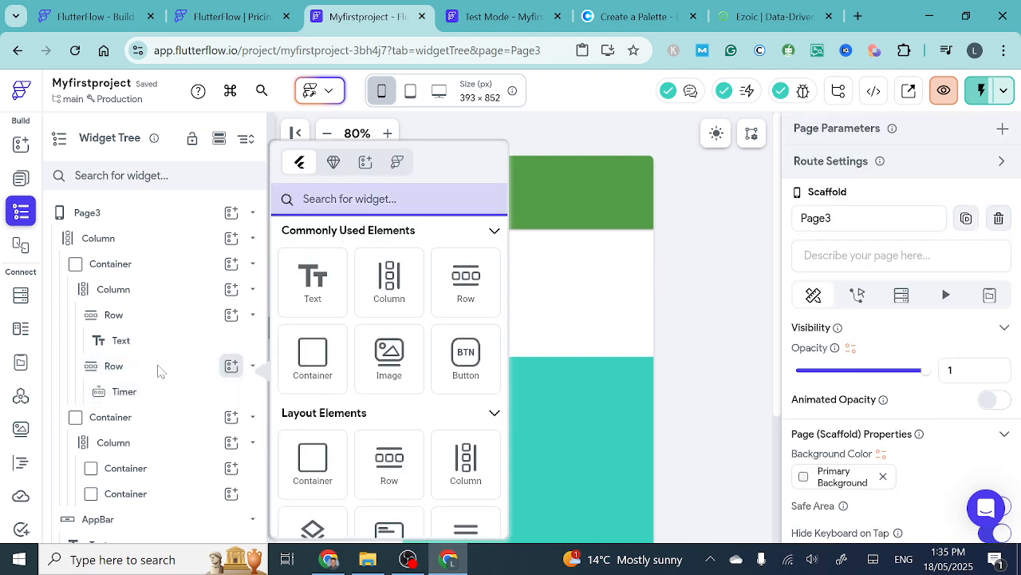
click(463, 361)
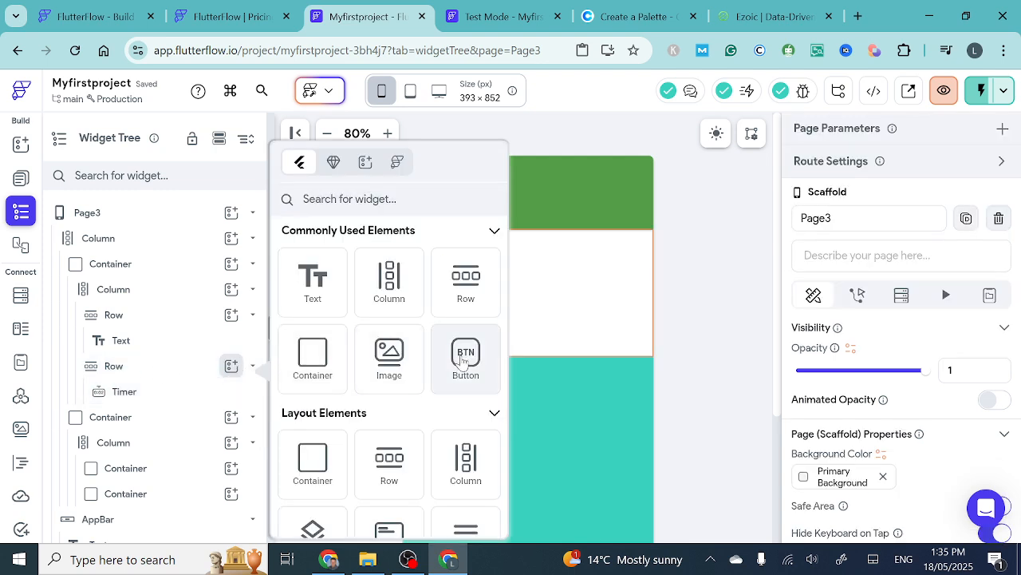
click(464, 361)
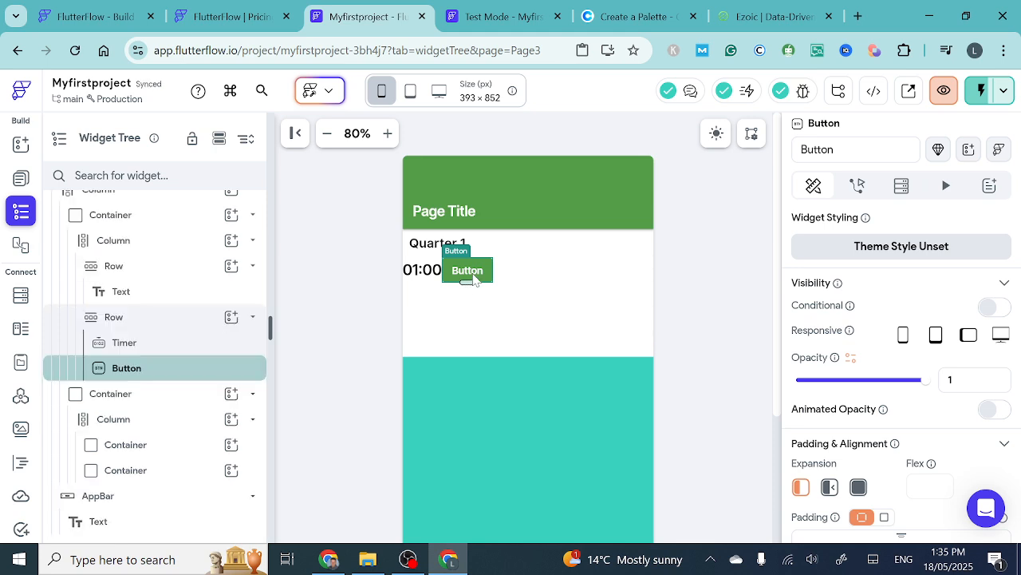
key(ctrl+d)
key(ctrl+d)
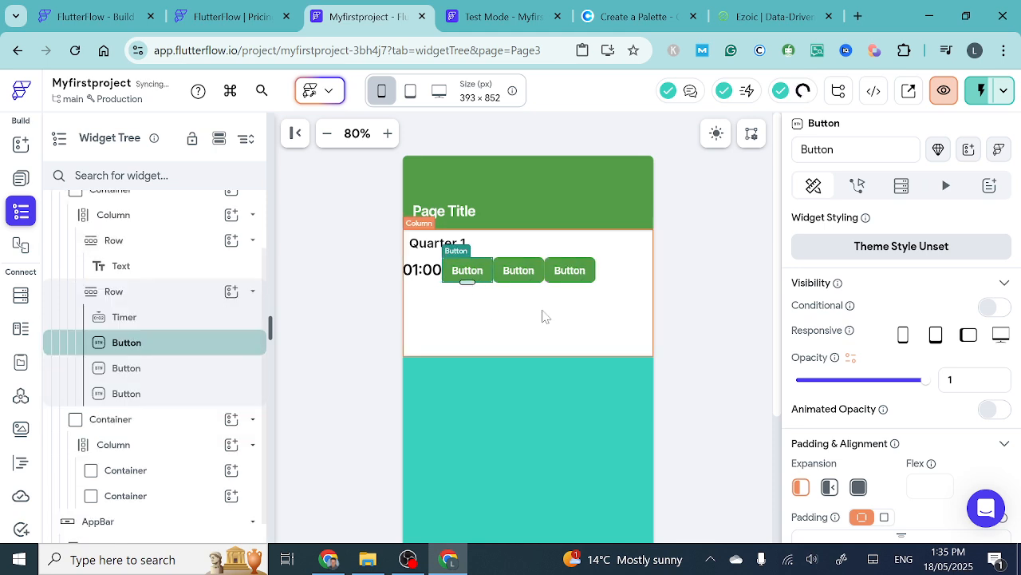
- Set the main axis alignment of the Row with the Timer and buttons so its children are spaced evenly
click(421, 266)
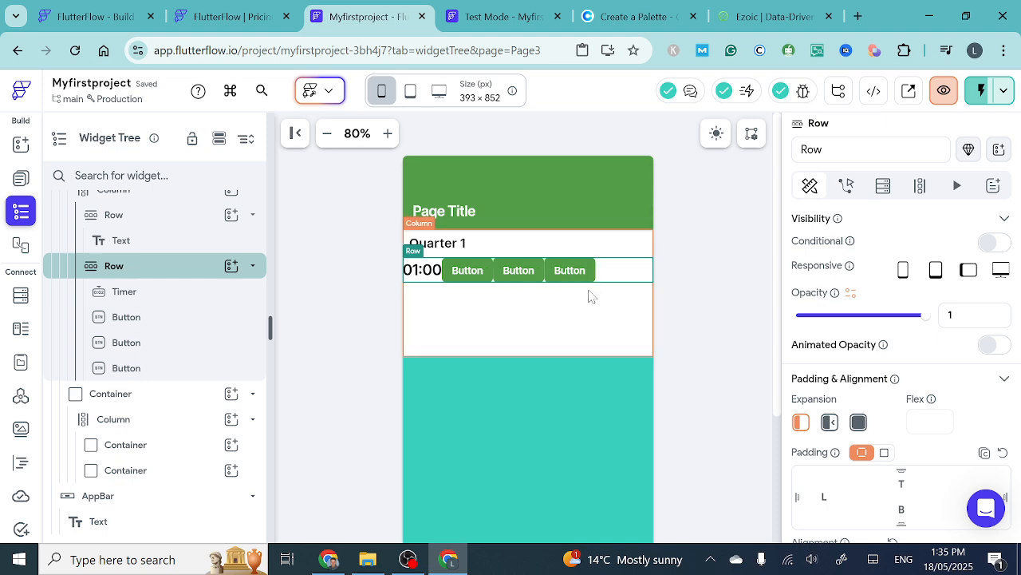
scroll(850, 392, down, 3)
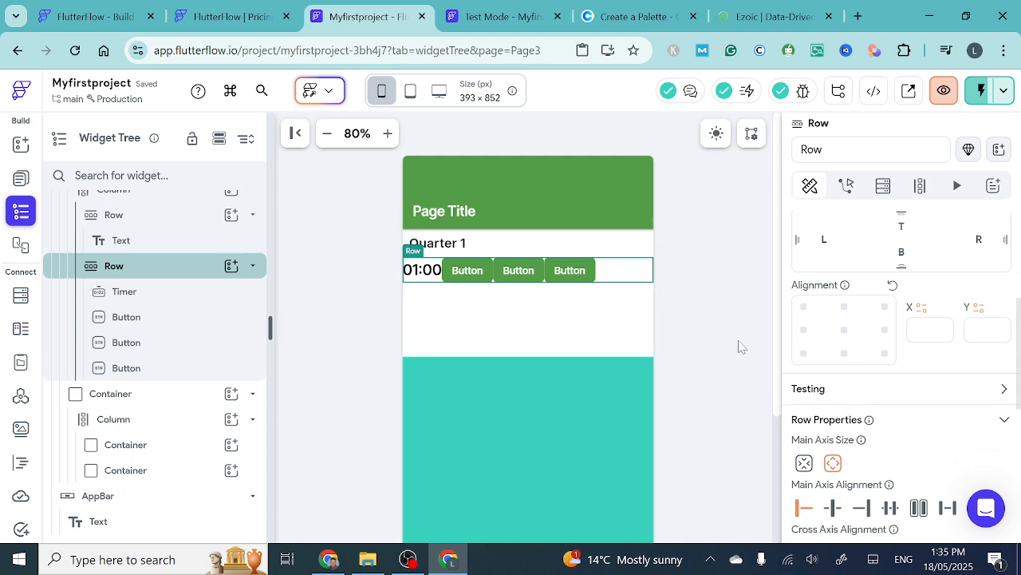
scroll(742, 348, down, 1)
scroll(892, 424, down, 1)
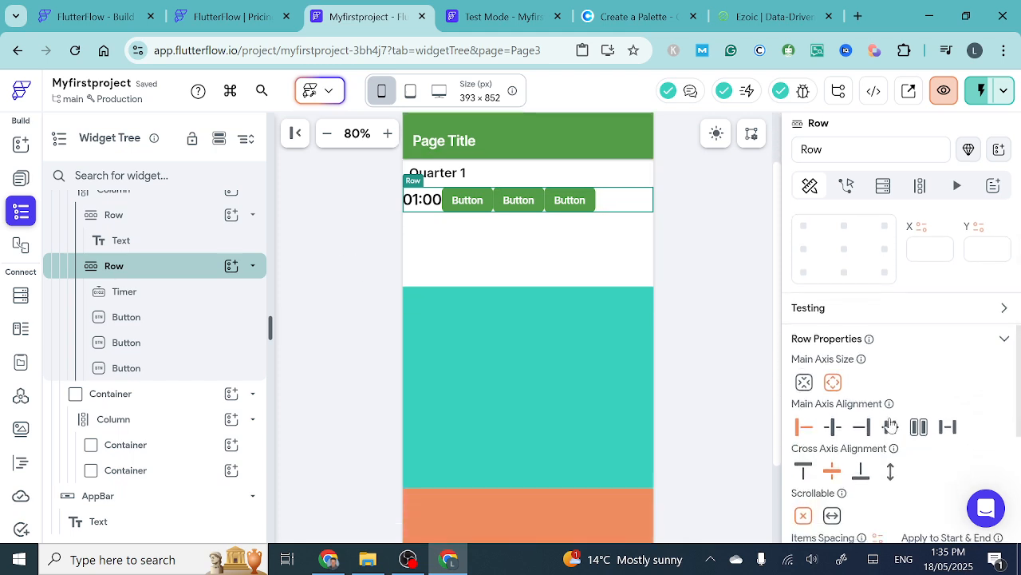
scroll(606, 326, up, 1)
scroll(606, 324, up, 1)
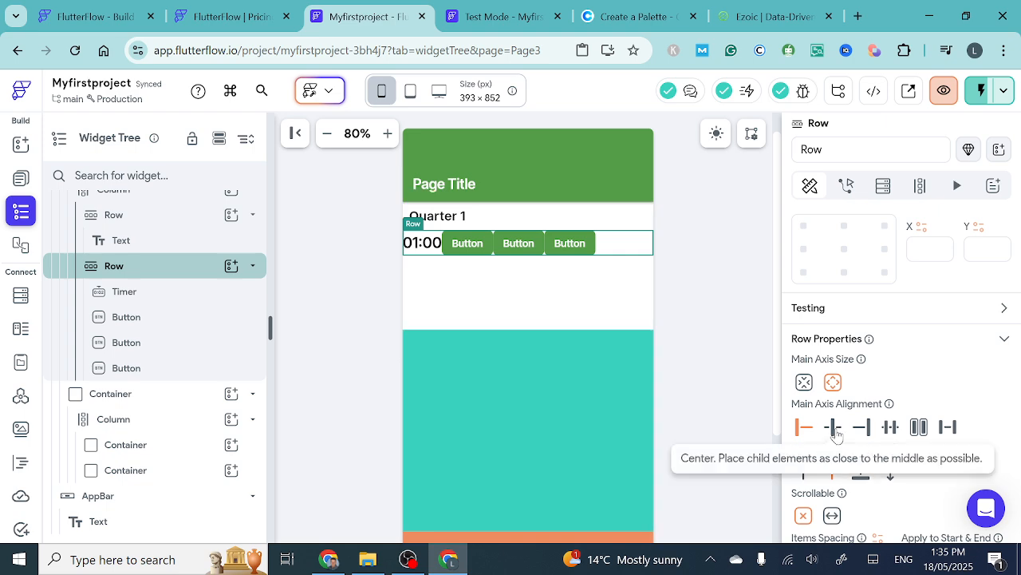
click(833, 428)
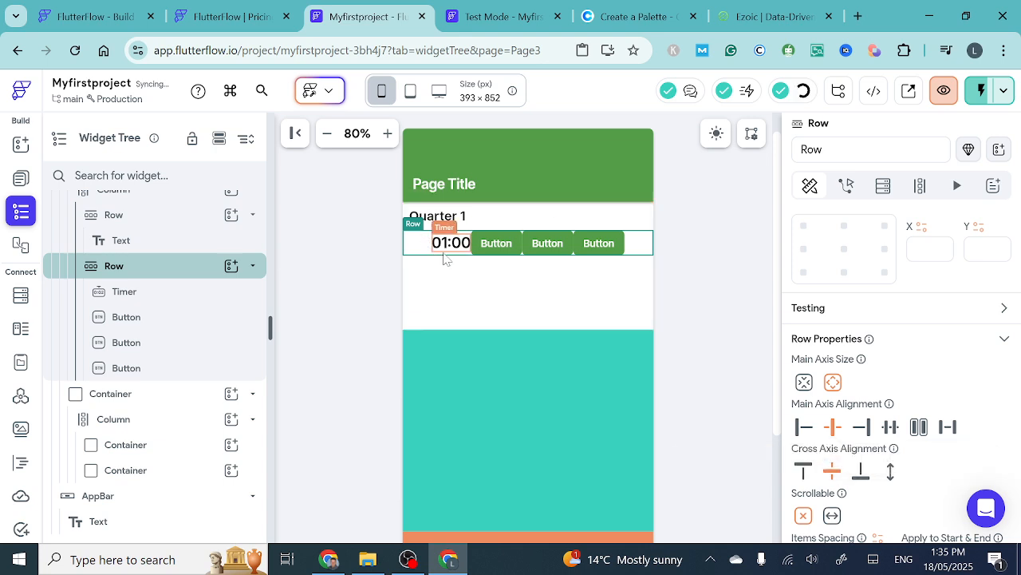
click(891, 428)
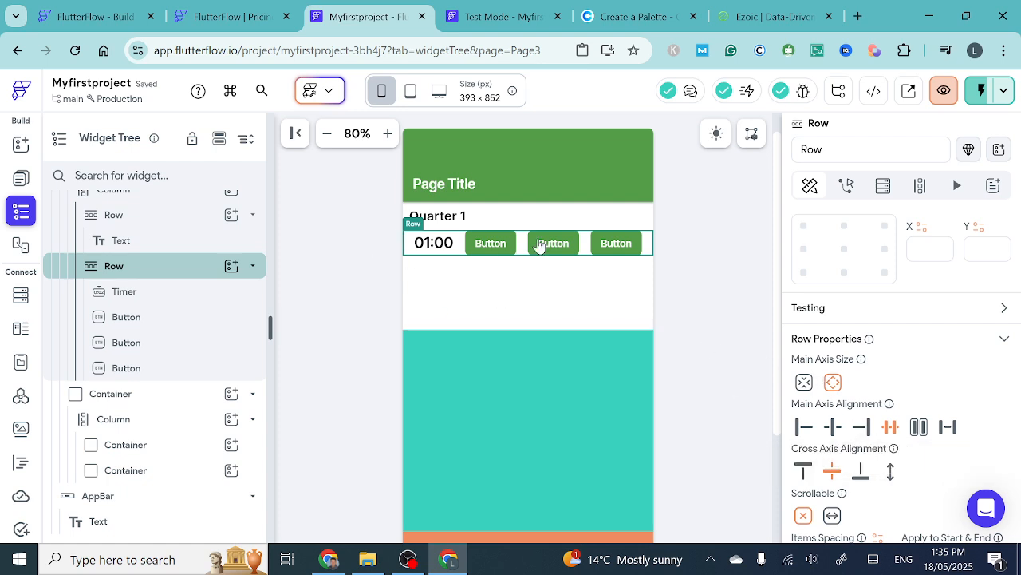
scroll(854, 341, down, 1)
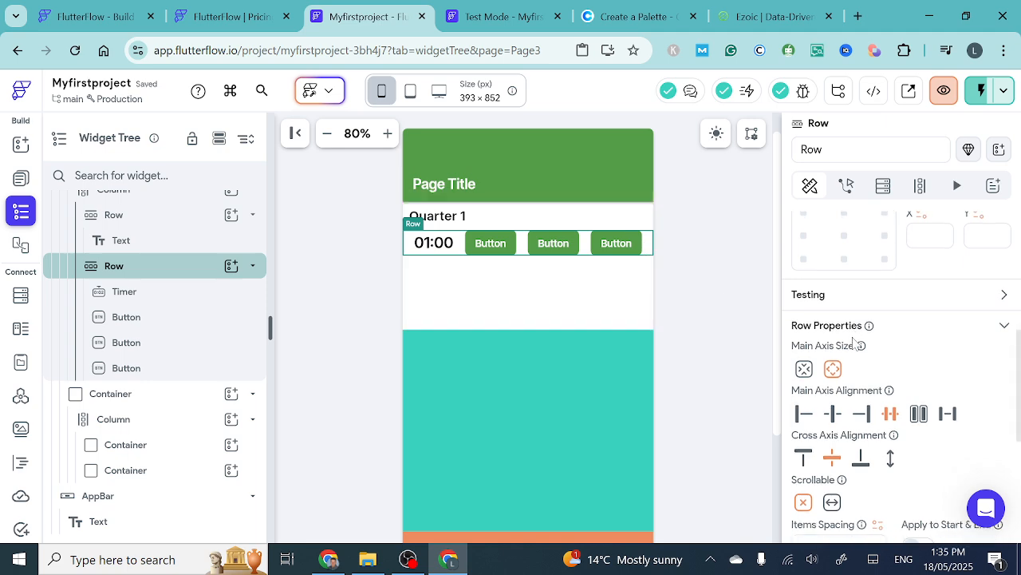
scroll(593, 316, down, 1)
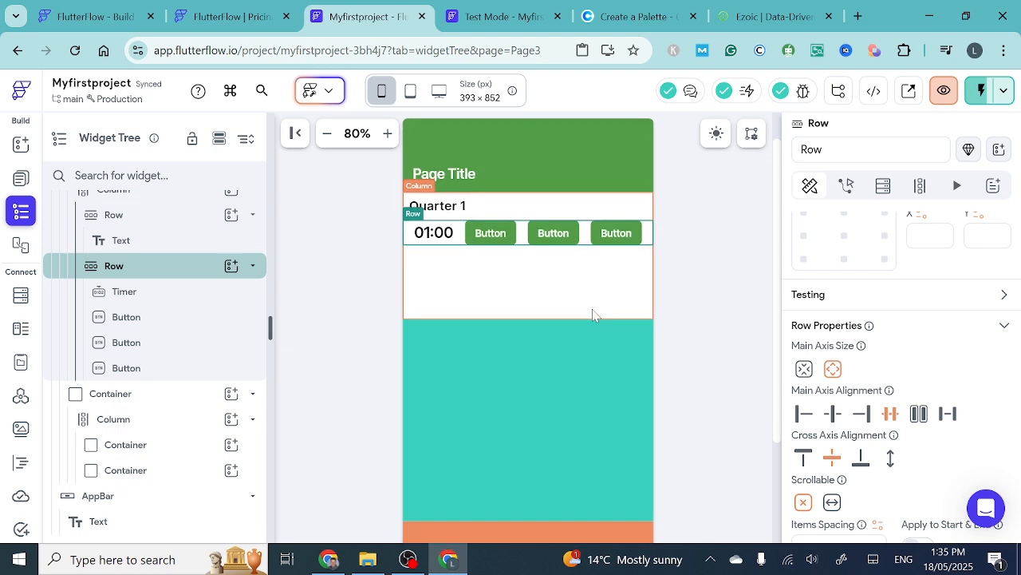
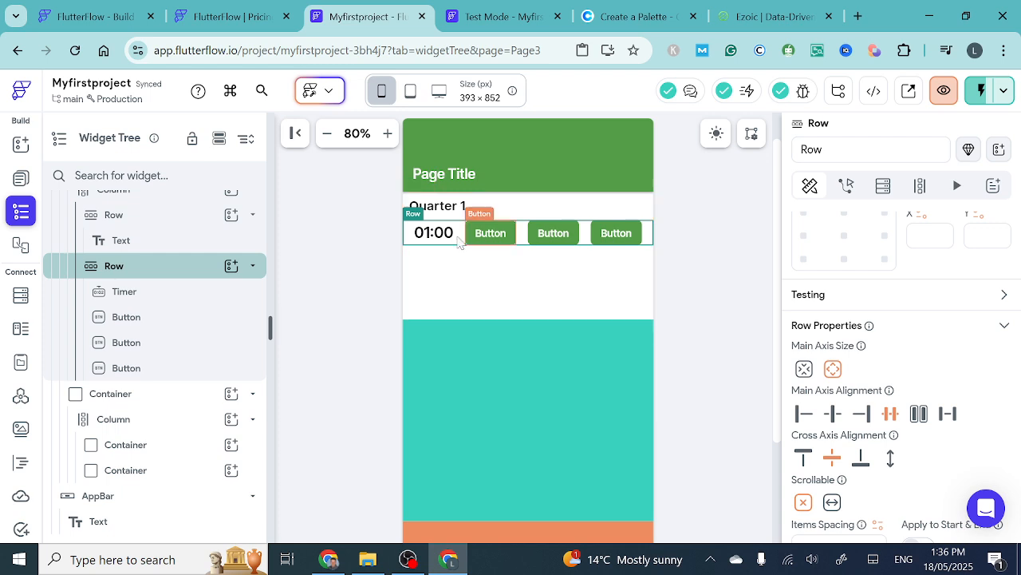
- Apply a uniform padding of 10 to the Row containing the Timer and the three buttons
mouse_move(414, 219)
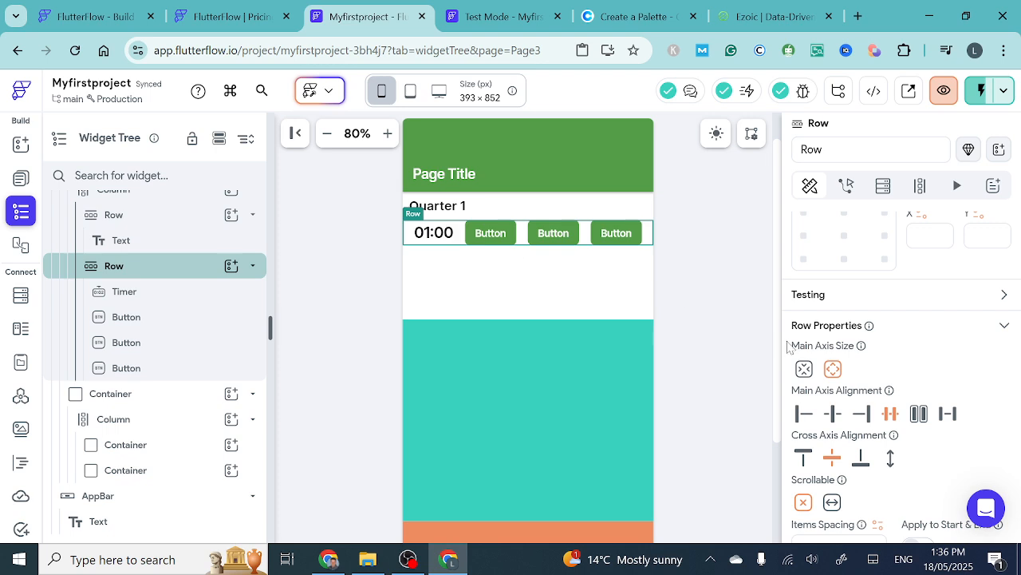
scroll(874, 395, up, 1)
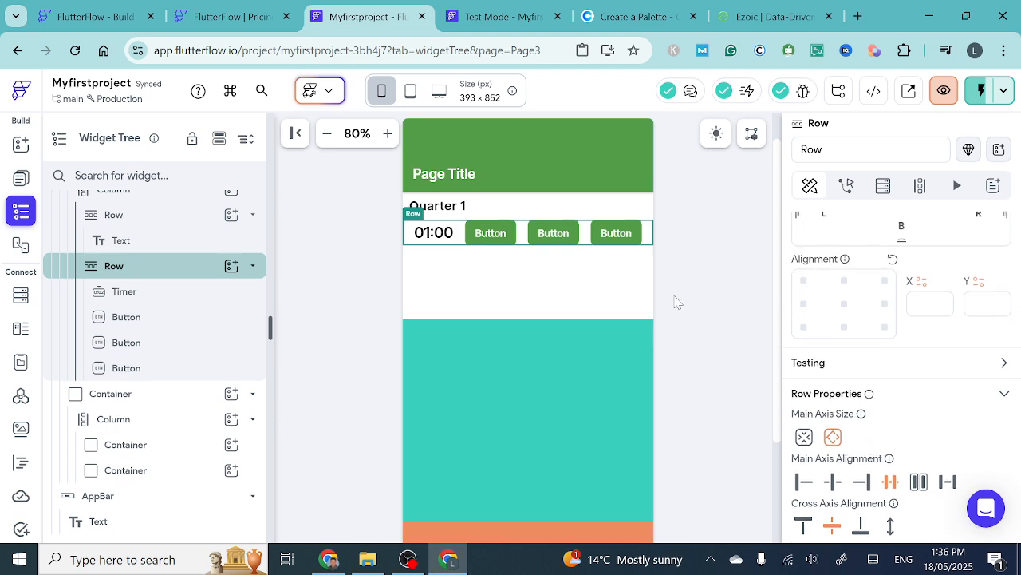
scroll(938, 299, up, 3)
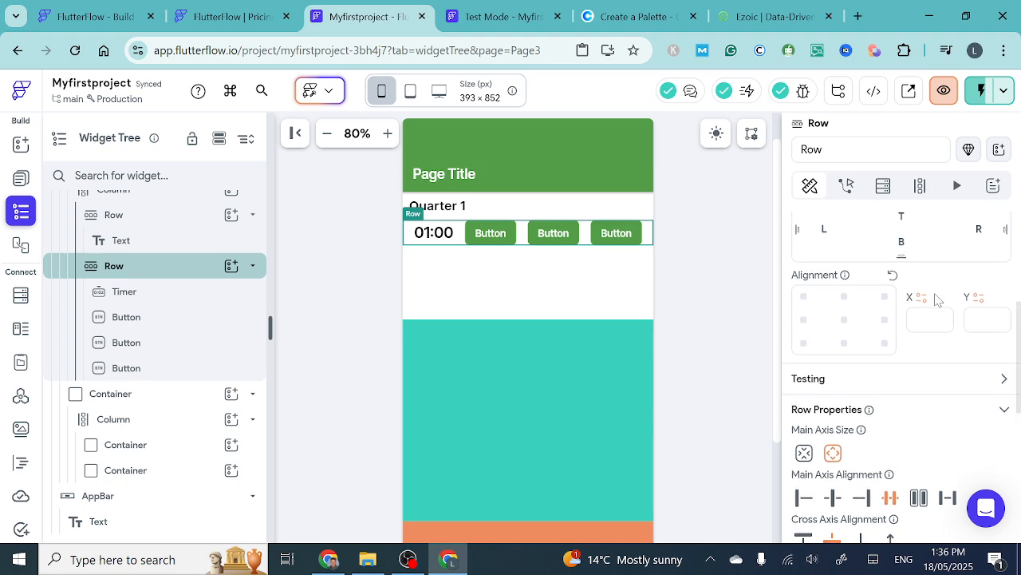
scroll(938, 299, down, 1)
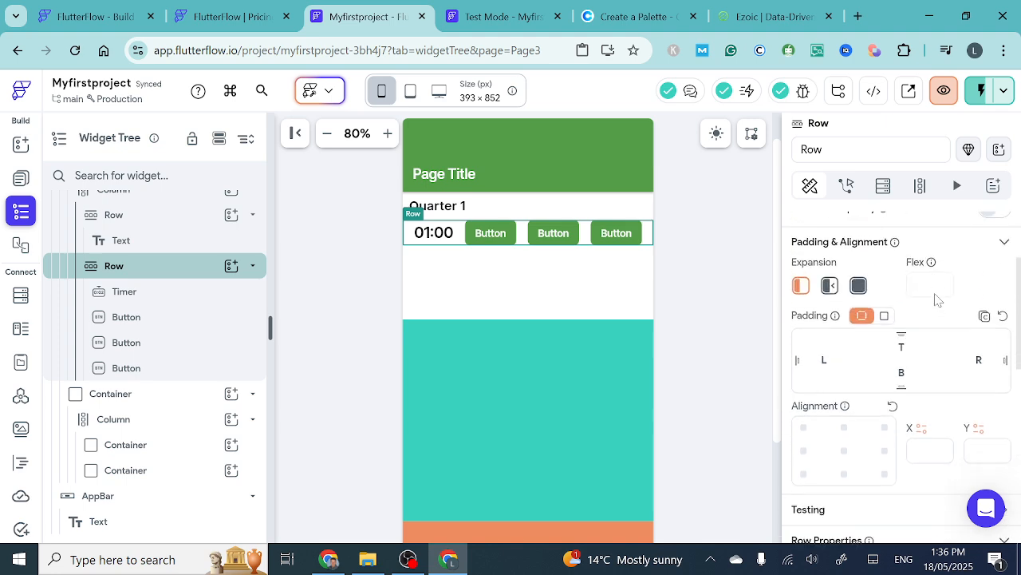
click(884, 316)
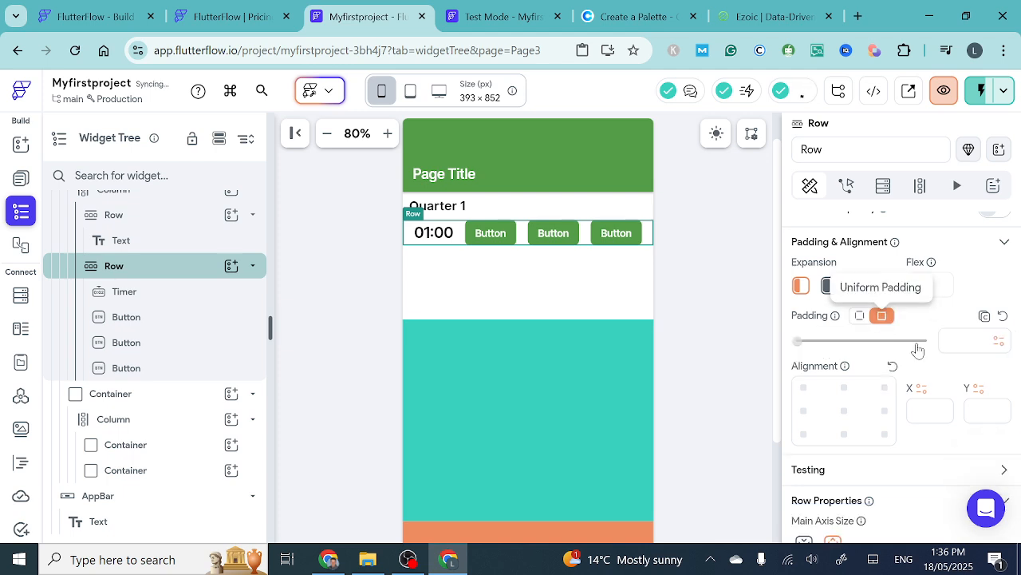
click(966, 341)
text(10)
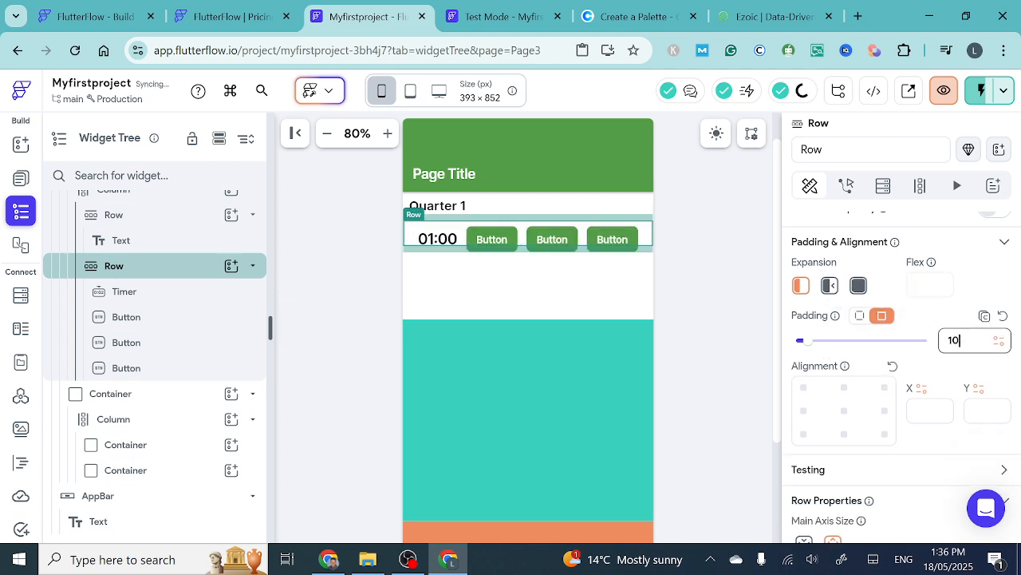
click(534, 279)
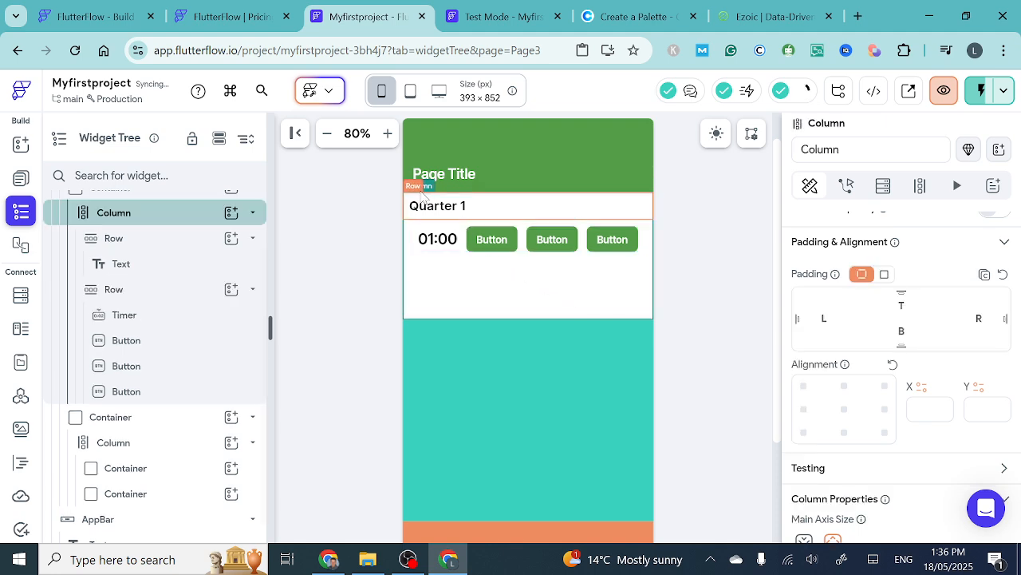
- Change the text of the first button beside the Timer to "Start"
click(420, 249)
click(426, 245)
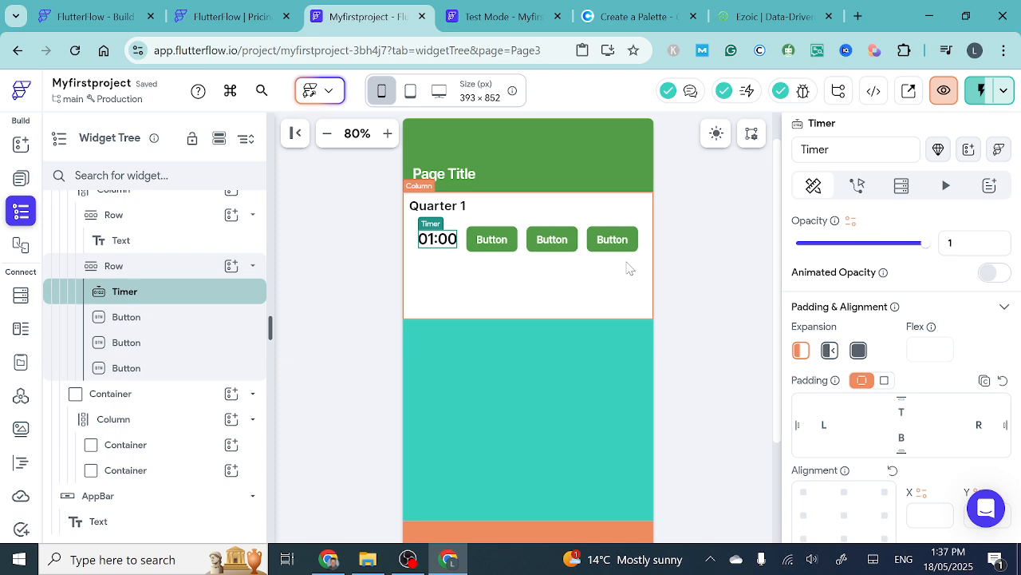
click(490, 242)
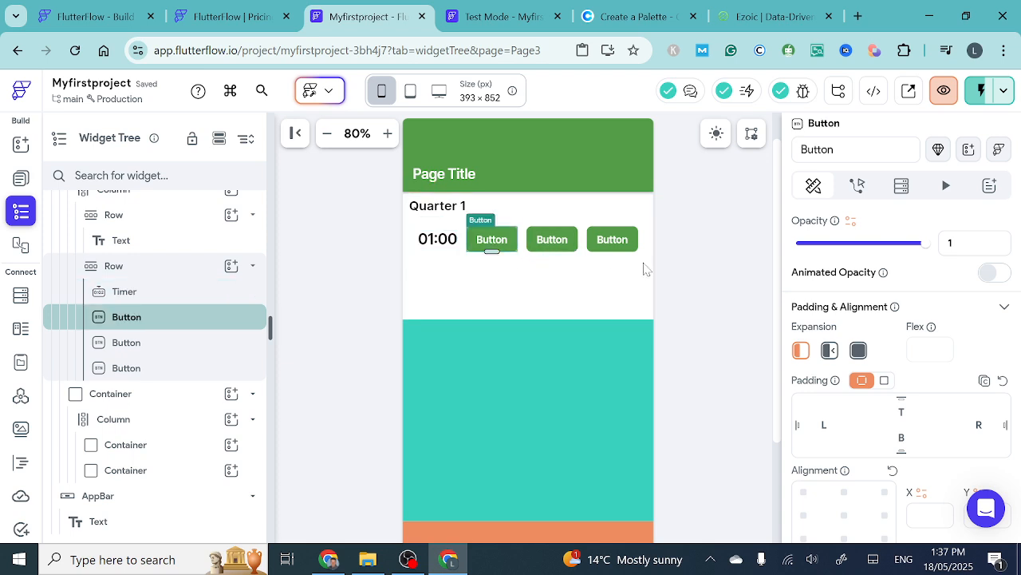
scroll(858, 334, up, 2)
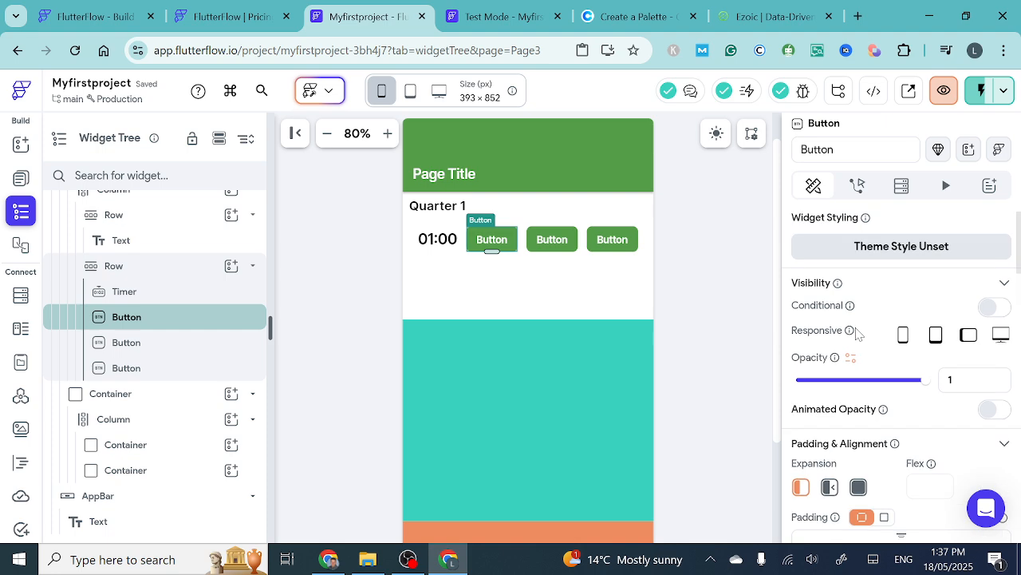
scroll(857, 336, down, 4)
scroll(856, 336, down, 3)
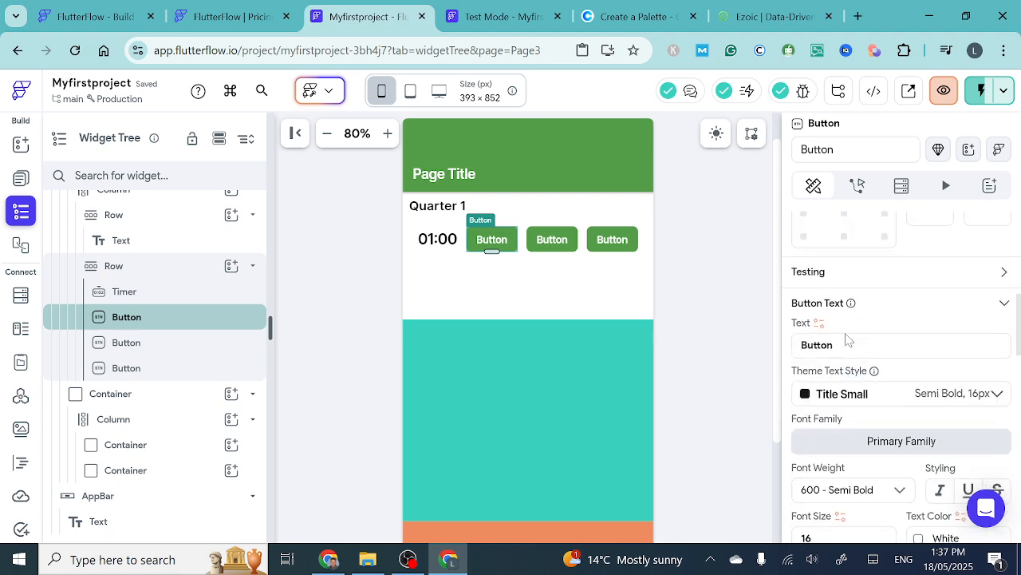
double_click(822, 336)
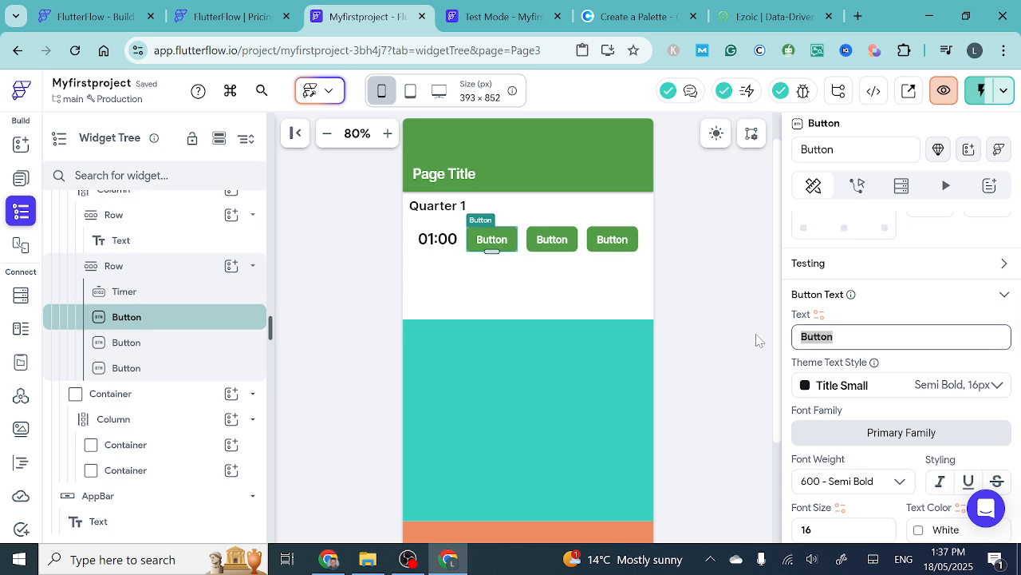
text(Start)
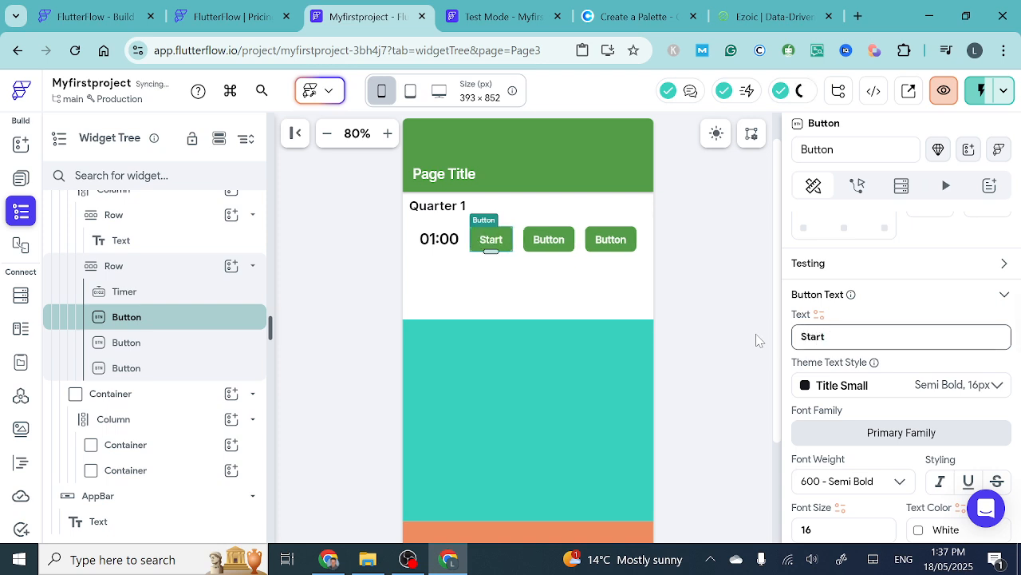
- Change the second button's text to "Stop" and the third button's text to "Reset"
click(549, 239)
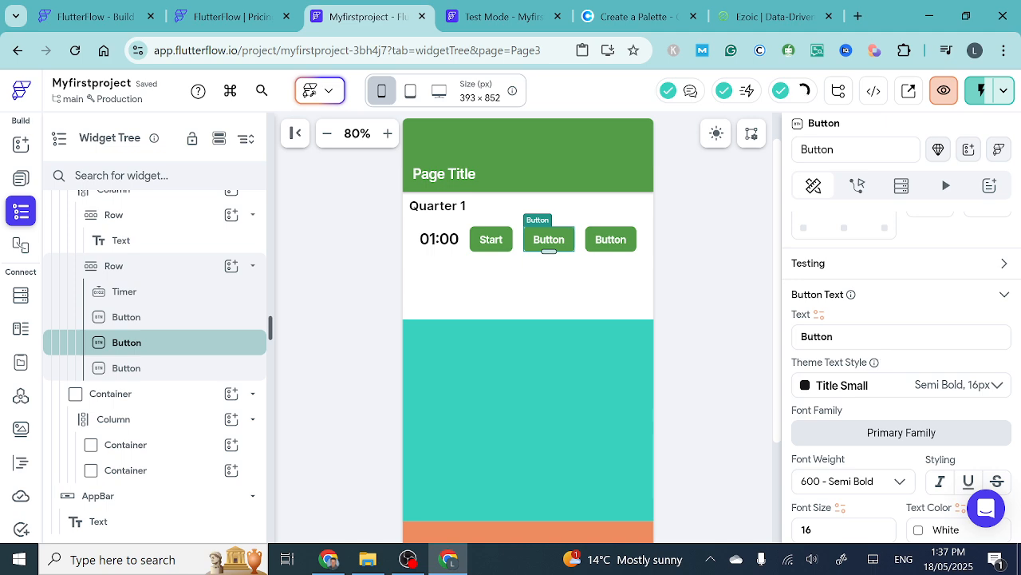
drag(835, 336, 757, 343)
text(Stop)
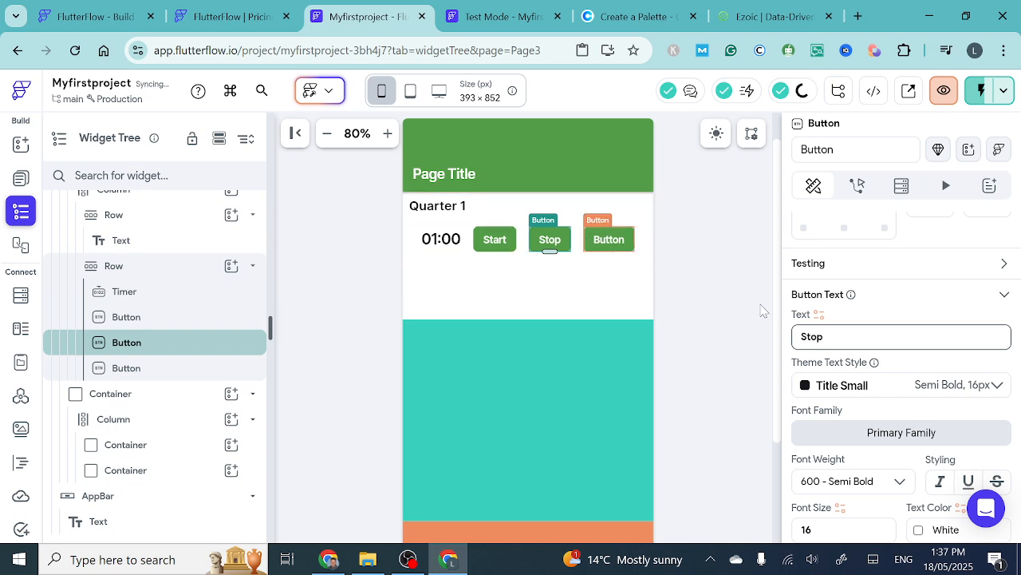
click(609, 248)
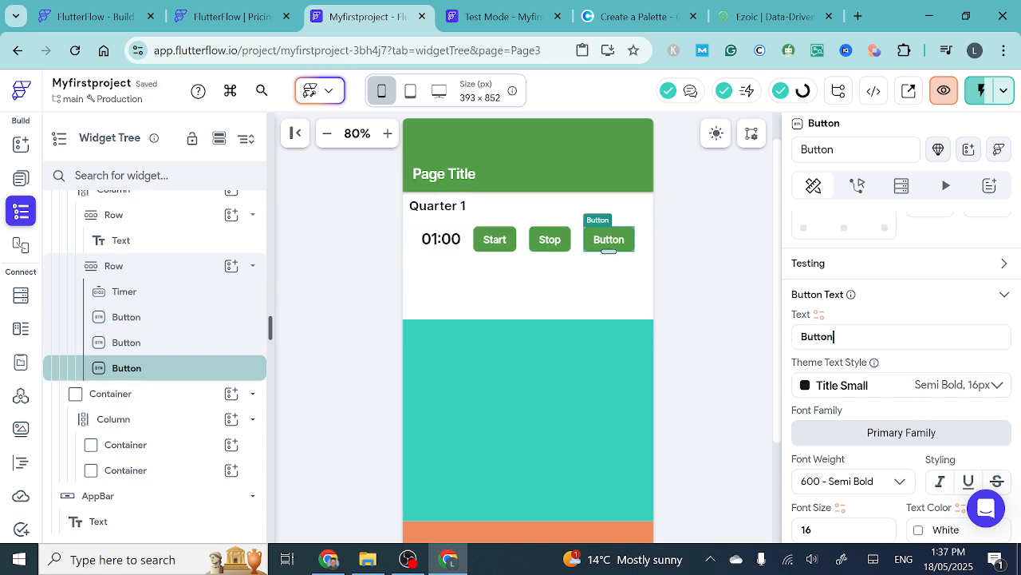
drag(835, 337, 786, 335)
text(R)
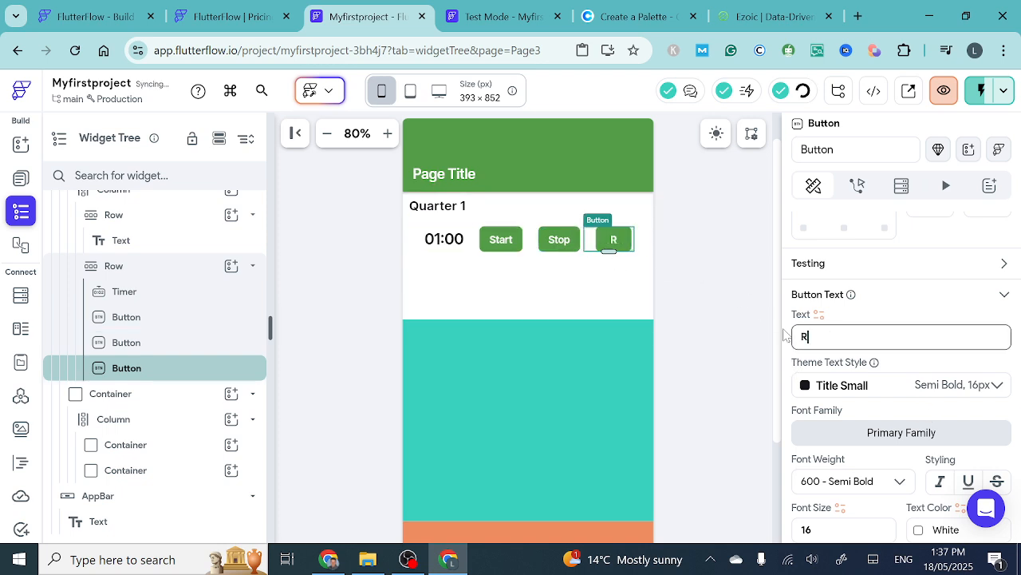
text(eset)
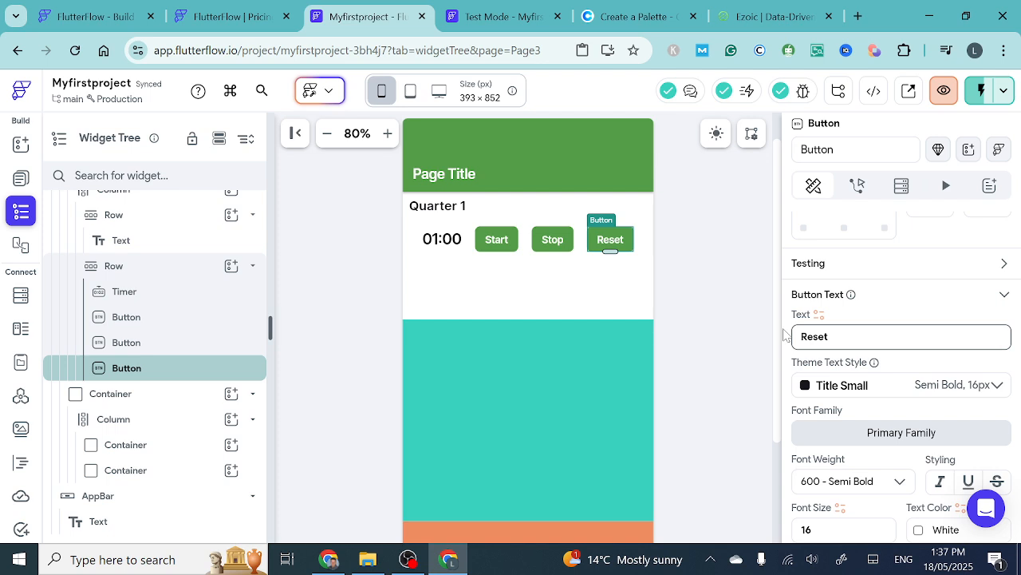
click(554, 273)
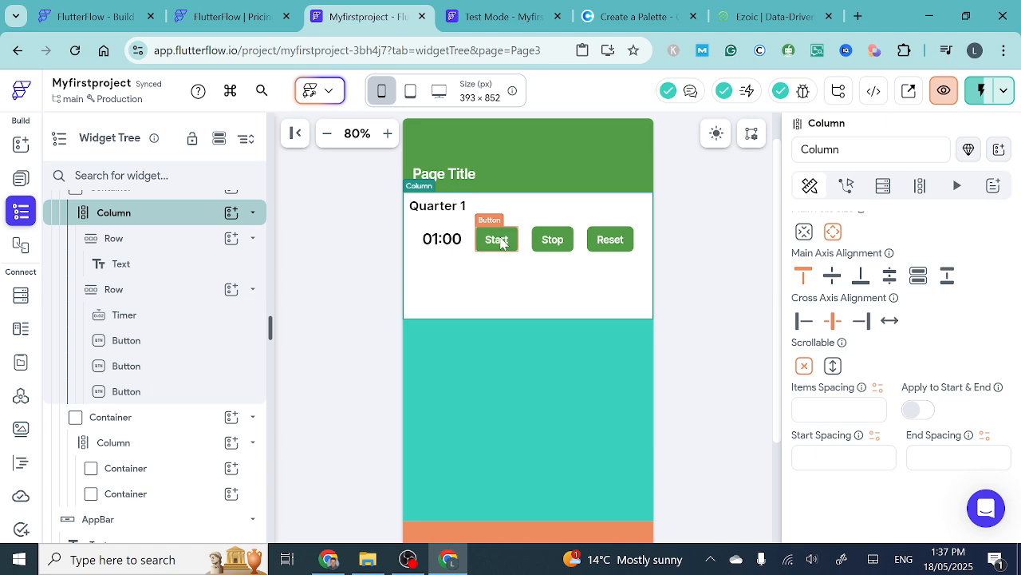
- Set the Start button's fill color to the theme color Success
click(559, 245)
click(500, 246)
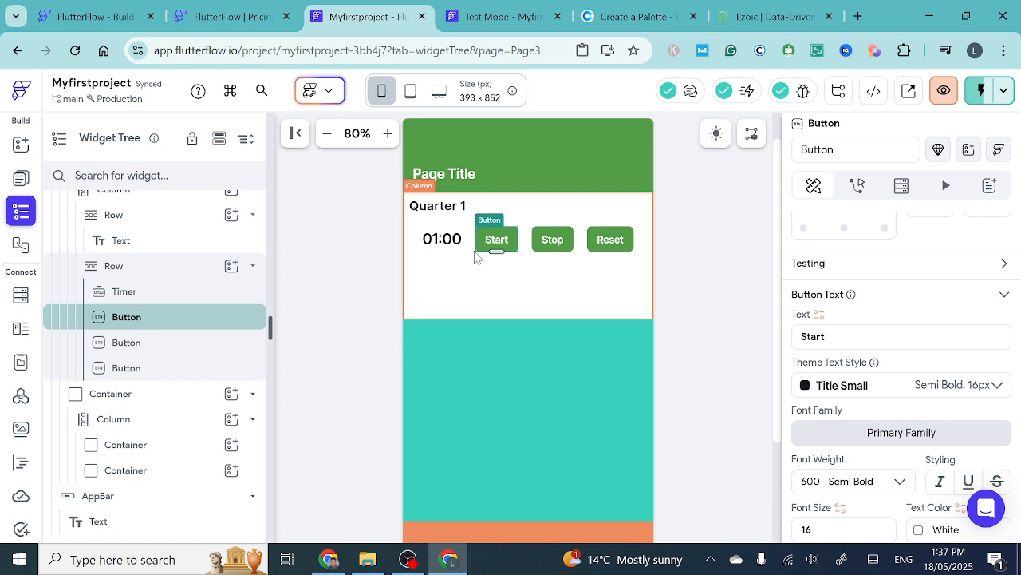
scroll(848, 389, down, 1)
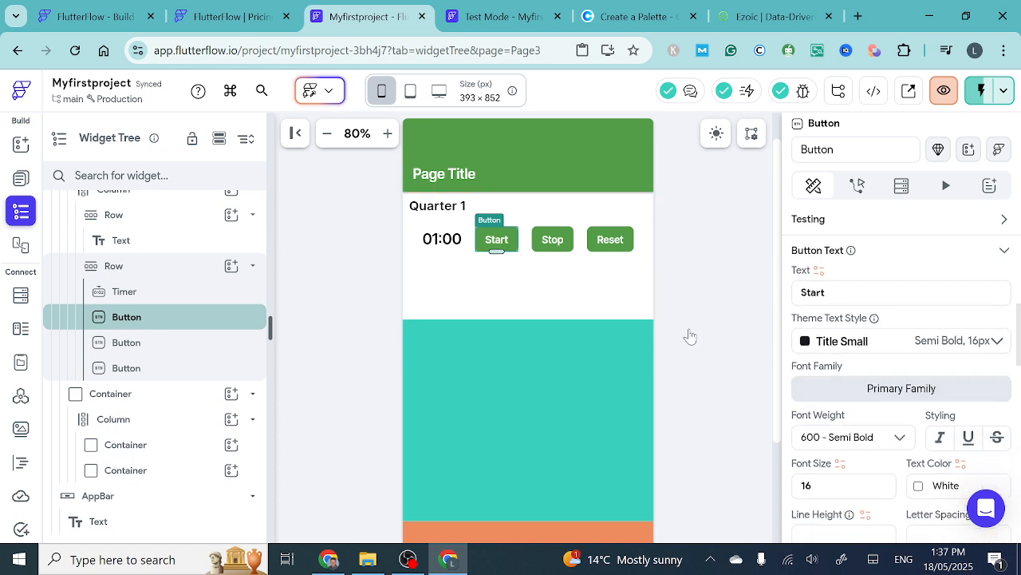
scroll(800, 367, down, 3)
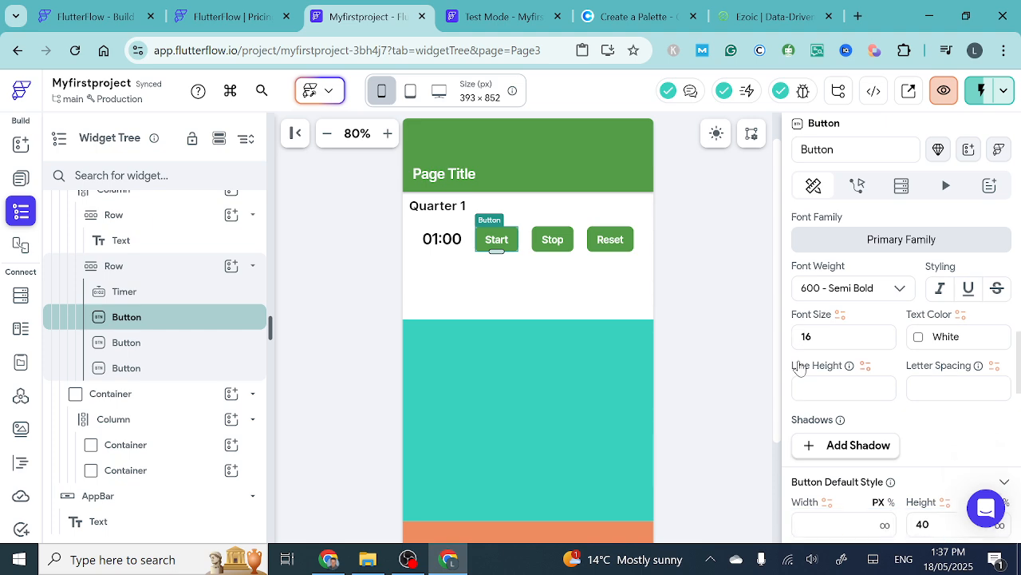
scroll(801, 367, up, 6)
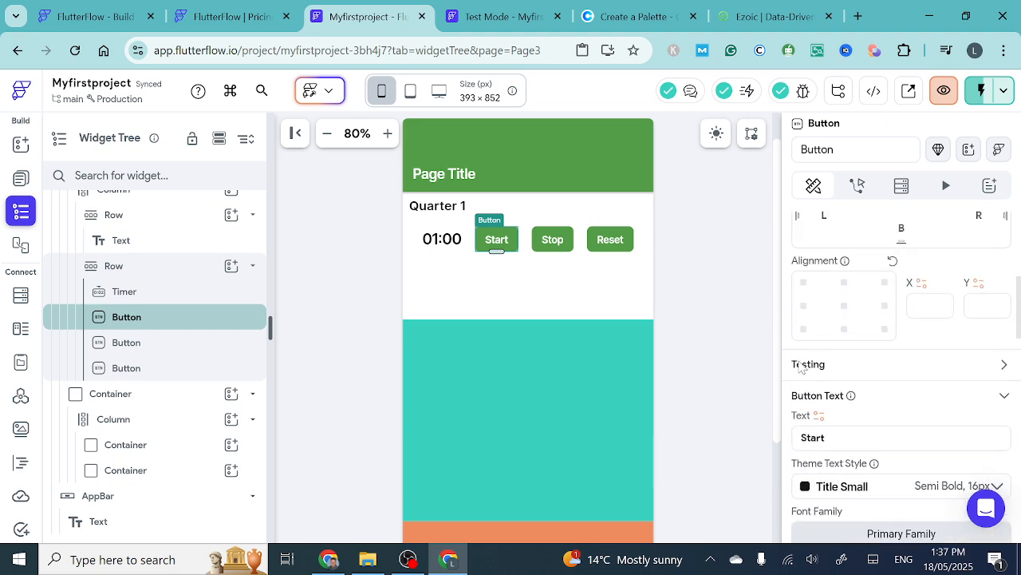
scroll(802, 367, up, 1)
scroll(802, 367, down, 3)
scroll(802, 368, up, 2)
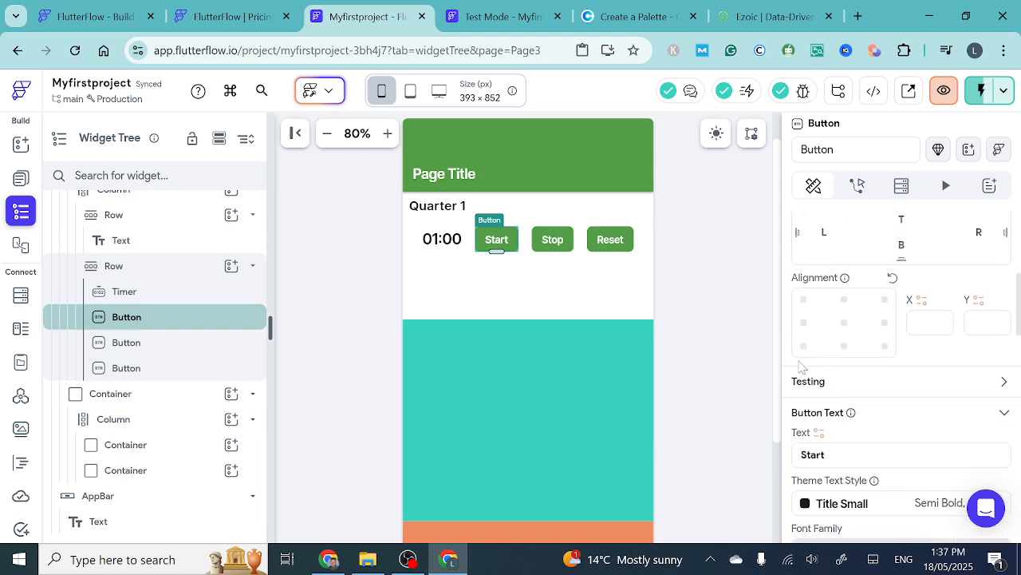
scroll(802, 367, down, 4)
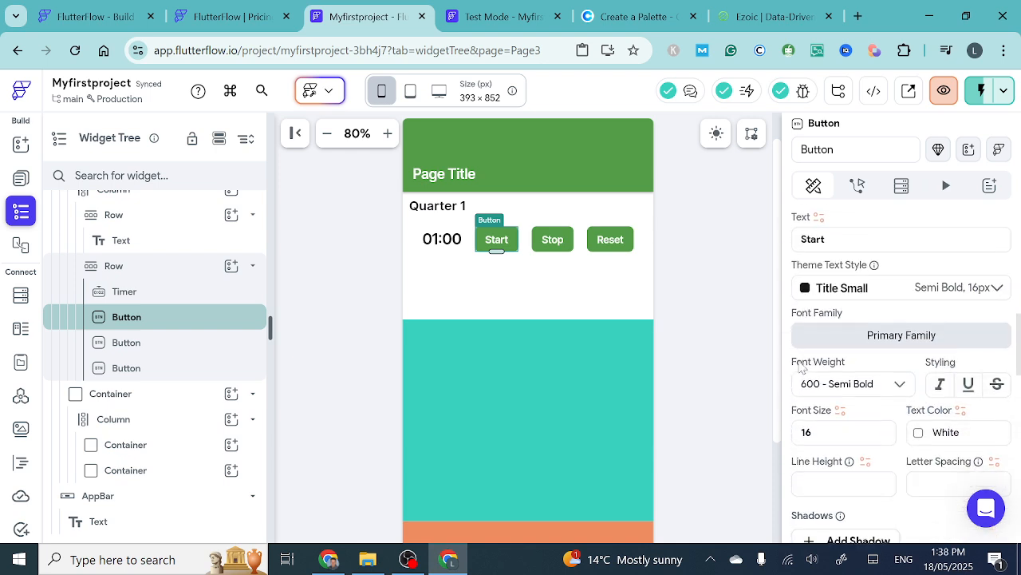
scroll(802, 367, down, 3)
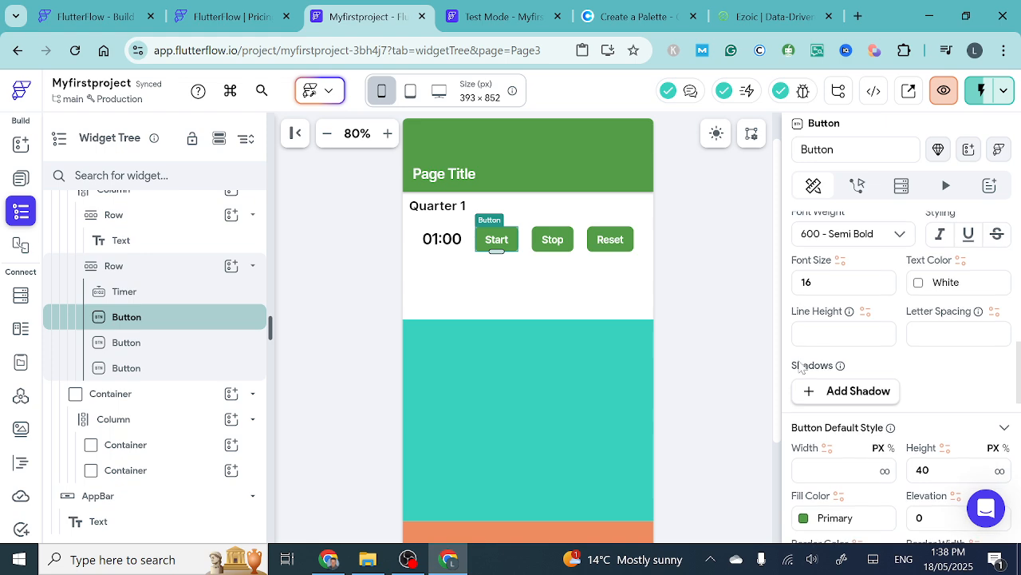
scroll(802, 367, down, 1)
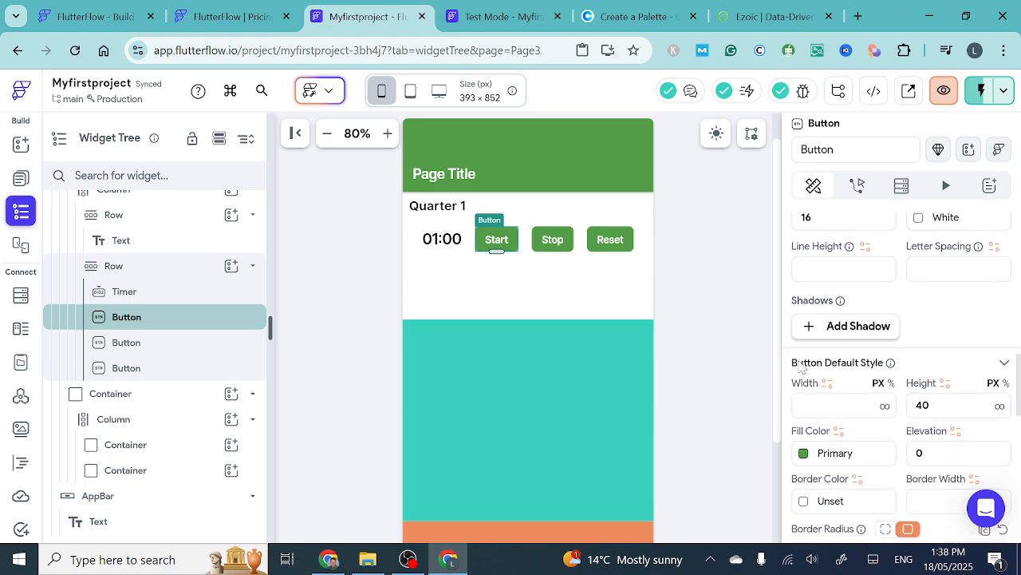
click(804, 453)
scroll(639, 456, down, 2)
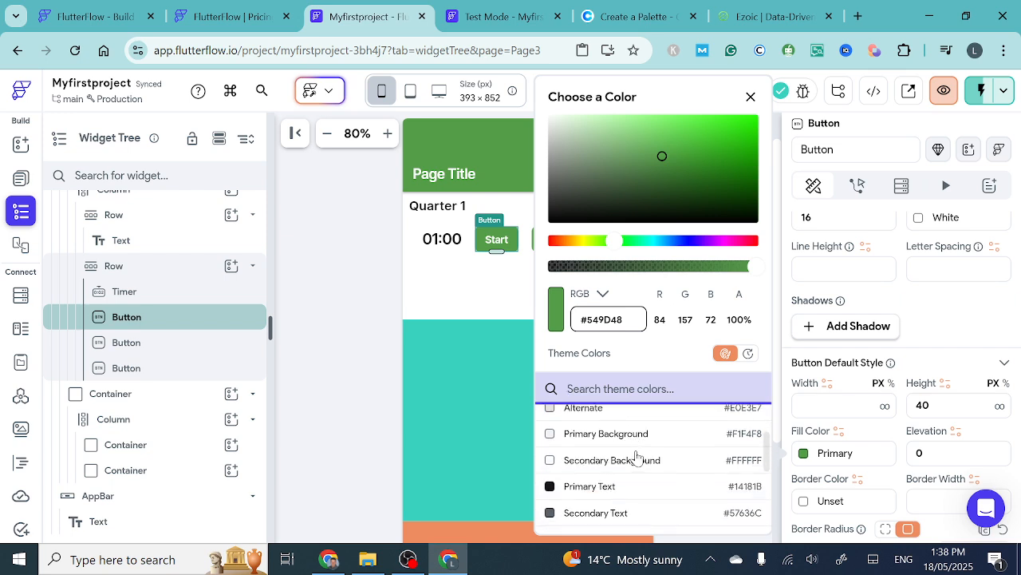
scroll(636, 457, down, 5)
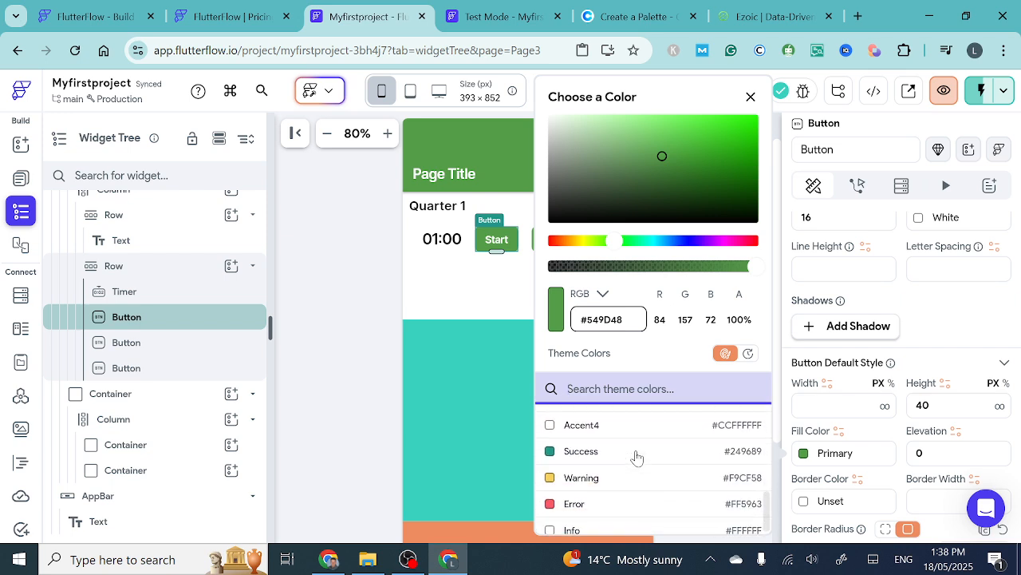
click(570, 450)
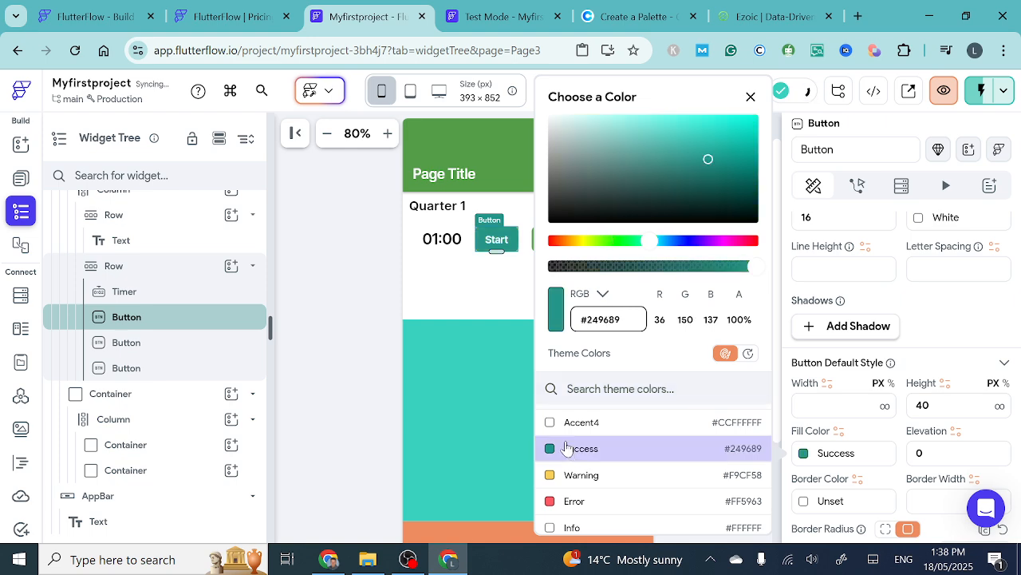
click(513, 320)
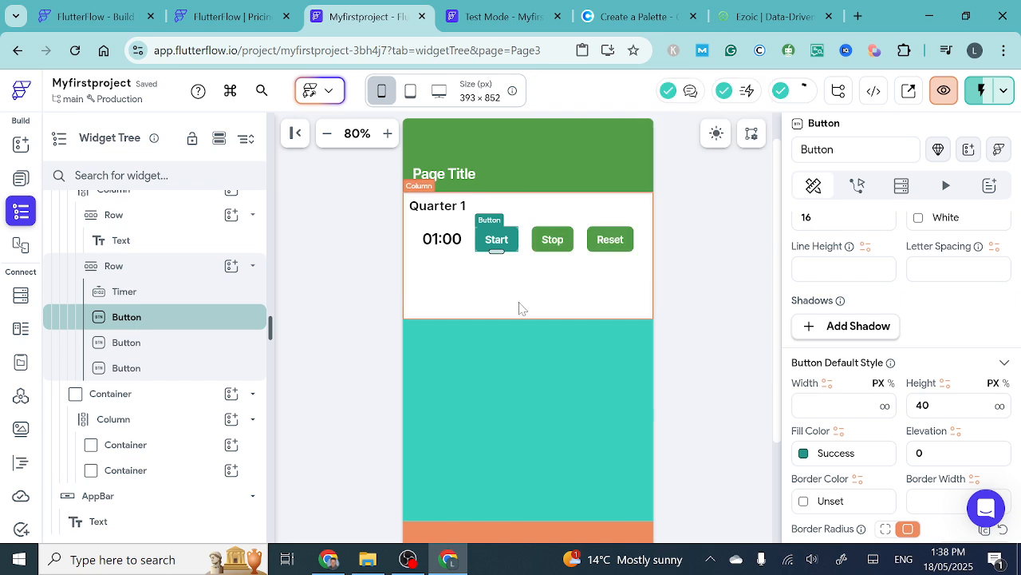
- Set the Stop button's fill color to the theme color Error
click(552, 241)
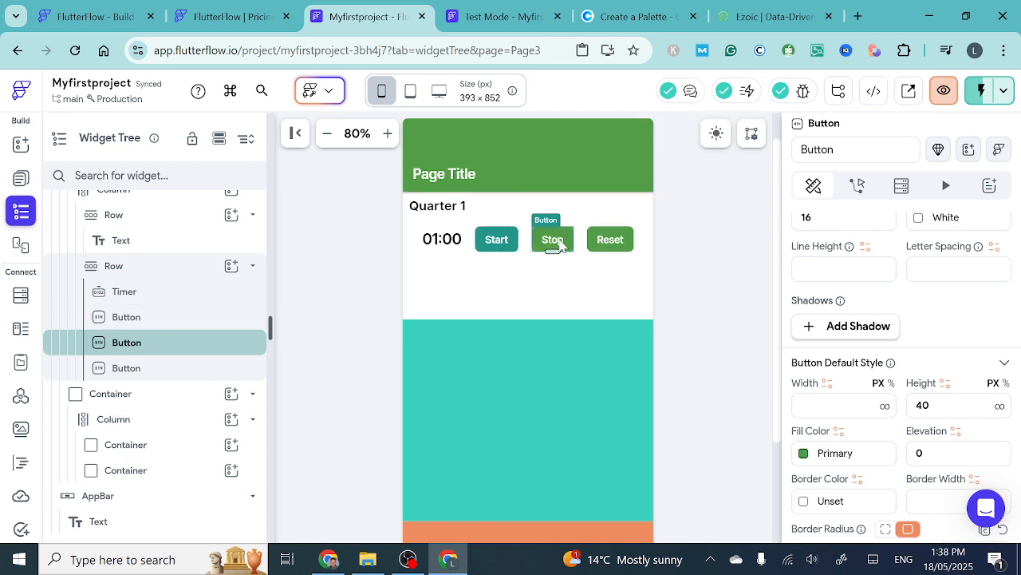
click(804, 453)
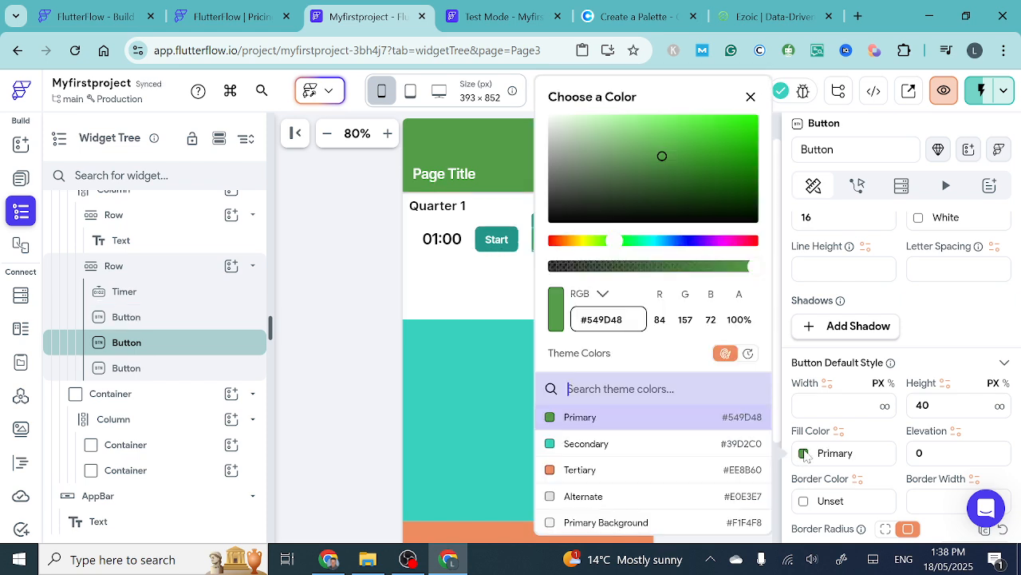
scroll(650, 440, down, 5)
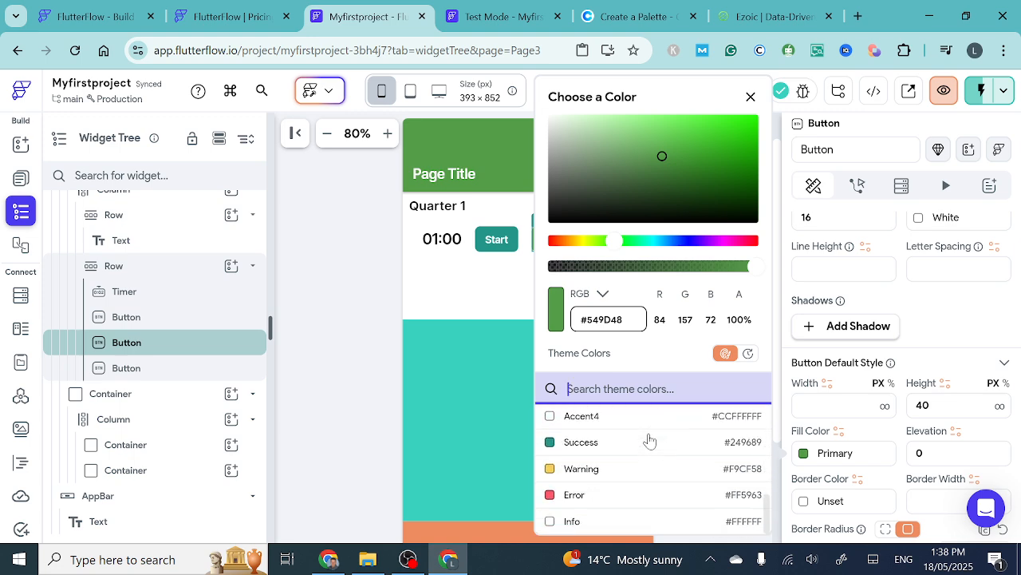
click(561, 497)
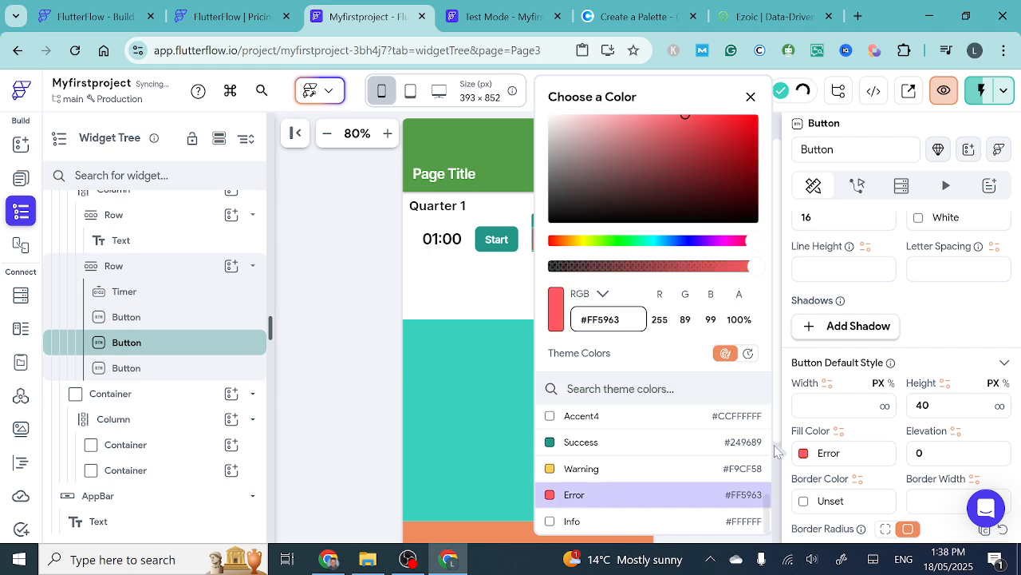
- Set the Reset button's fill color to the theme color Primary Text
click(445, 389)
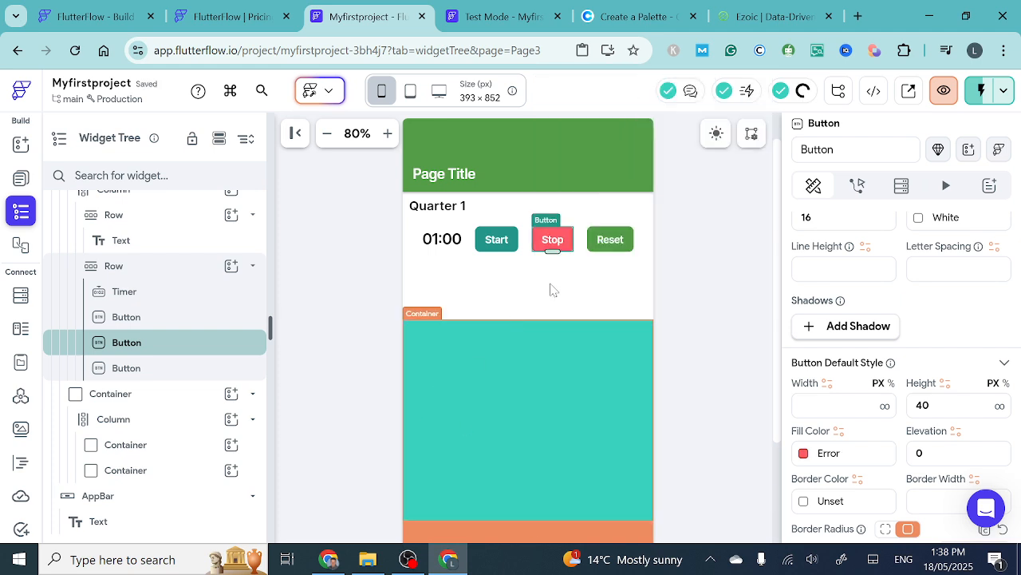
click(621, 251)
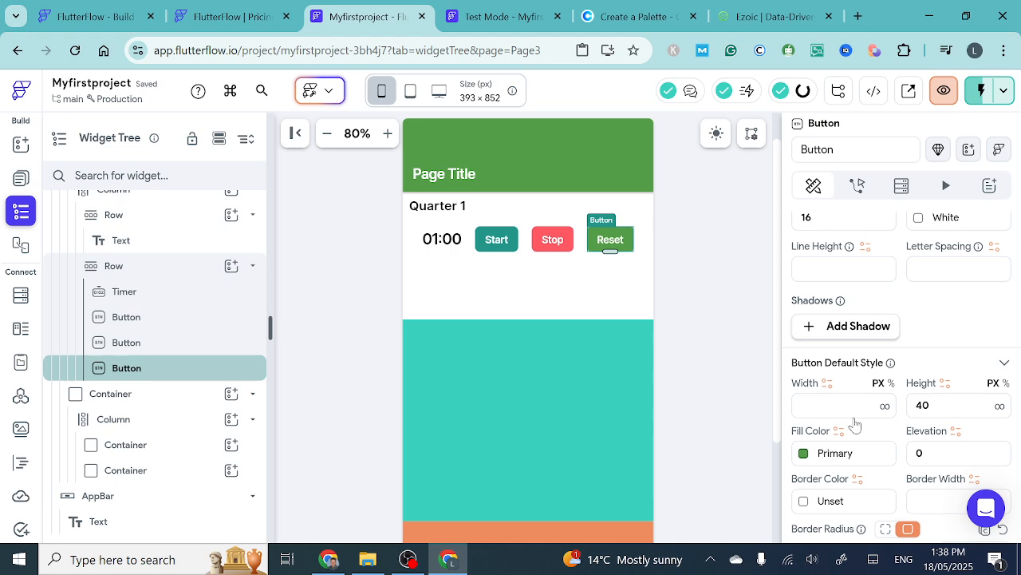
click(804, 457)
scroll(599, 479, down, 5)
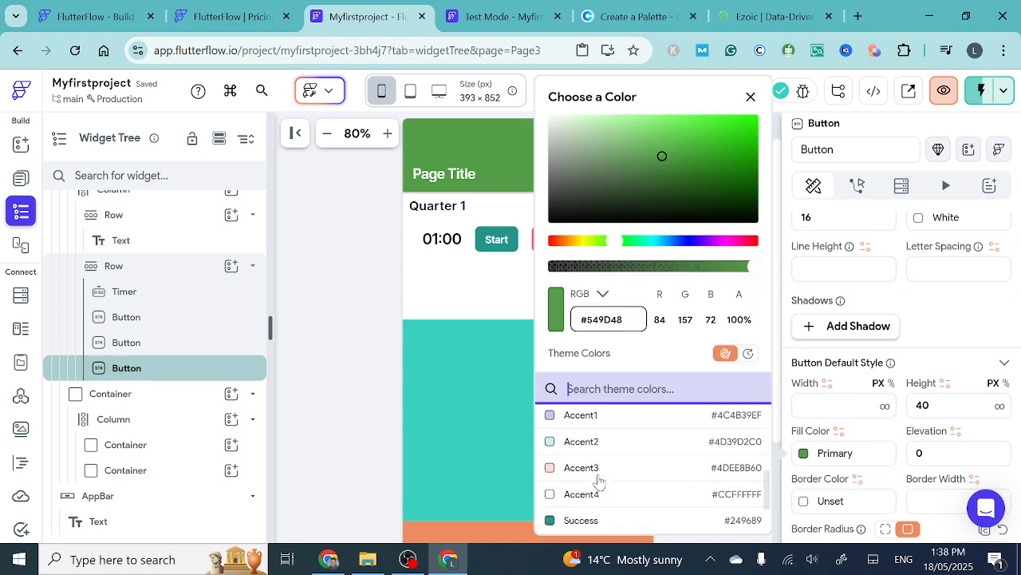
scroll(599, 479, up, 2)
click(550, 443)
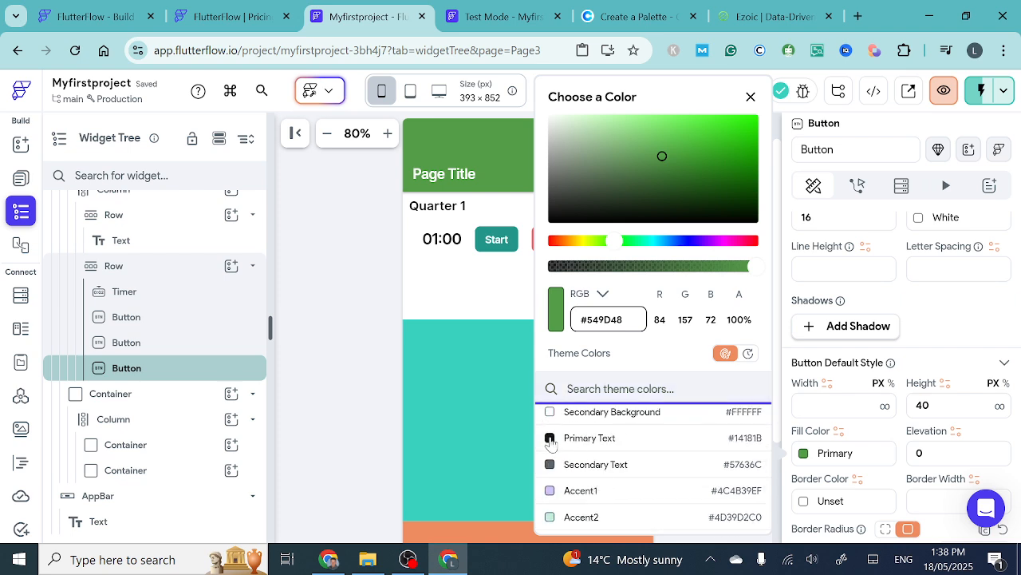
click(473, 420)
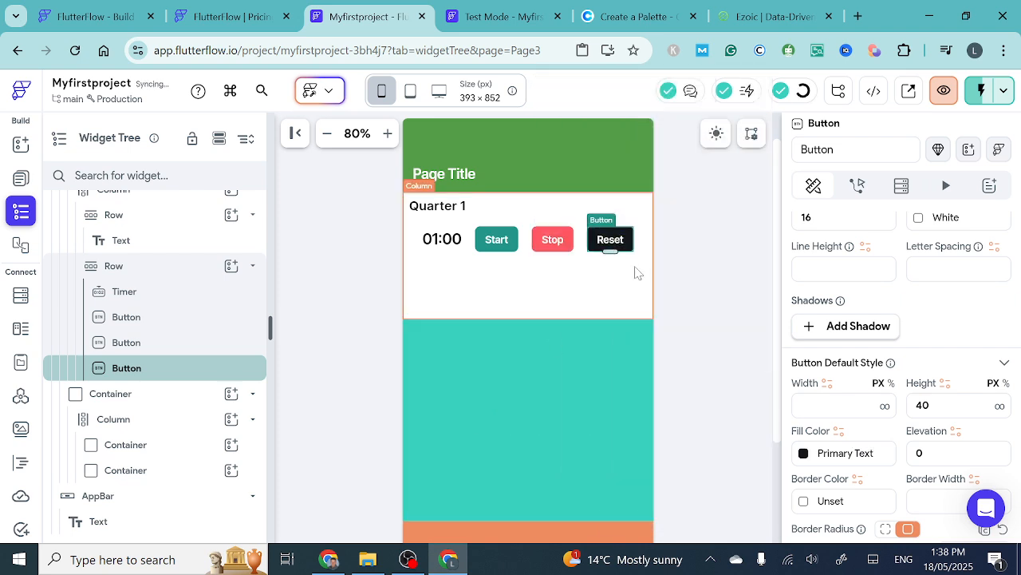
click(520, 395)
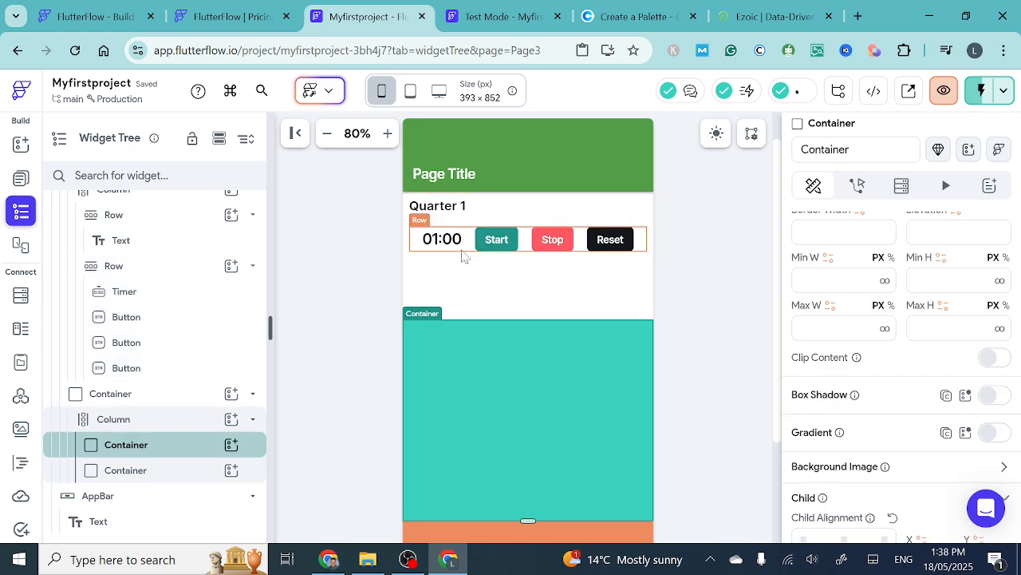
- Add an On Tap Timer action to the Start button with the action type Start Timer
click(474, 250)
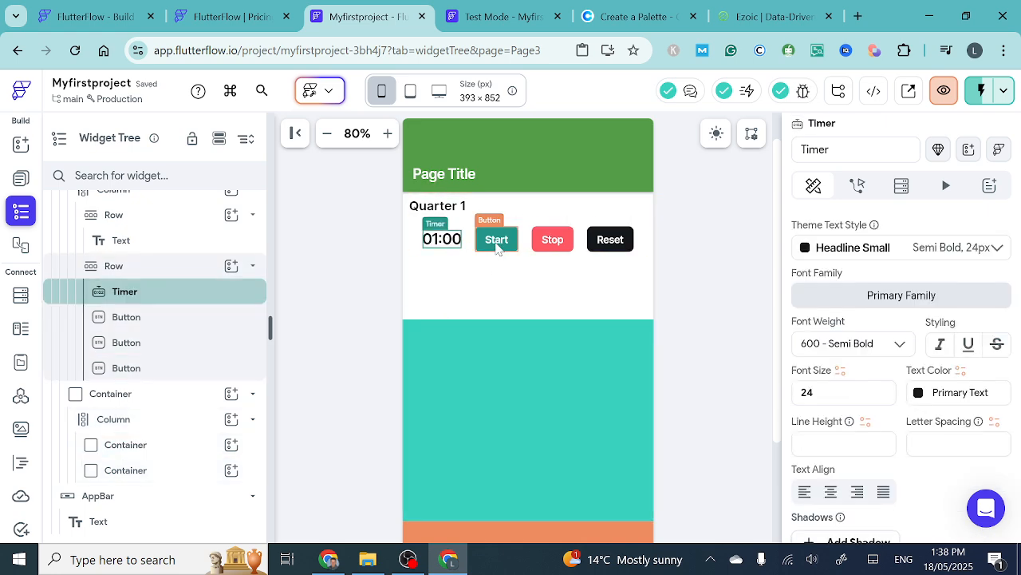
click(494, 242)
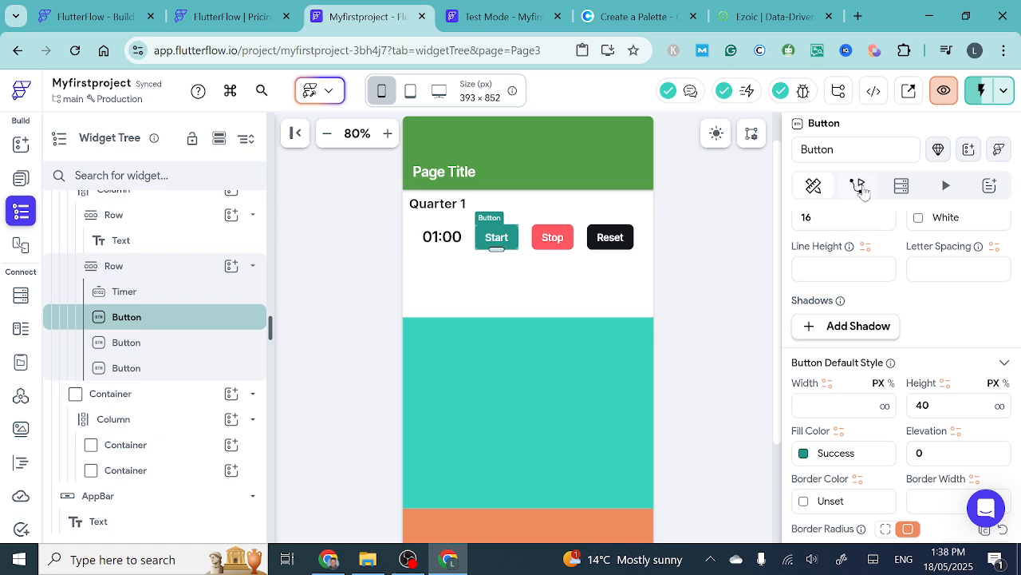
click(859, 186)
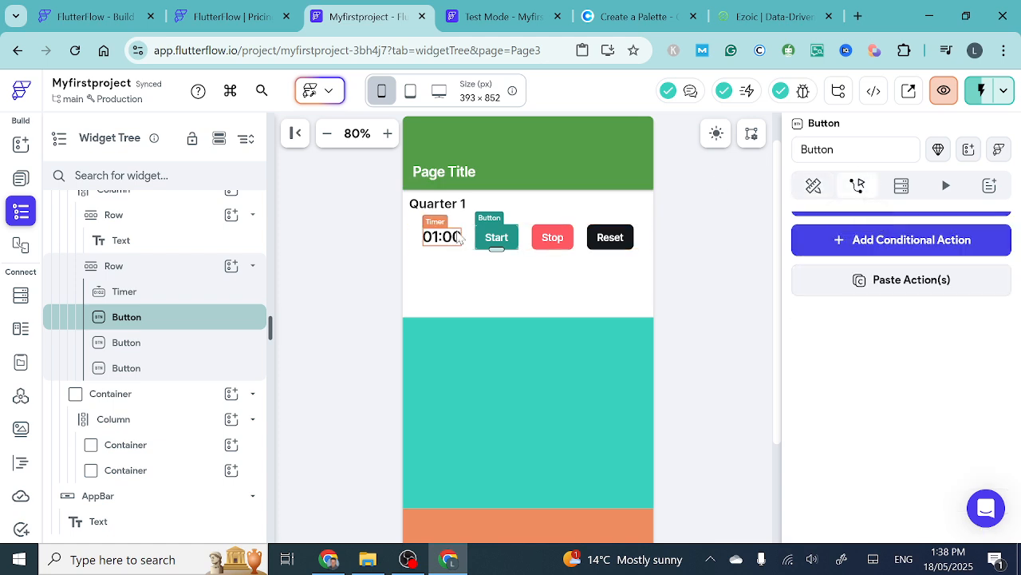
click(501, 322)
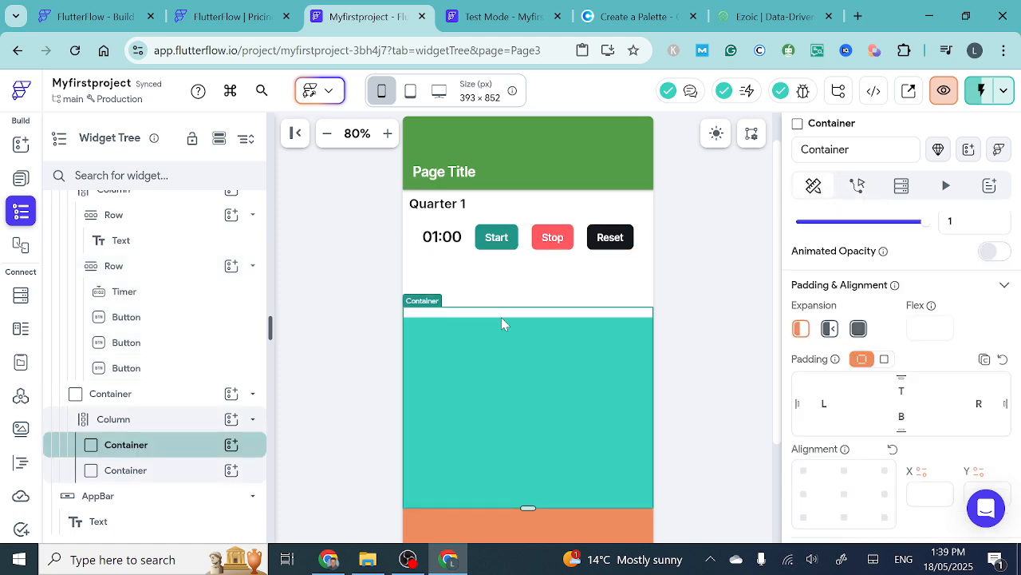
click(497, 243)
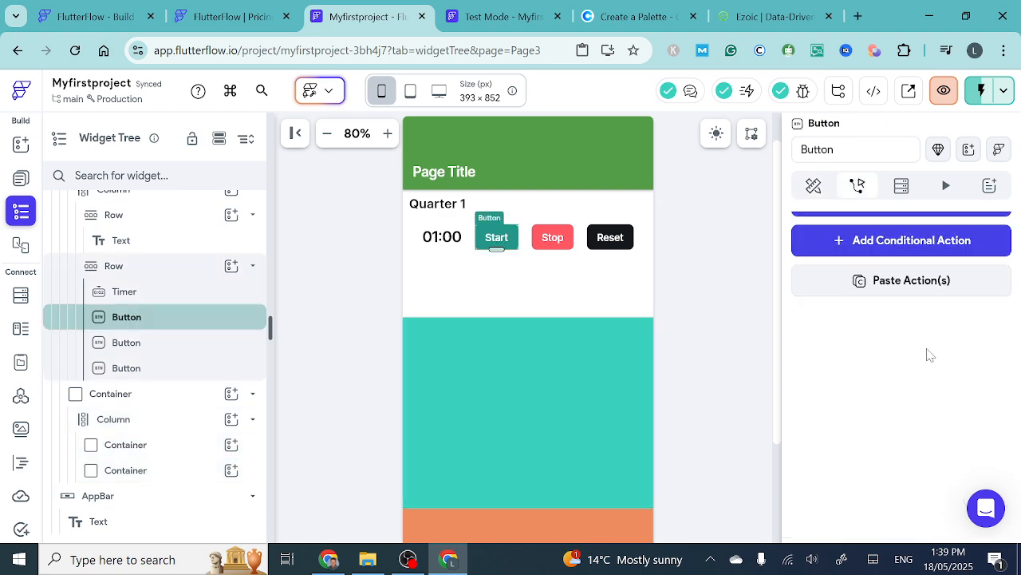
scroll(926, 351, up, 2)
click(893, 307)
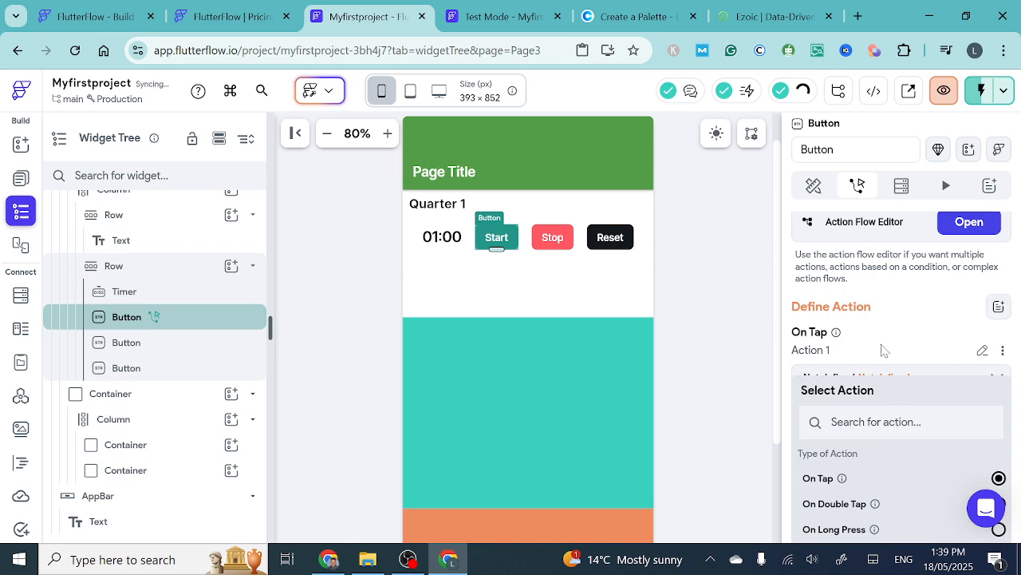
scroll(880, 359, down, 3)
scroll(880, 367, down, 4)
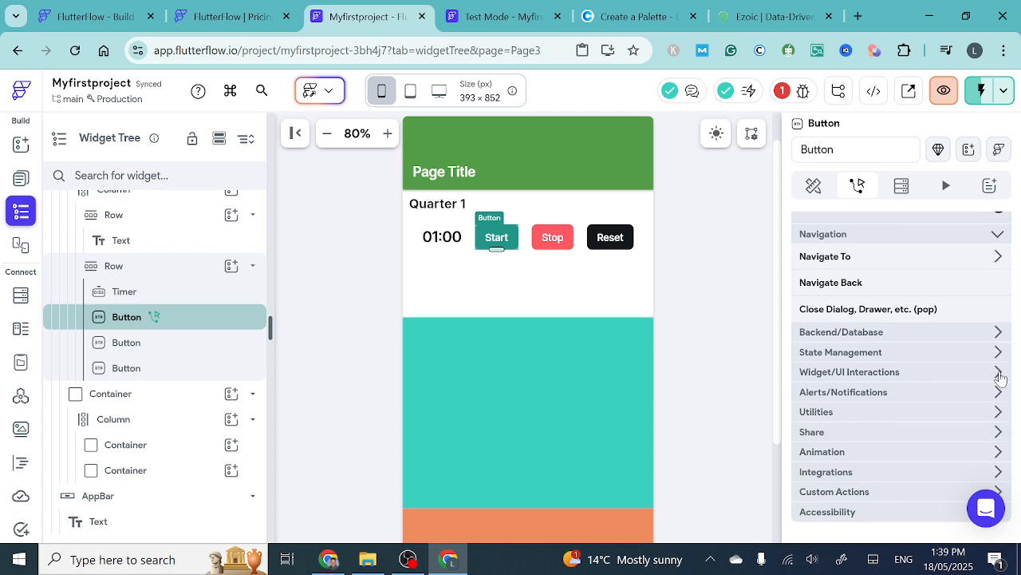
click(999, 374)
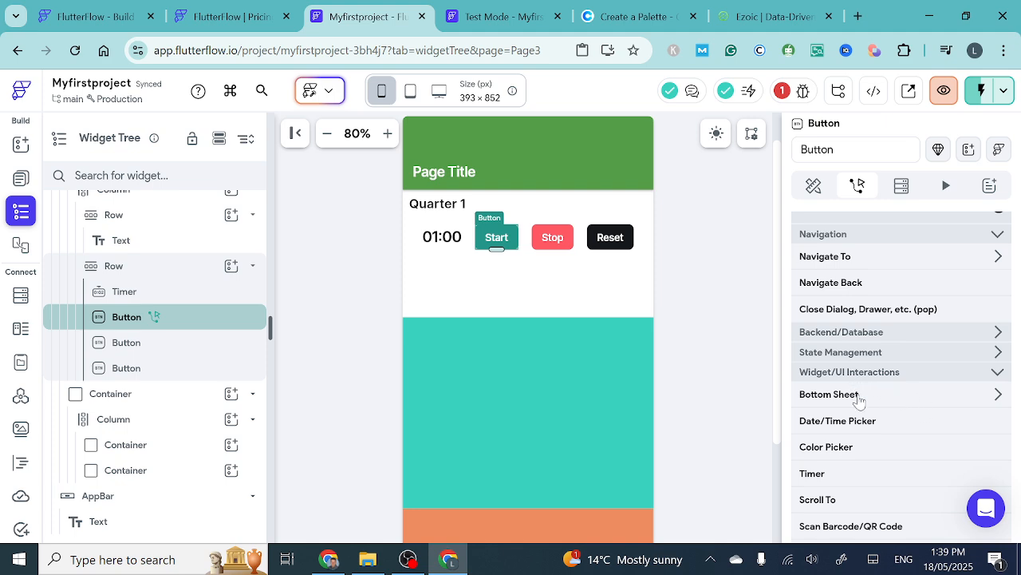
click(816, 475)
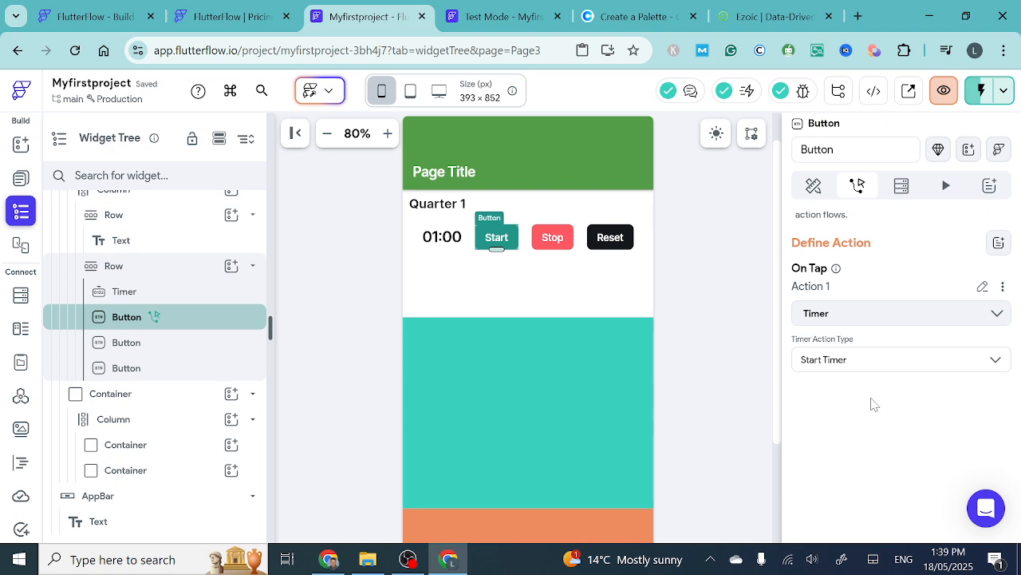
scroll(873, 404, down, 1)
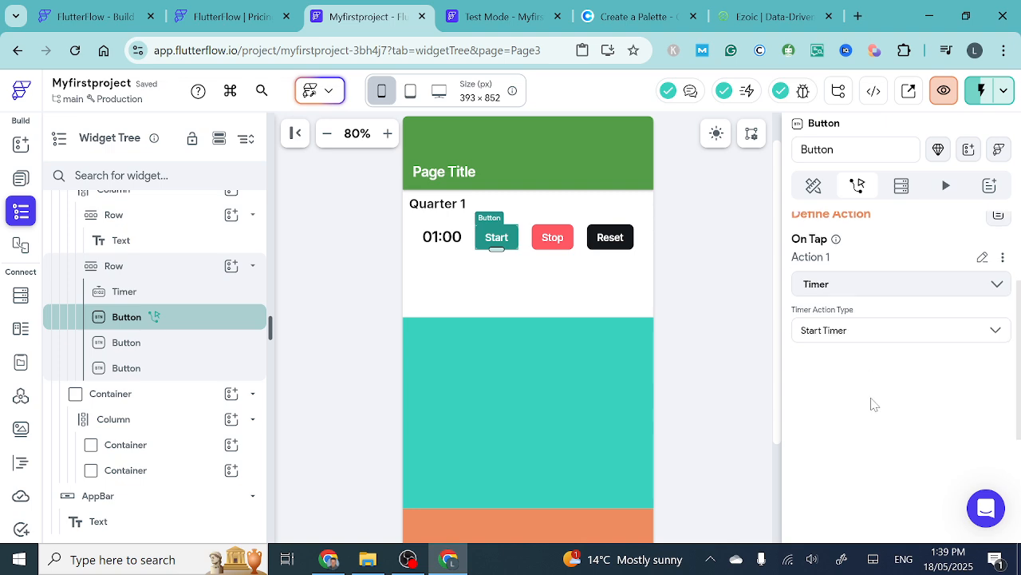
- Give the Stop button an On Tap Timer action with the action type Stop Timer
click(549, 244)
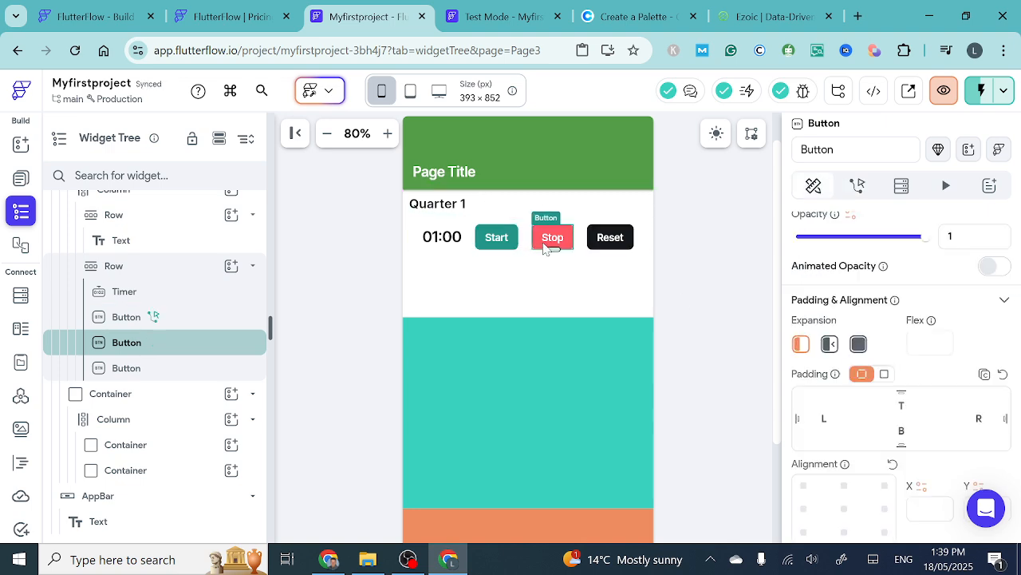
click(858, 187)
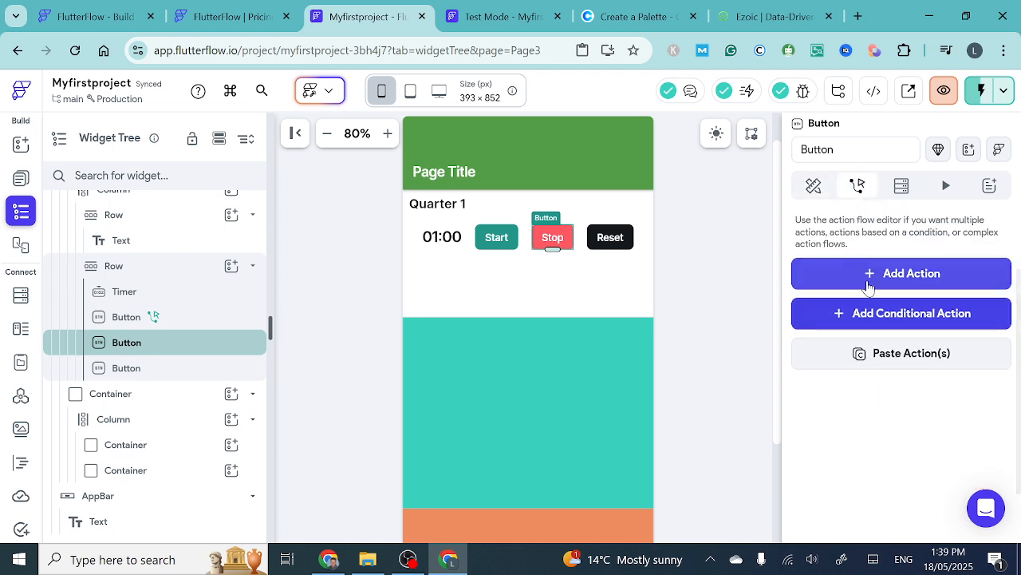
click(869, 275)
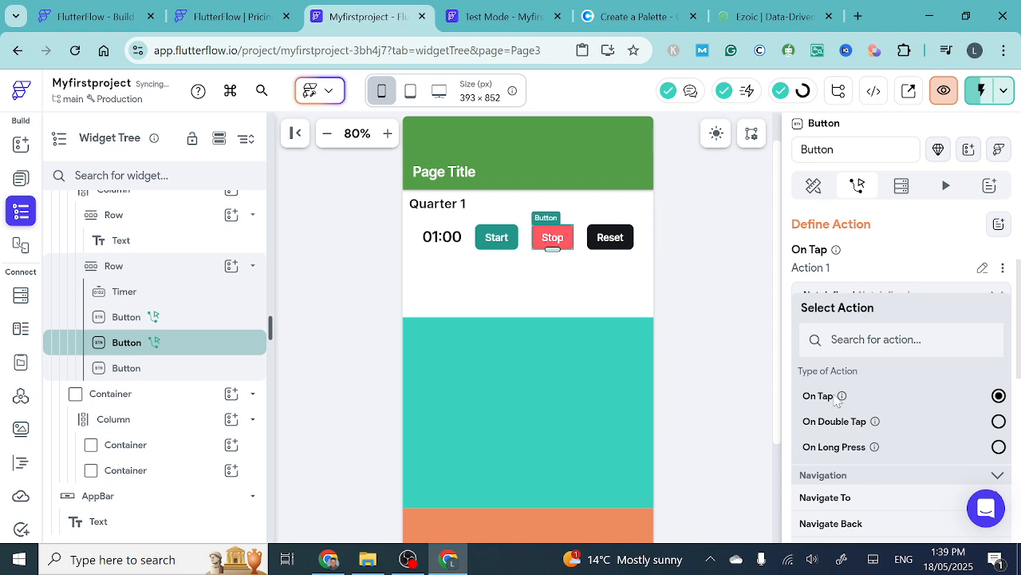
scroll(847, 449, down, 1)
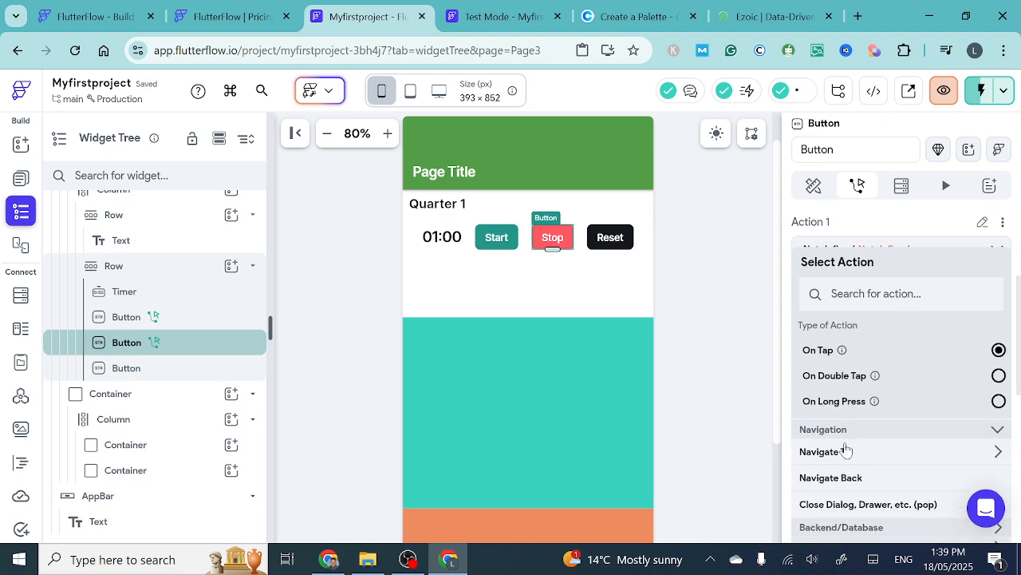
scroll(847, 449, down, 3)
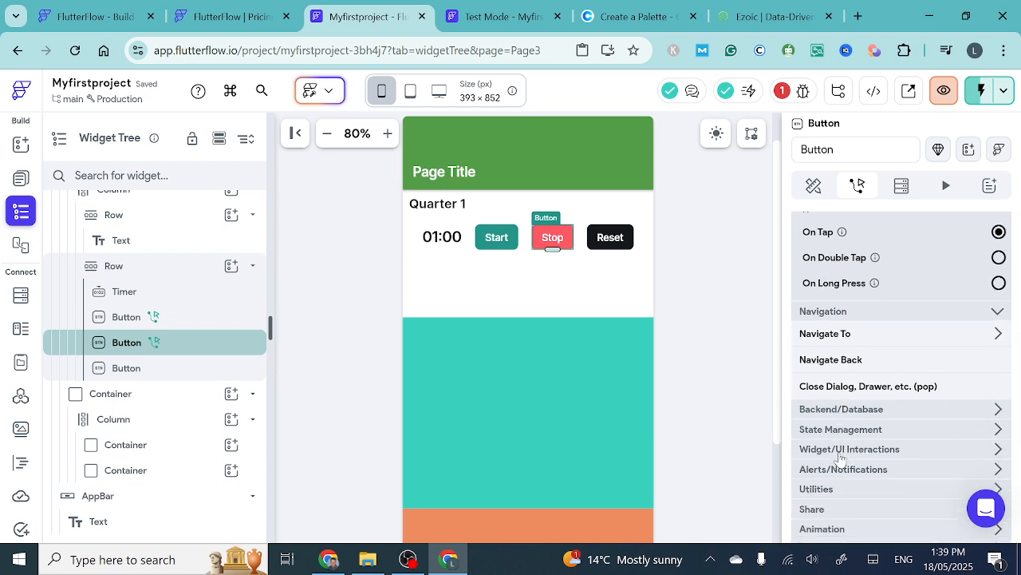
click(840, 452)
scroll(860, 461, down, 2)
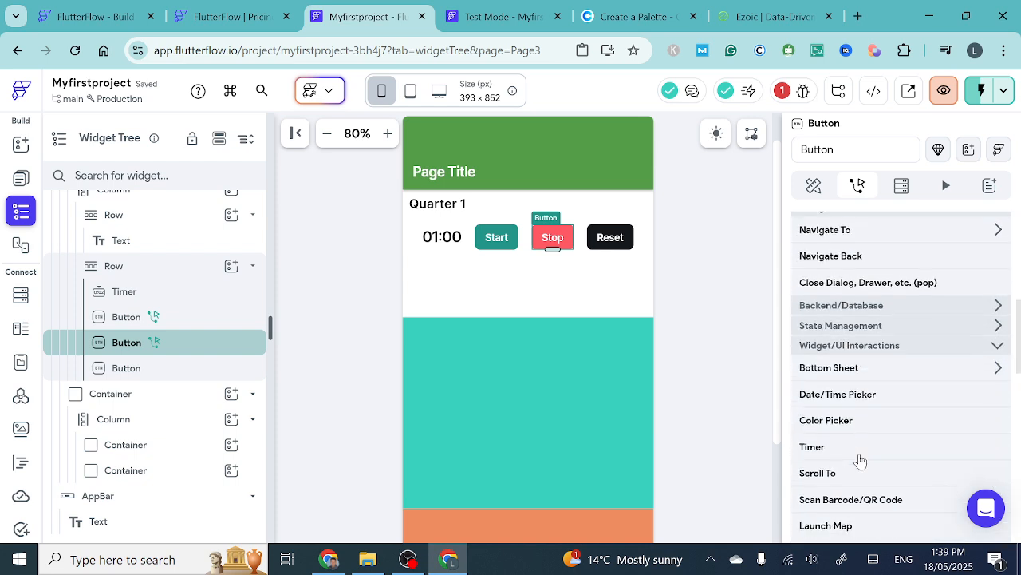
click(828, 449)
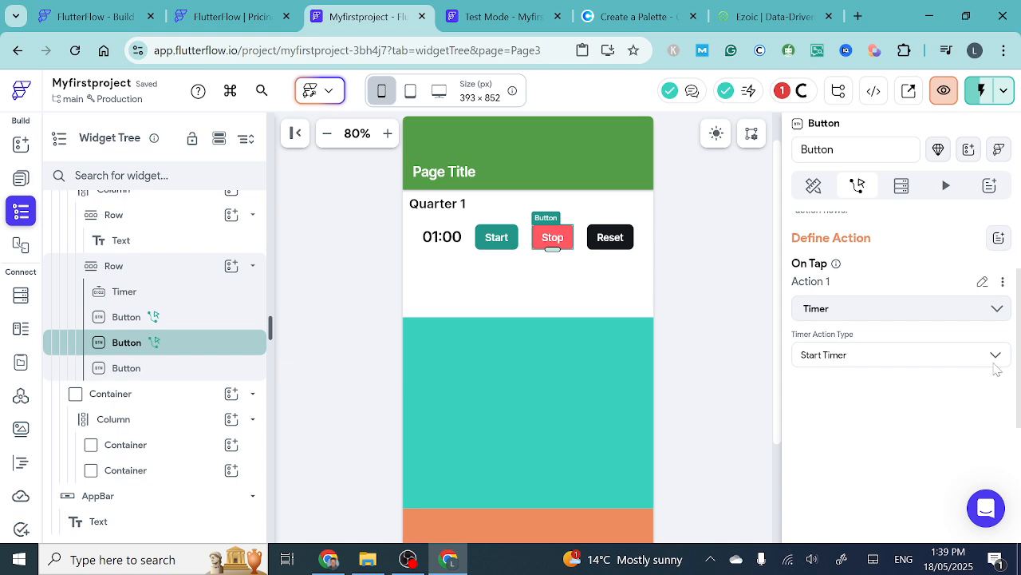
click(995, 356)
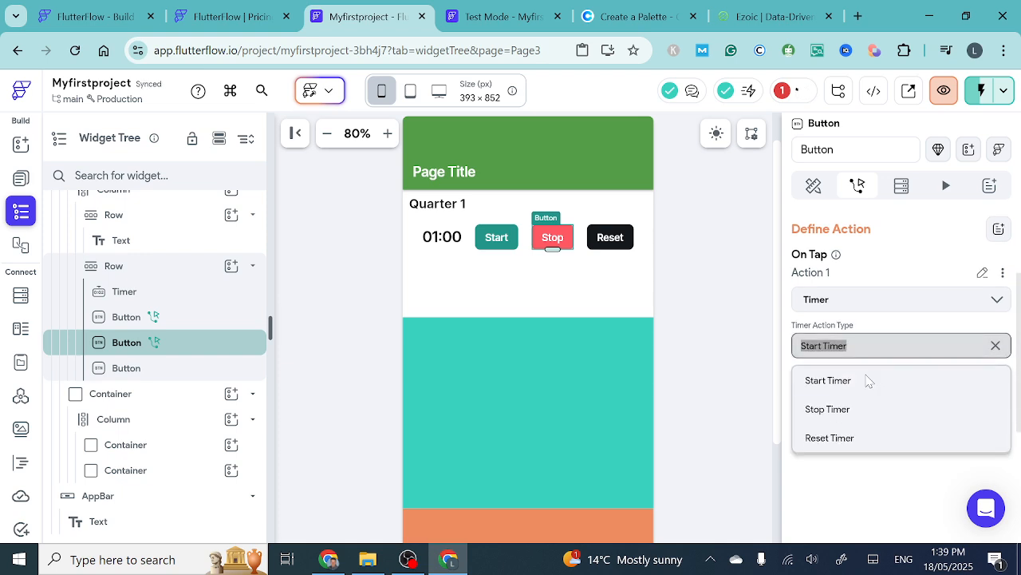
click(826, 411)
- Give the Reset button an On Tap Timer action with the action type Reset Timer
click(621, 241)
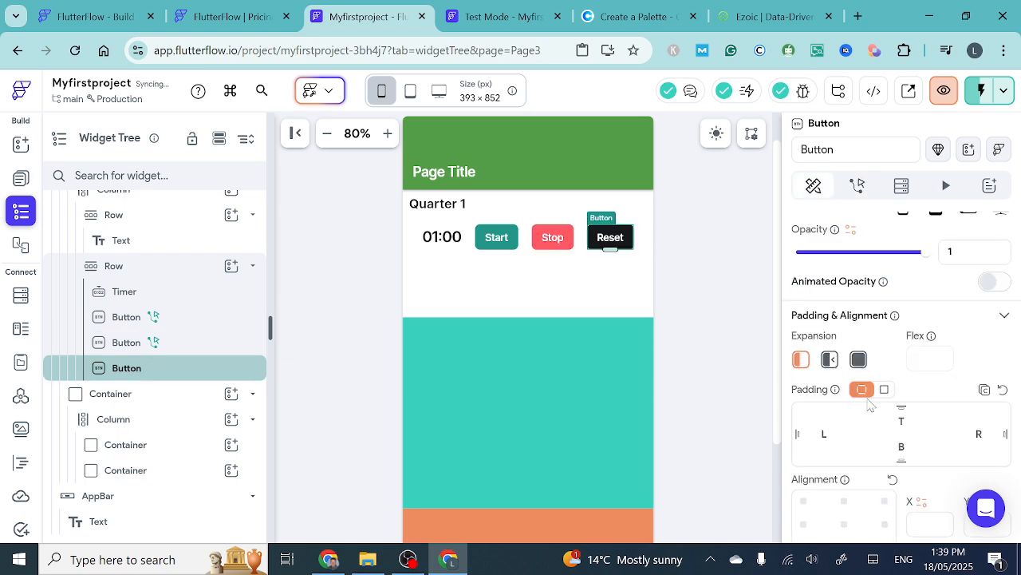
click(857, 187)
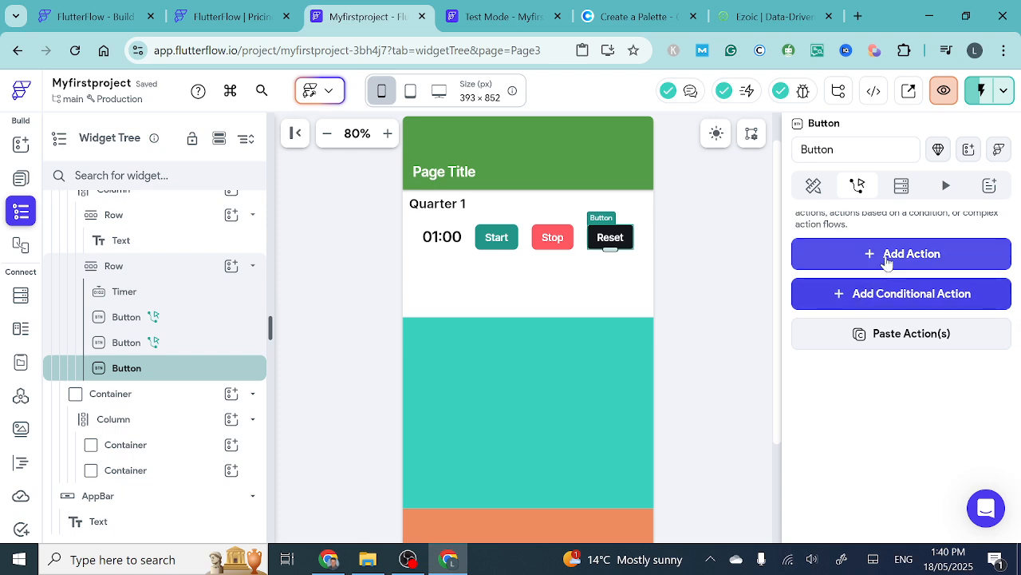
click(886, 257)
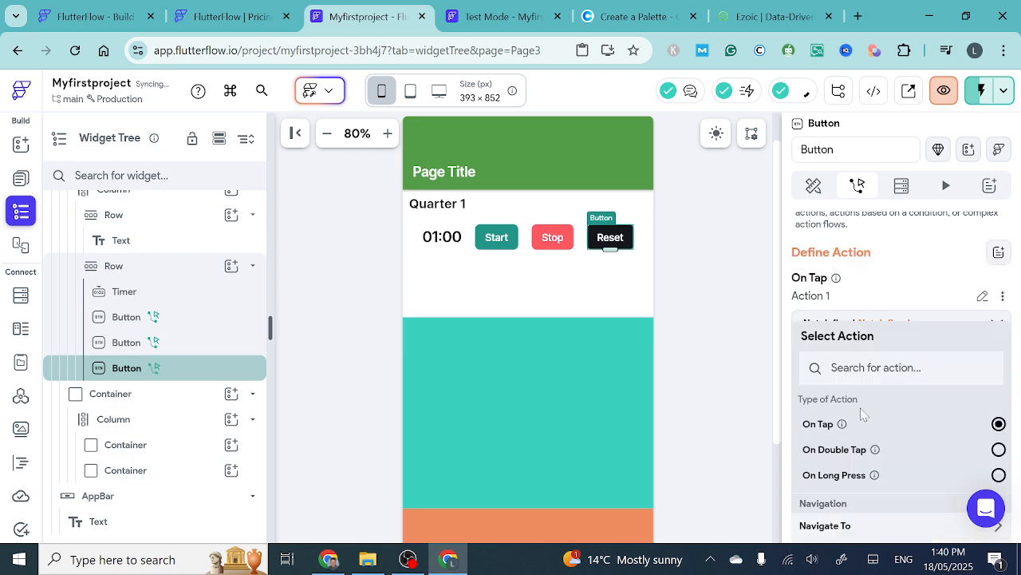
scroll(862, 414, down, 2)
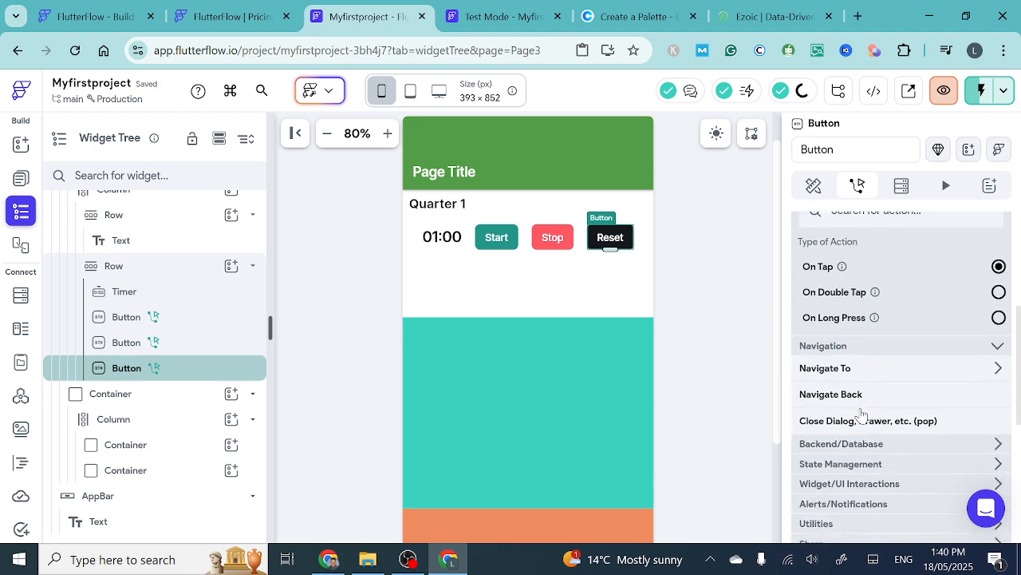
click(836, 466)
scroll(836, 463, down, 1)
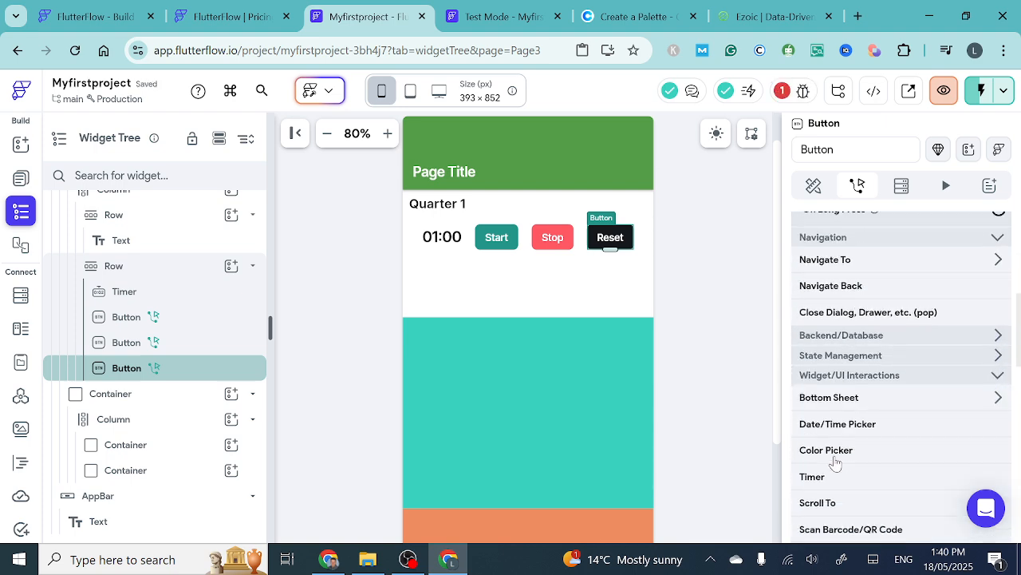
click(832, 463)
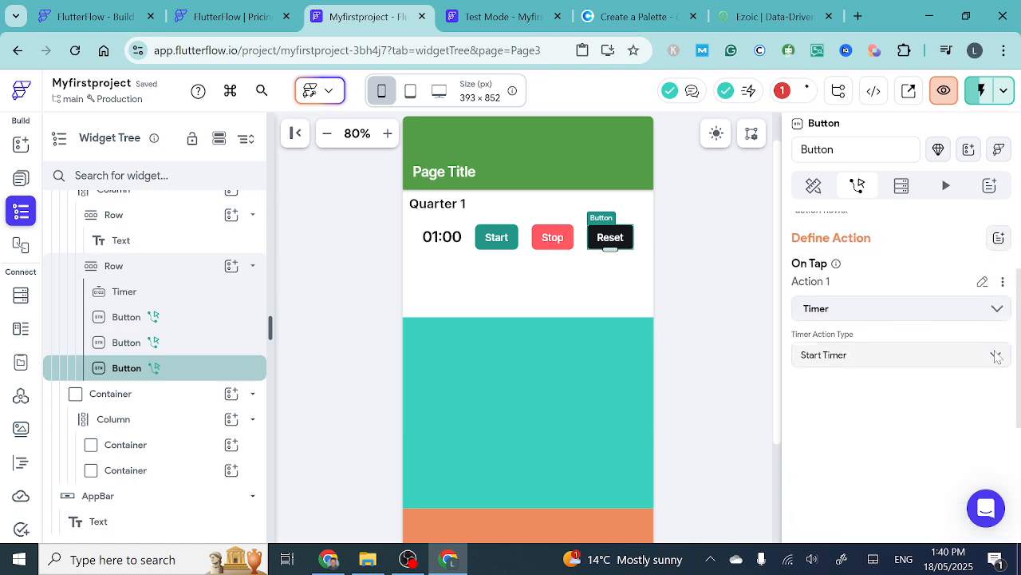
click(996, 357)
click(813, 441)
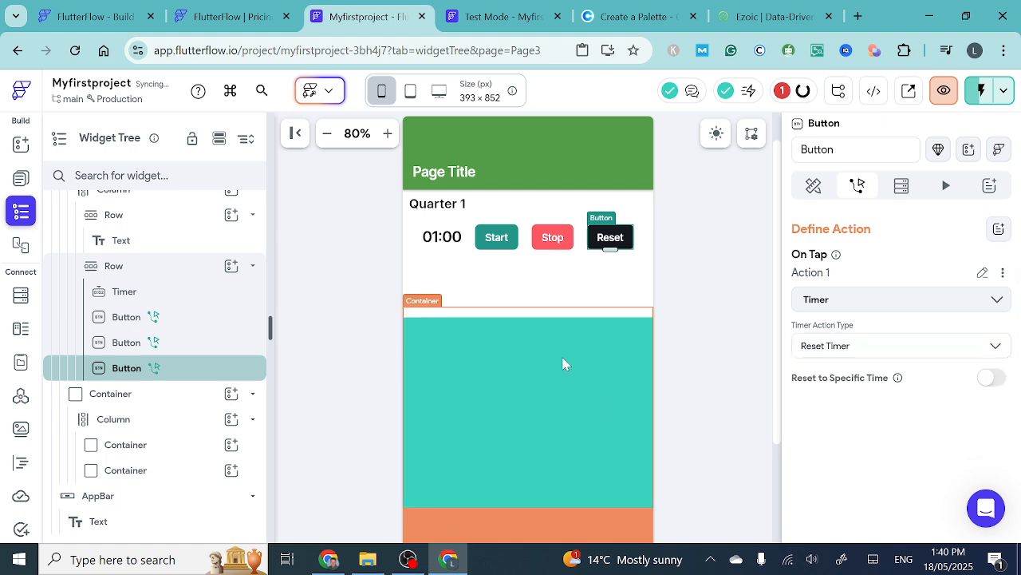
click(527, 305)
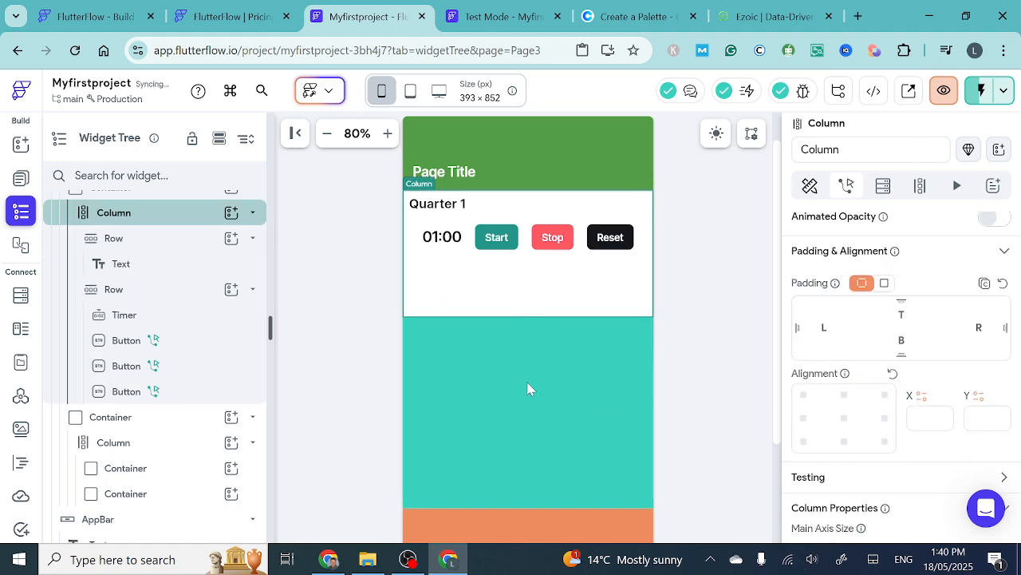
scroll(529, 388, up, 1)
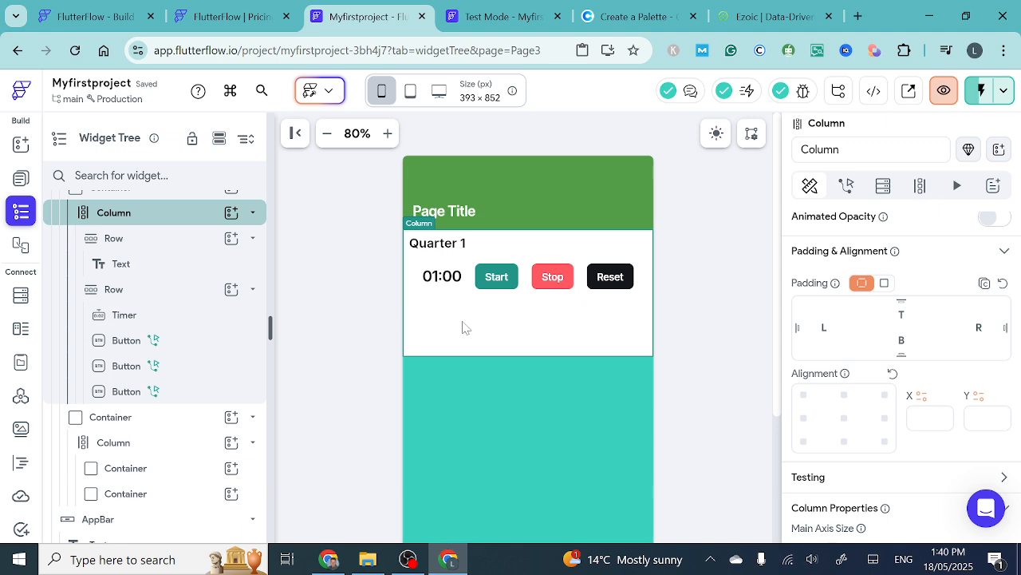
click(421, 288)
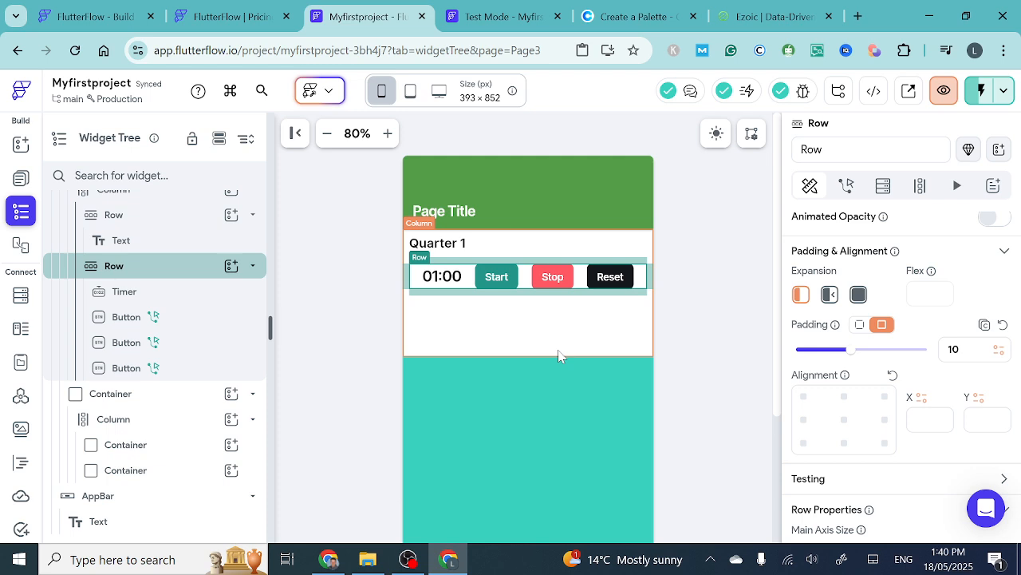
click(510, 336)
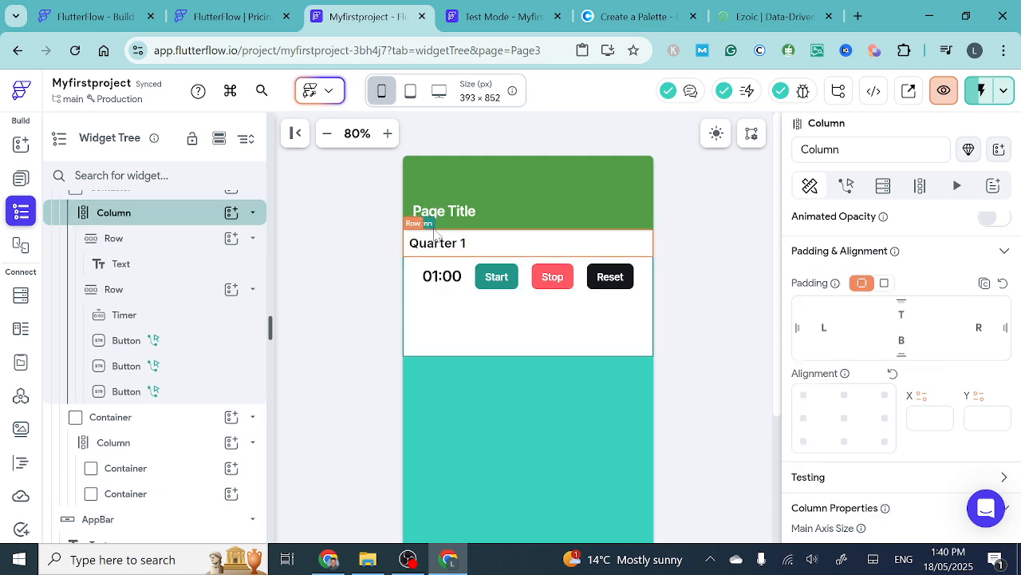
- Reduce the height of the Container holding Quarter 1 and the timer row to about 132 px
mouse_move(421, 224)
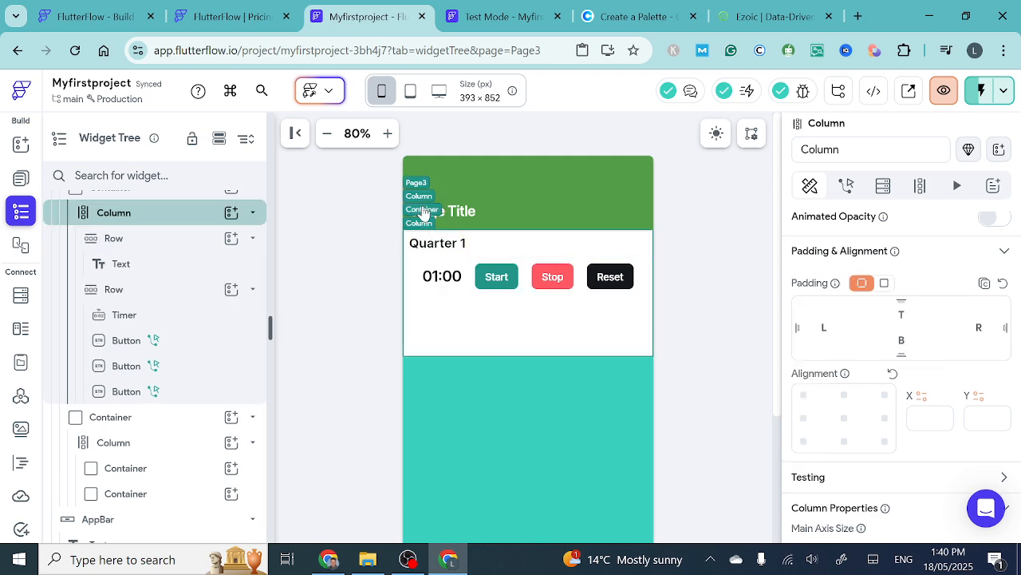
click(422, 209)
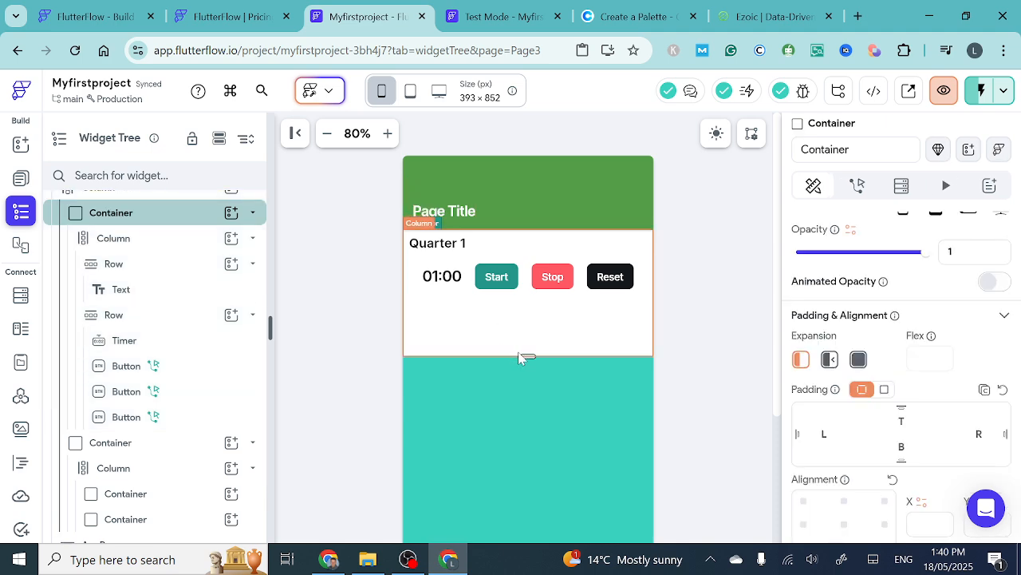
drag(528, 356, 528, 312)
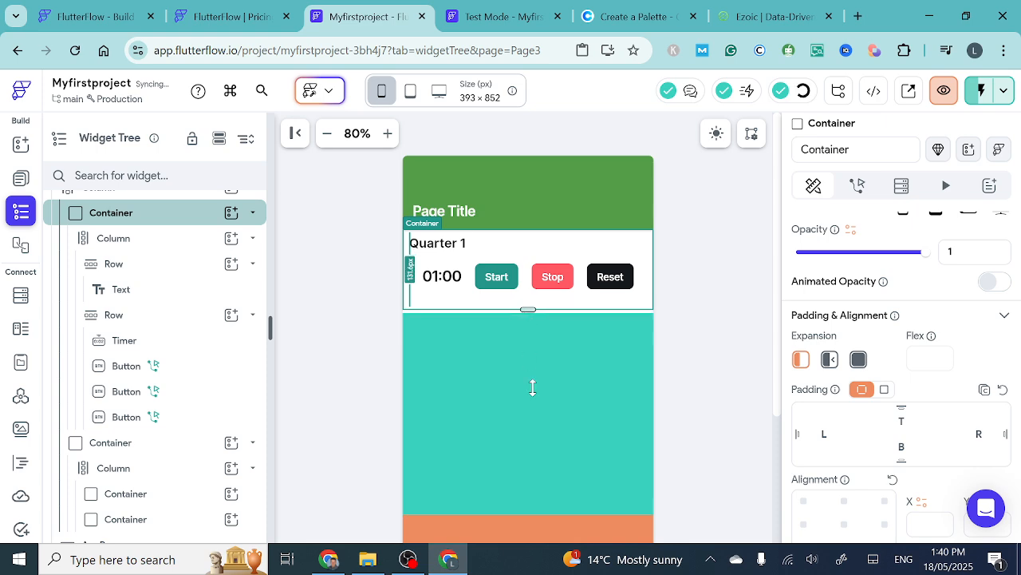
scroll(535, 409, down, 2)
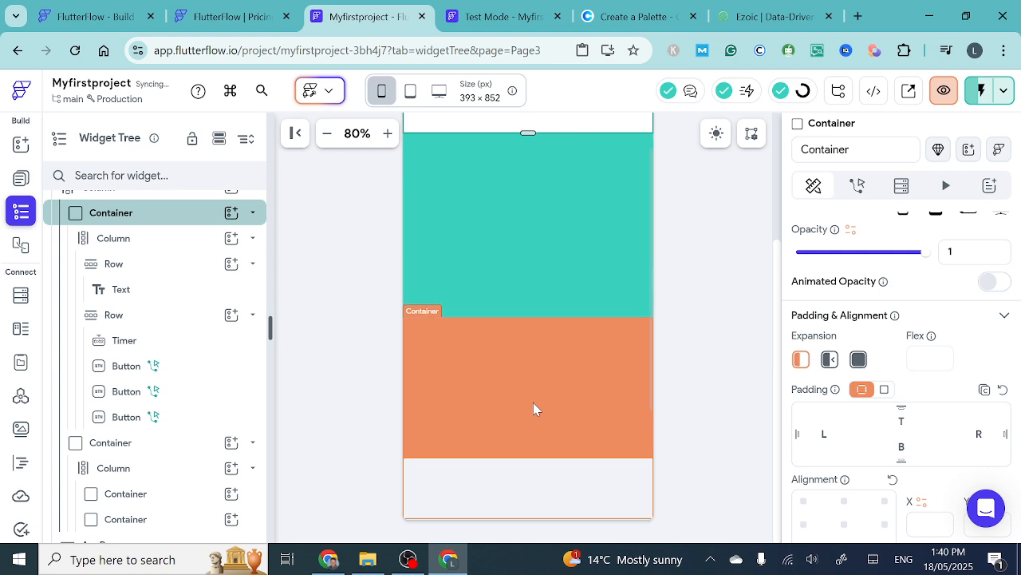
scroll(535, 408, up, 1)
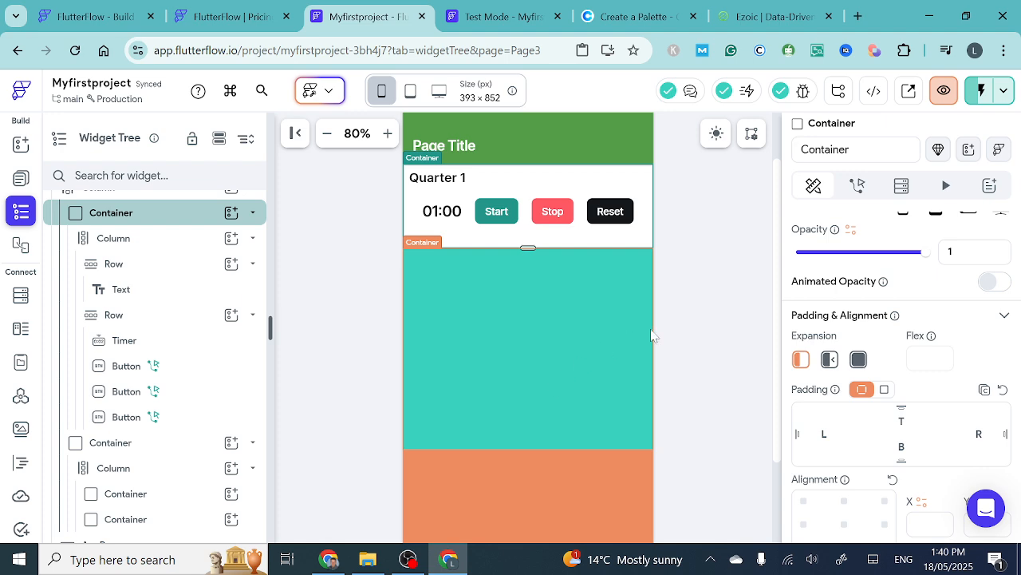
- Change the fill color of the teal Container below the timer section to the theme color Primary Background
click(554, 353)
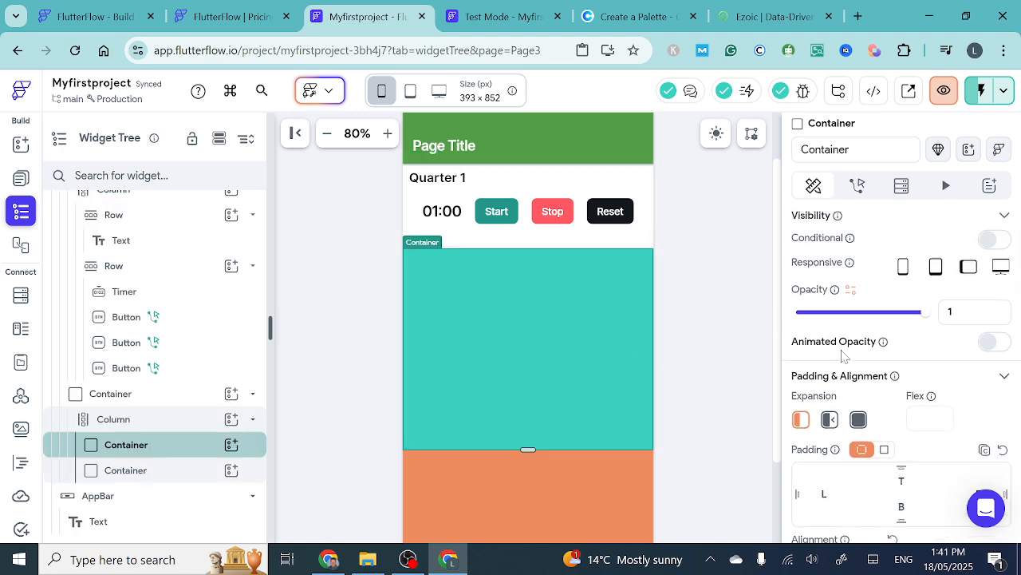
scroll(846, 356, down, 6)
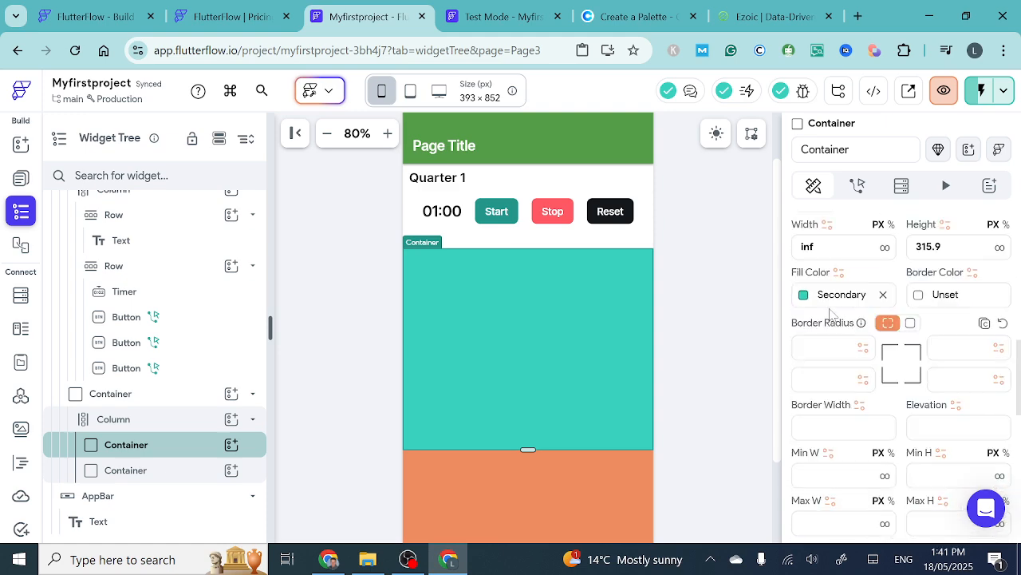
click(806, 295)
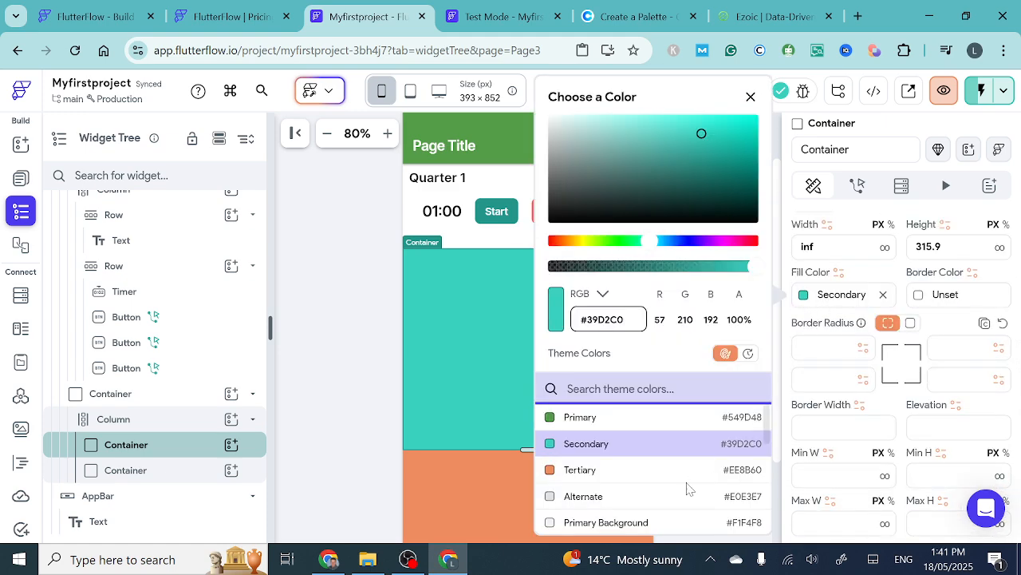
scroll(686, 485, down, 2)
scroll(688, 489, up, 1)
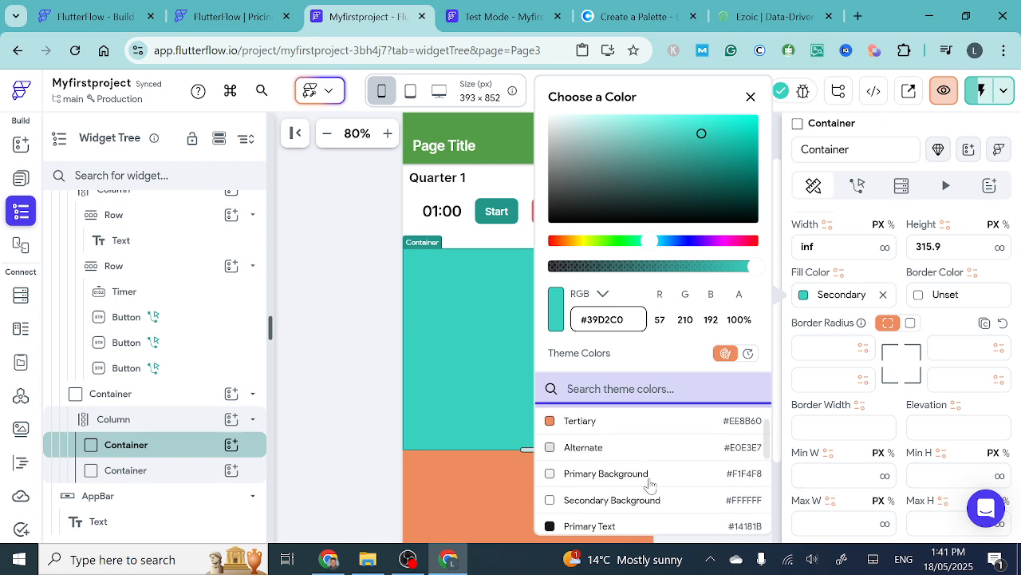
click(550, 477)
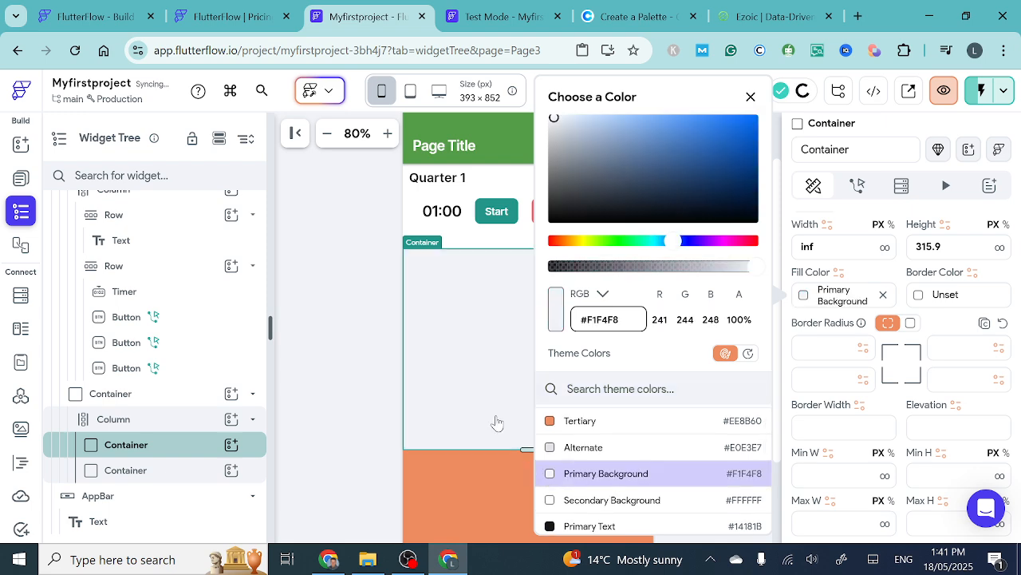
click(457, 359)
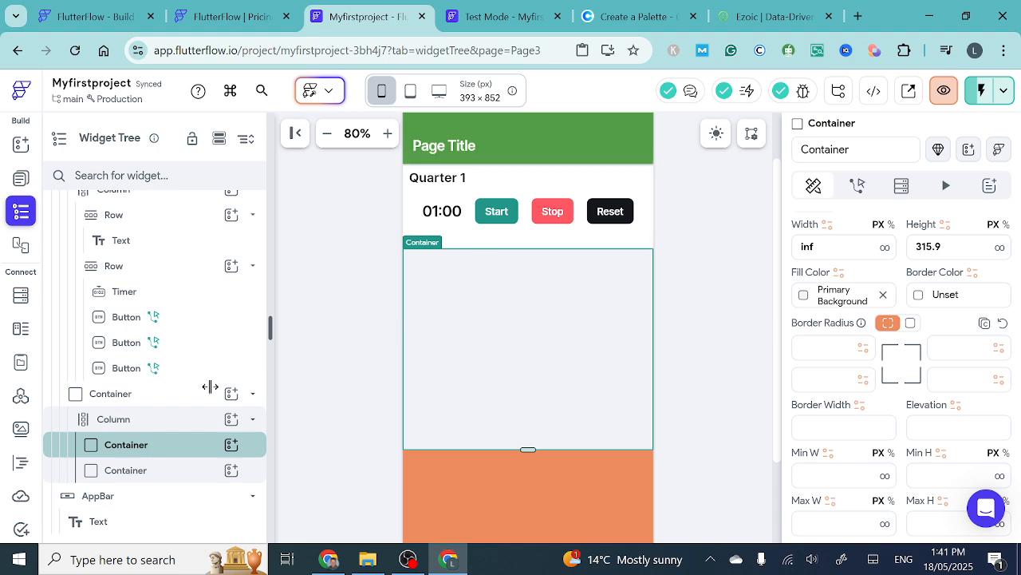
- Add two Rows inside the Primary Background Container, wrapping them together in a Column
click(232, 444)
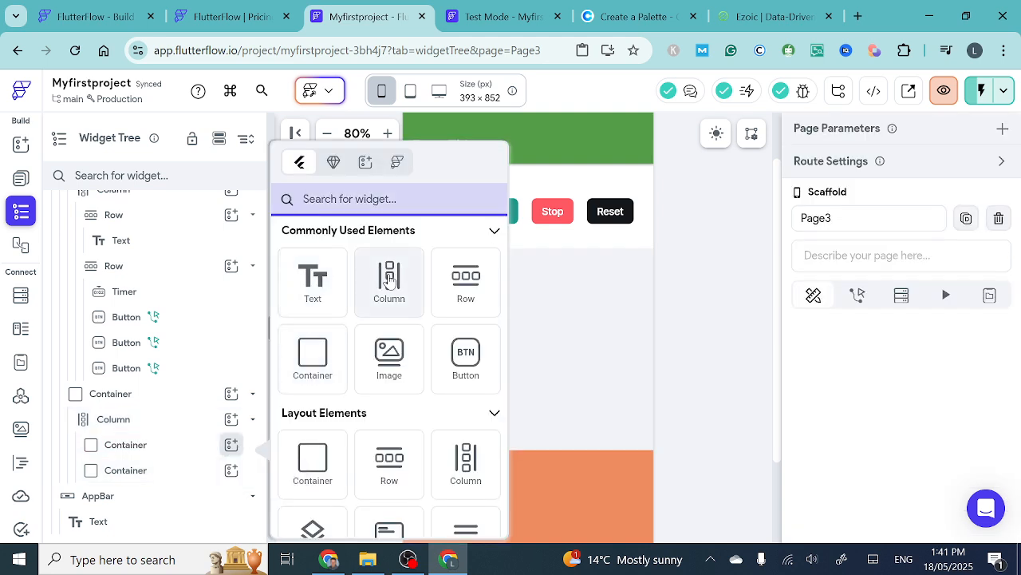
click(468, 280)
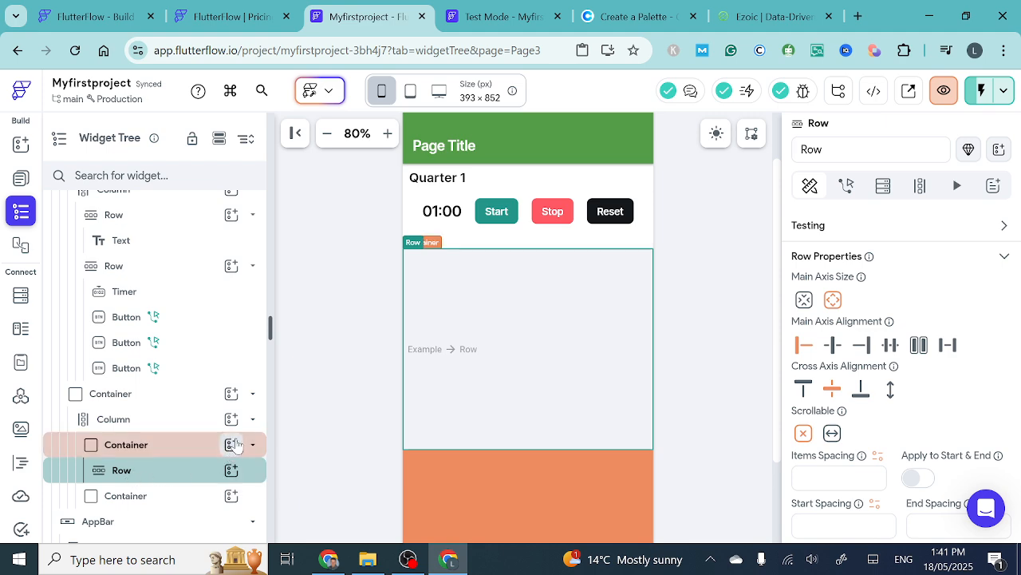
click(232, 445)
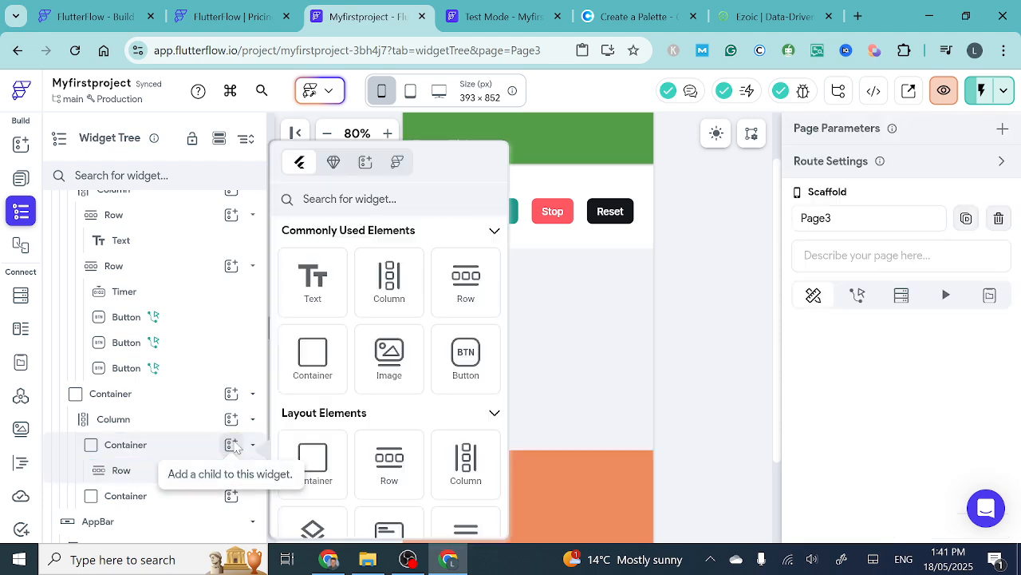
click(477, 289)
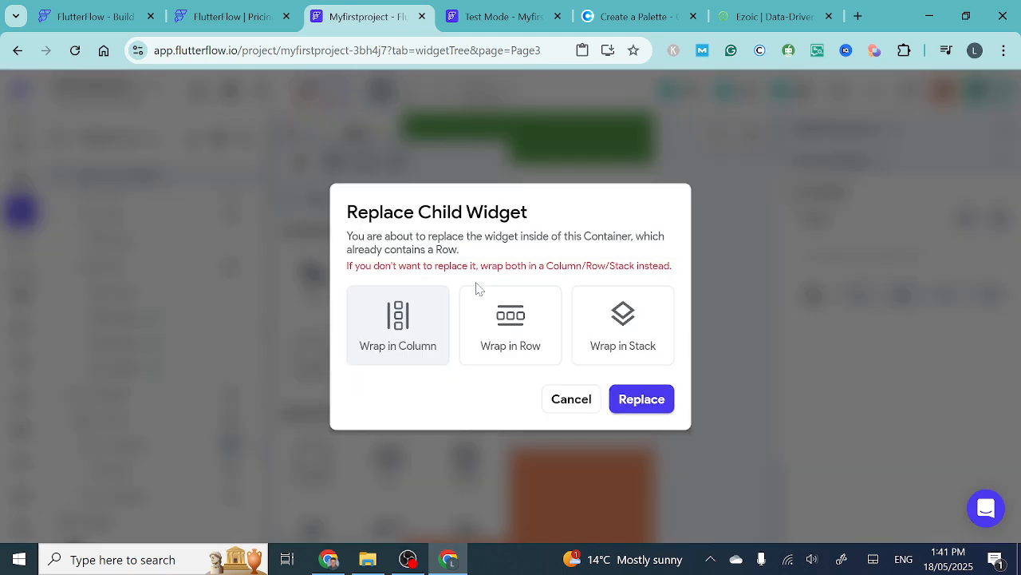
click(661, 404)
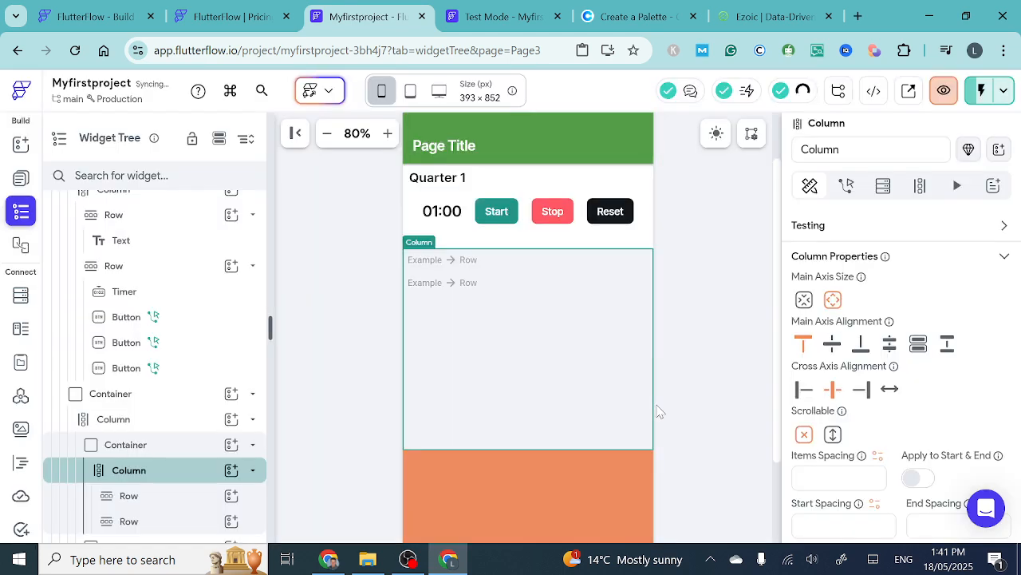
click(660, 405)
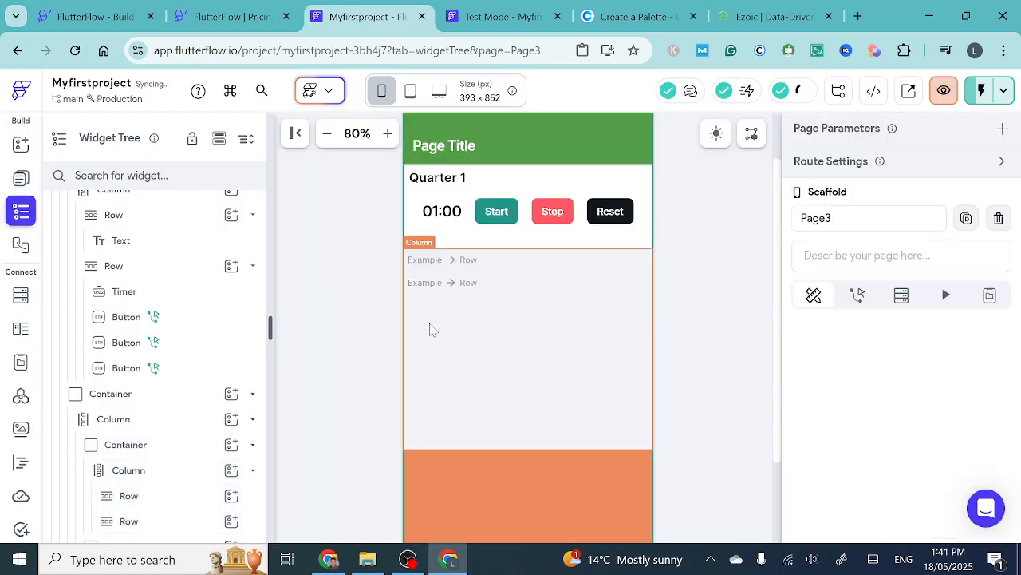
- Add a Text widget to the first of the two new Rows and set its text to 0
click(452, 263)
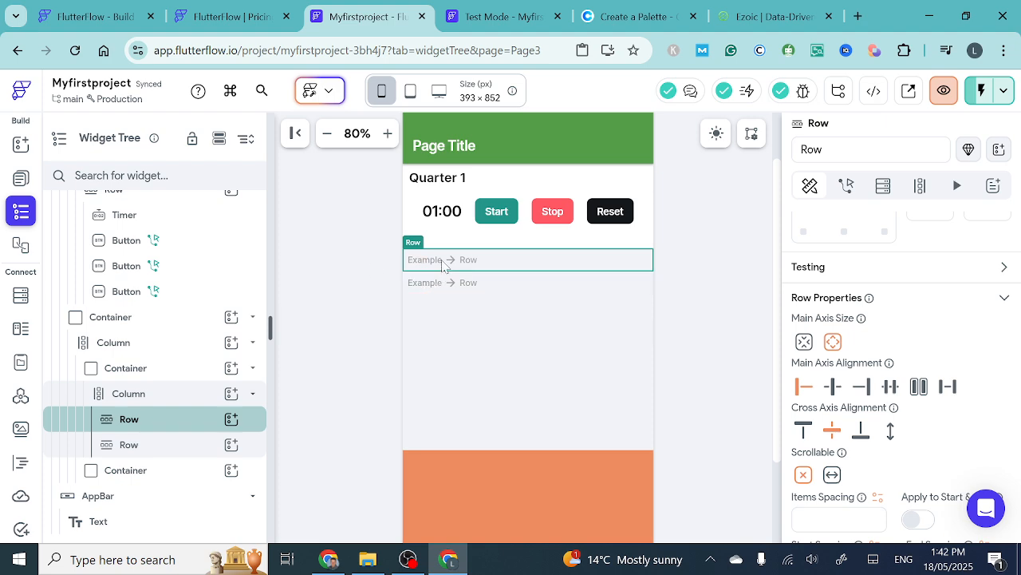
click(20, 145)
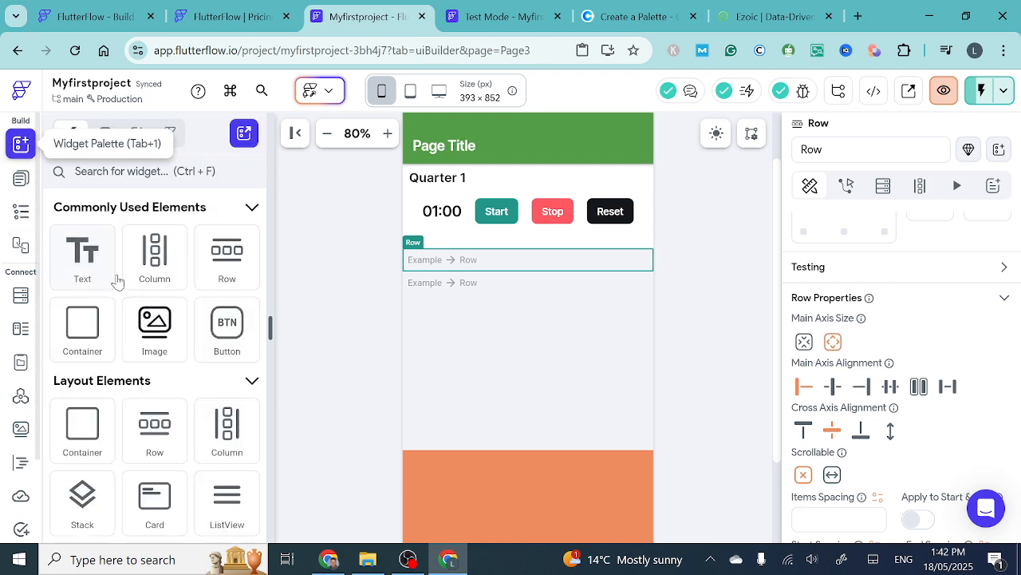
drag(355, 260, 433, 268)
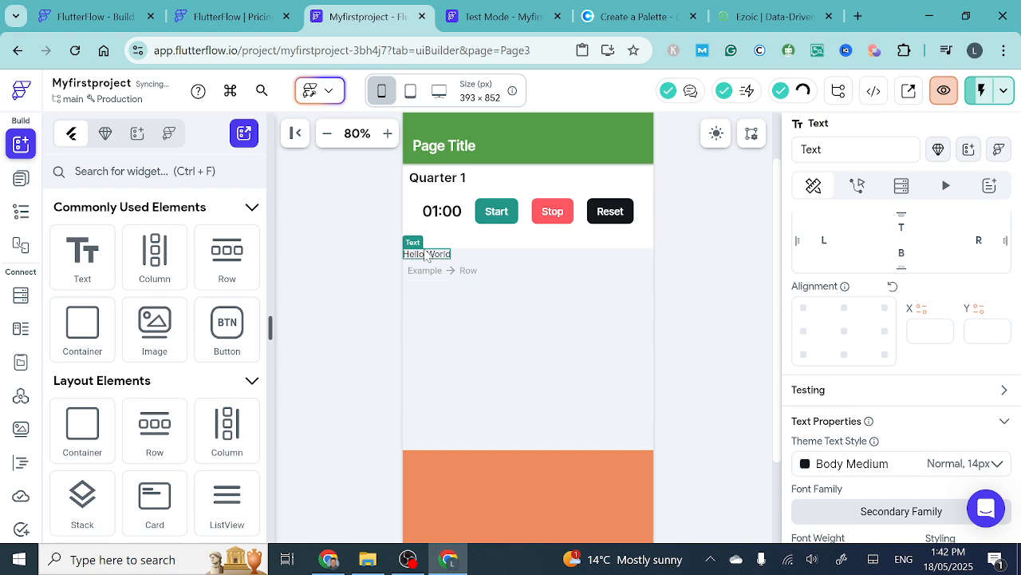
scroll(855, 359, up, 6)
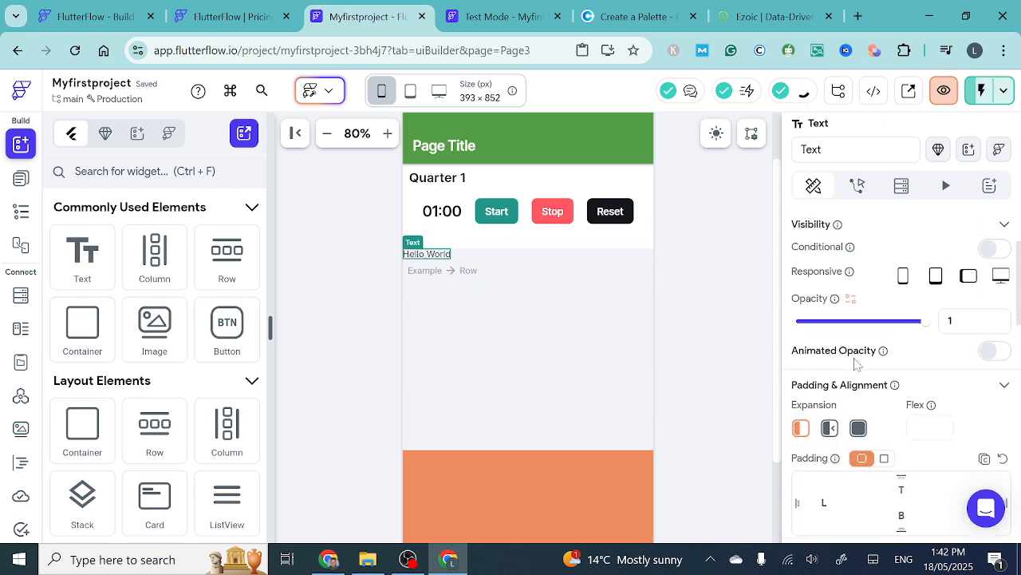
drag(857, 283, 786, 283)
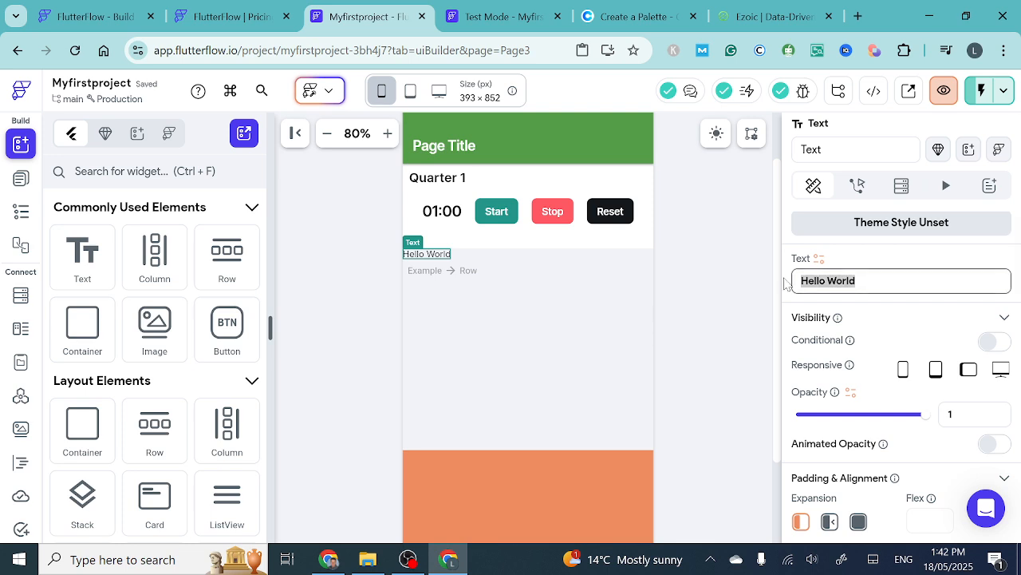
key(BackSpace)
click(465, 335)
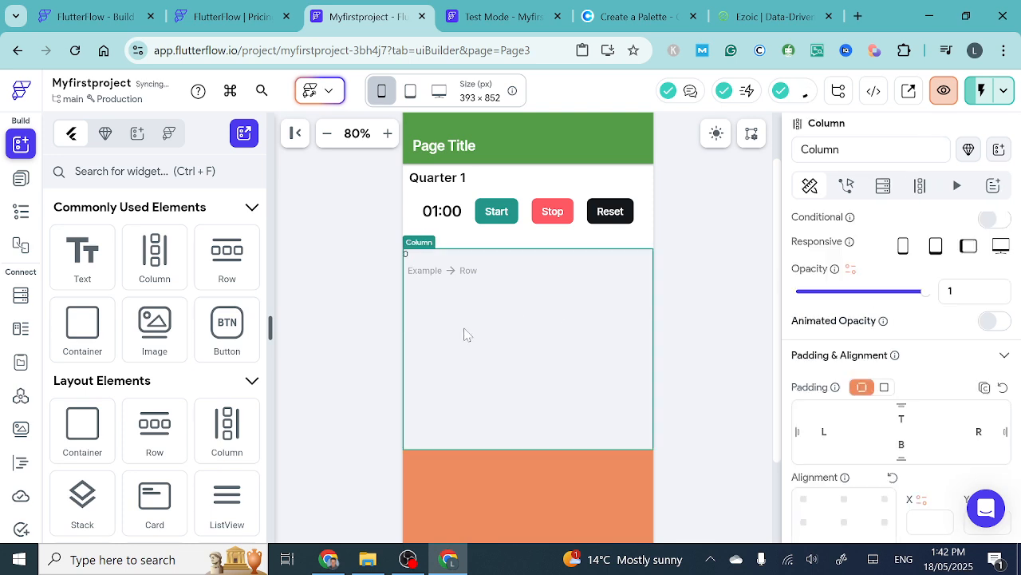
- Place a Button after the 0 text in the first Row and duplicate it beside itself
click(407, 259)
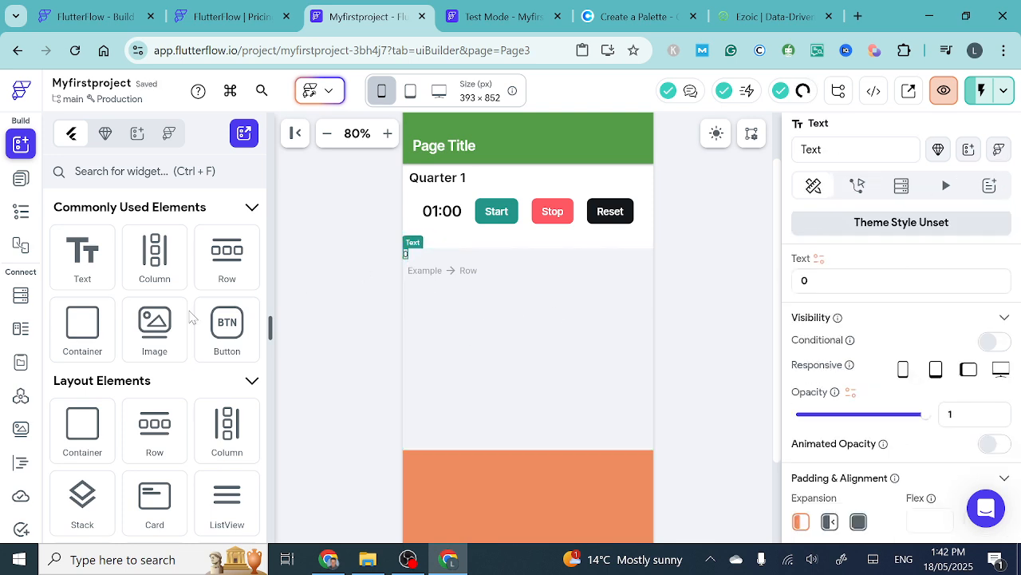
mouse_move(227, 319)
mouse_down()
mouse_move(409, 292)
mouse_move(427, 260)
mouse_up()
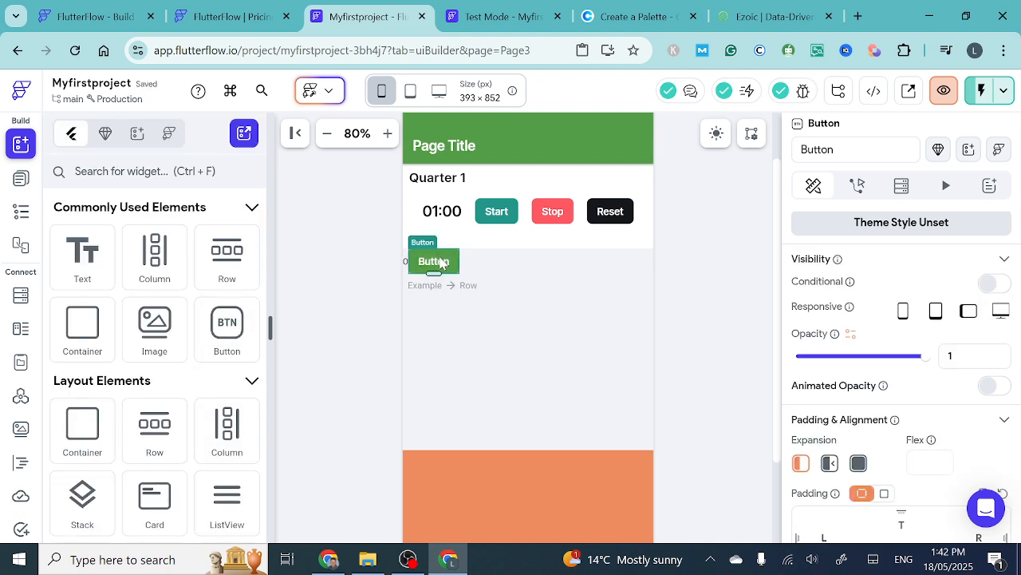
key(ctrl+v)
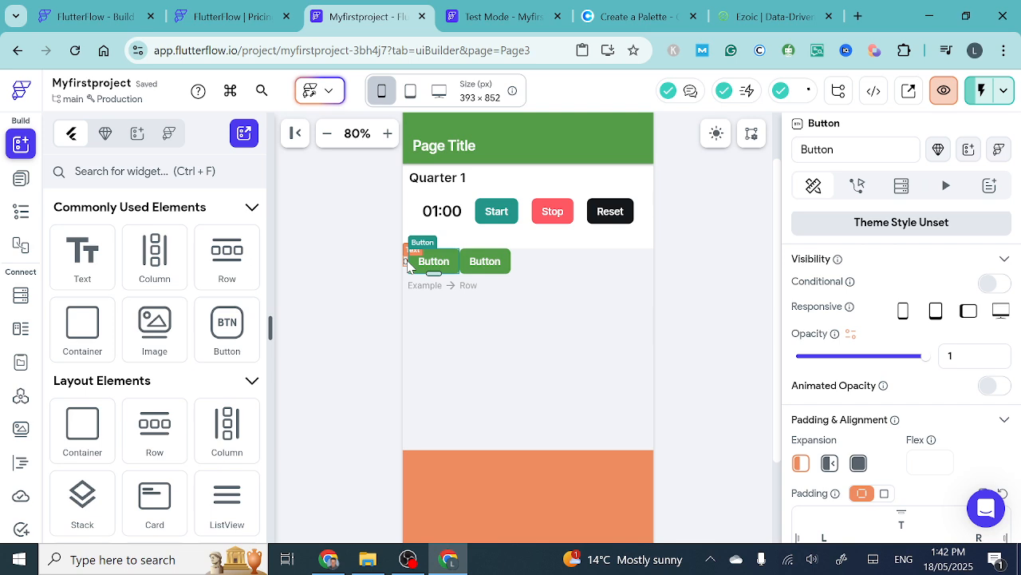
- Duplicate the 0 text and move one copy to the end of the Row, after the second Button
click(408, 264)
key(ctrl+v)
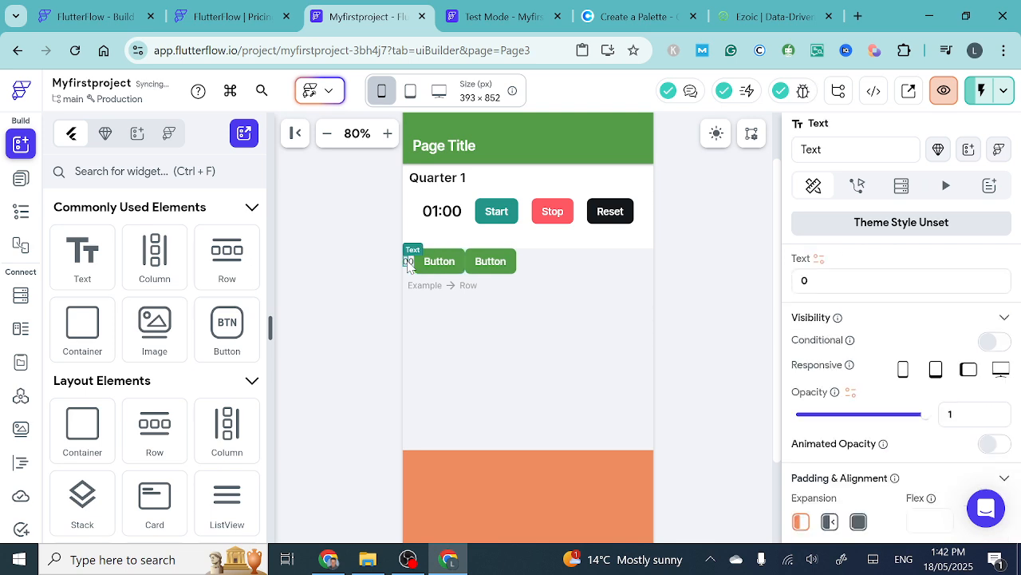
drag(410, 266, 552, 264)
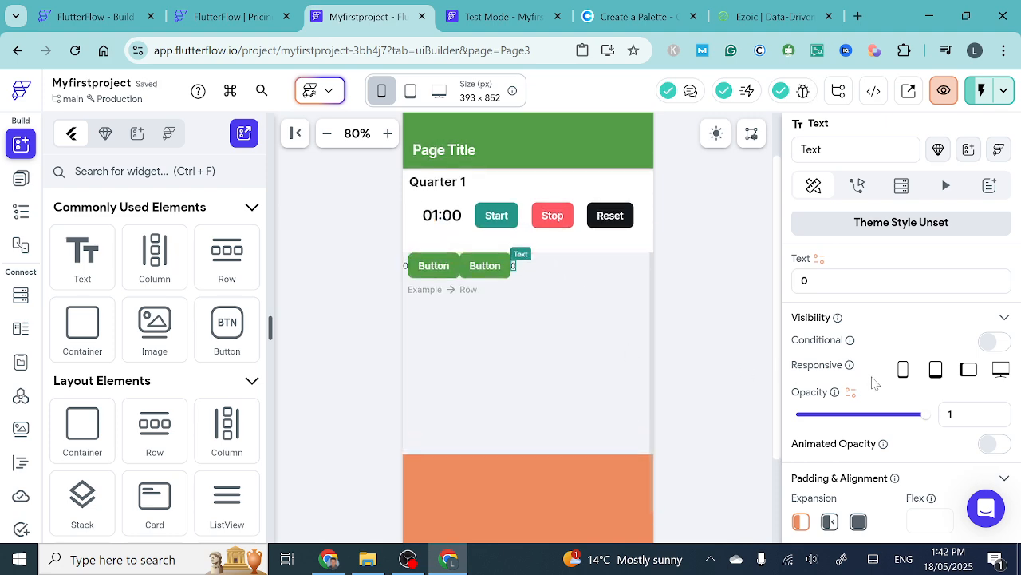
- Set the main axis alignment of the Row holding the two Buttons and 0 texts to Space Evenly
scroll(874, 383, down, 2)
scroll(874, 383, down, 5)
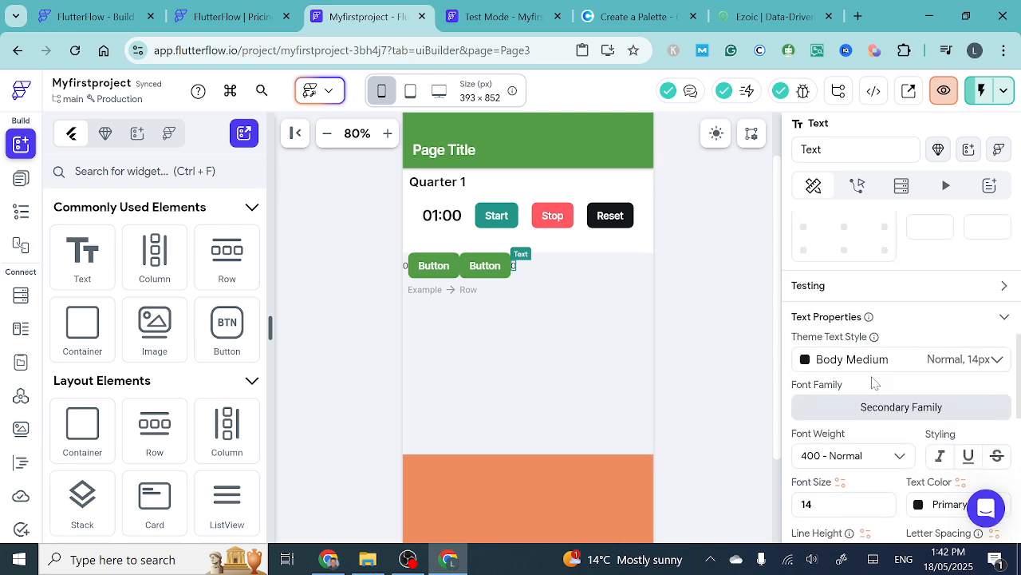
scroll(874, 383, down, 5)
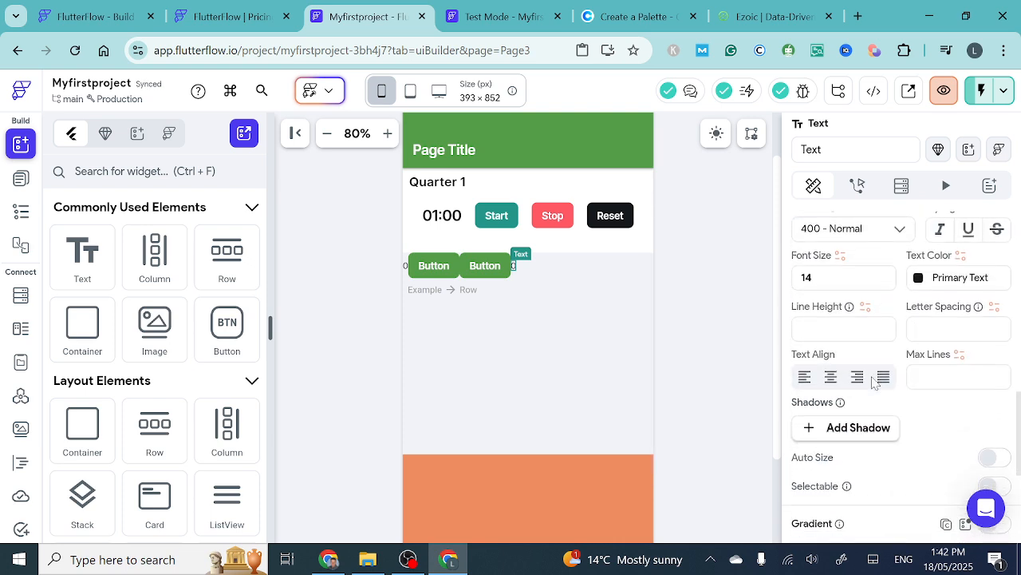
scroll(874, 383, down, 1)
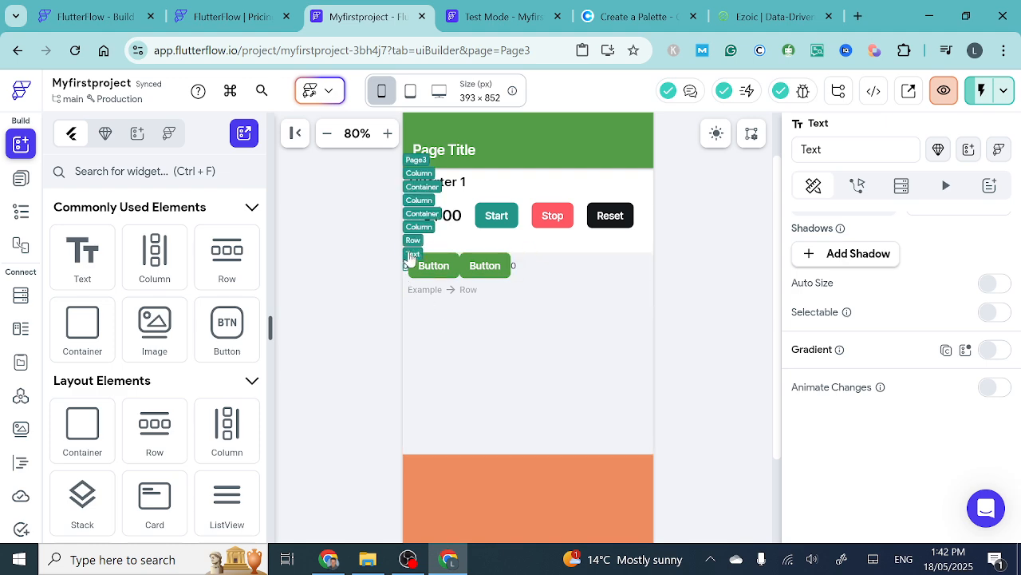
click(412, 243)
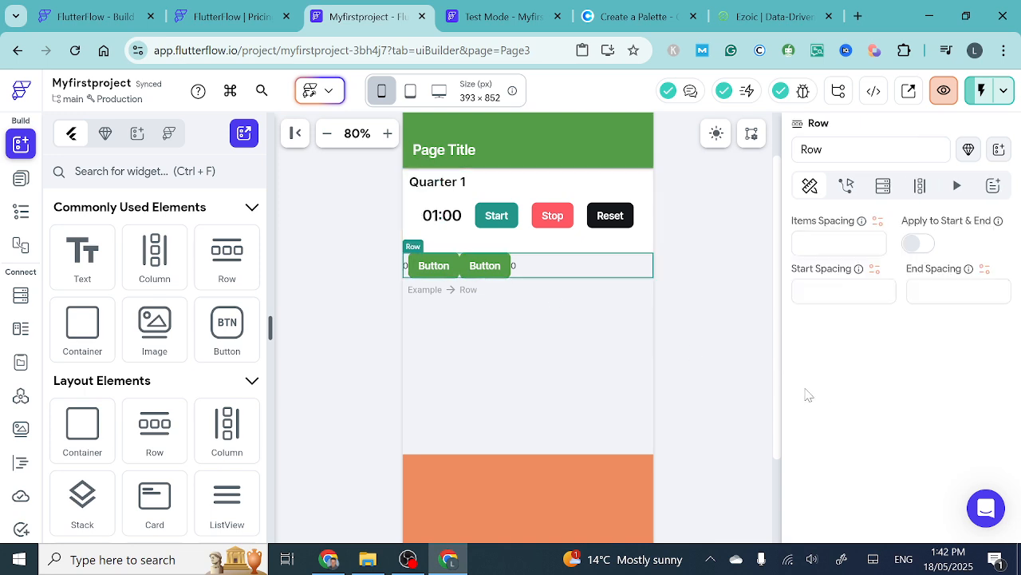
scroll(844, 404, up, 4)
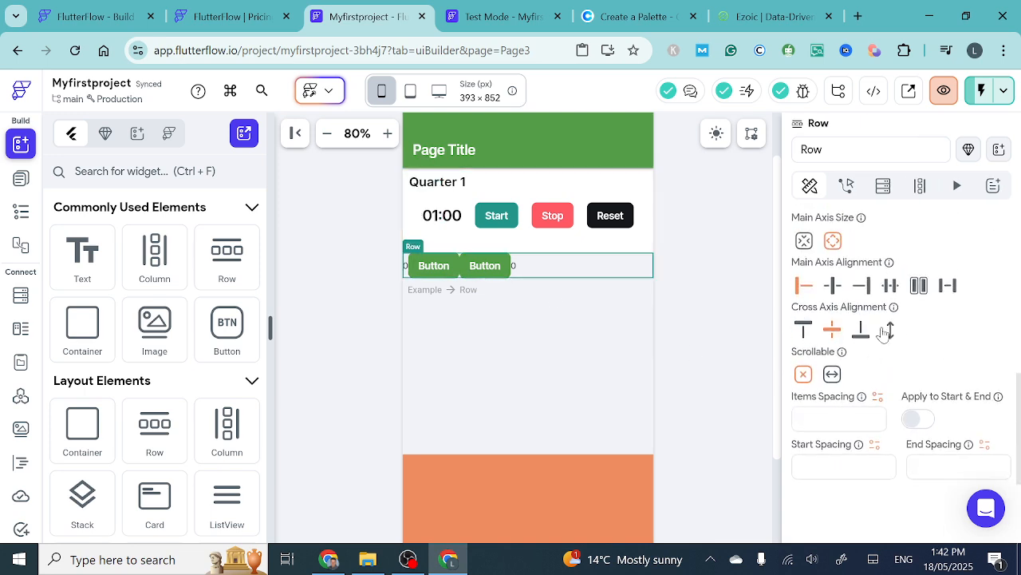
click(890, 287)
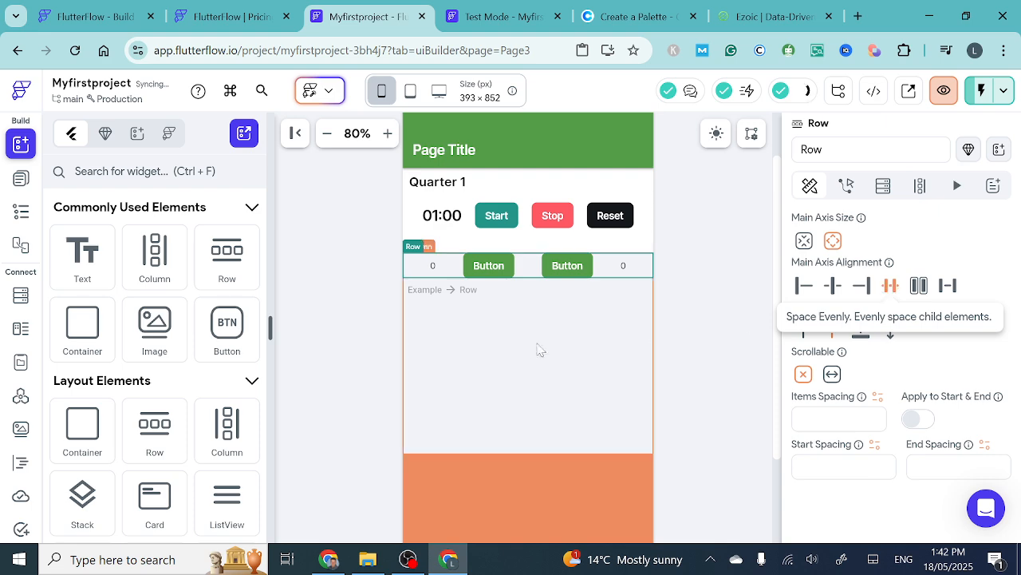
- Set the text of the first Button in the Row to Goals
click(434, 266)
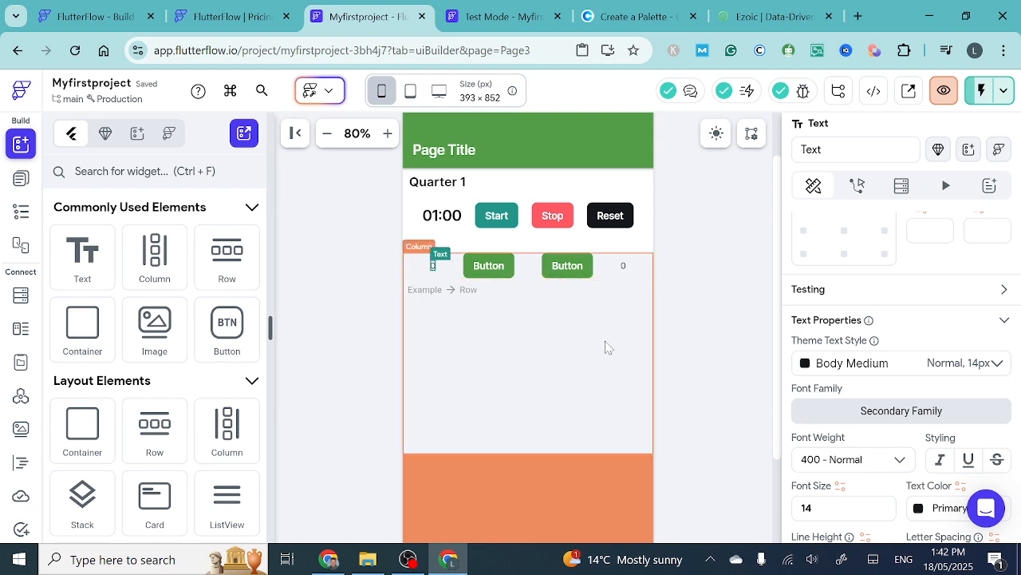
click(494, 270)
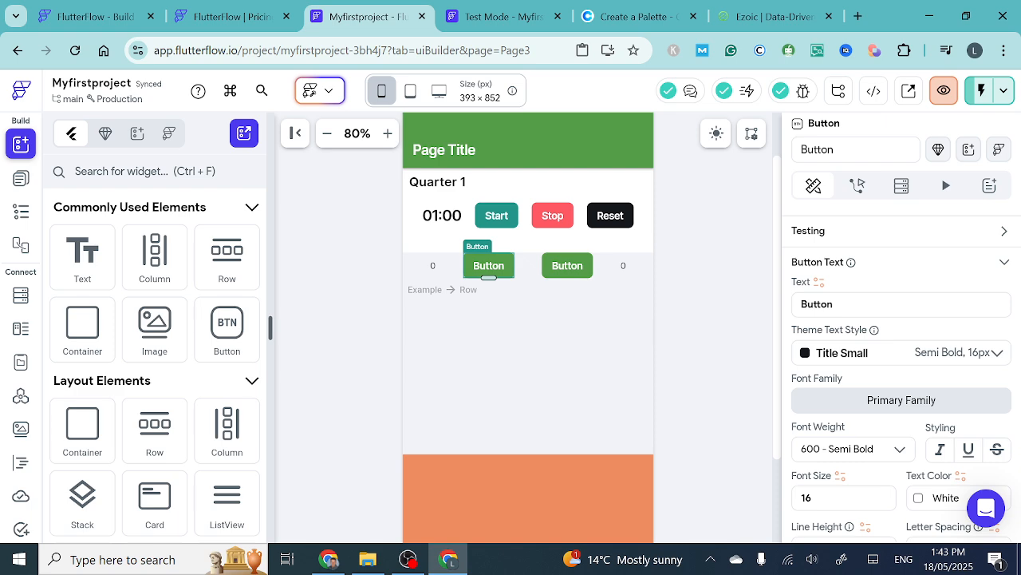
drag(846, 304, 778, 311)
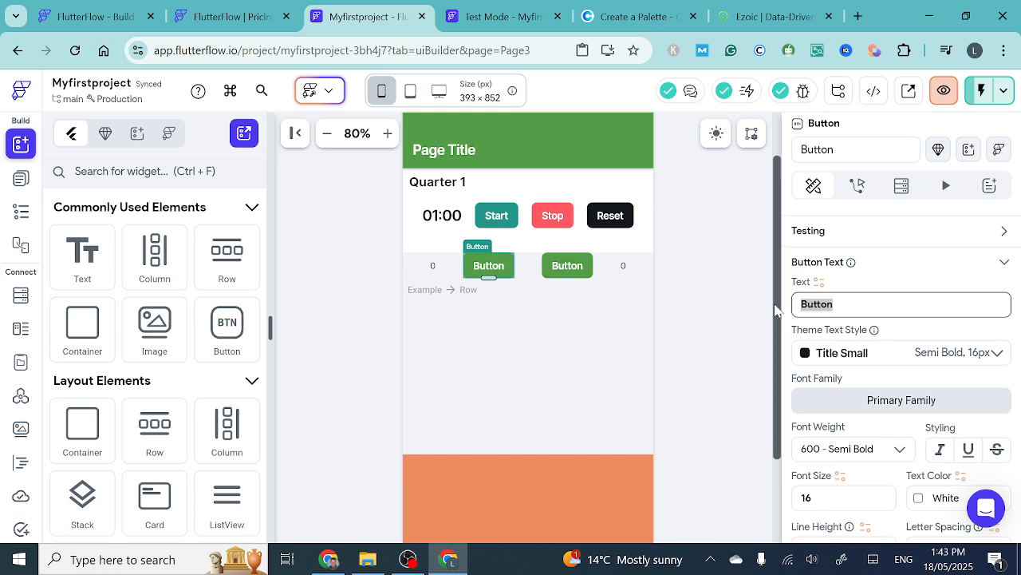
text(Goals)
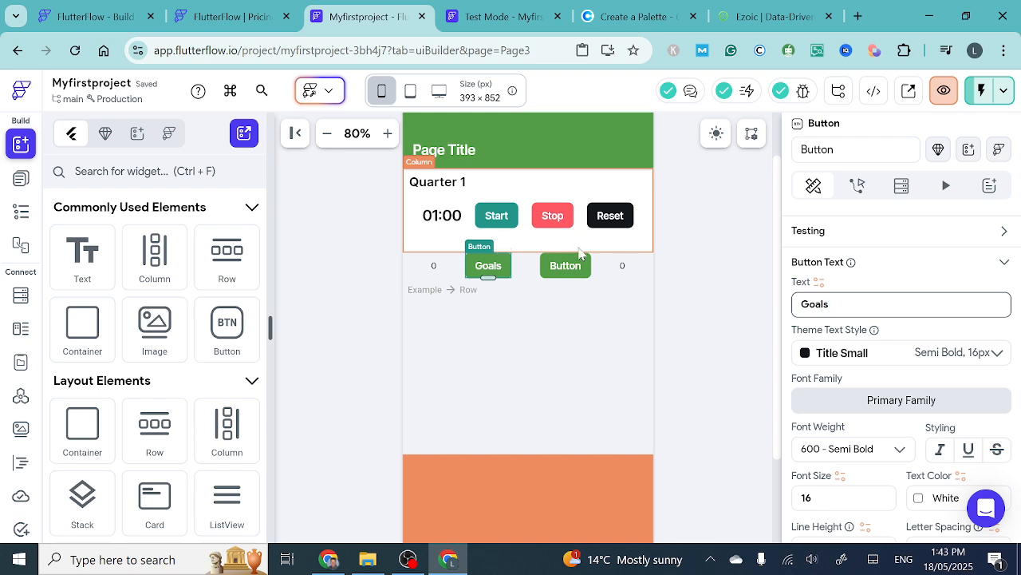
- Set the text of the second Button in the same Row to Goals
drag(831, 304, 790, 308)
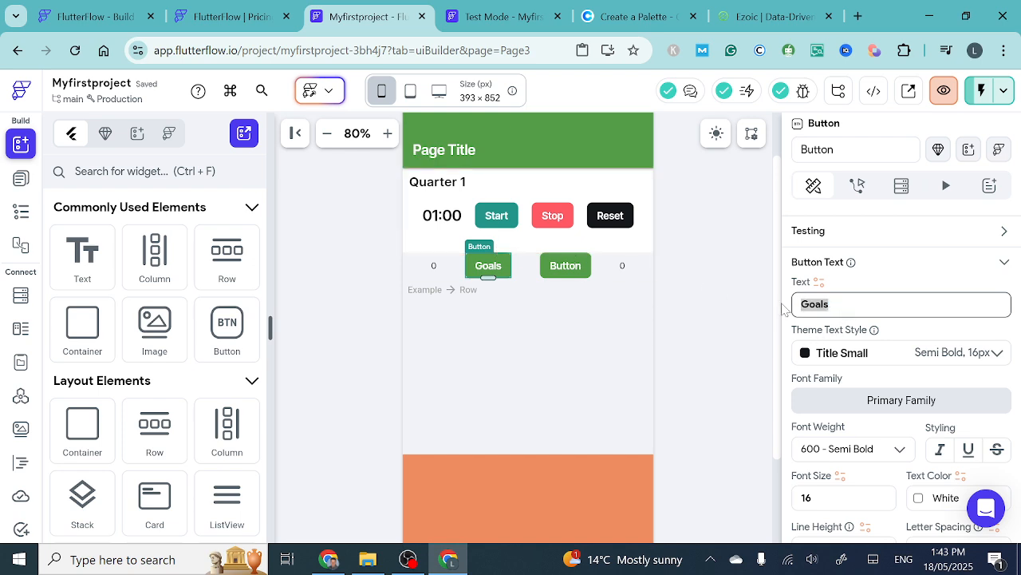
click(566, 266)
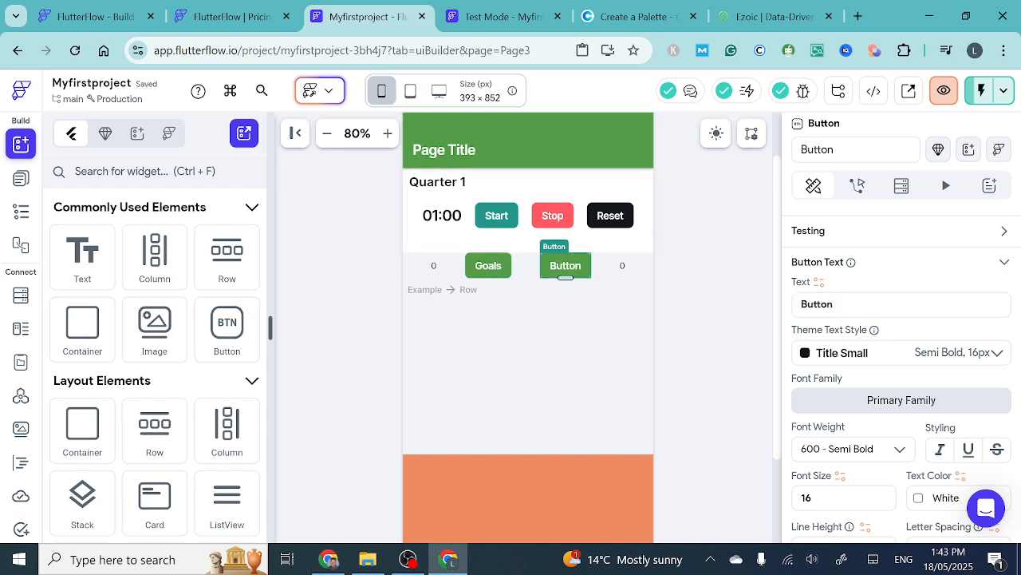
drag(834, 304, 764, 315)
text(G)
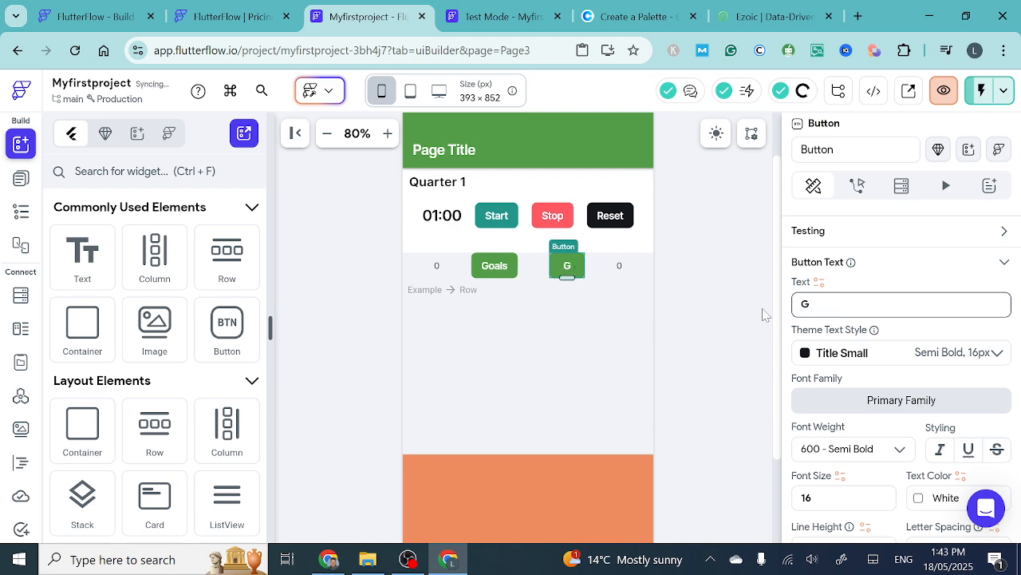
text(oa)
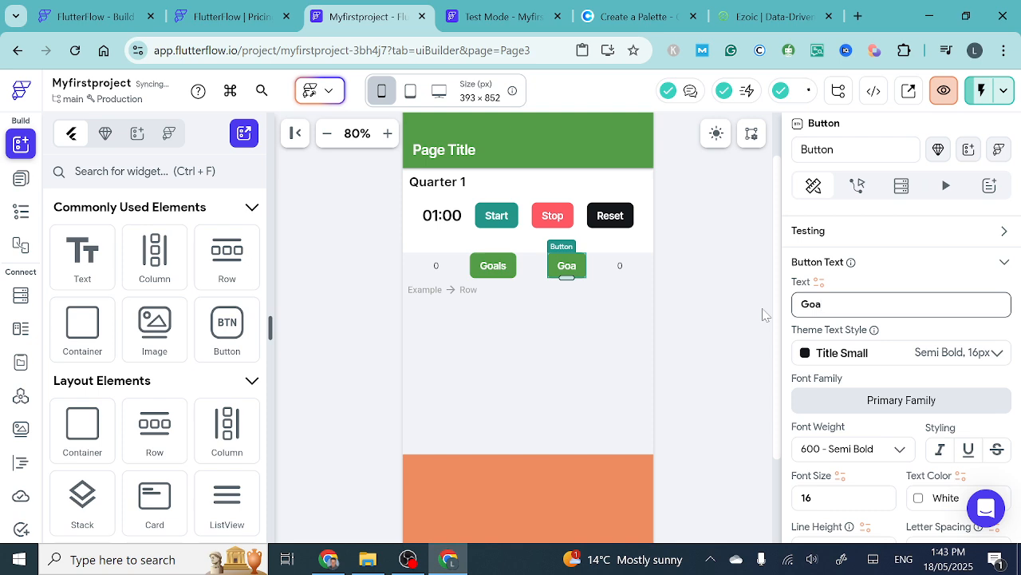
text(ls)
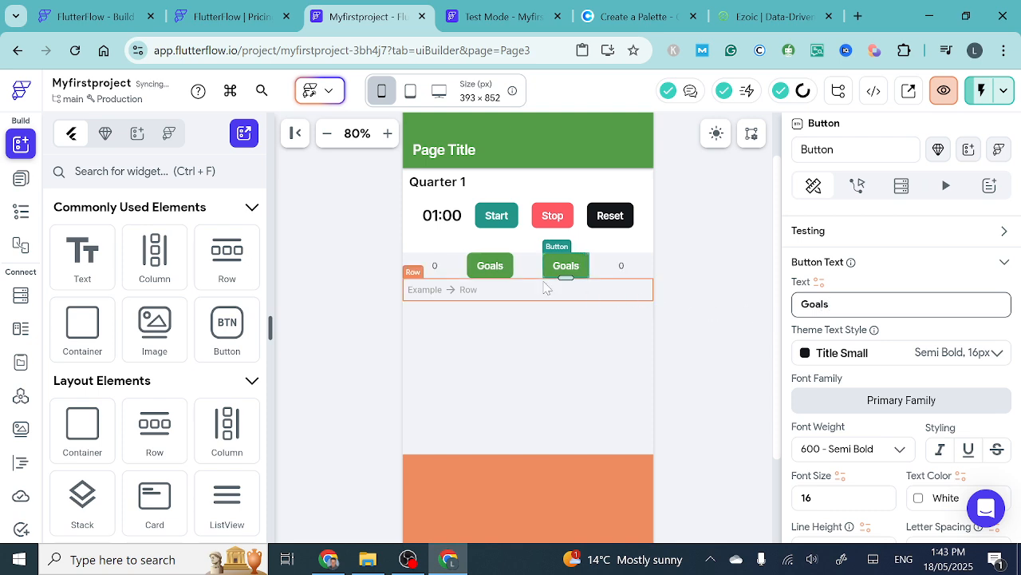
- Duplicate the Row holding the two Goals Buttons and their 0 texts
click(491, 269)
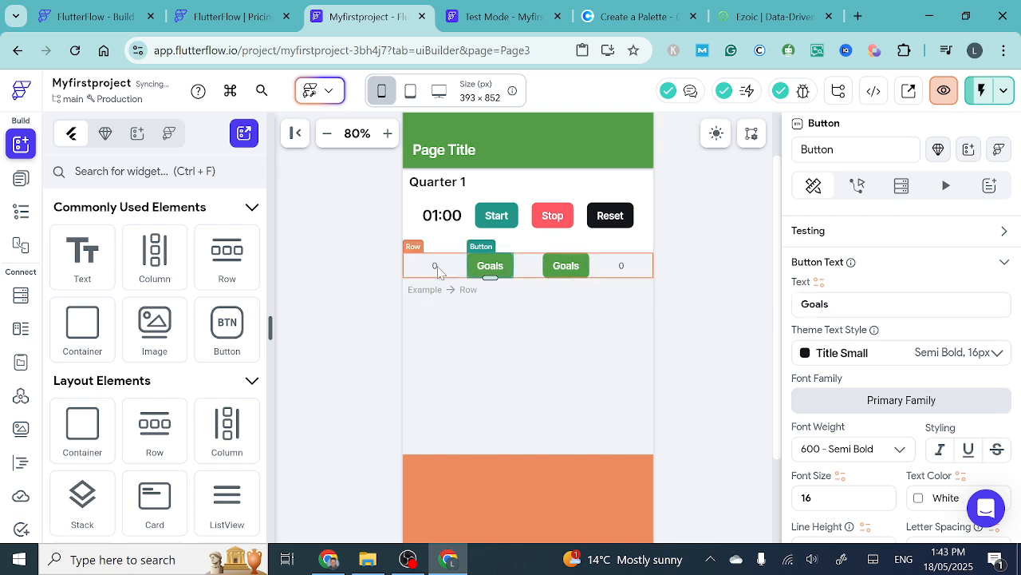
click(438, 272)
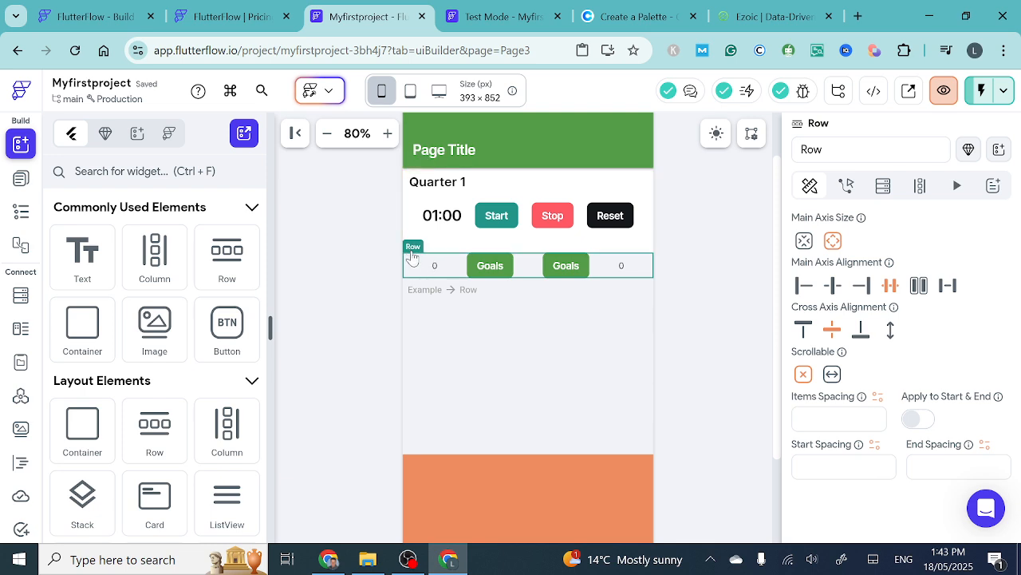
key(ctrl+d)
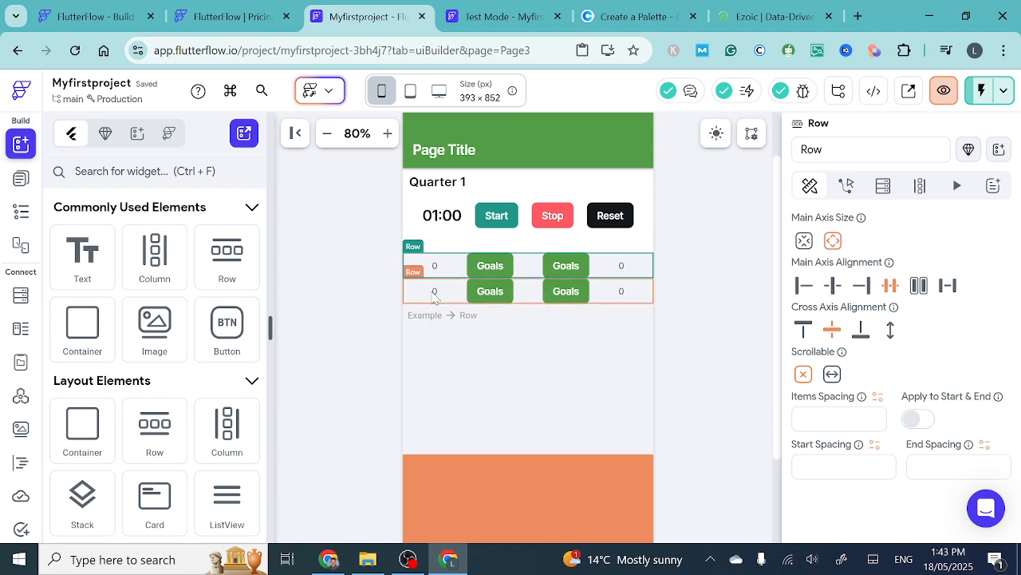
- Change the first Button's text in the duplicated Row to Shots On Goal
click(490, 293)
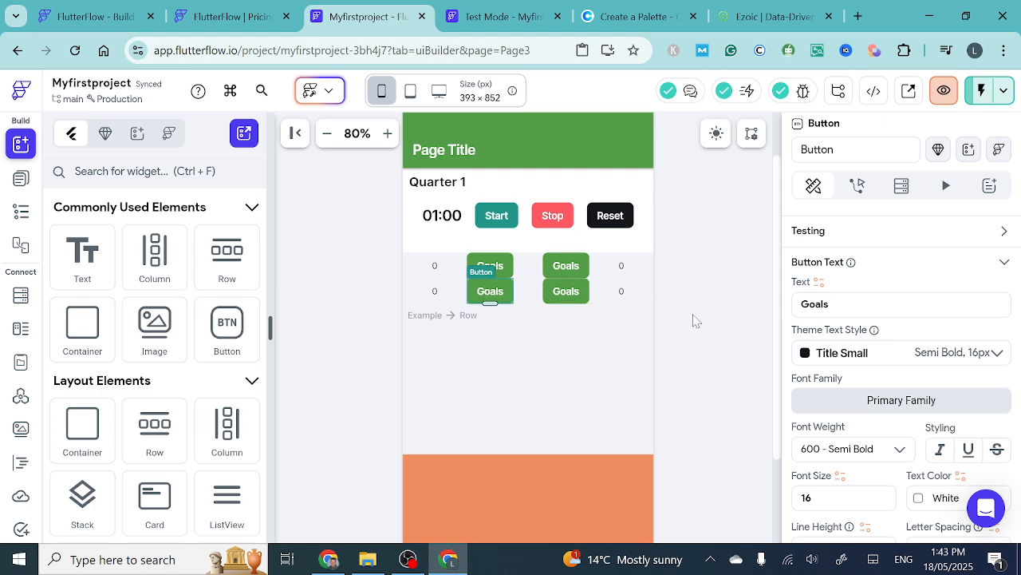
drag(843, 305, 774, 308)
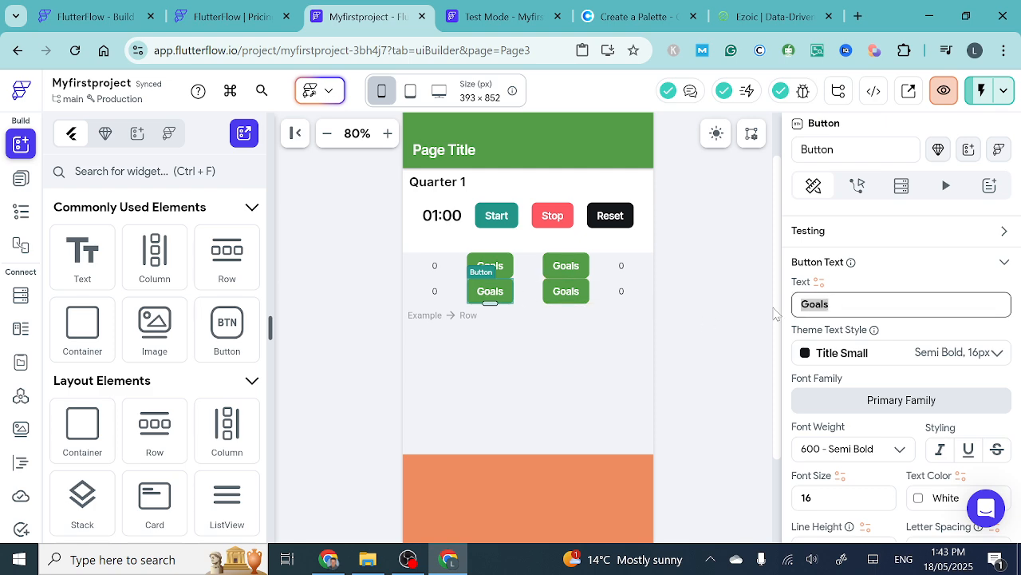
text(Shoy)
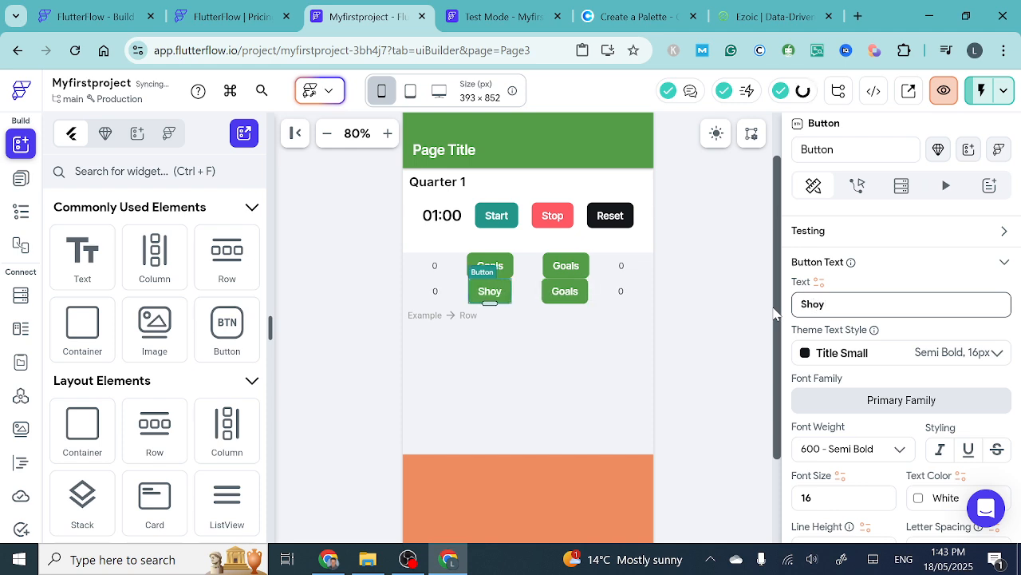
key(BackSpace)
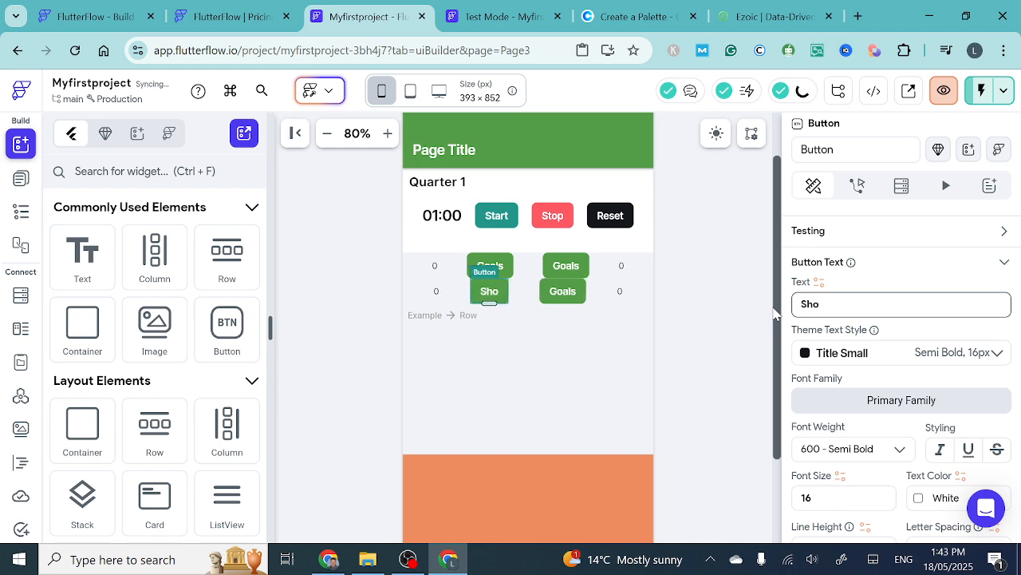
text(ts)
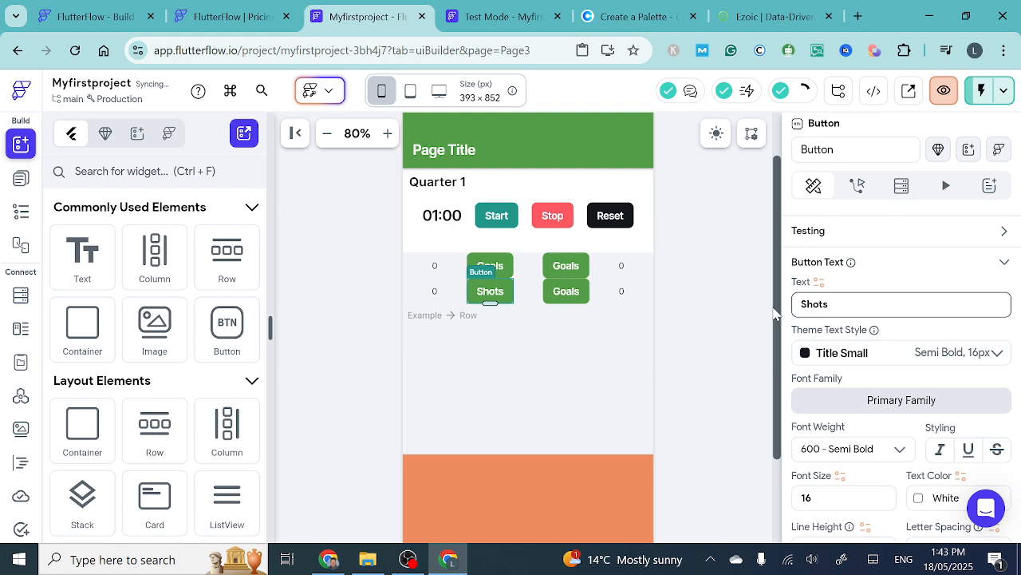
text( On G)
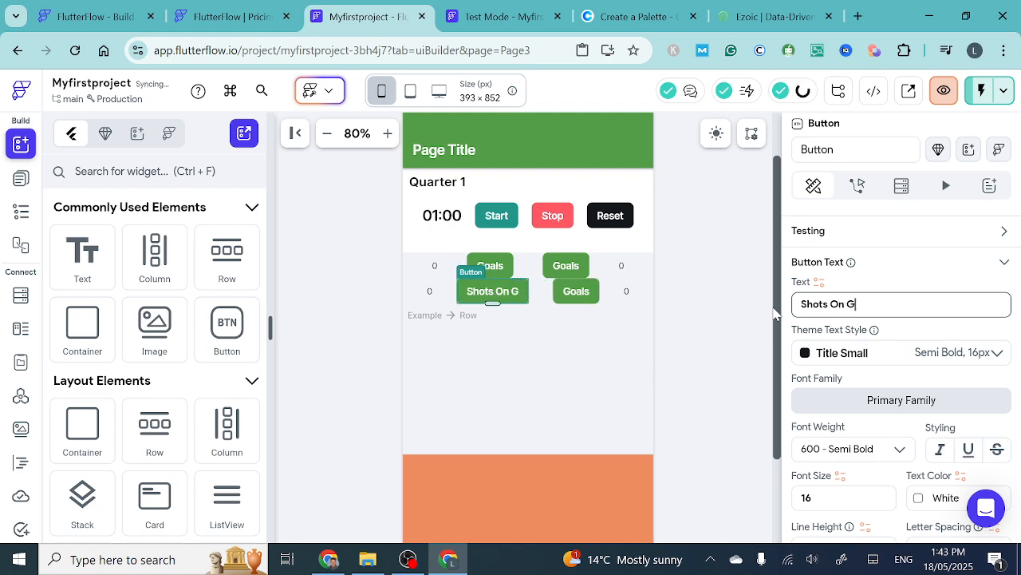
text(oal)
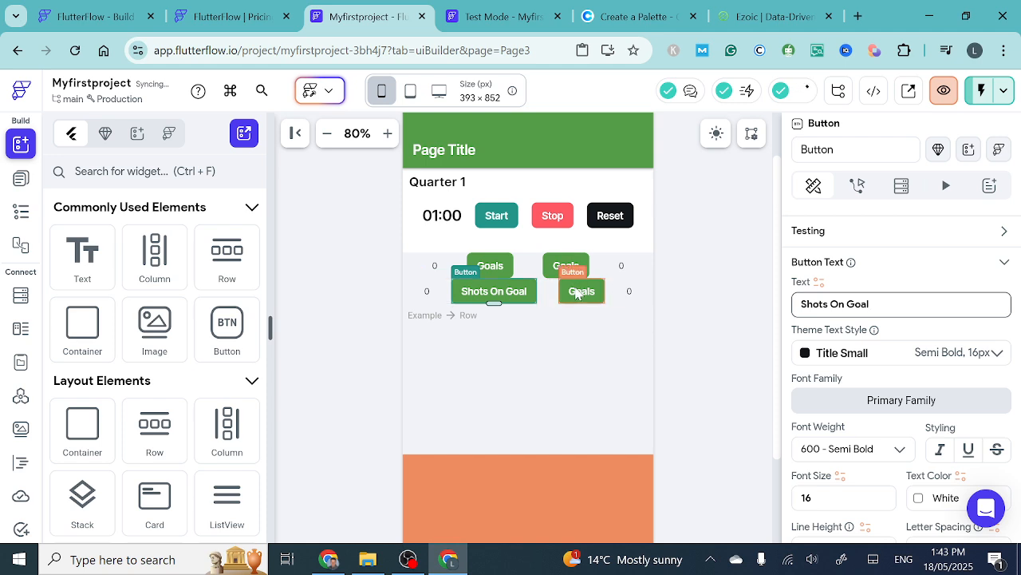
- Change the second Button's text in the duplicated Row to Shots On Goals
click(582, 290)
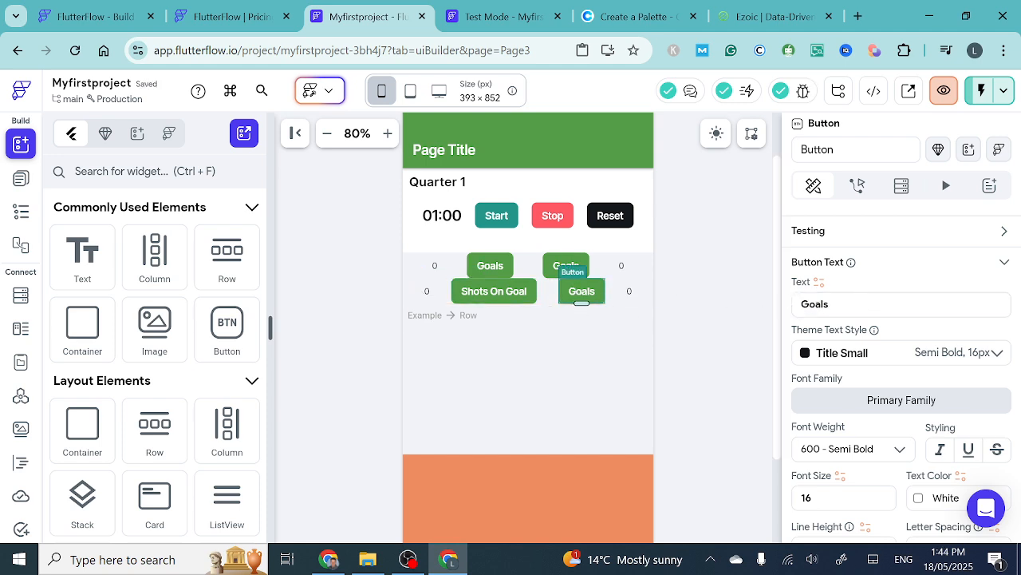
click(802, 304)
text(Sho)
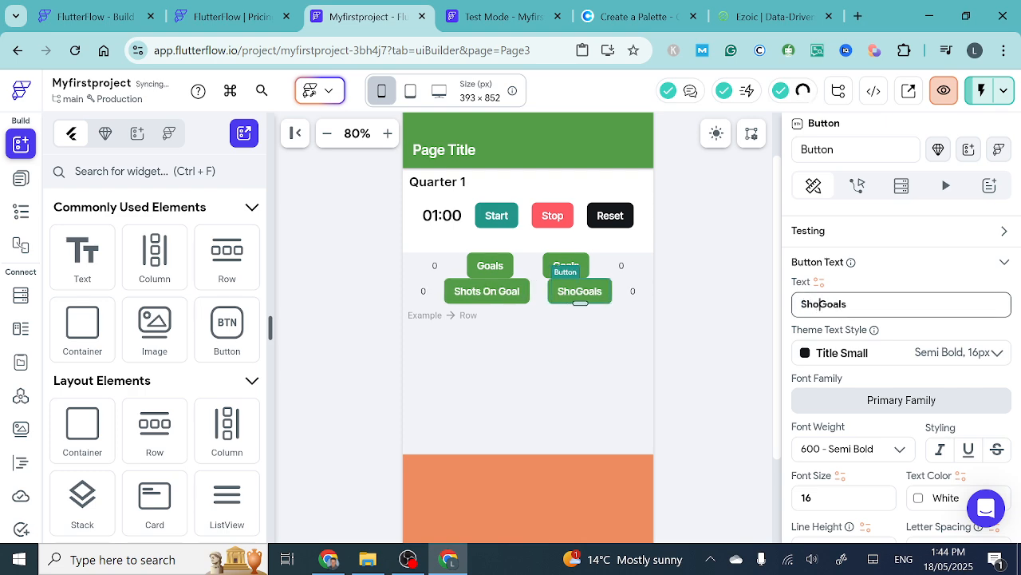
text(te)
key(BackSpace)
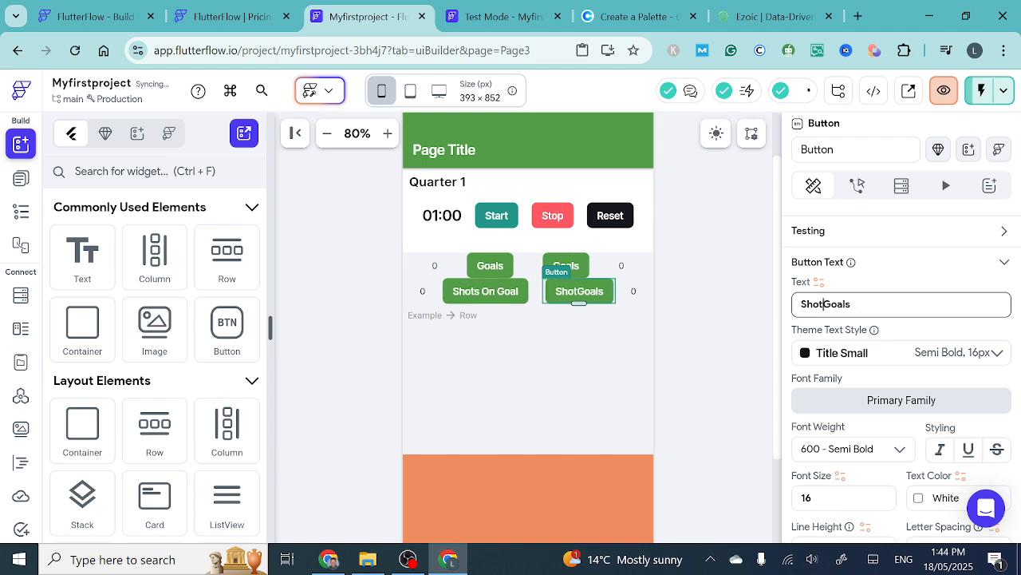
text(s On)
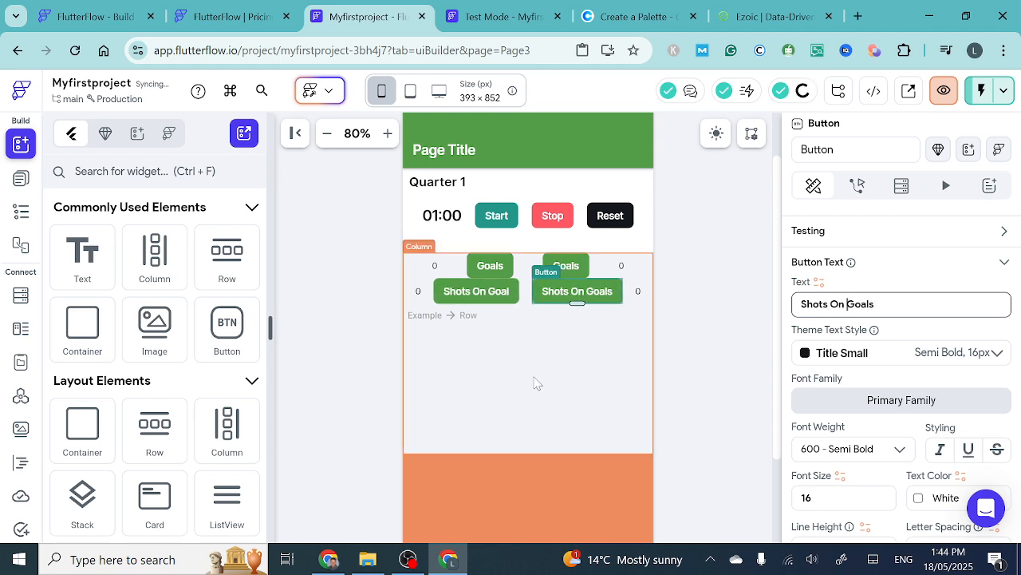
- Inspect the Column, the Goals Row and that Row's 0 texts and Buttons one by one
click(561, 374)
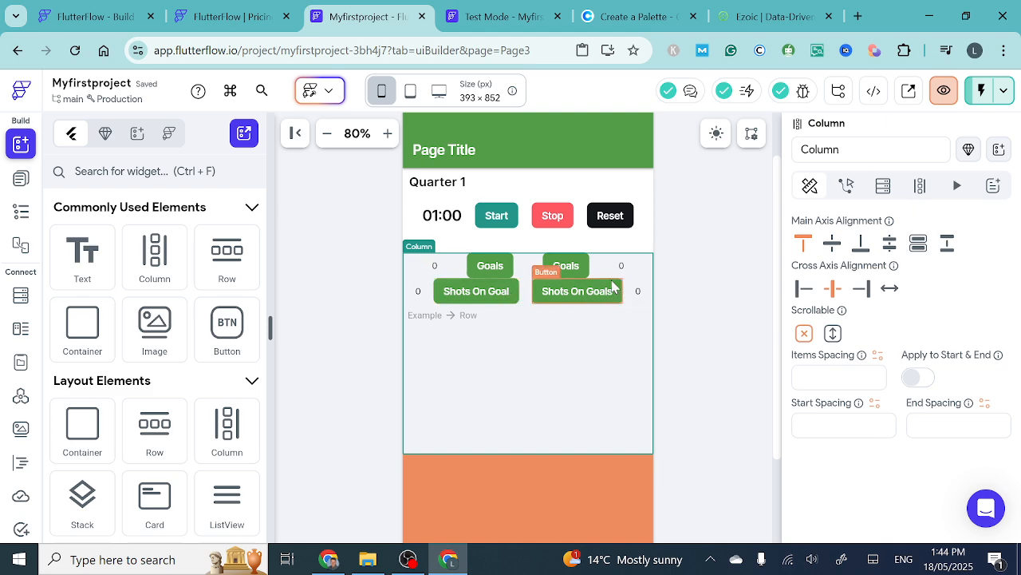
click(435, 269)
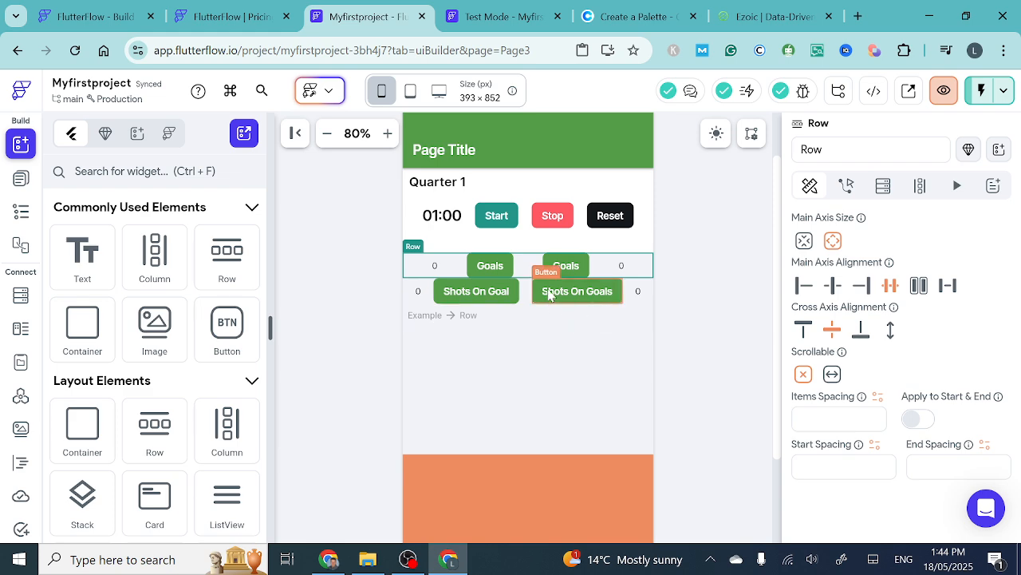
click(622, 270)
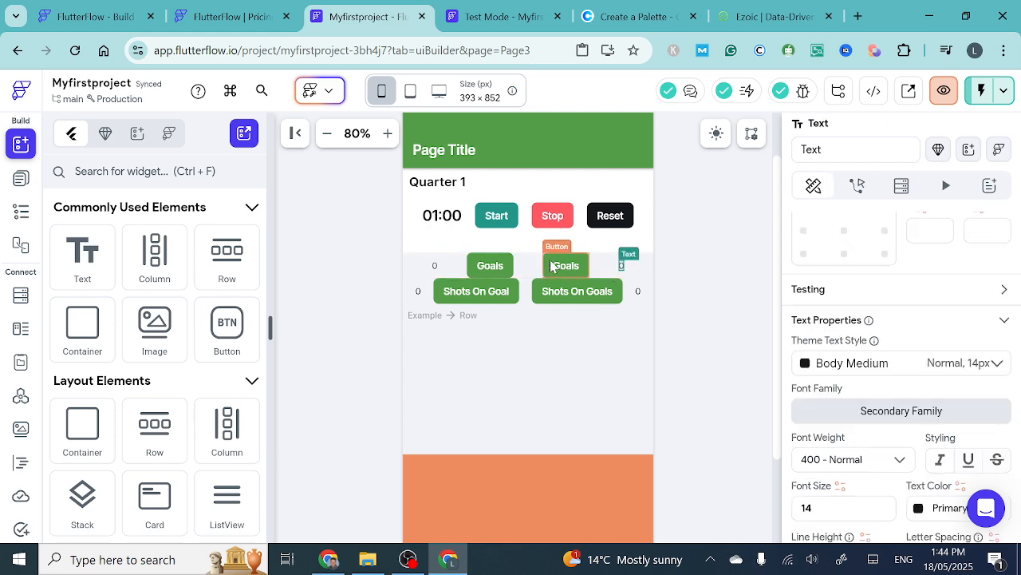
click(558, 272)
click(473, 272)
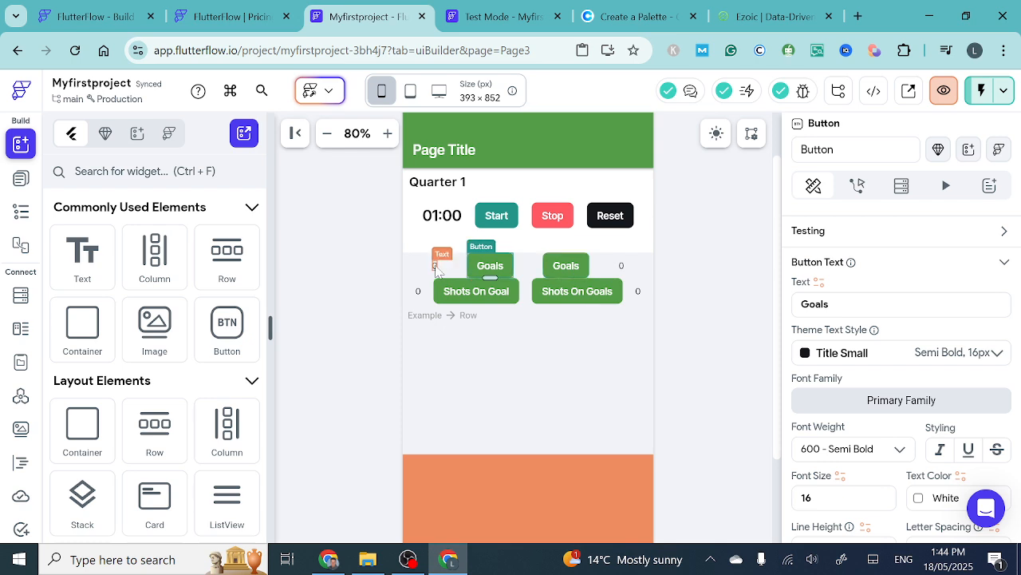
click(435, 266)
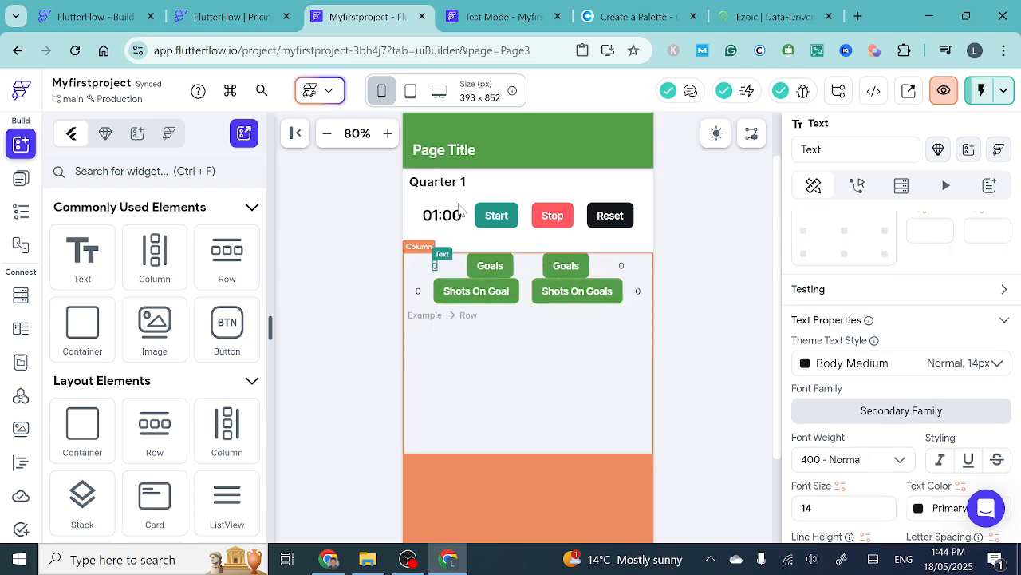
- Preview Page3 at tablet size and return the canvas to phone size
click(411, 93)
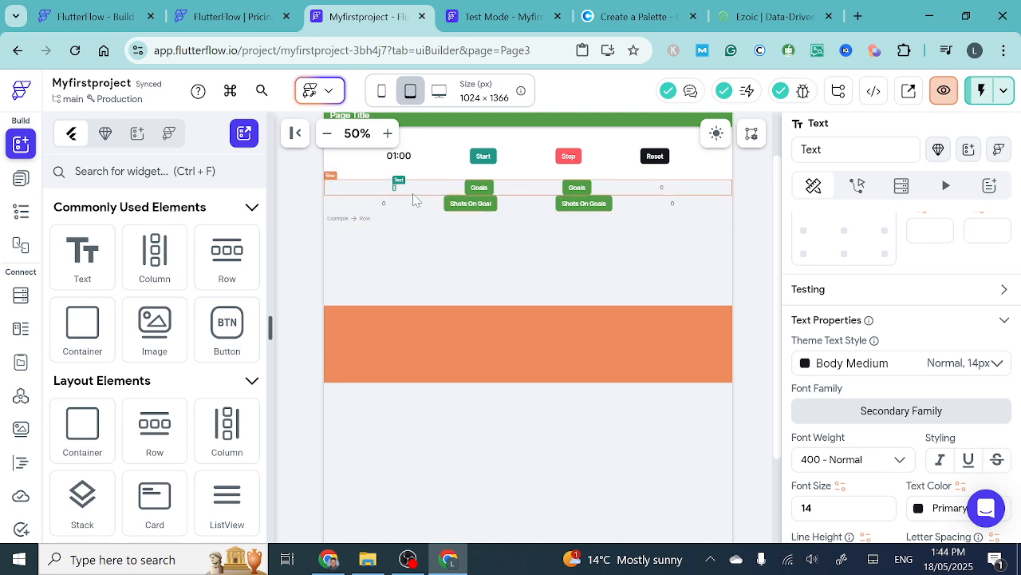
click(381, 92)
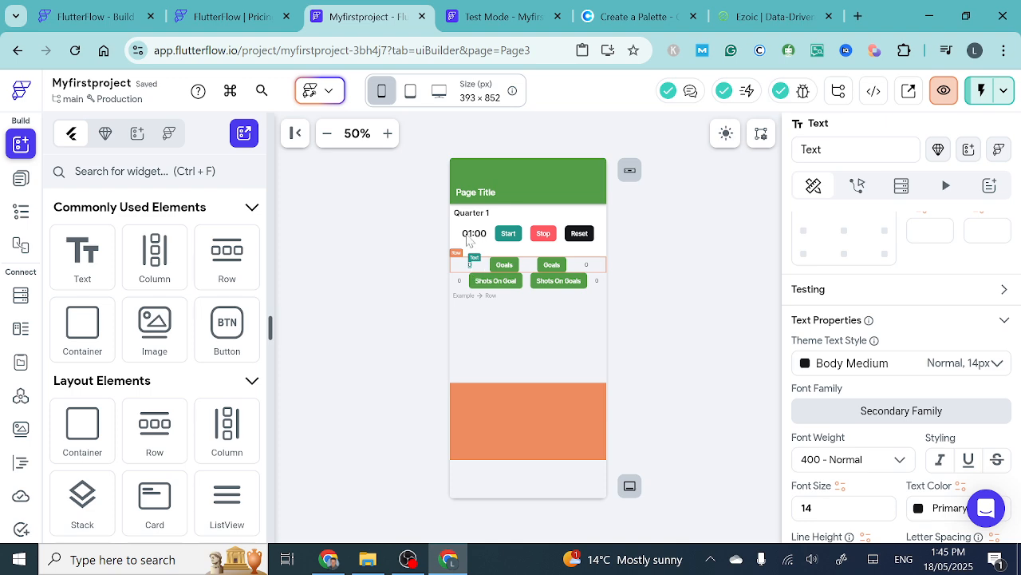
click(388, 133)
click(388, 133)
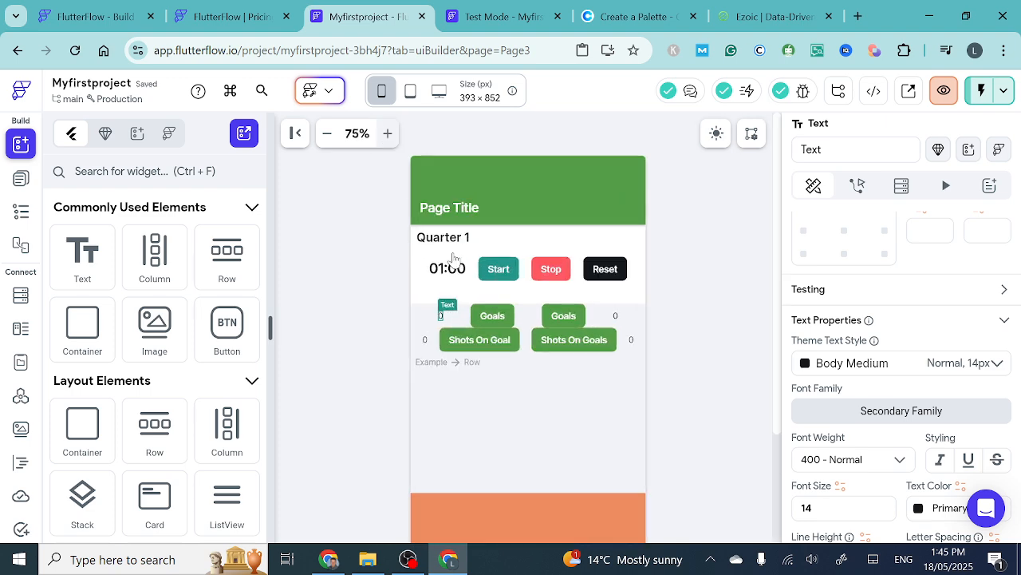
- Delete the Row containing the two Goals Buttons
click(493, 317)
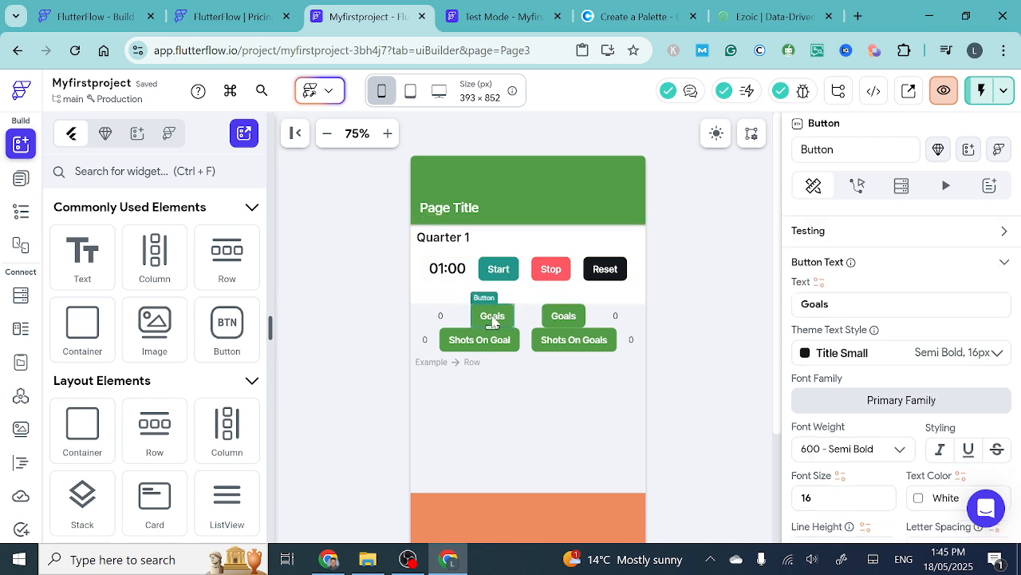
click(439, 318)
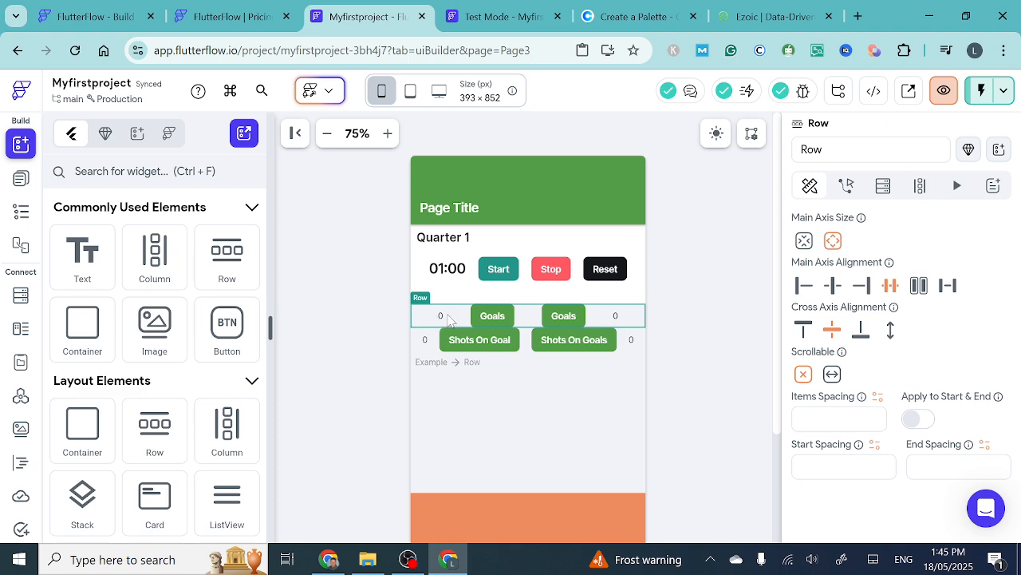
key(Delete)
- Delete the Row containing the two Shots On Goal Buttons and their 0 texts
click(428, 318)
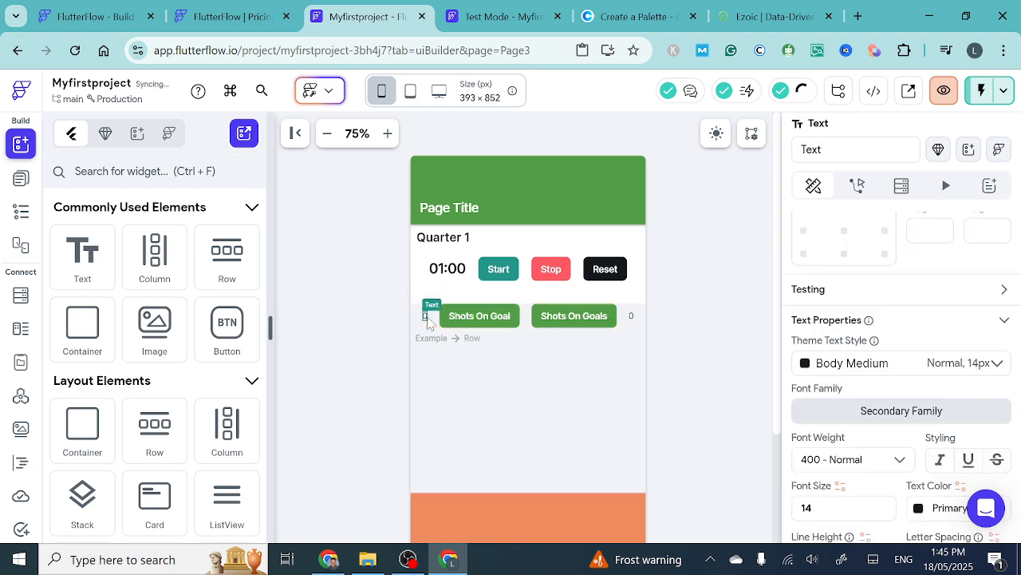
mouse_move(431, 304)
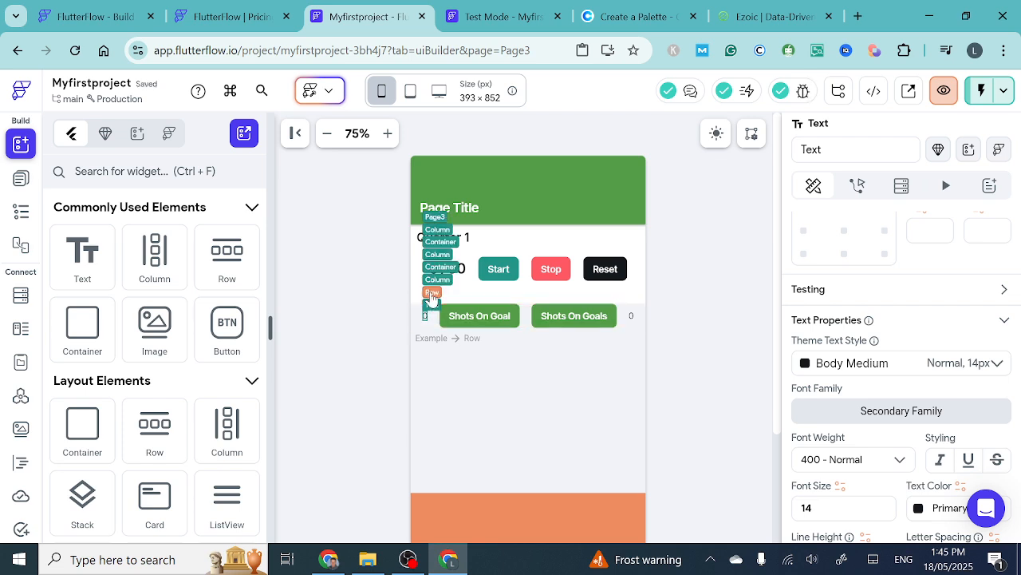
click(430, 294)
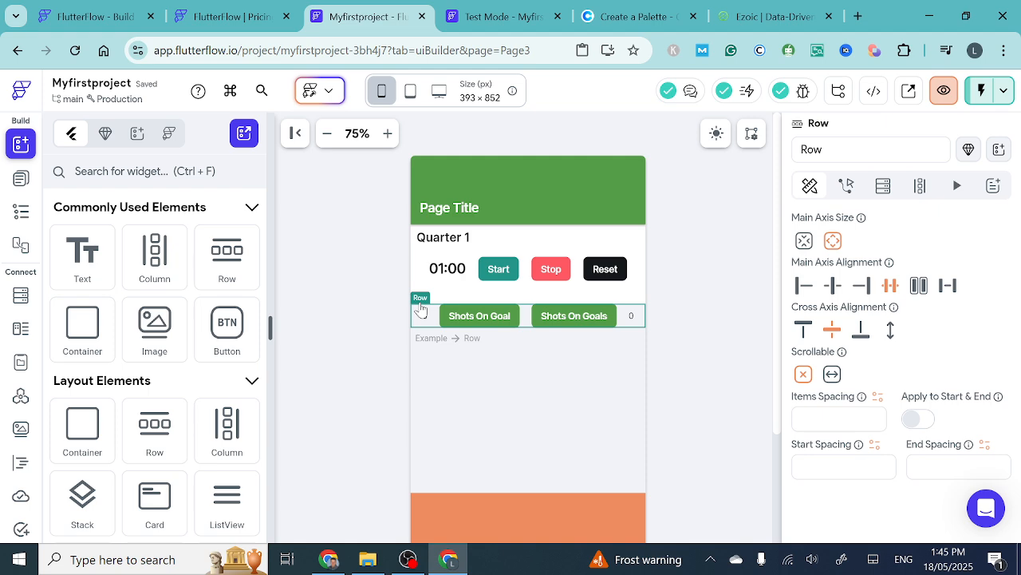
key(Delete)
- Delete the remaining empty Row from the Column in the grey Container above the orange one
click(419, 312)
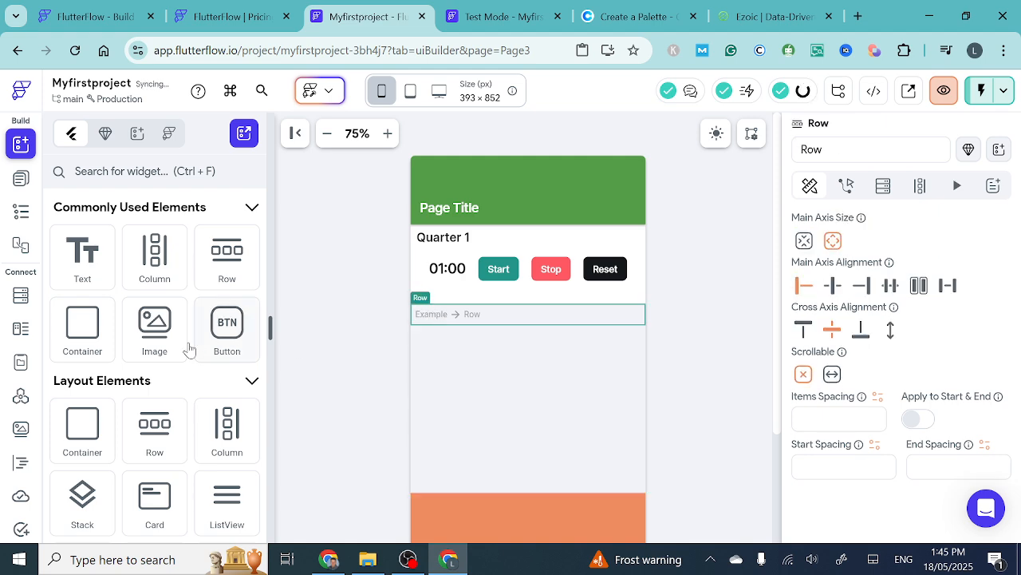
click(21, 213)
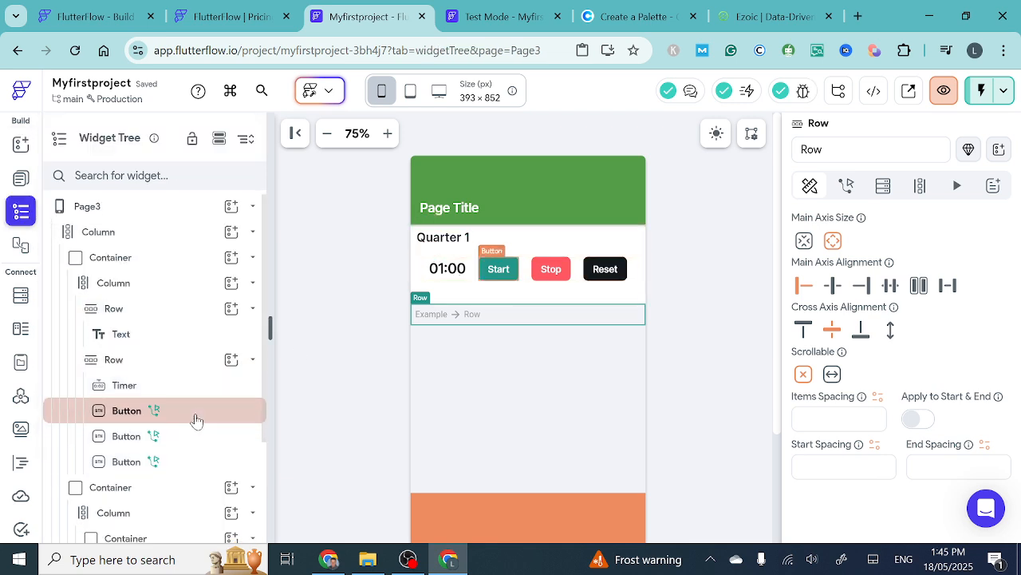
scroll(198, 421, down, 2)
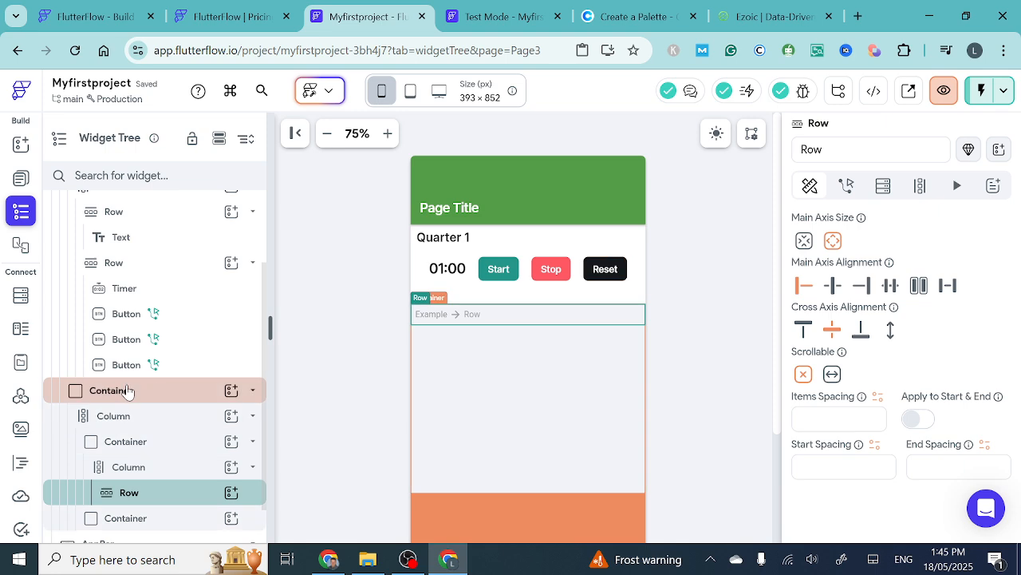
click(128, 390)
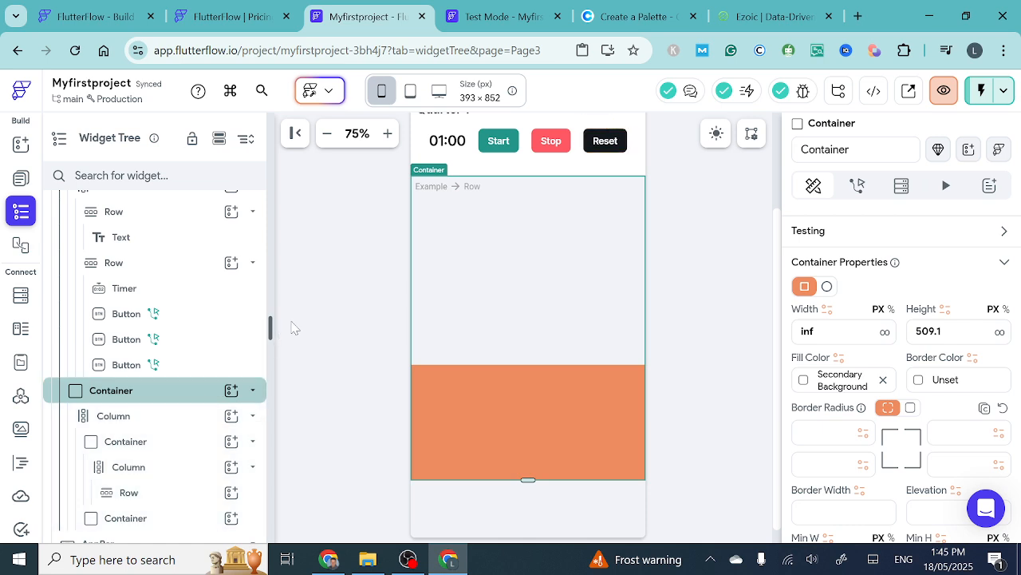
scroll(452, 241, up, 1)
scroll(451, 240, up, 2)
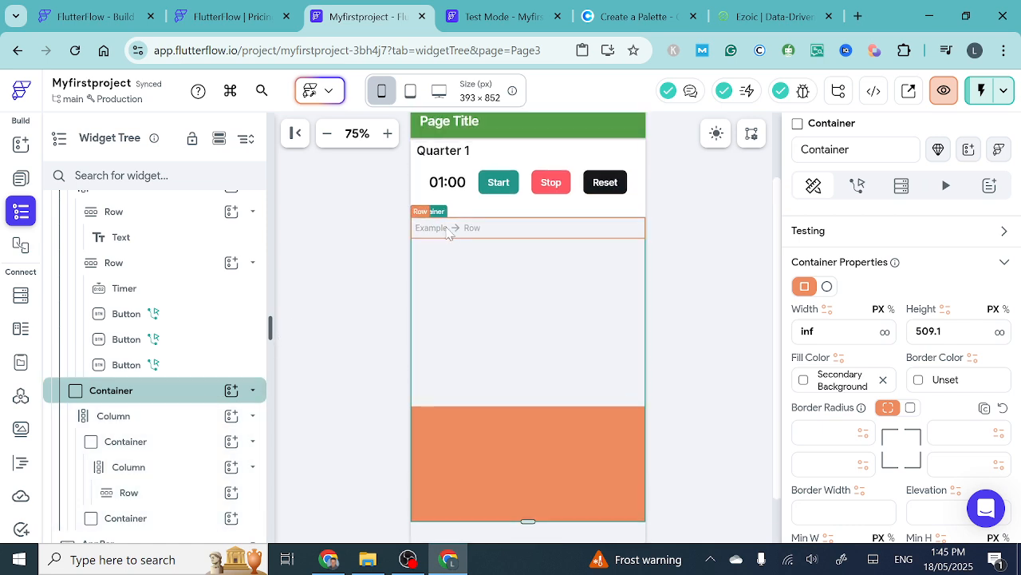
click(447, 230)
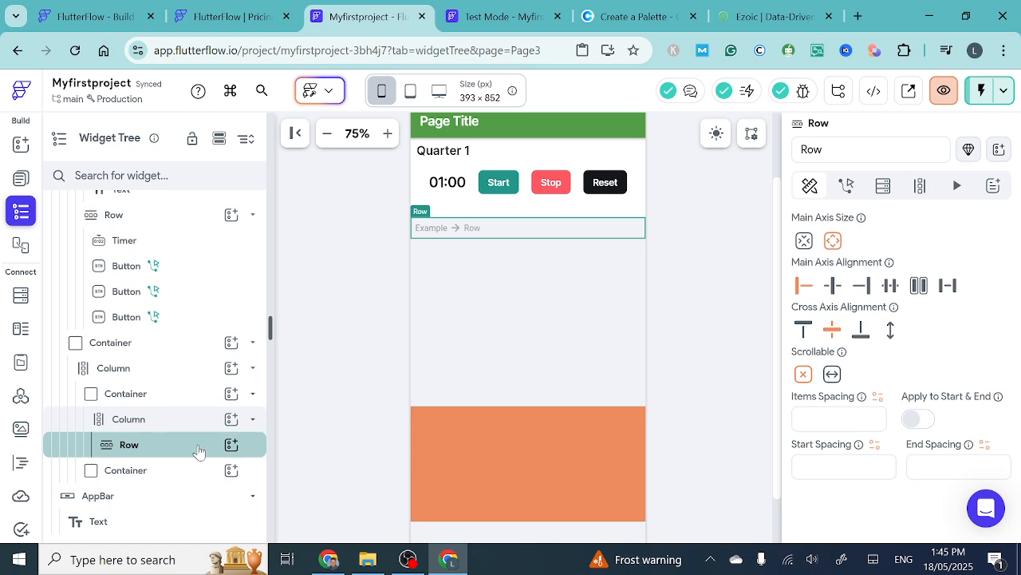
key(Delete)
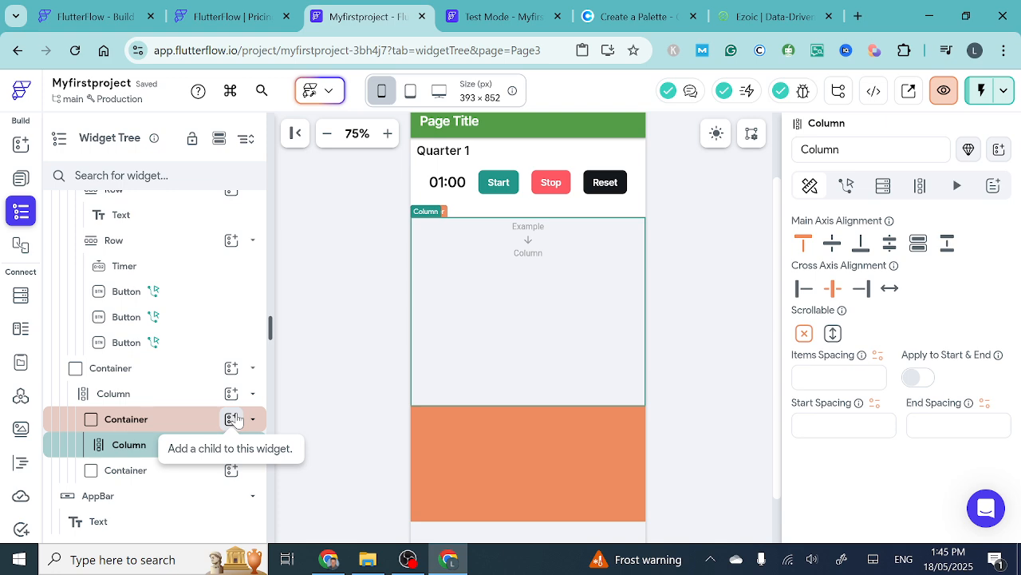
click(232, 419)
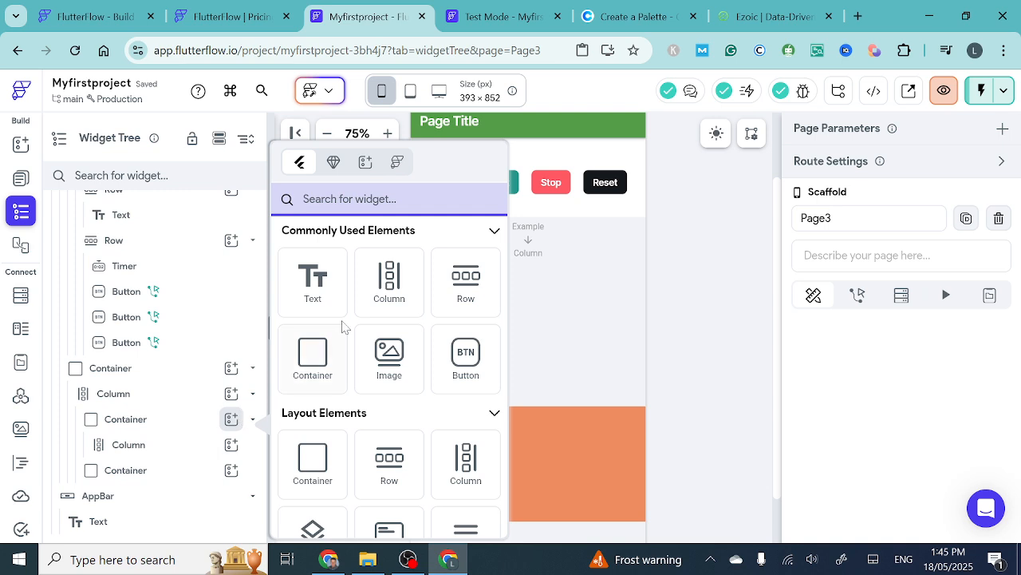
click(391, 288)
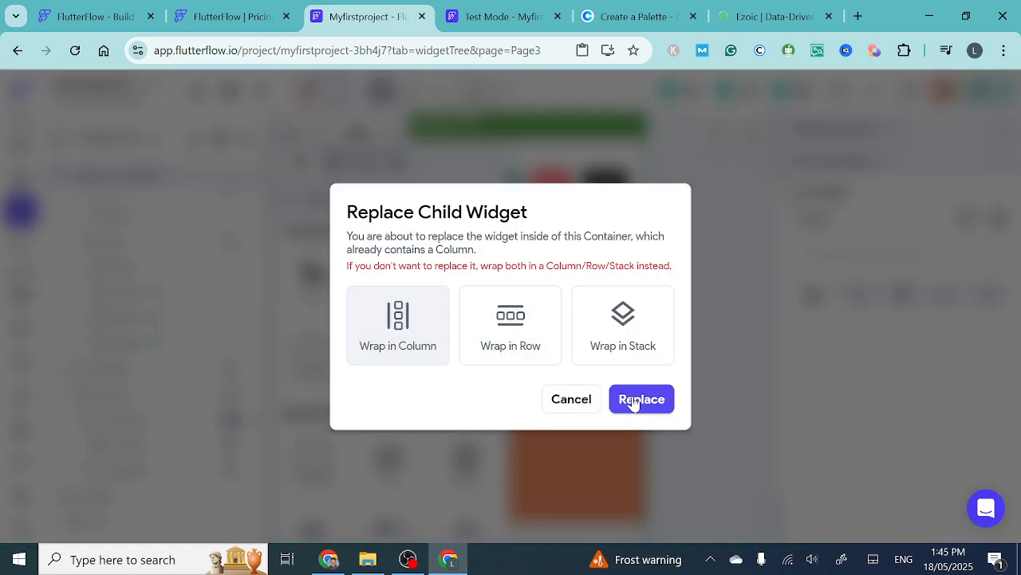
click(569, 401)
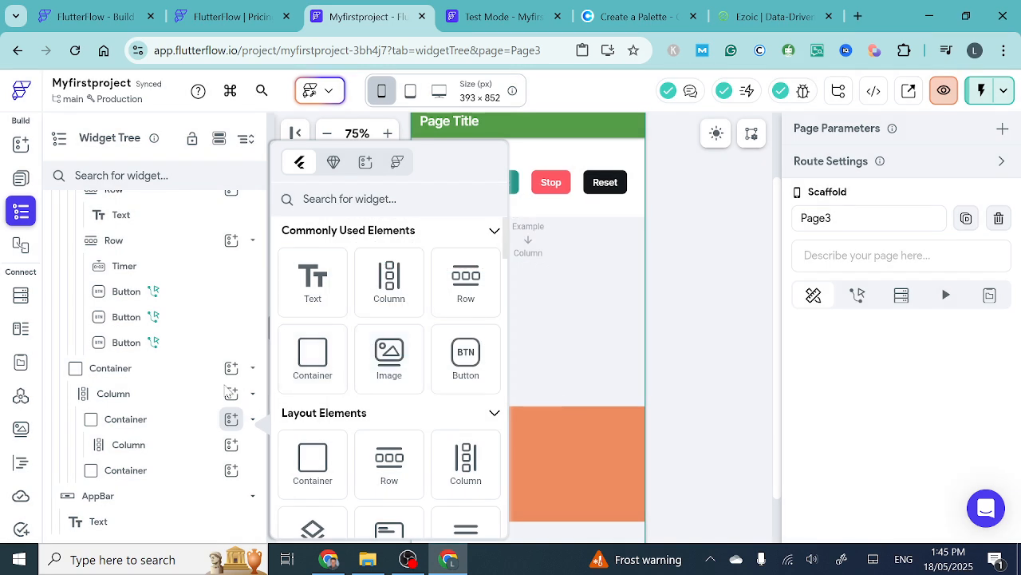
click(701, 258)
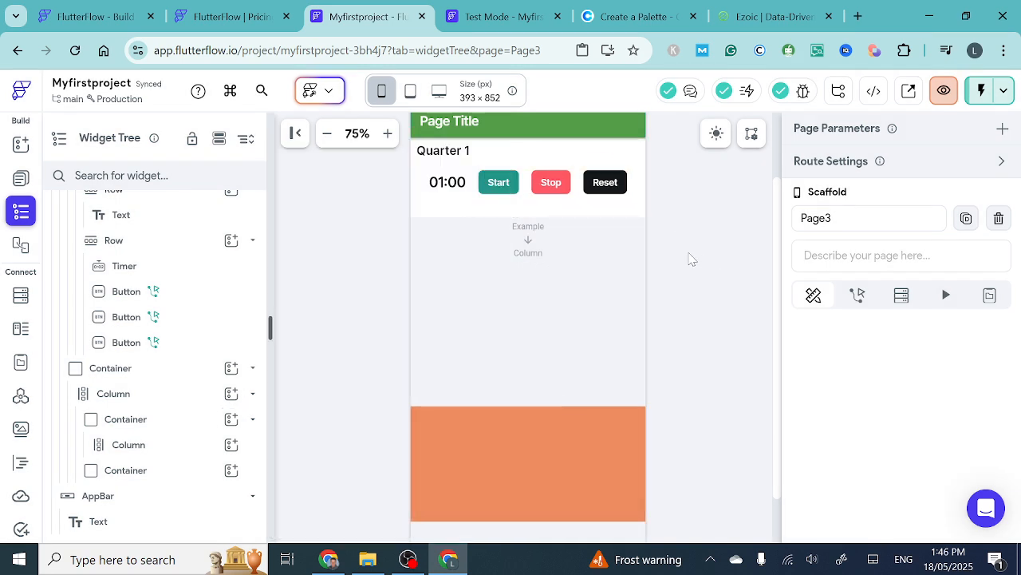
- Add a Row inside the empty Column of the grey Container
click(533, 247)
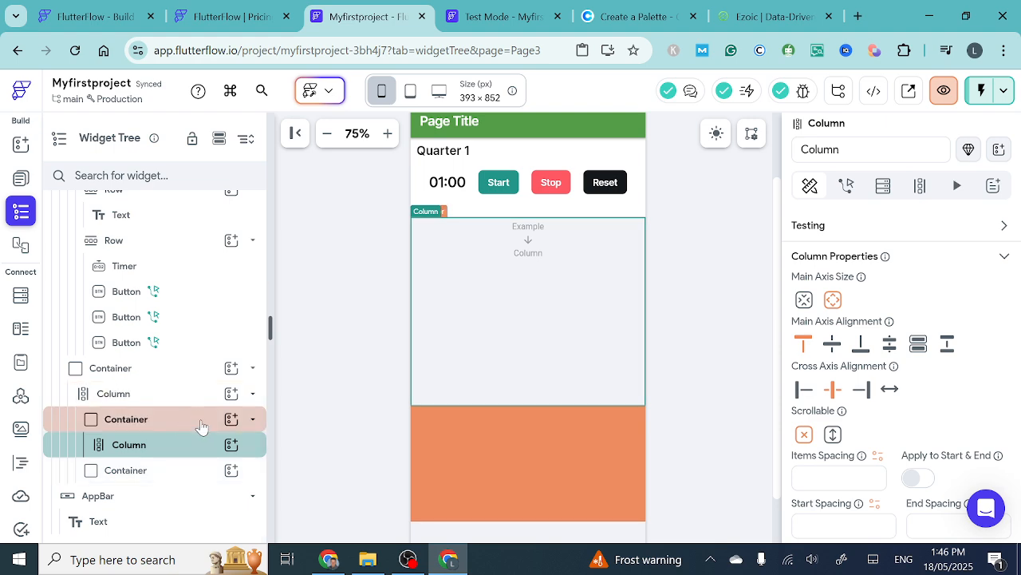
click(232, 445)
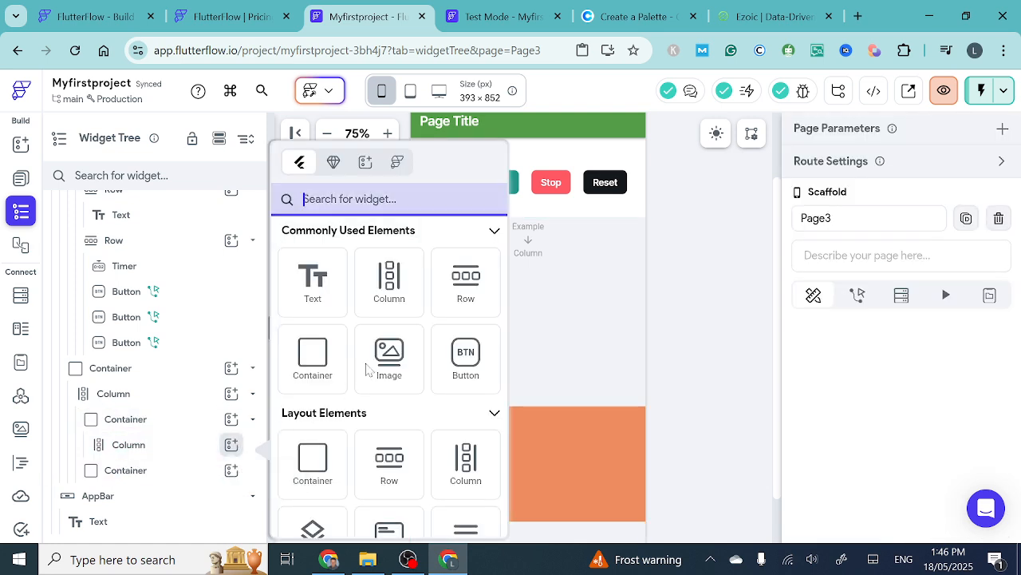
click(466, 281)
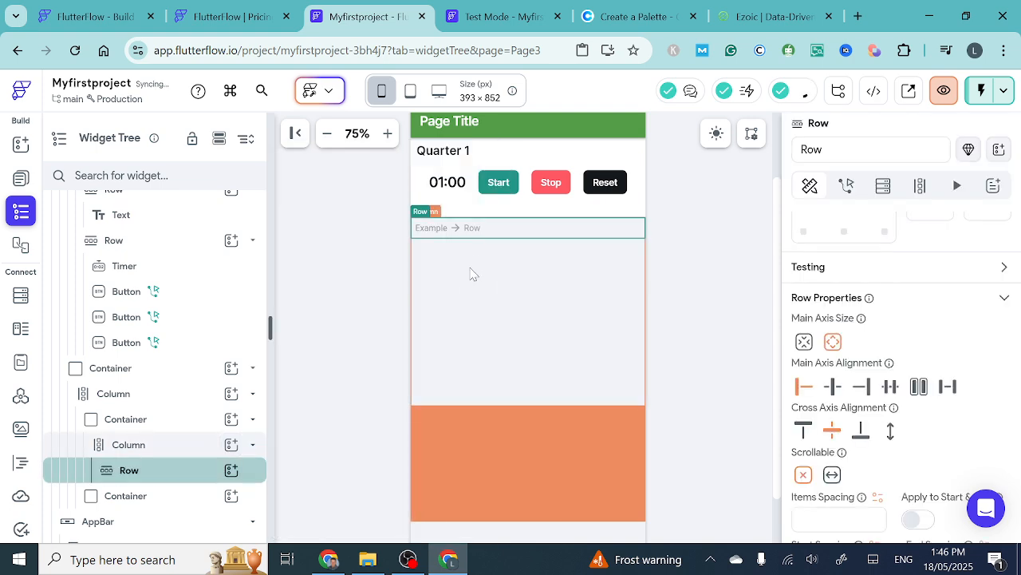
- Delete the Column, together with the Row inside it, from the grey Container
click(192, 448)
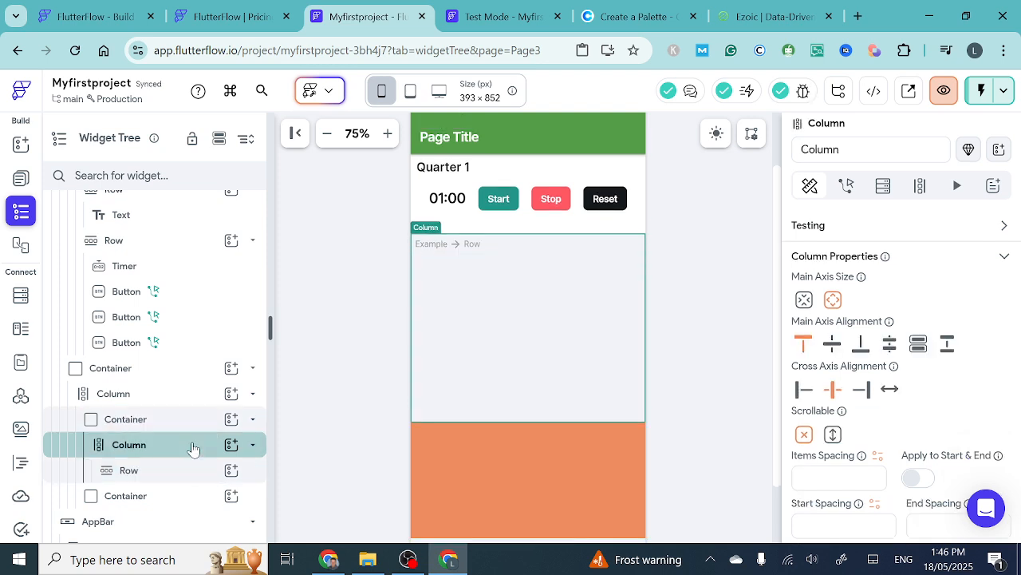
key(Delete)
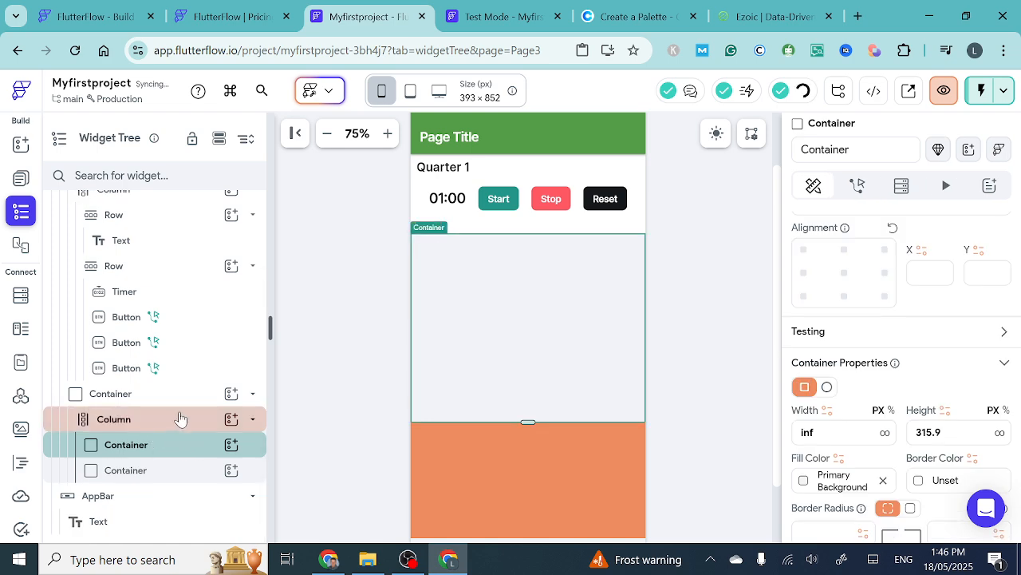
click(166, 419)
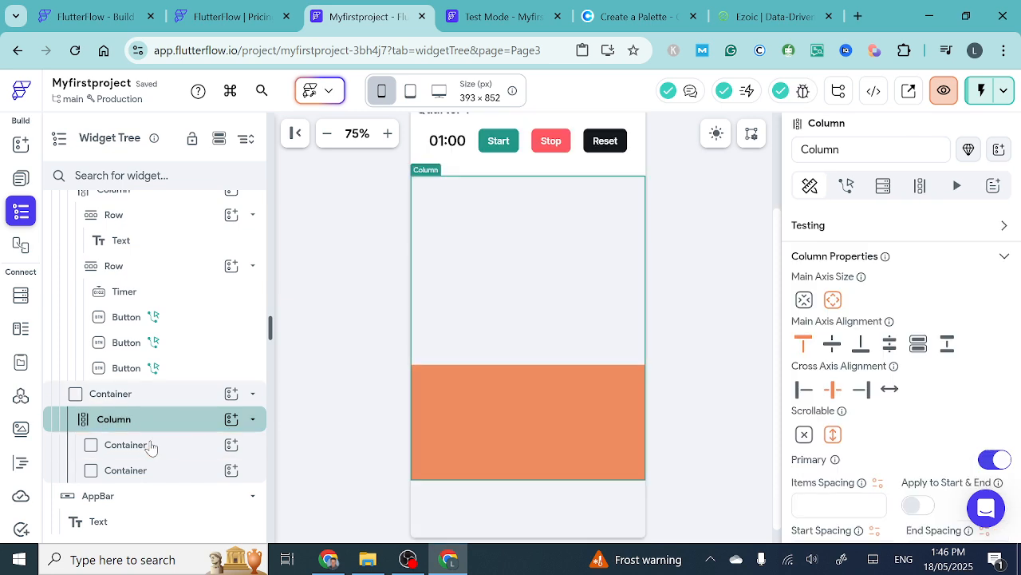
- Add a Row directly inside the emptied grey Container above the orange one
click(149, 446)
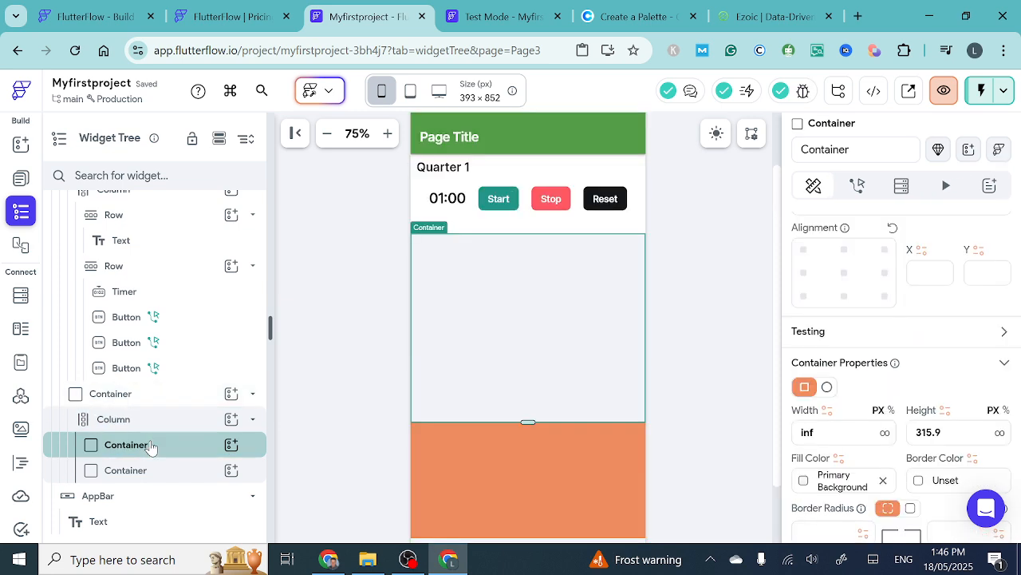
click(232, 445)
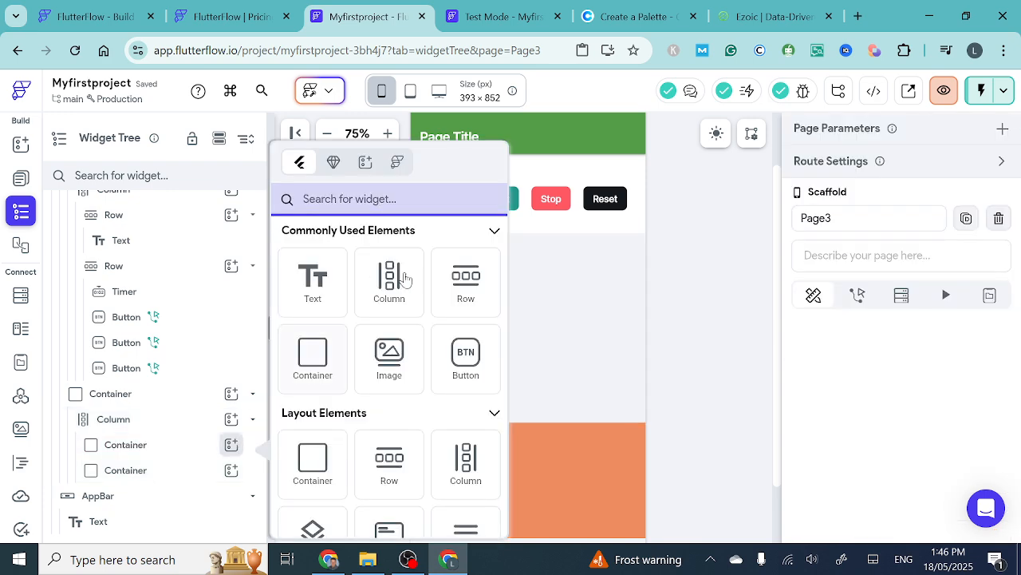
click(460, 285)
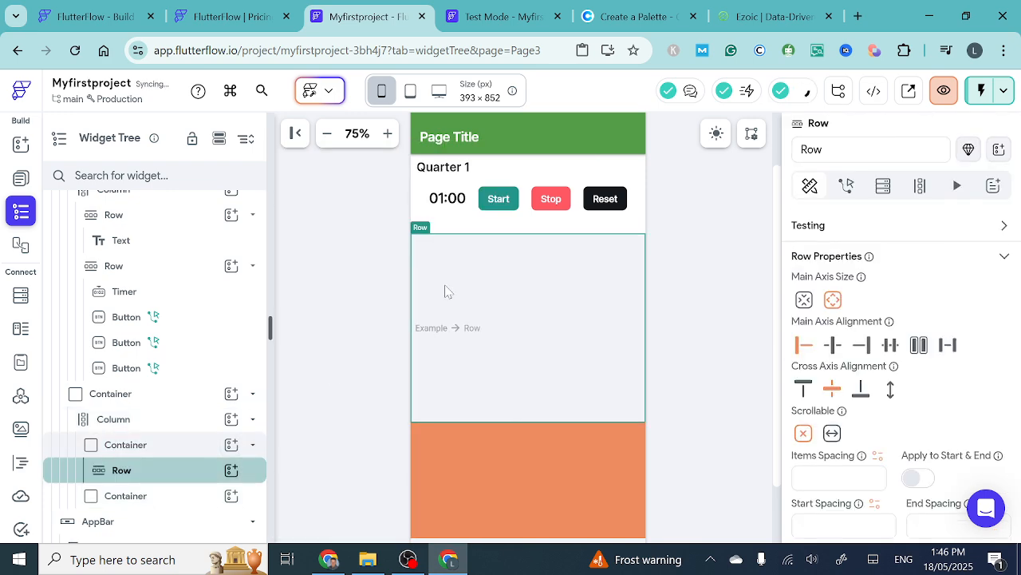
- Add a Column inside the new Row and duplicate it three times to get four Columns side by side
click(231, 470)
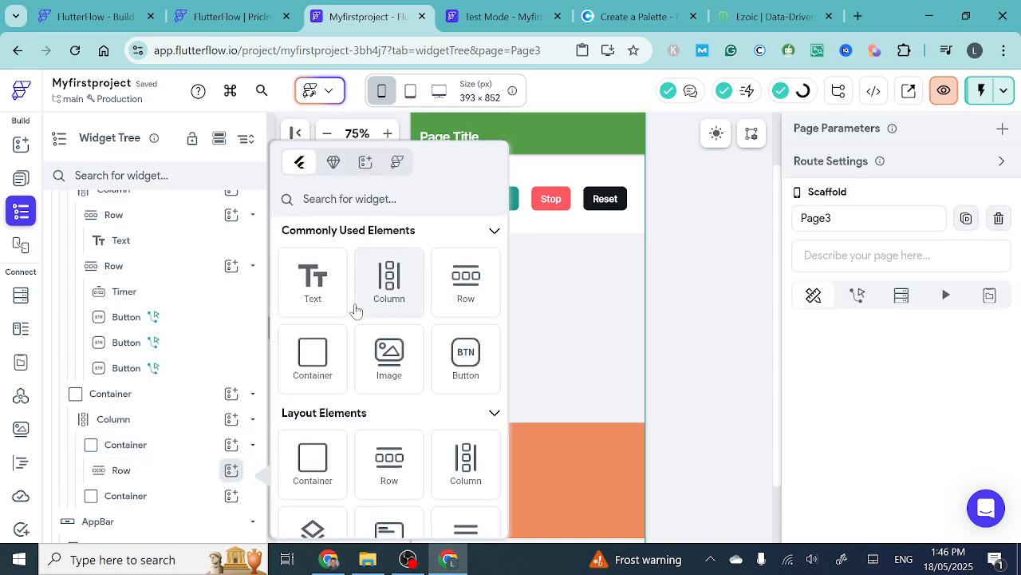
click(355, 310)
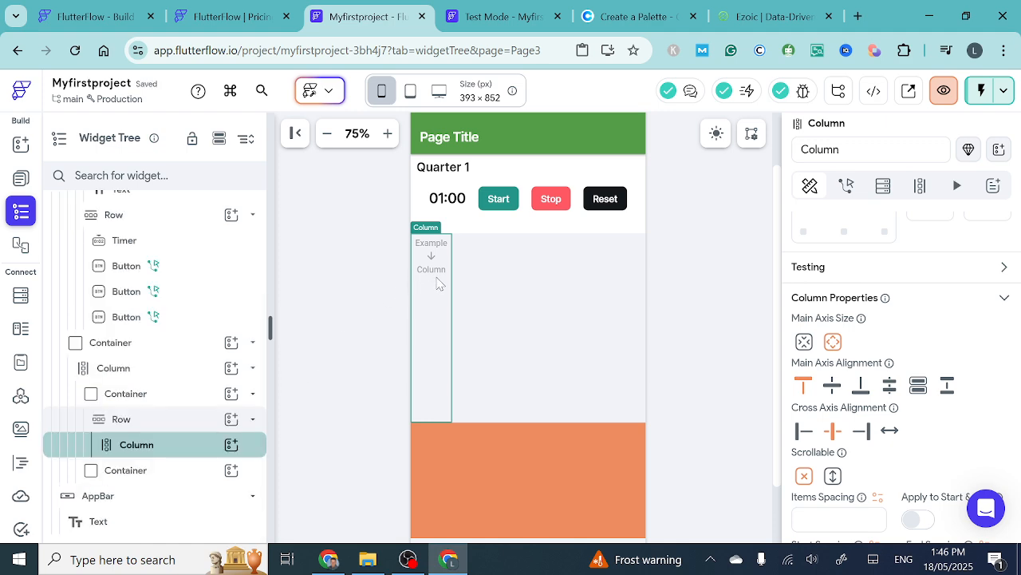
key(ctrl+d)
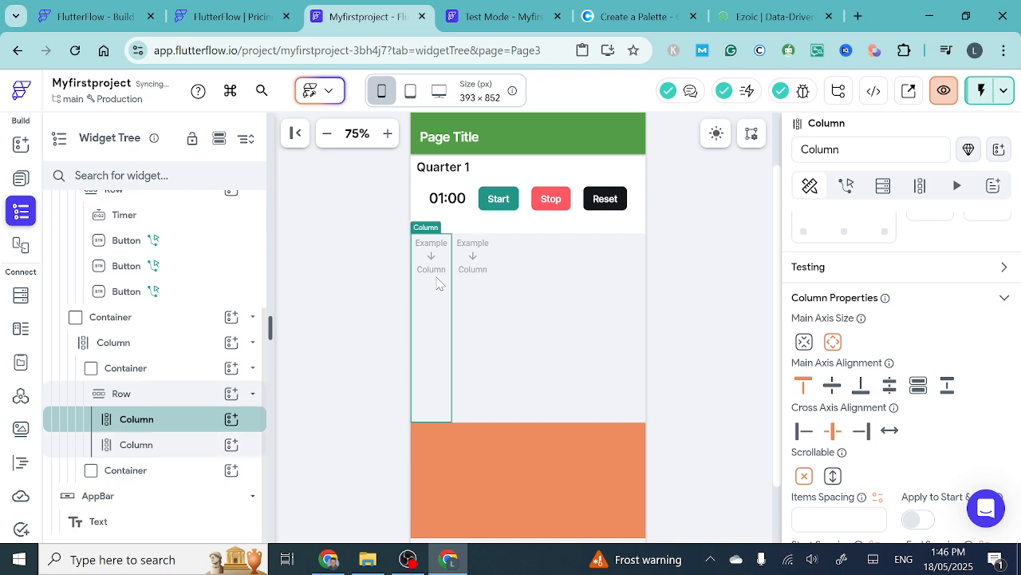
key(ctrl+d)
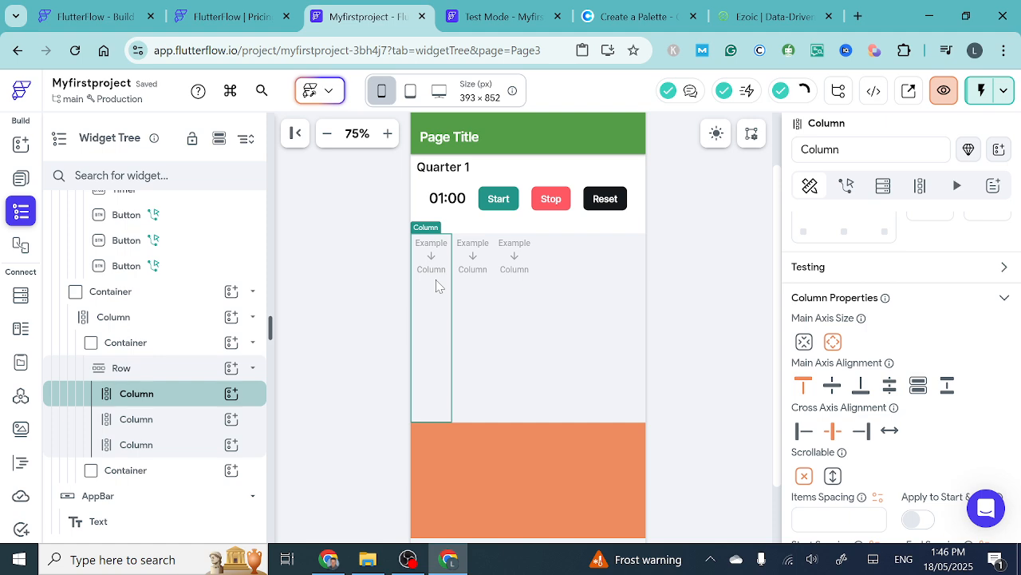
key(ctrl+d)
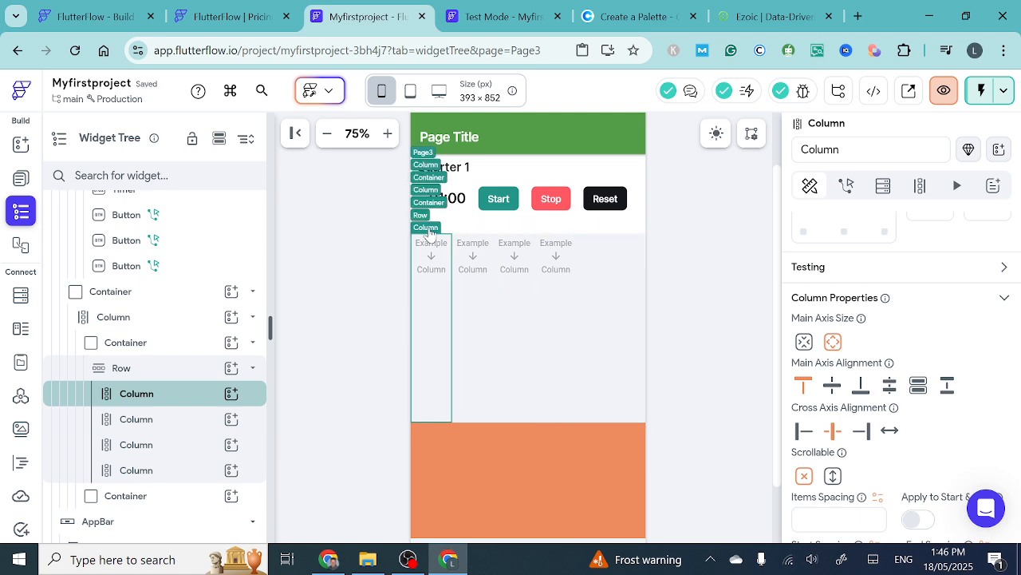
- Set the Main Axis Alignment of the Row holding the four Columns to space evenly
click(425, 214)
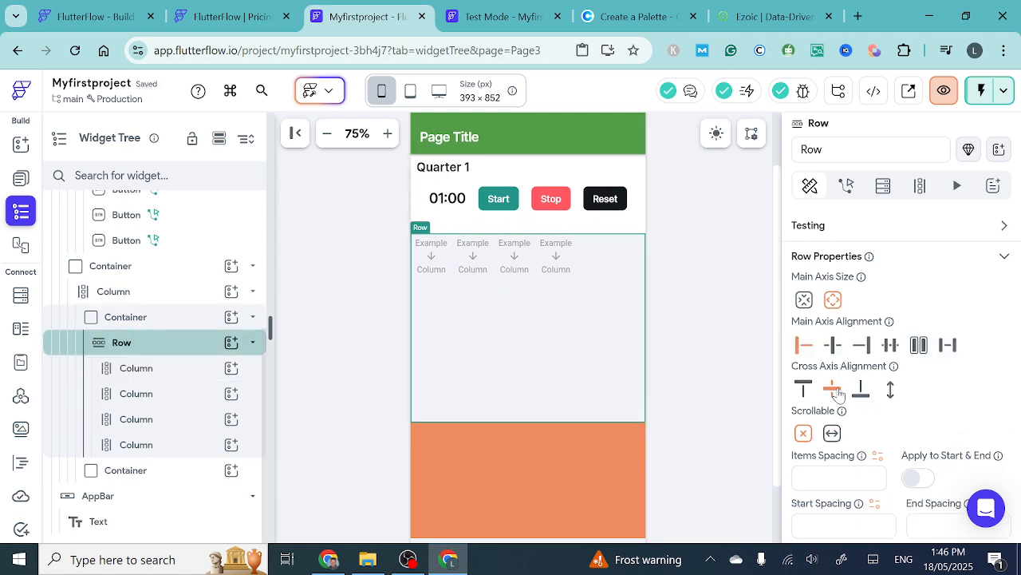
click(891, 348)
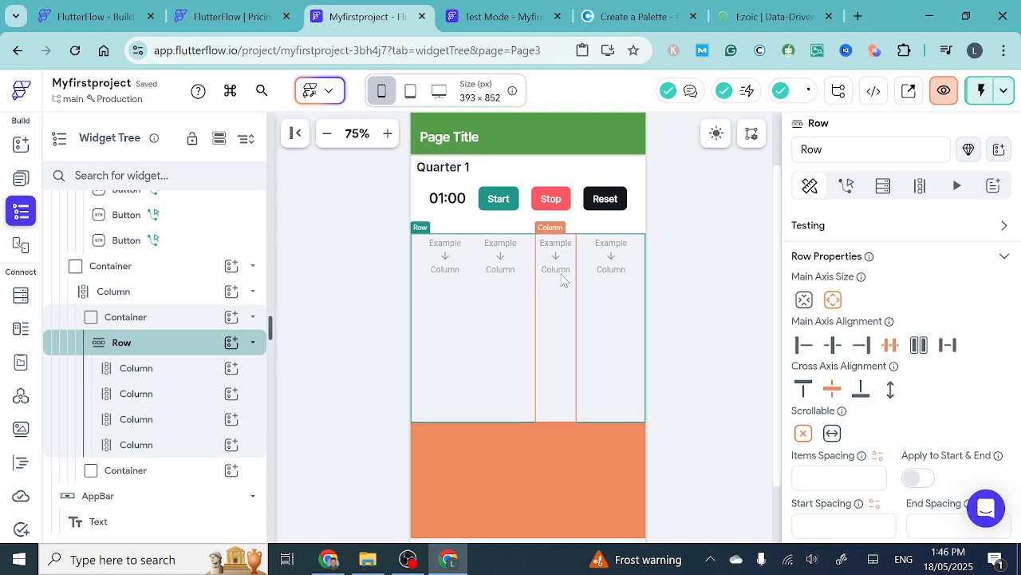
click(495, 257)
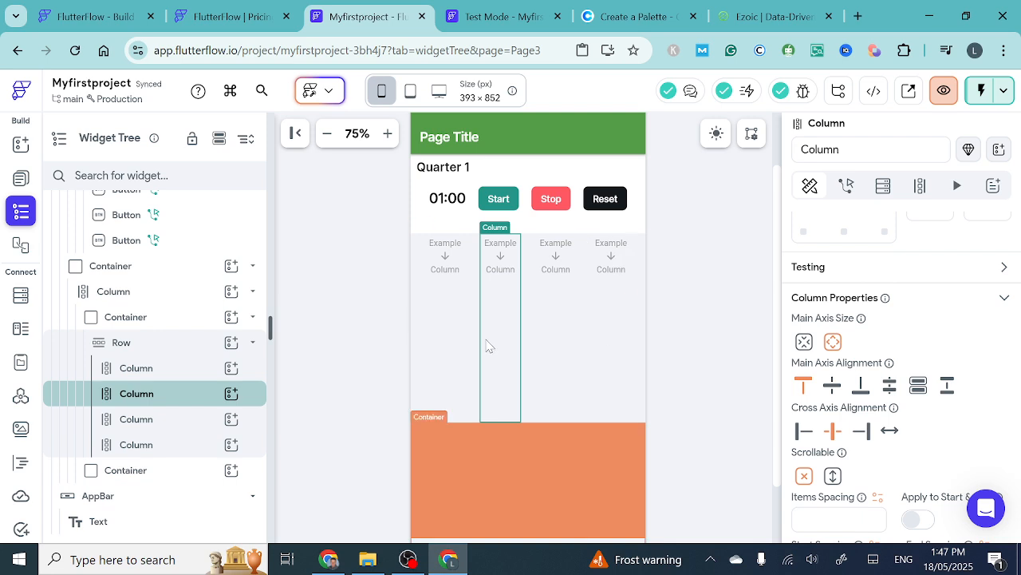
- Add a Text widget inside the first of the four Columns
click(448, 269)
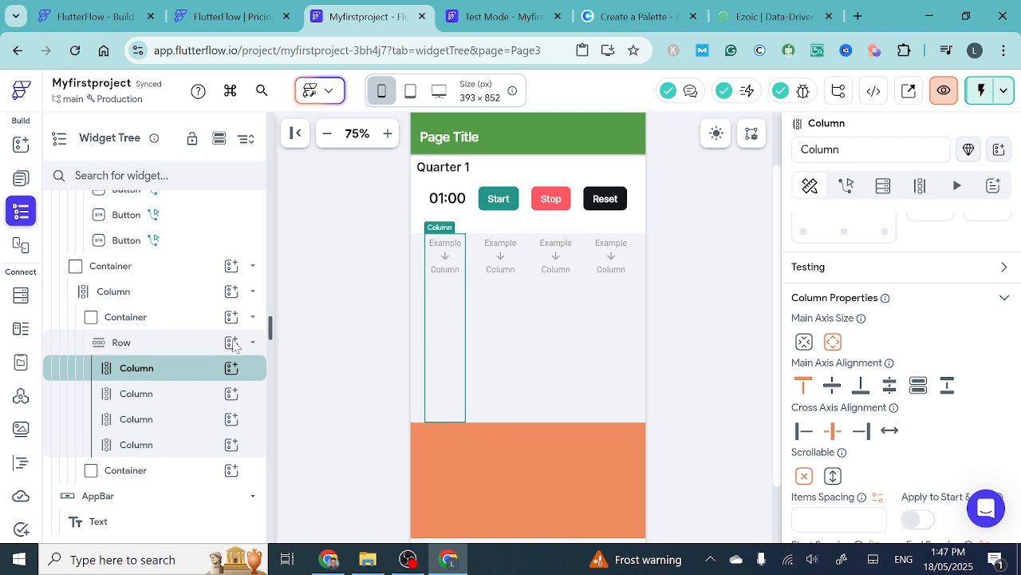
click(232, 367)
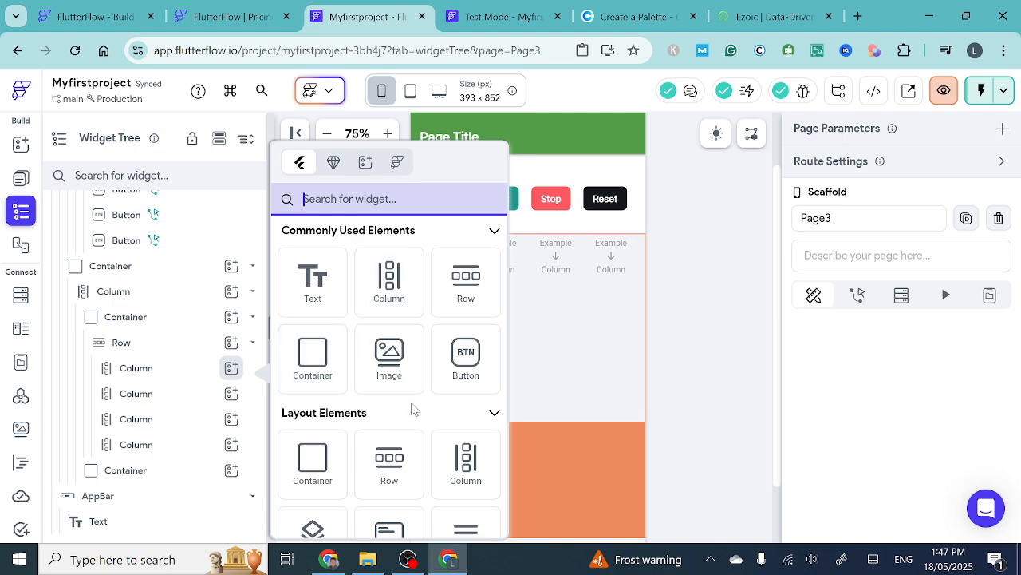
click(304, 283)
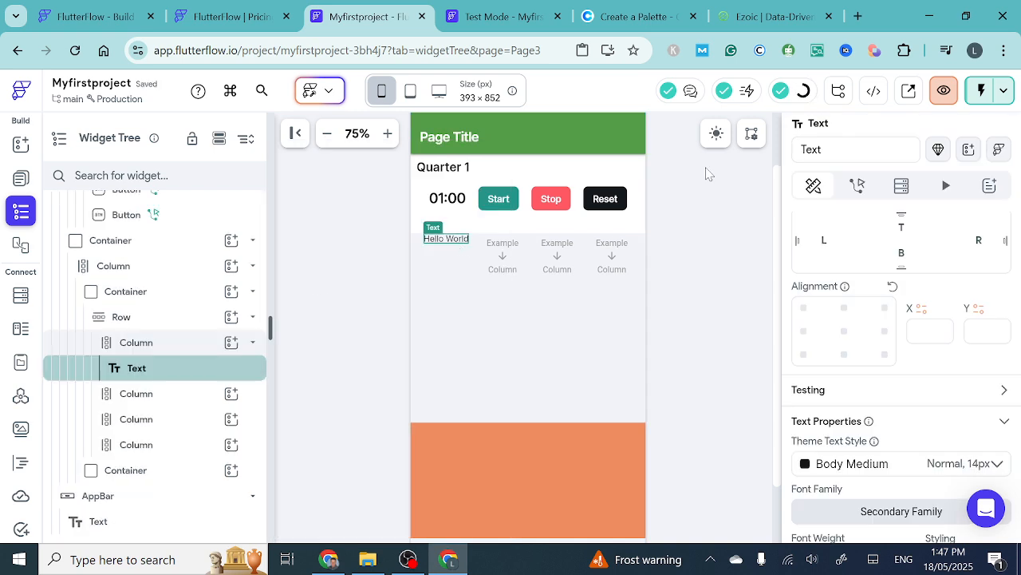
scroll(868, 256, up, 3)
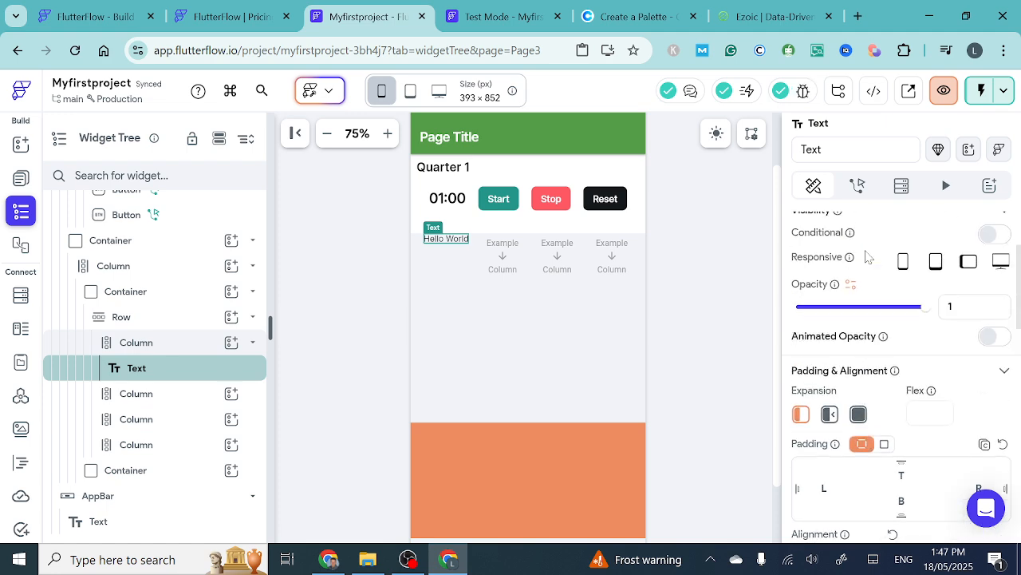
- Change the new Text widget in the first of the four Columns to read 0
scroll(868, 257, up, 3)
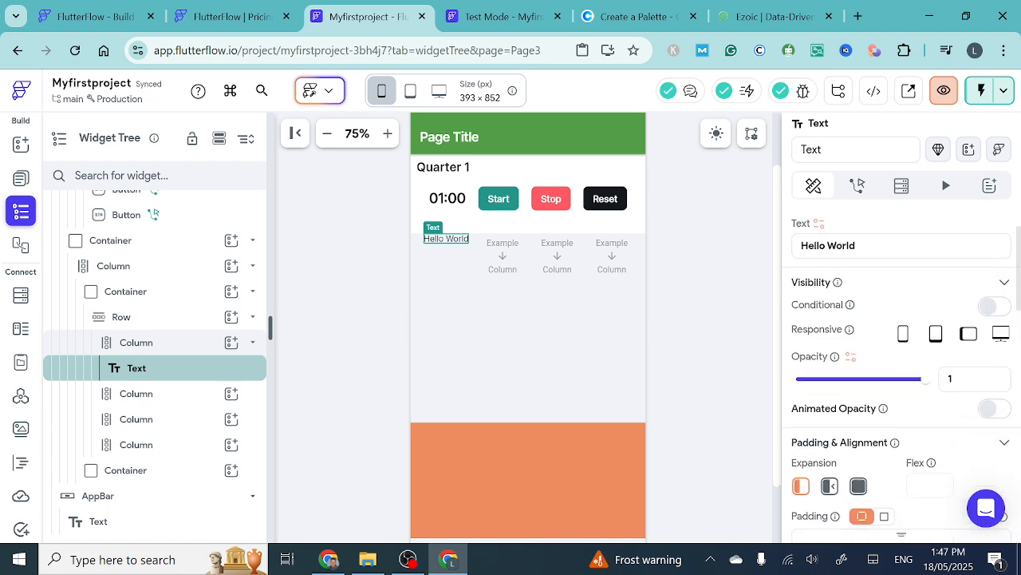
drag(863, 246, 780, 245)
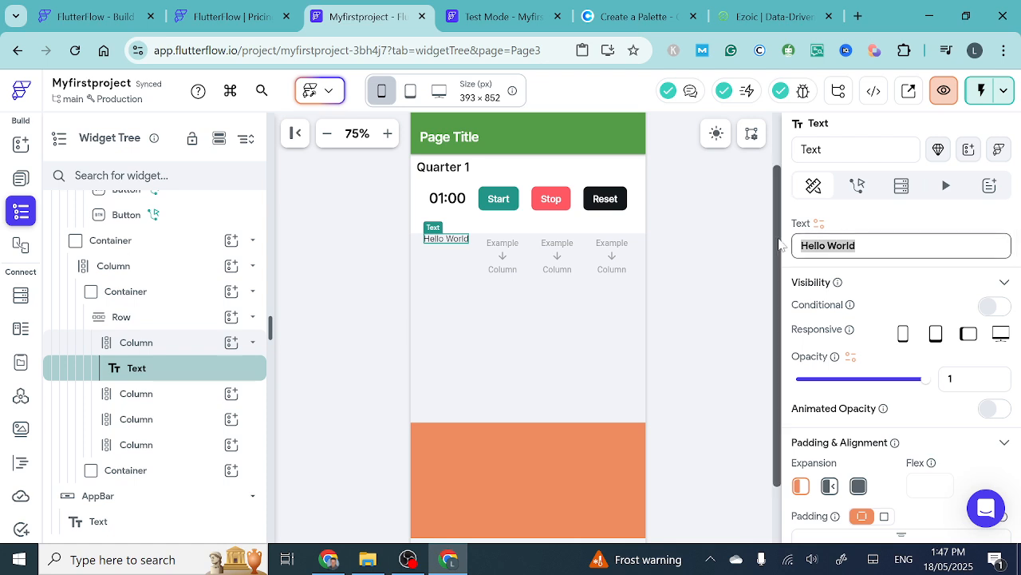
text(0)
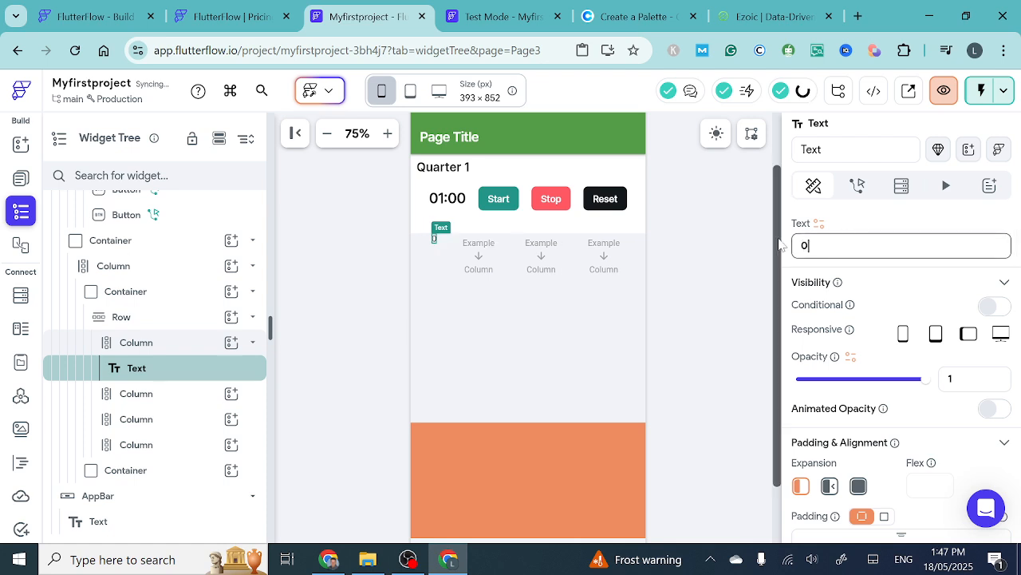
- Duplicate the 0 Text three times so the first Column holds four stacked Text widgets
click(436, 247)
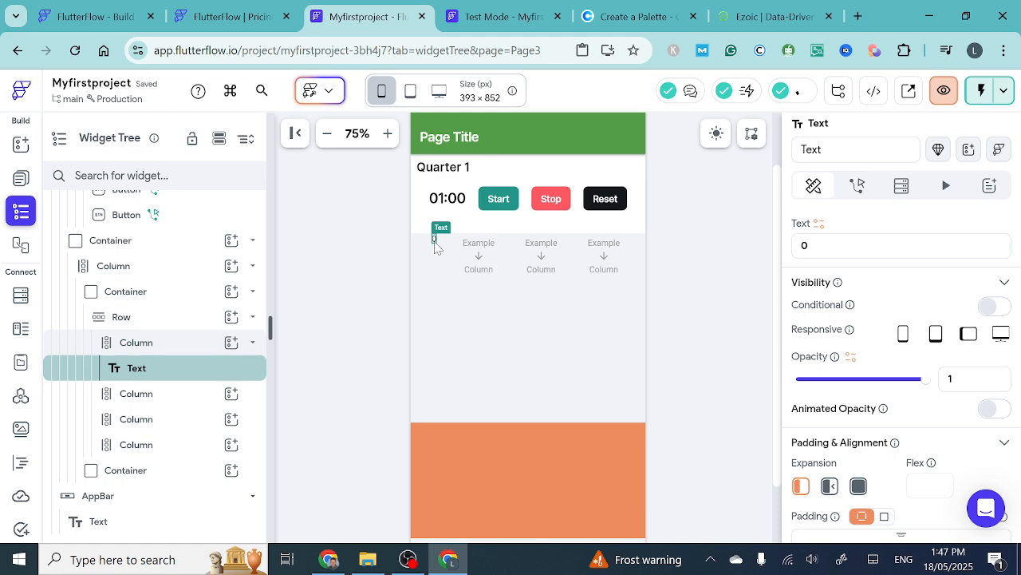
key(ctrl+d)
key(ctrl+d)
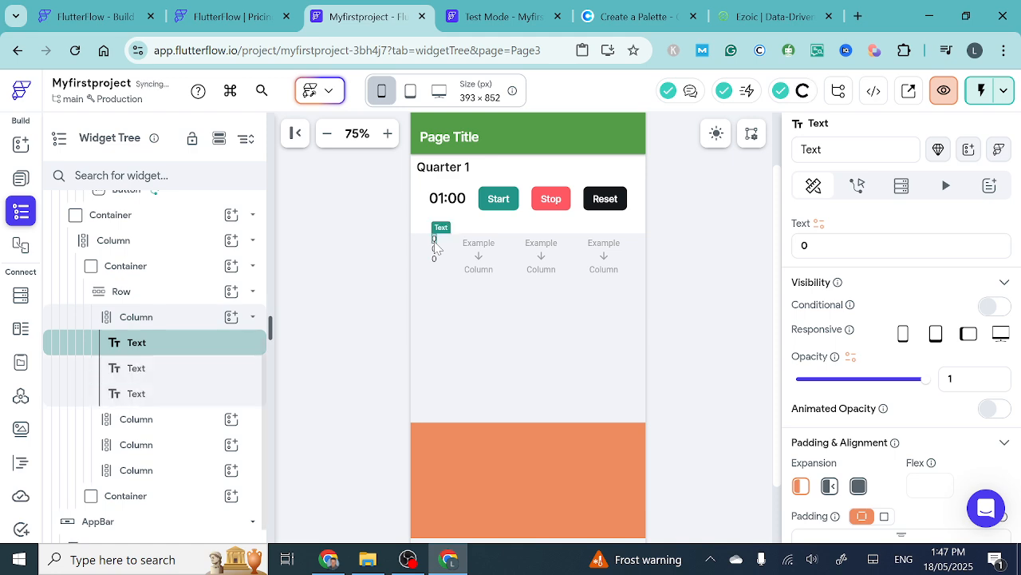
key(ctrl+d)
click(436, 246)
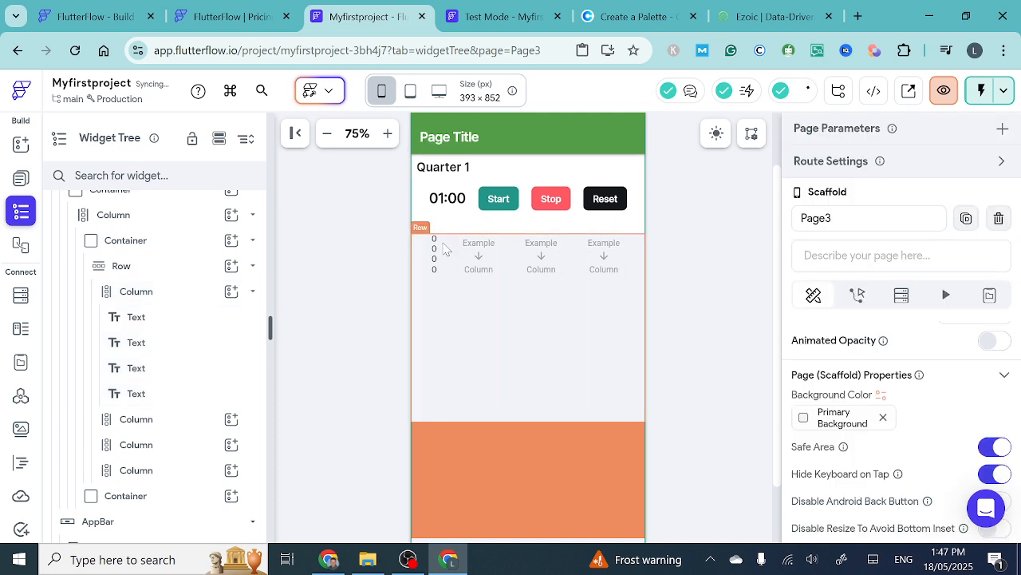
- Add a Text widget inside the fourth Column and set its text to 0
click(602, 249)
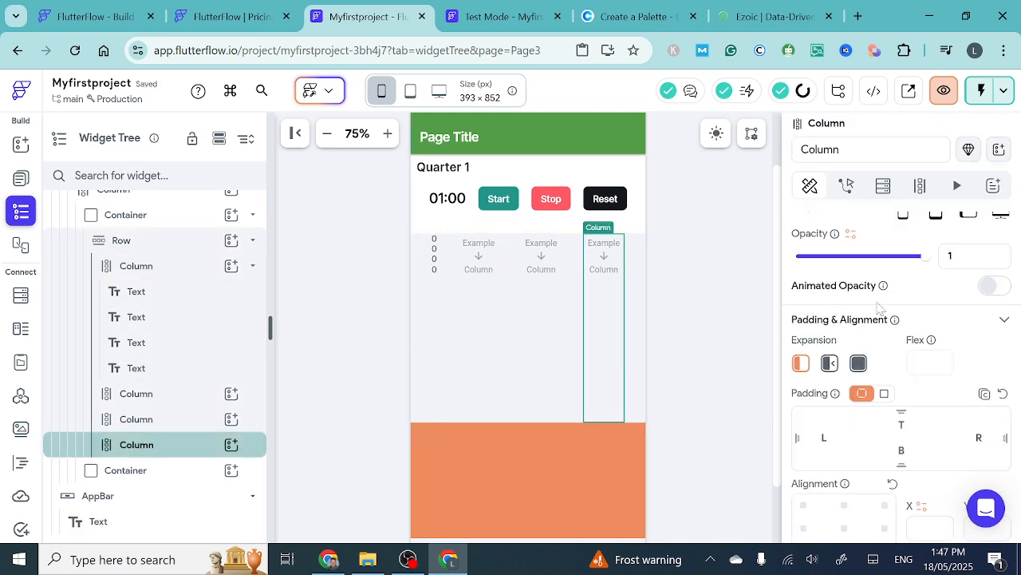
click(232, 446)
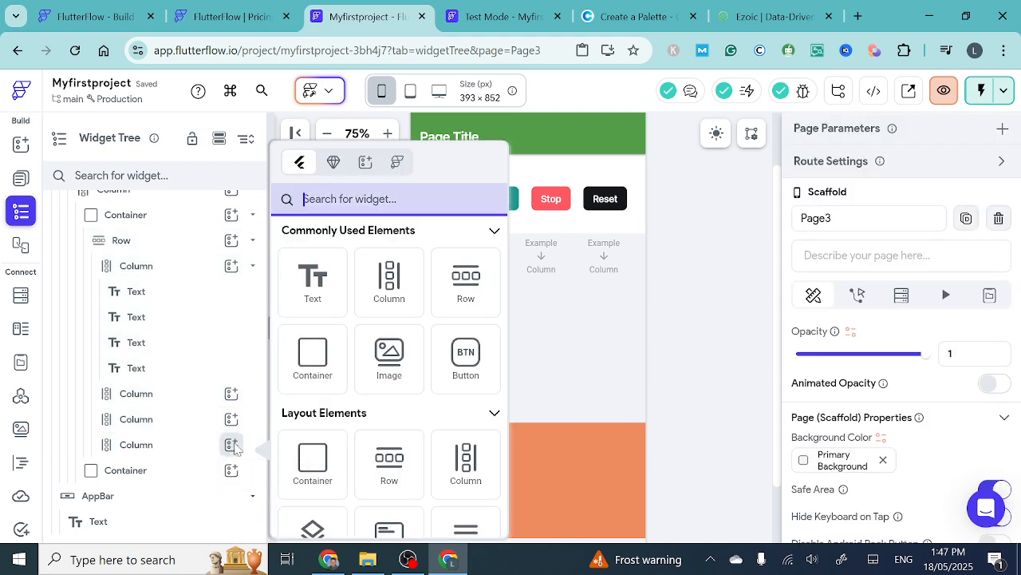
click(312, 281)
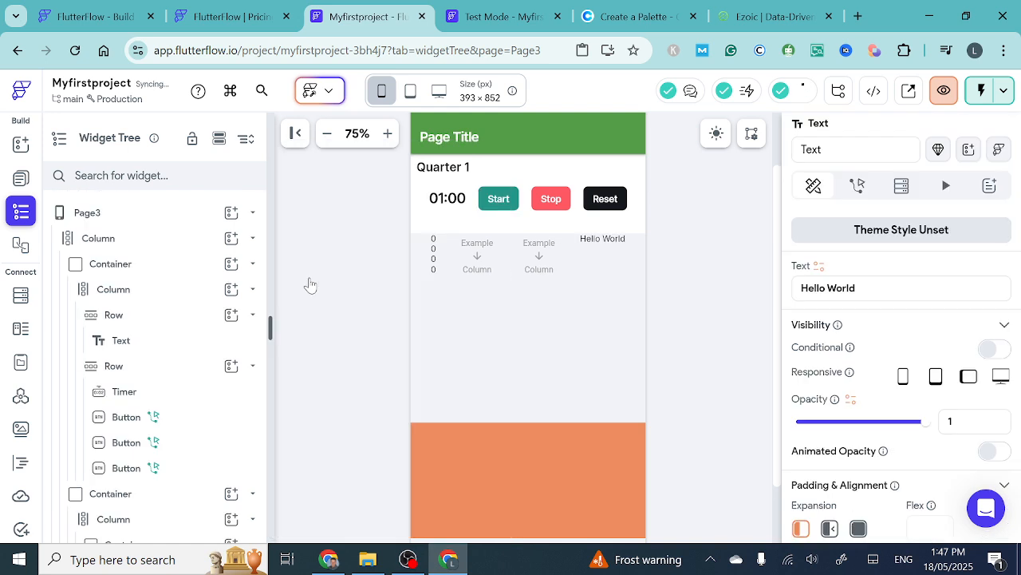
click(899, 290)
key(ctrl+a)
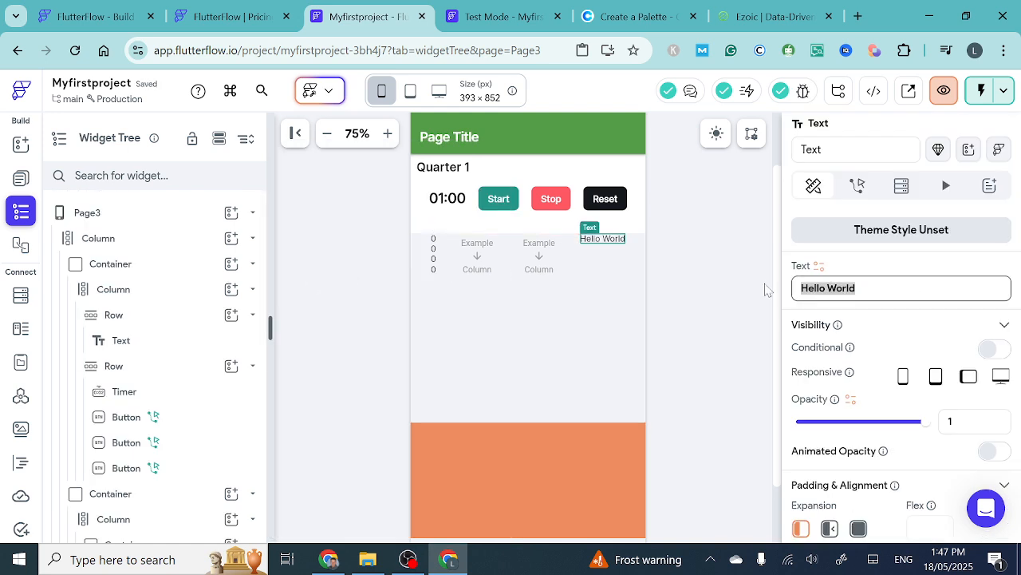
text(0)
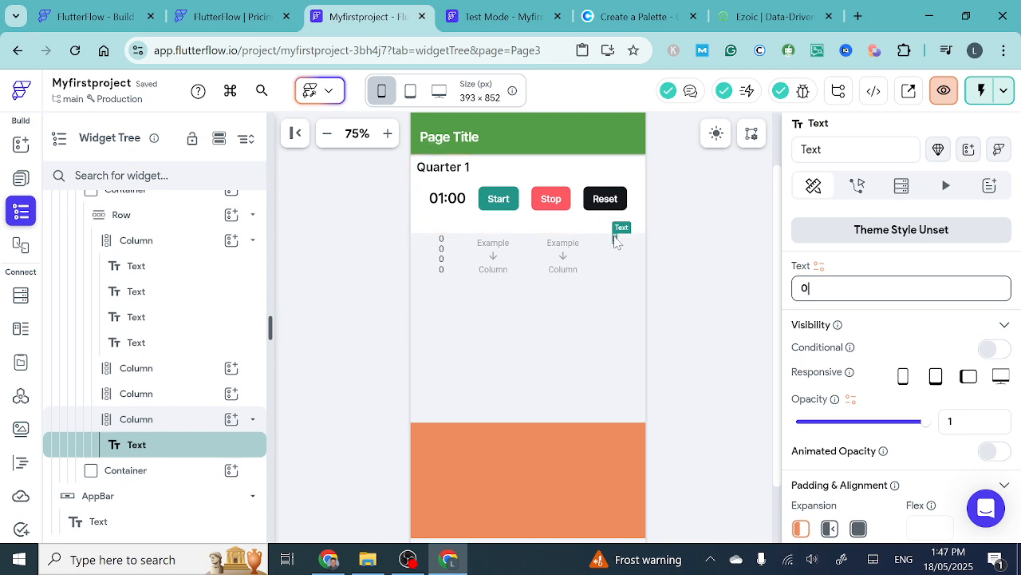
- Duplicate the fourth Column's 0 Text three times to stack four of them
click(615, 242)
key(ctrl+d)
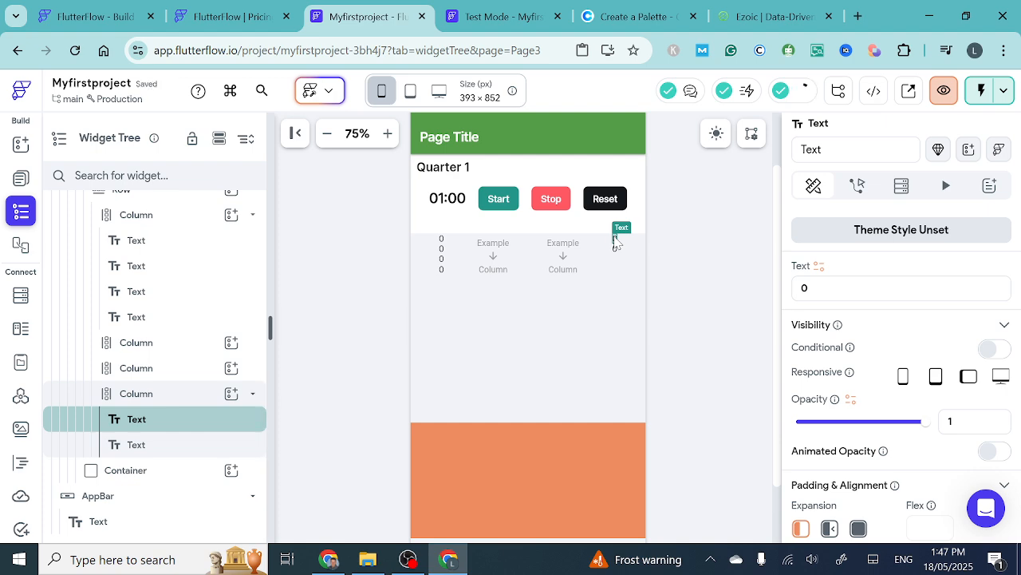
key(ctrl+d)
key(ctrl+d)
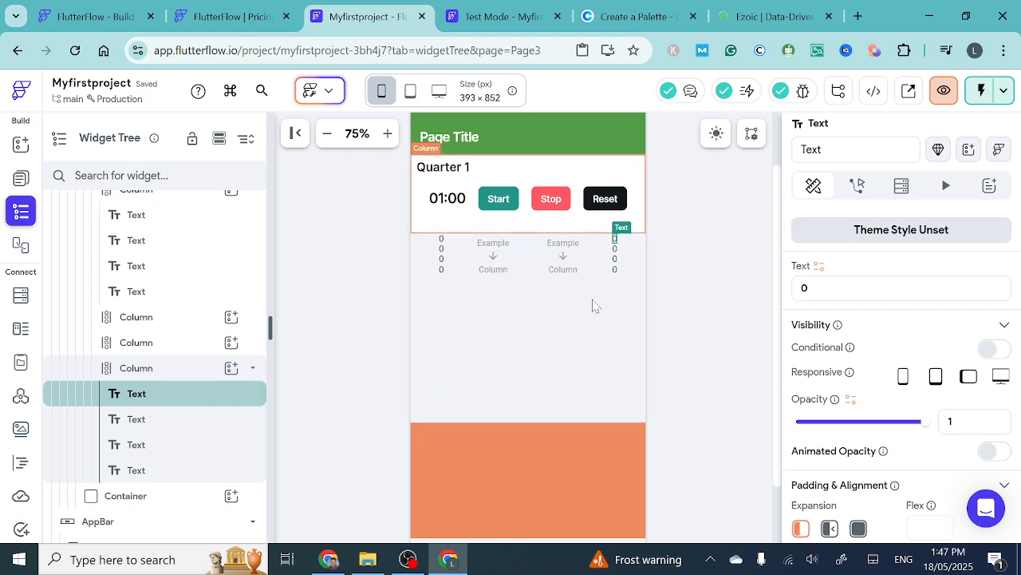
- Add a Button inside the second Column and copy it three times to stack four Buttons
click(492, 247)
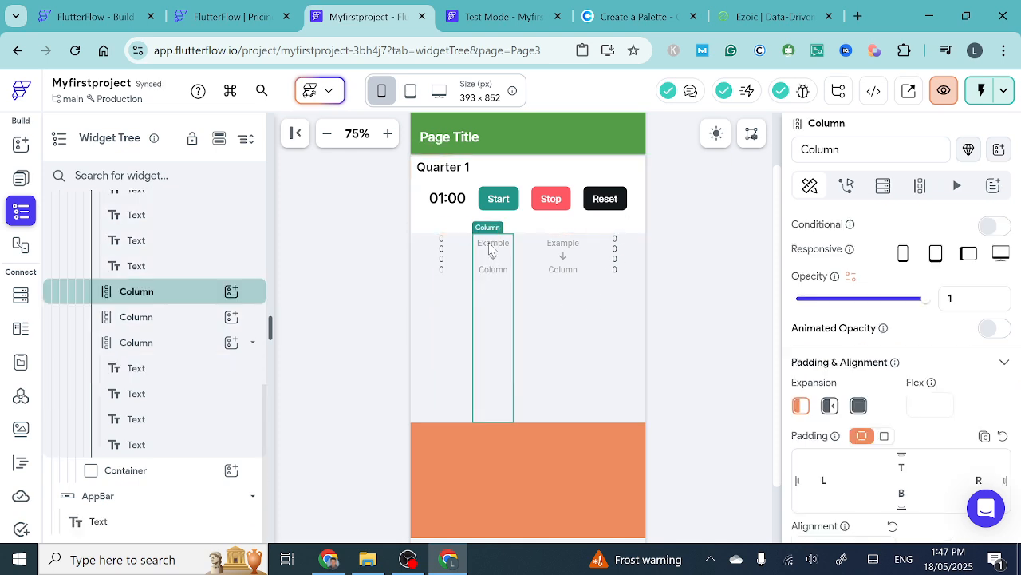
click(232, 292)
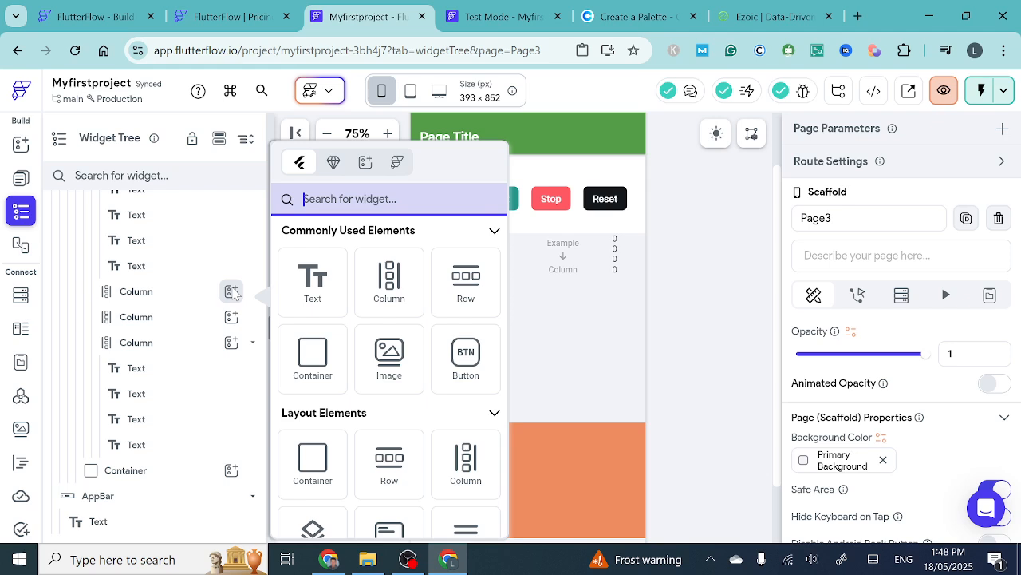
click(468, 364)
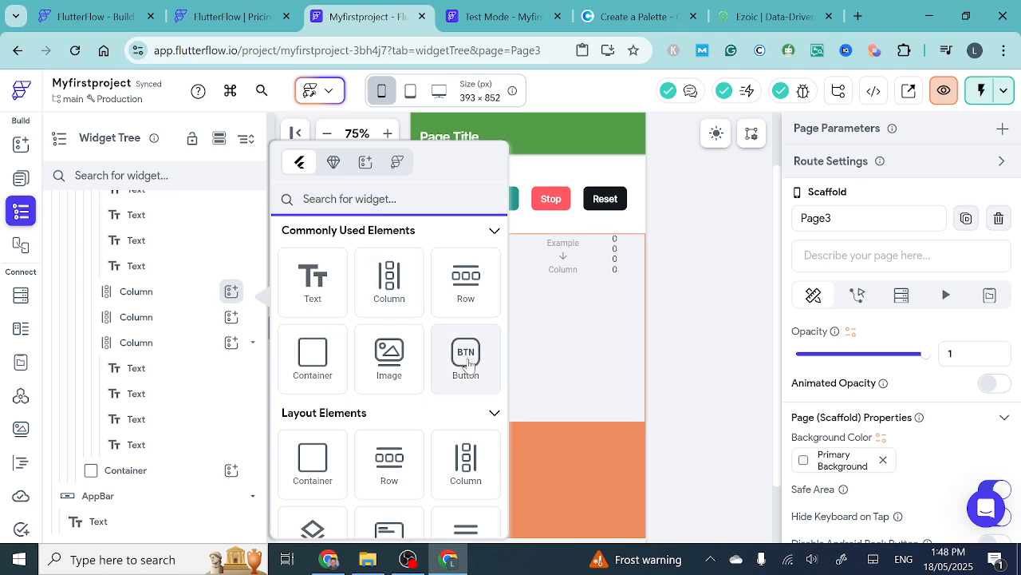
click(469, 365)
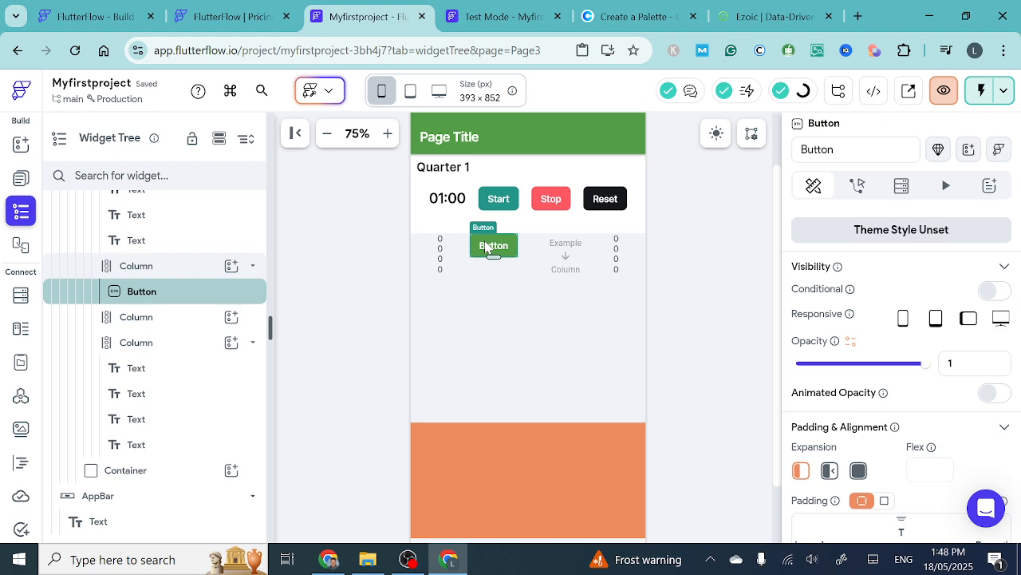
key(ctrl+c)
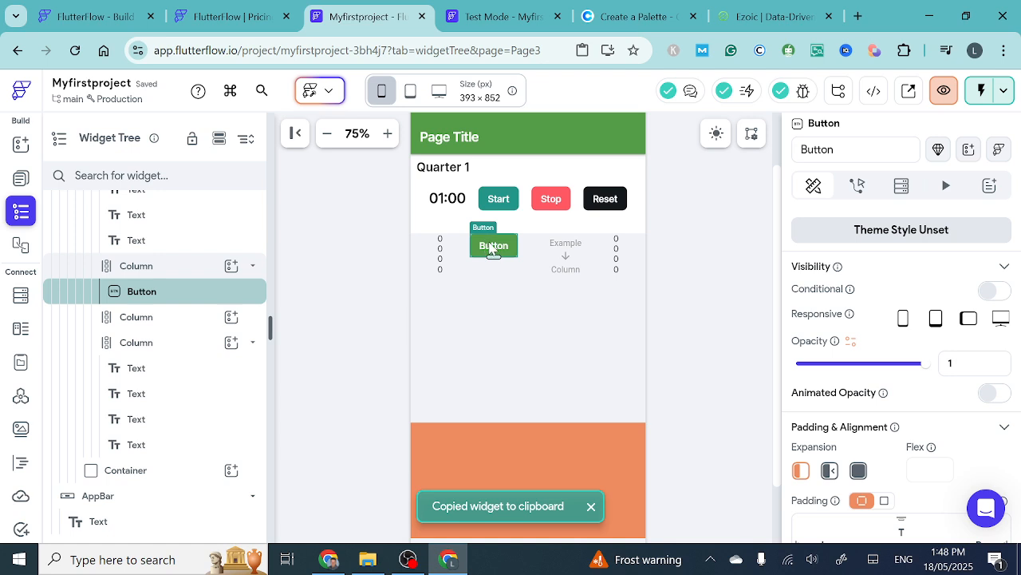
key(ctrl+v)
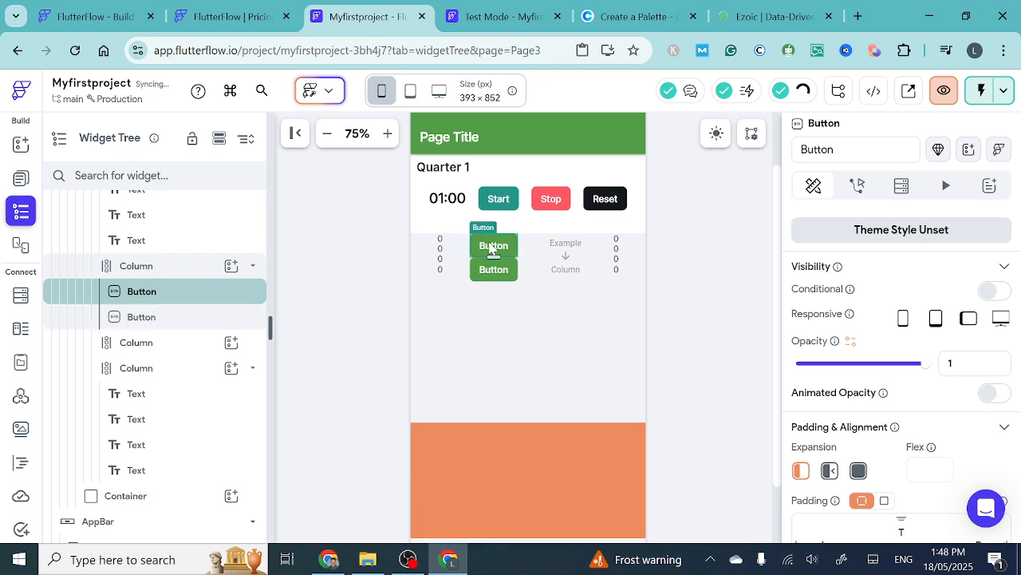
key(ctrl+v)
key(ctrl+v)
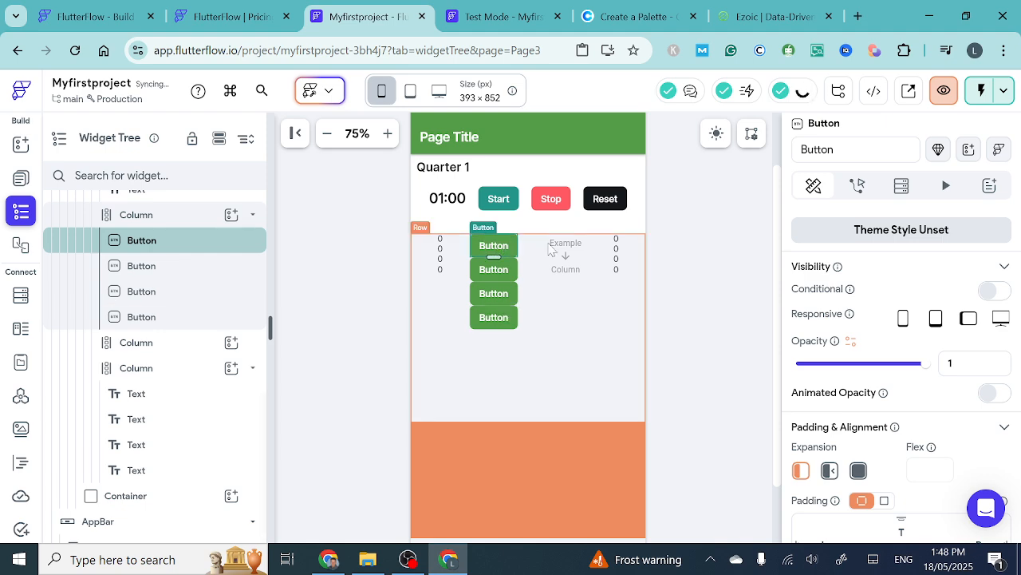
- Add a Button inside the third Column and duplicate it three times to stack four Buttons
click(568, 243)
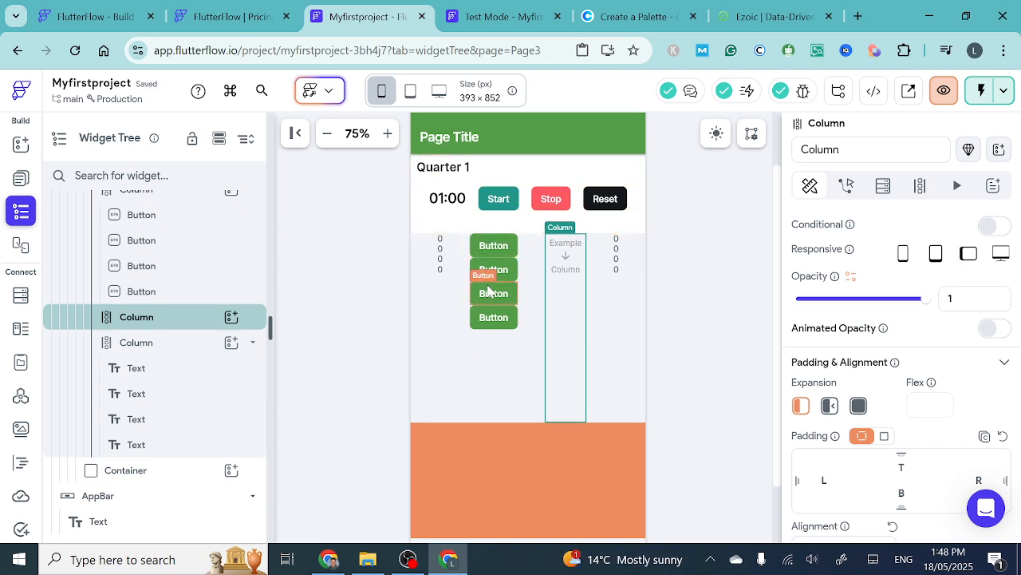
click(232, 316)
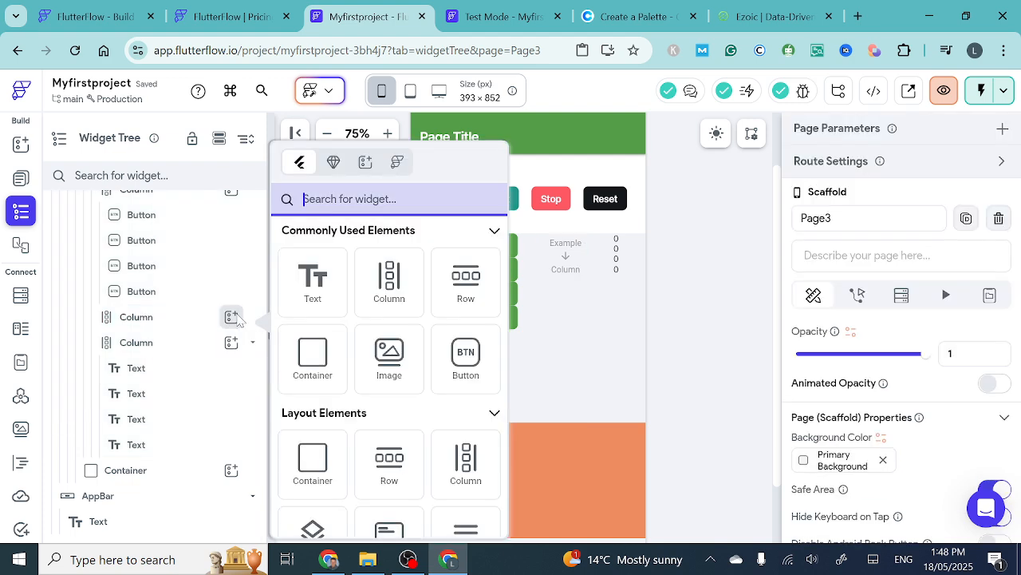
click(463, 363)
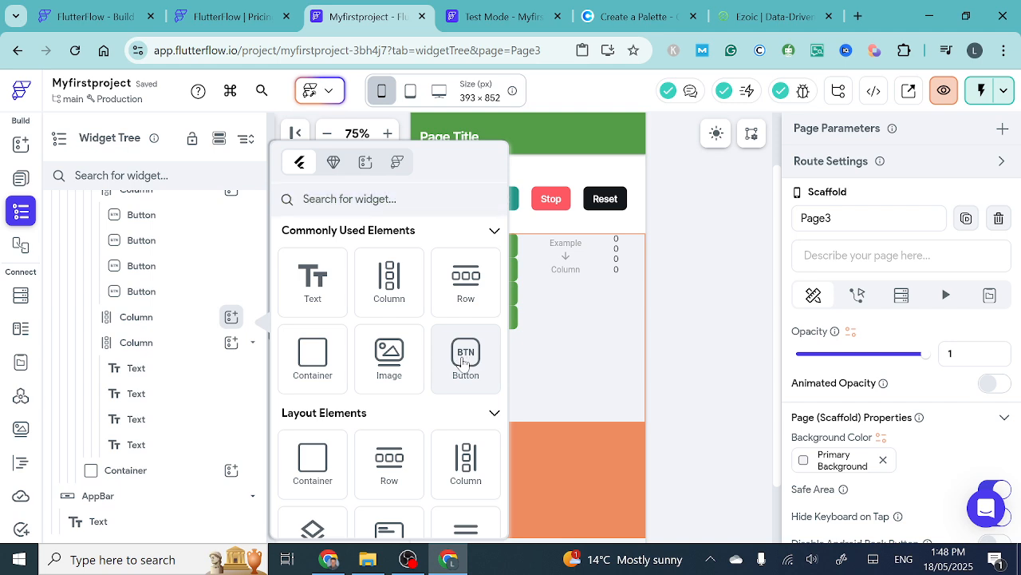
click(464, 363)
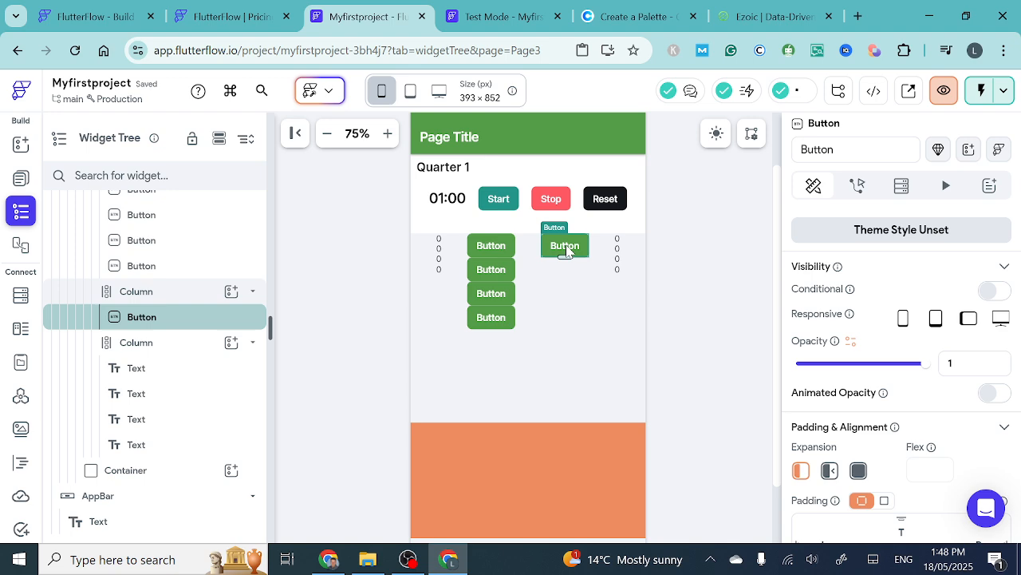
key(ctrl+d)
key(ctrl+d)
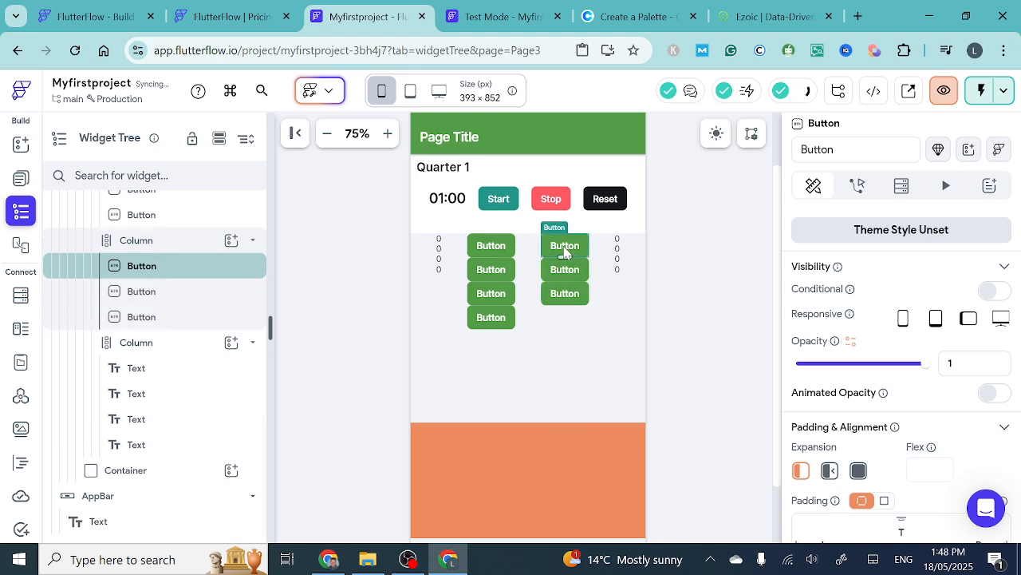
key(ctrl+d)
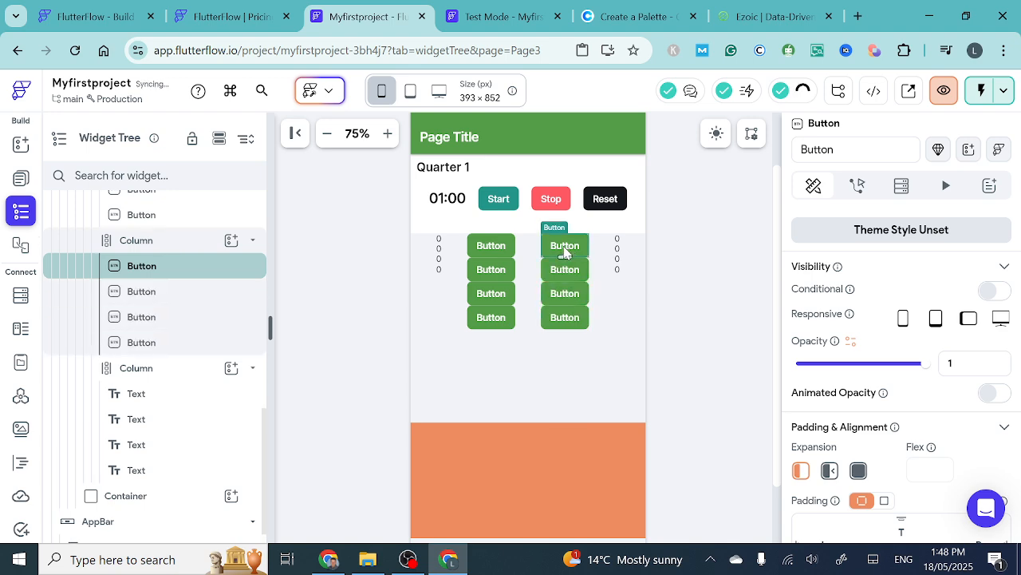
- Give the first Button in the second Column a uniform padding of 5
click(438, 240)
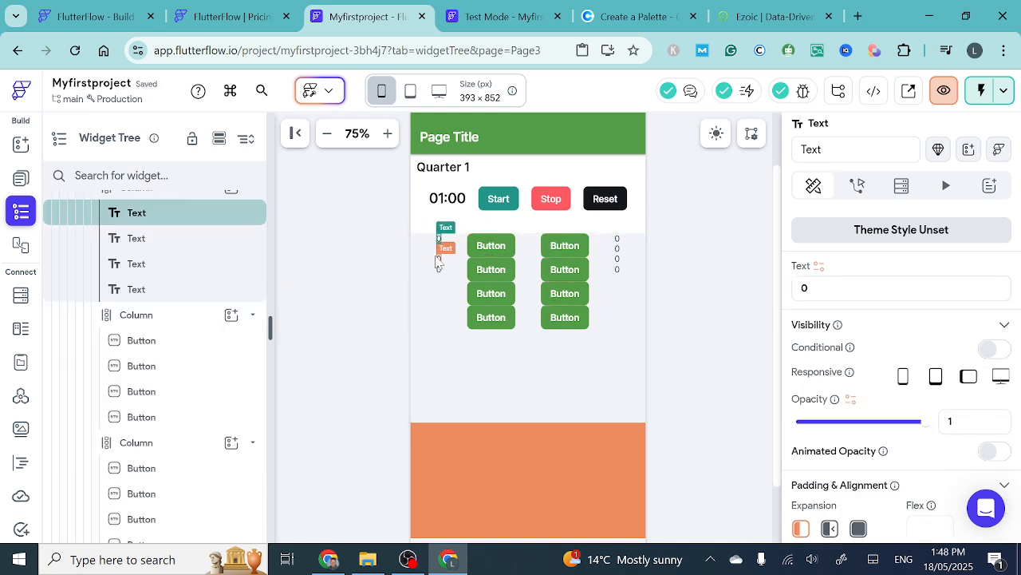
click(491, 247)
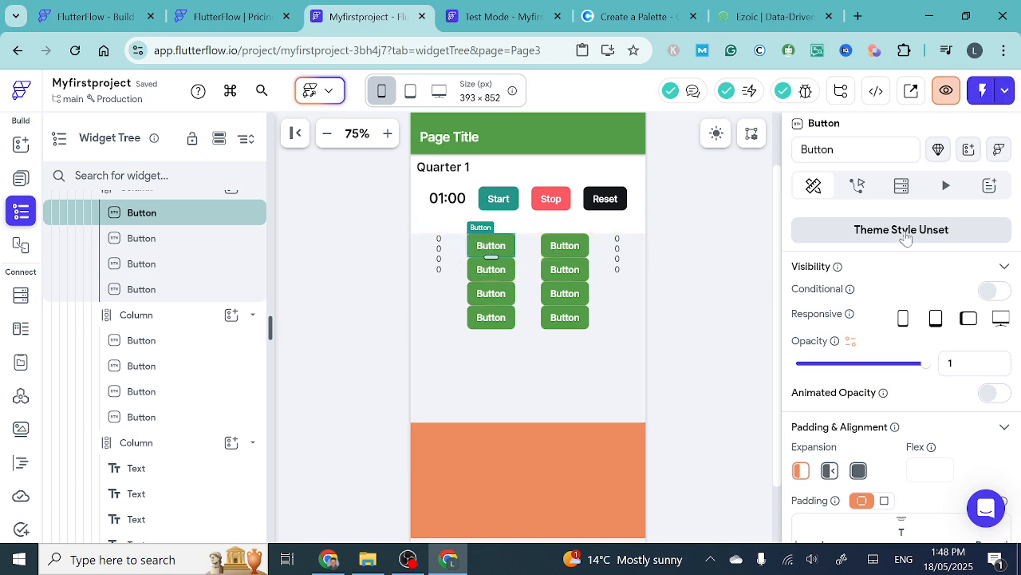
scroll(905, 233, up, 1)
scroll(906, 233, down, 3)
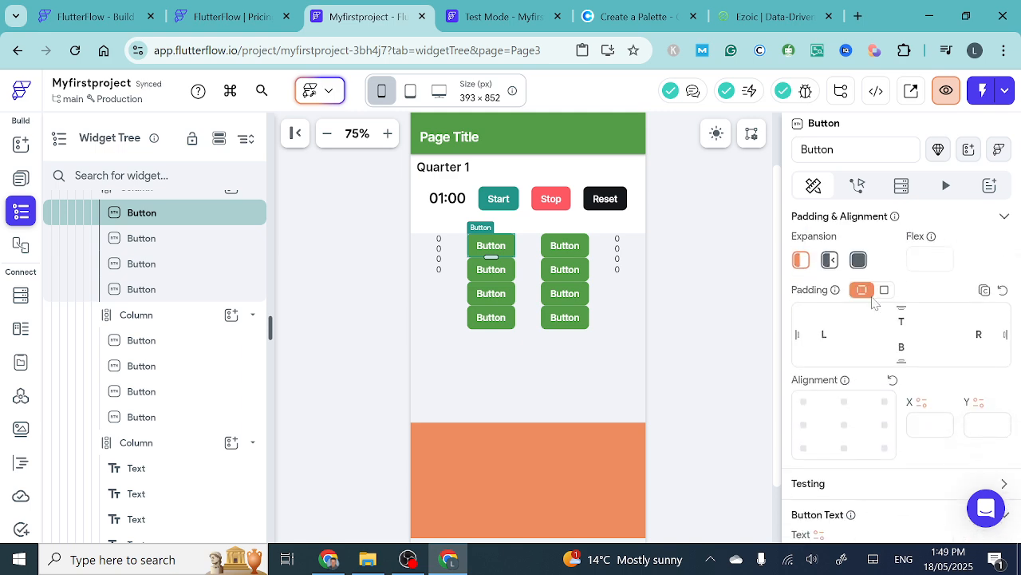
click(884, 292)
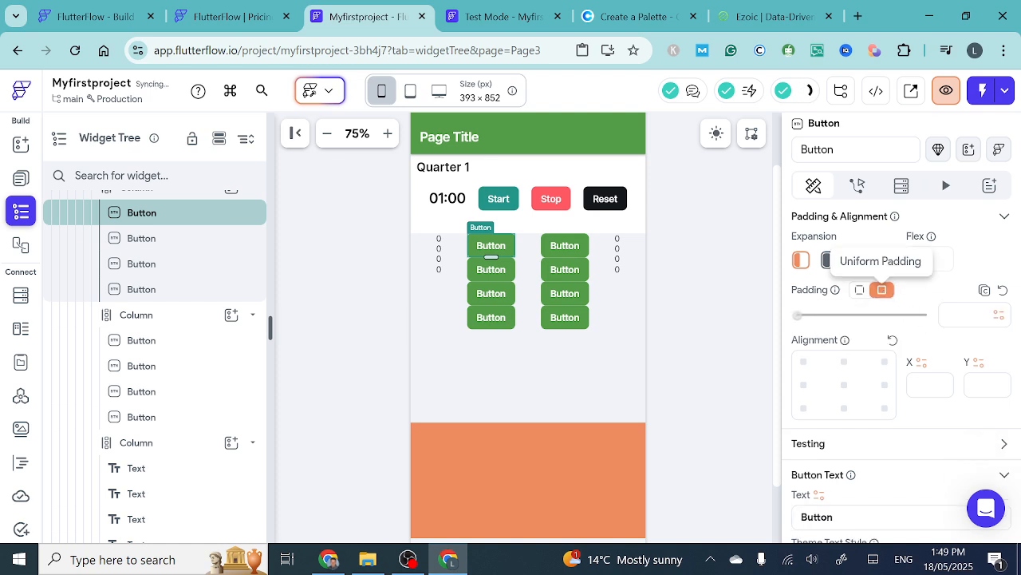
click(949, 314)
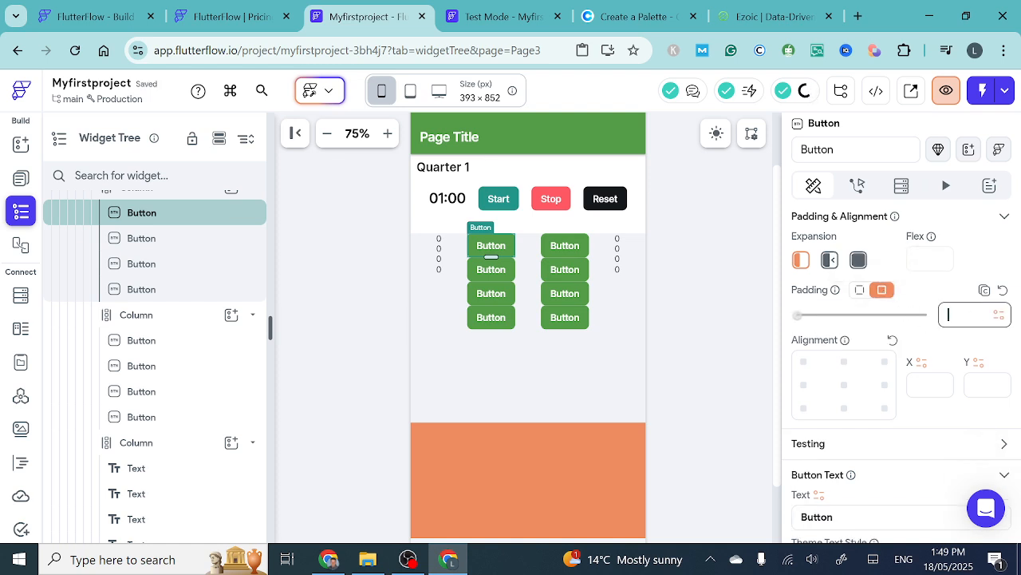
text(5)
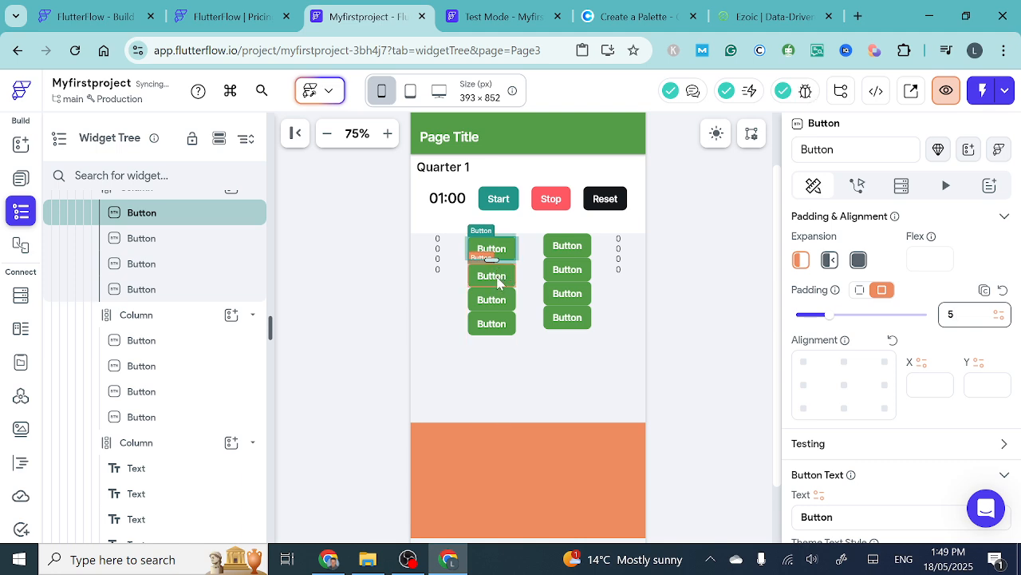
- Give the second Button in the second Column a uniform padding of 5
click(501, 284)
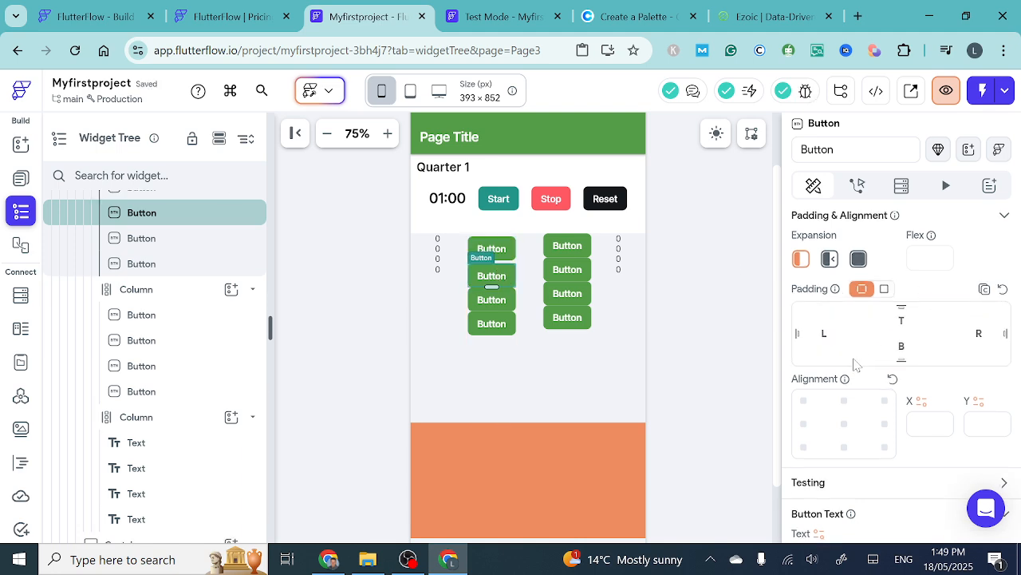
scroll(862, 351, up, 1)
click(884, 309)
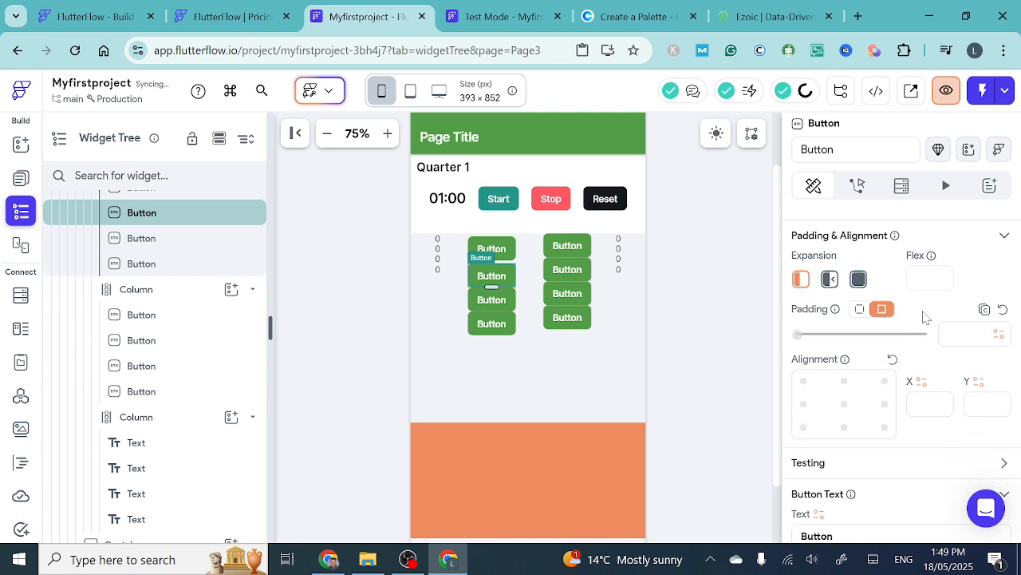
click(962, 333)
text(5)
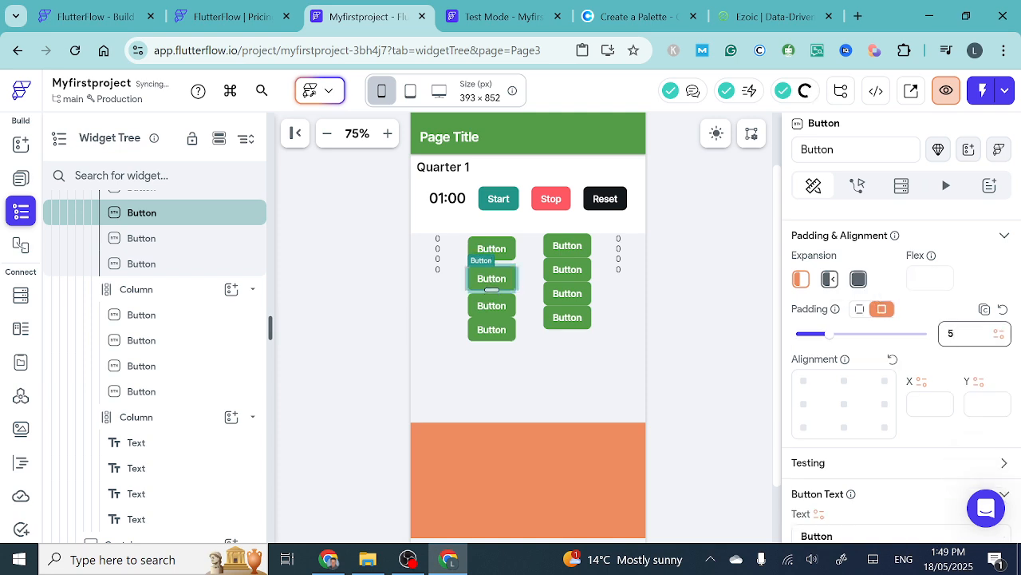
- Give the third Button in the second Column a uniform padding of 5
click(497, 311)
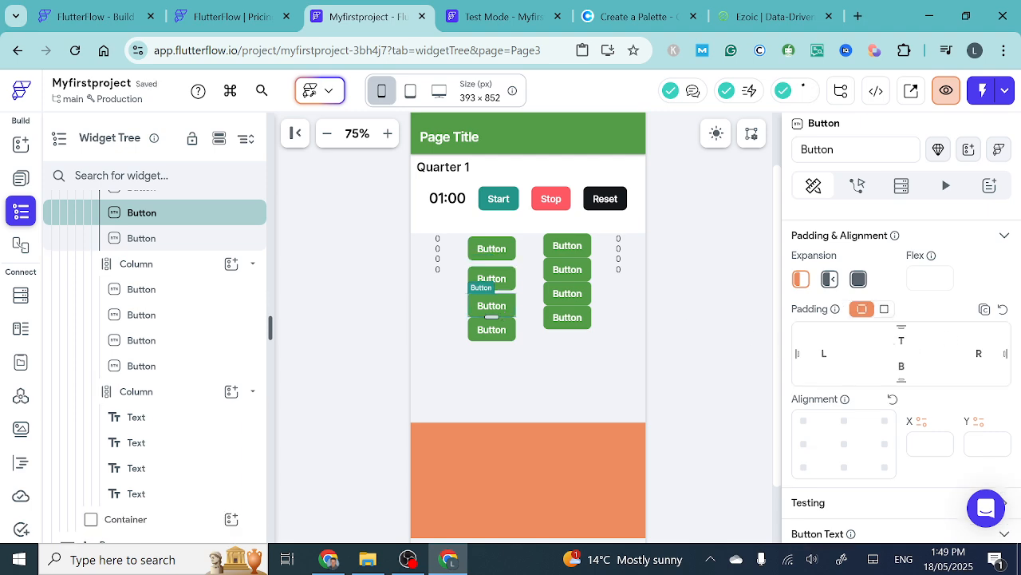
click(885, 309)
click(949, 334)
text(5)
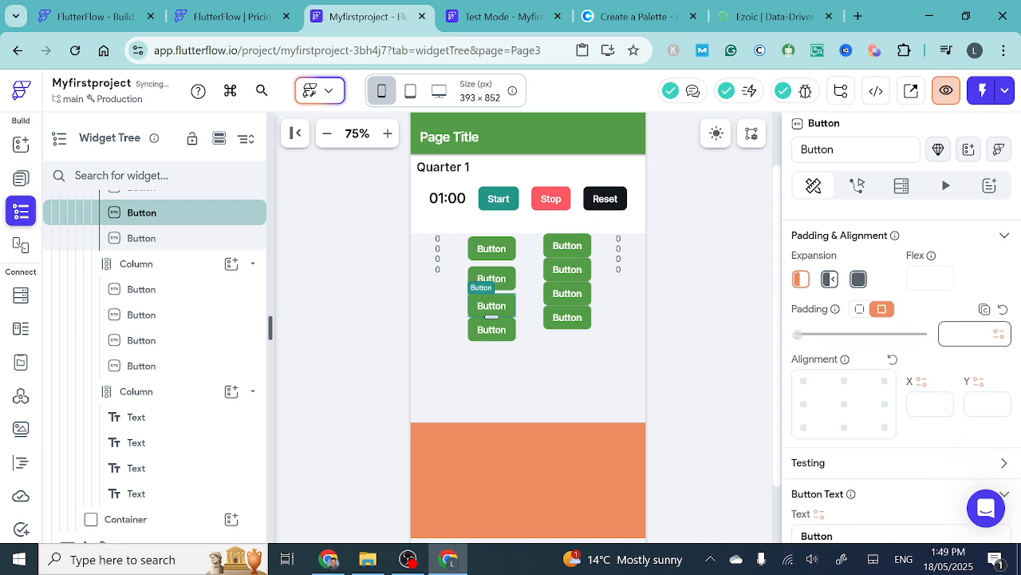
- Give the fourth Button in the second Column a uniform padding of 5
click(508, 335)
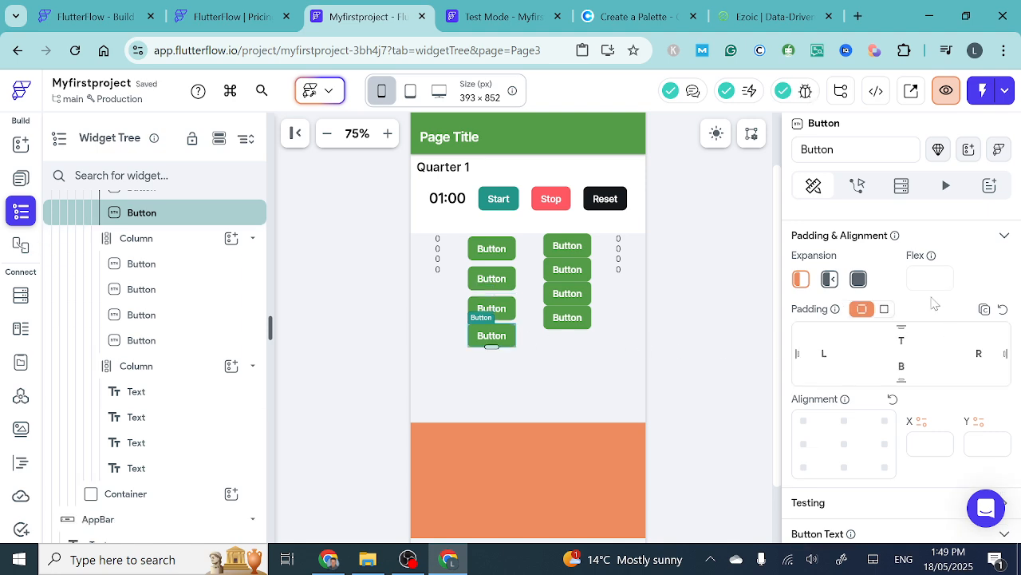
click(885, 310)
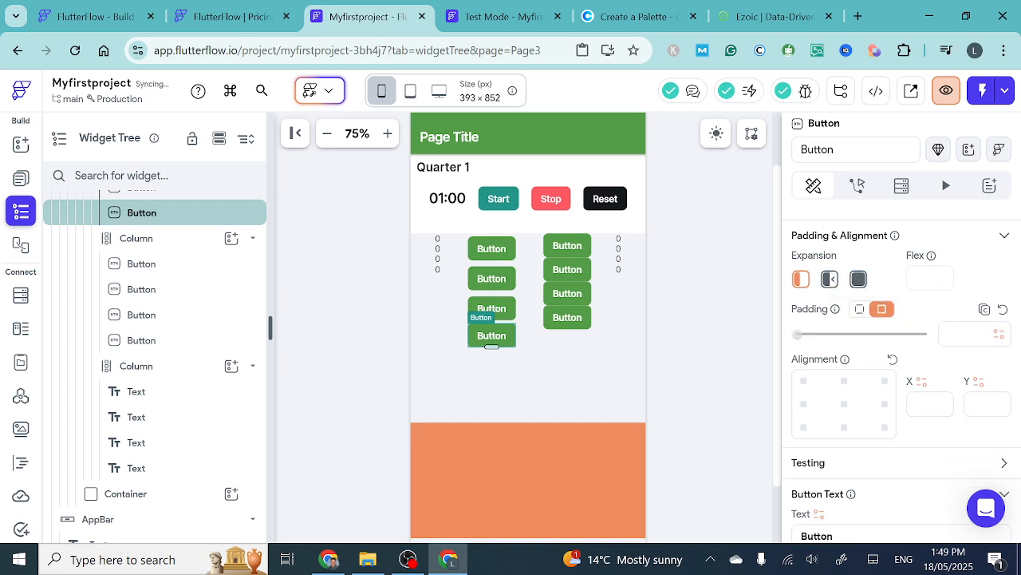
text(5)
key(Return)
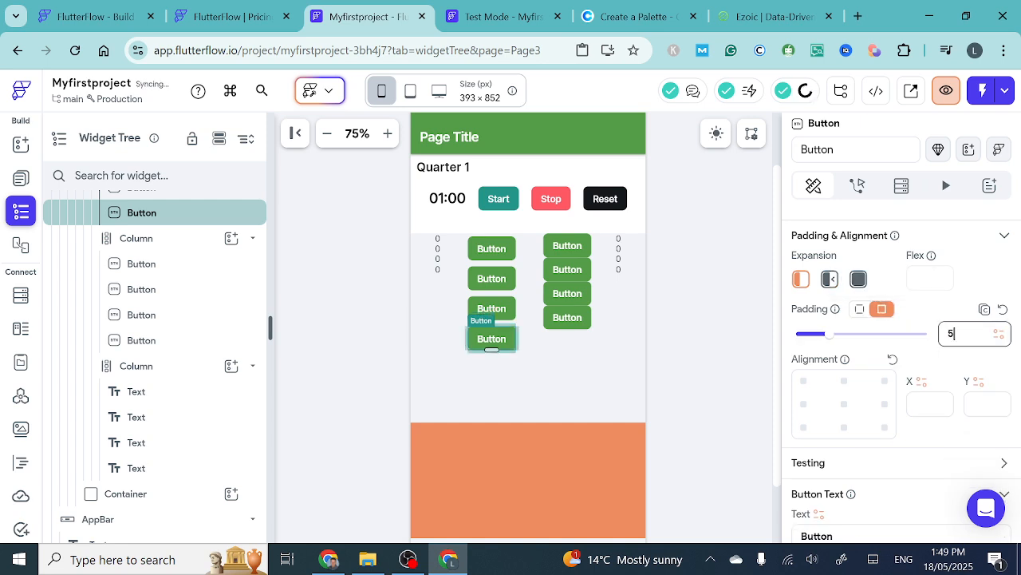
click(564, 371)
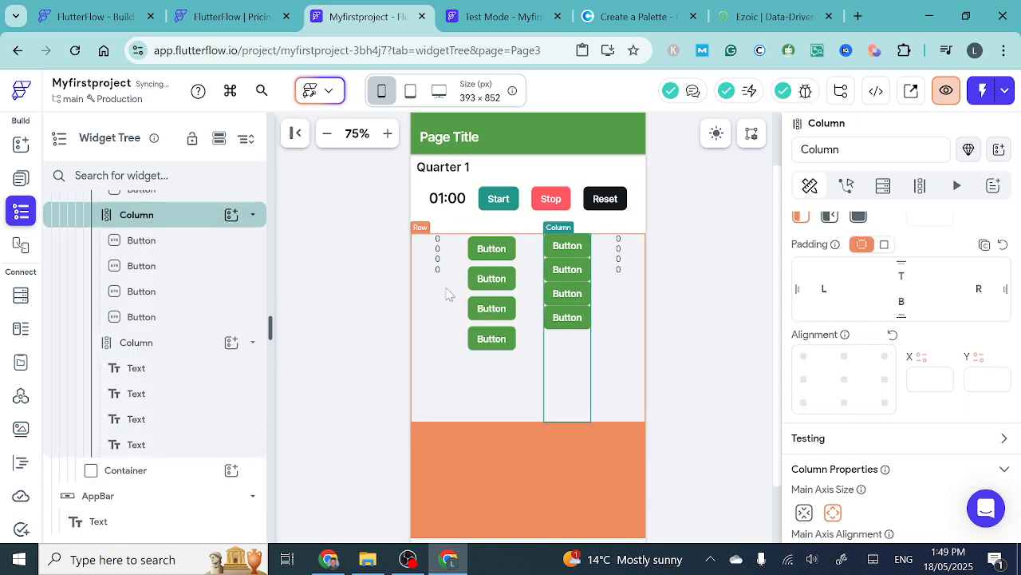
- Set the font size of the first 0 Text in the first Column to 20
click(437, 240)
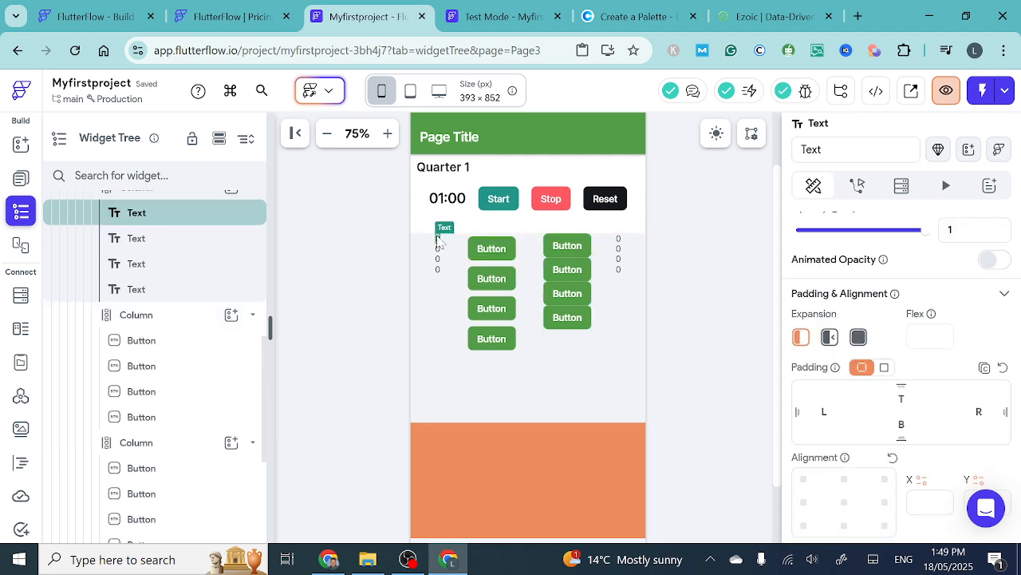
scroll(862, 349, up, 1)
scroll(862, 349, up, 2)
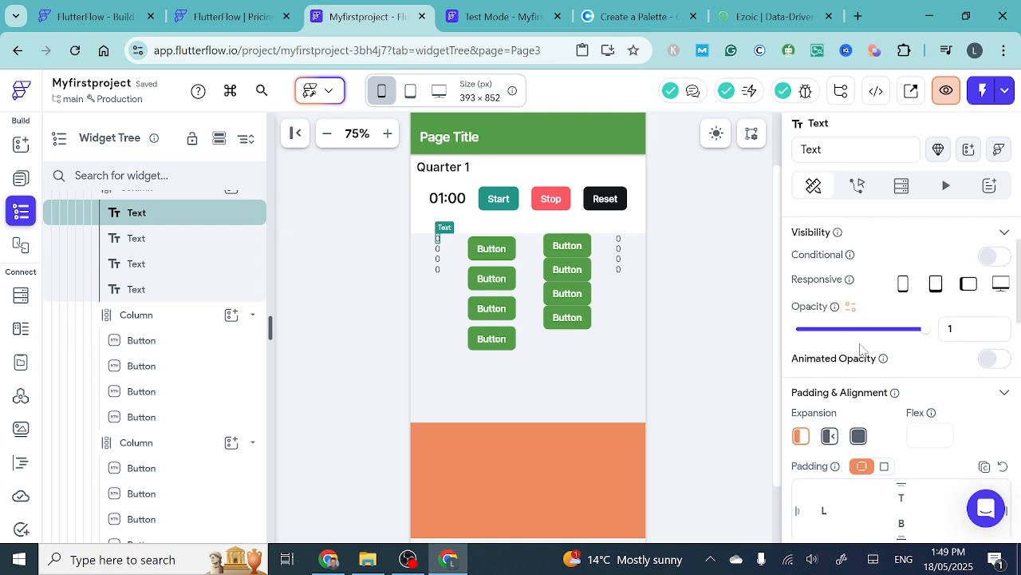
scroll(861, 349, down, 3)
scroll(860, 349, down, 5)
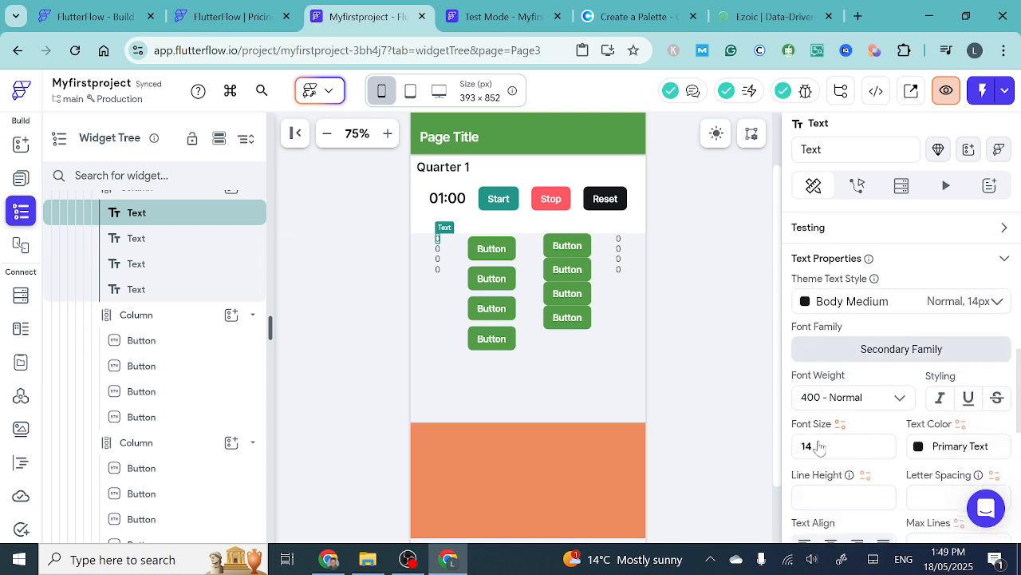
click(811, 443)
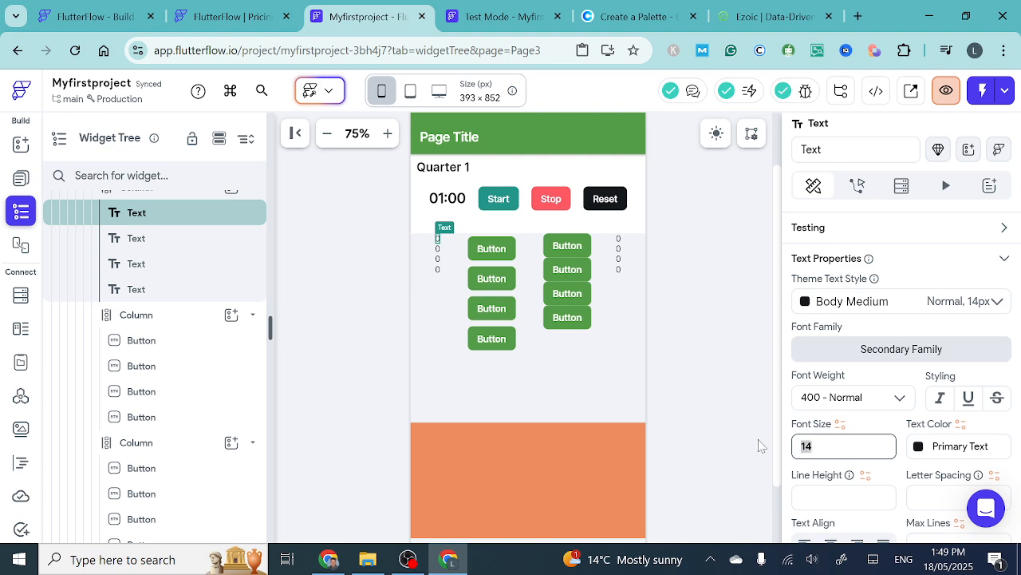
text(20)
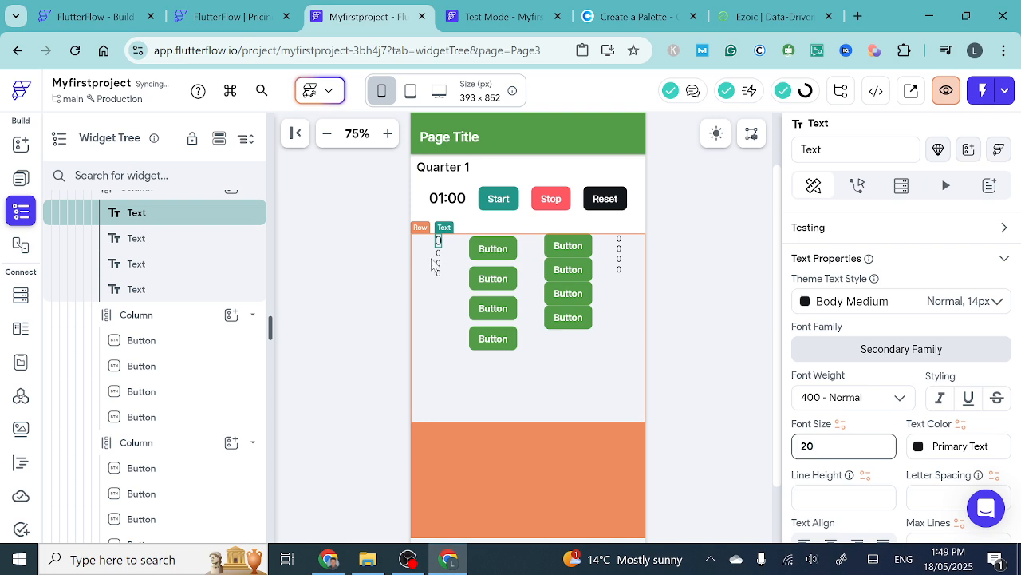
- Set the font size of the second, third and fourth 0 Texts in the first Column to 20
click(441, 253)
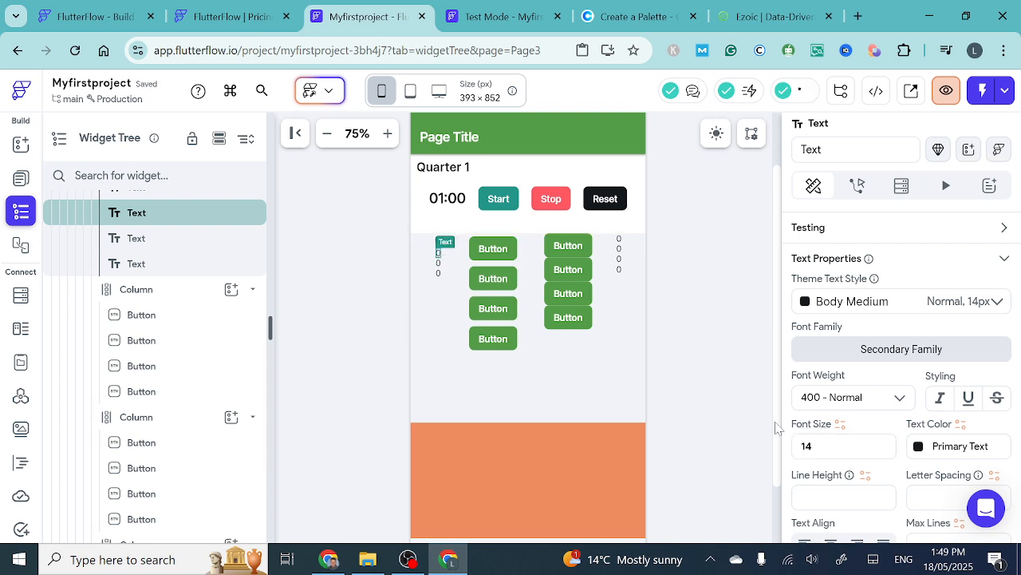
drag(814, 447, 760, 446)
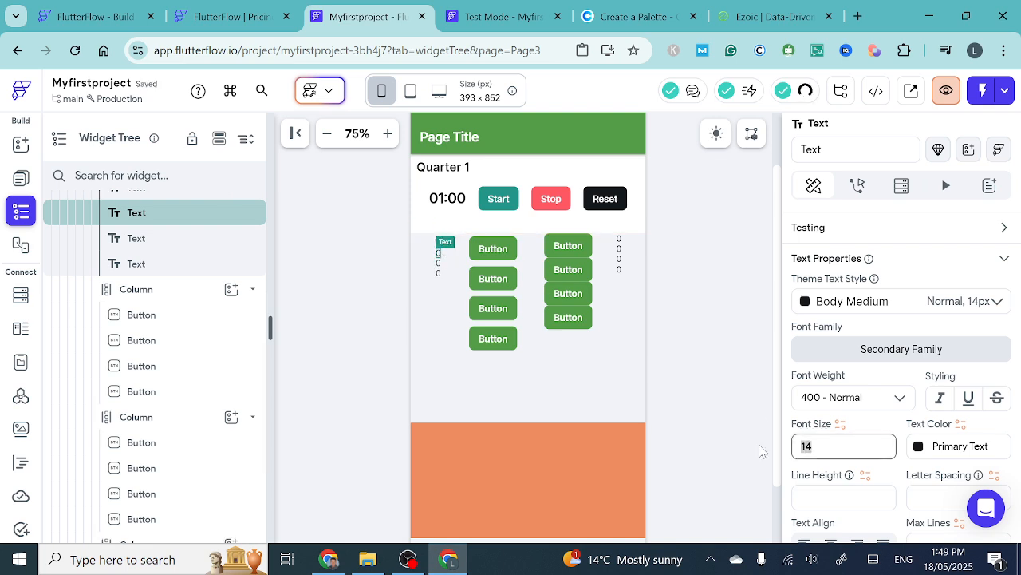
text(20)
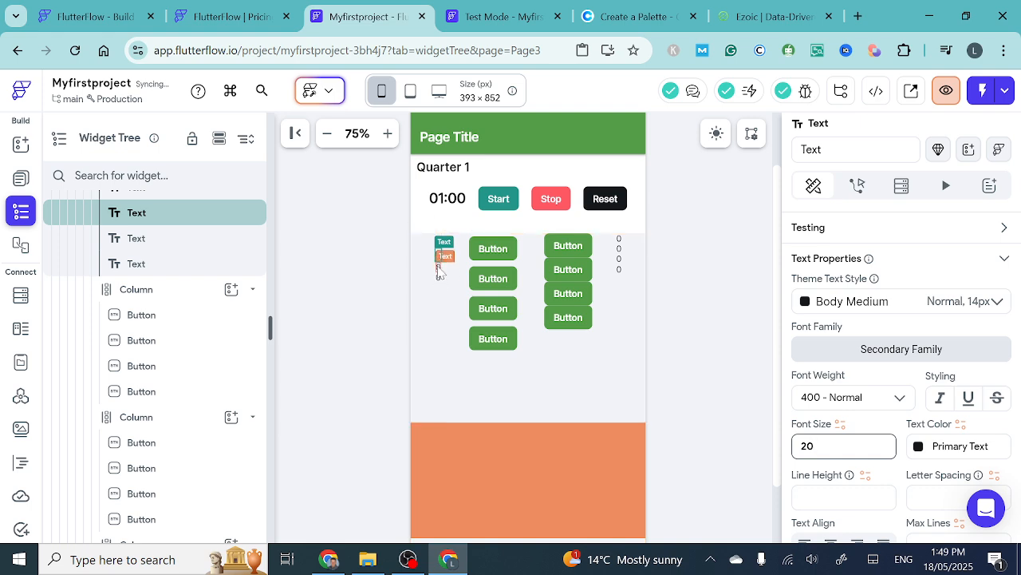
click(438, 267)
drag(817, 447, 750, 446)
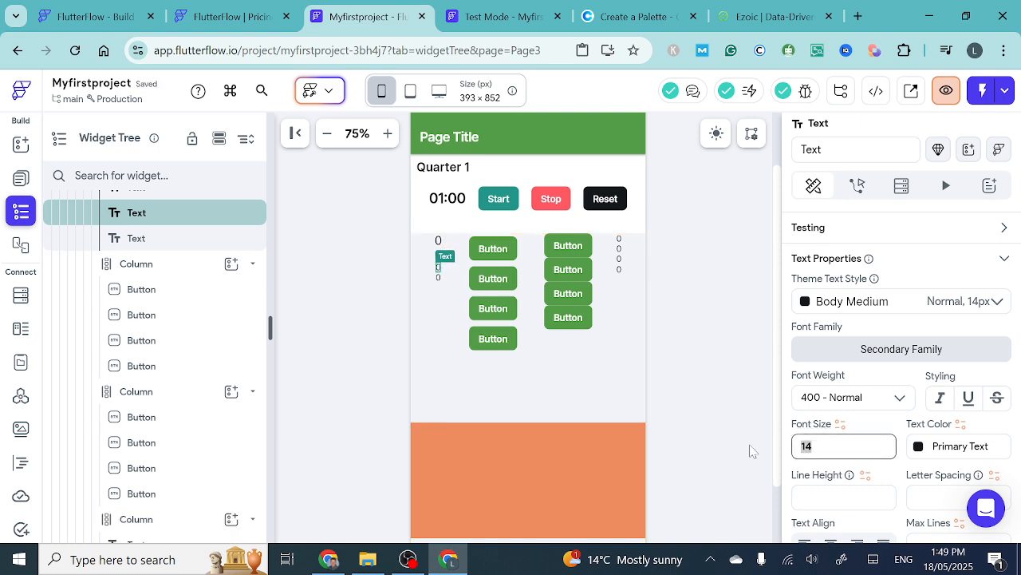
text(20)
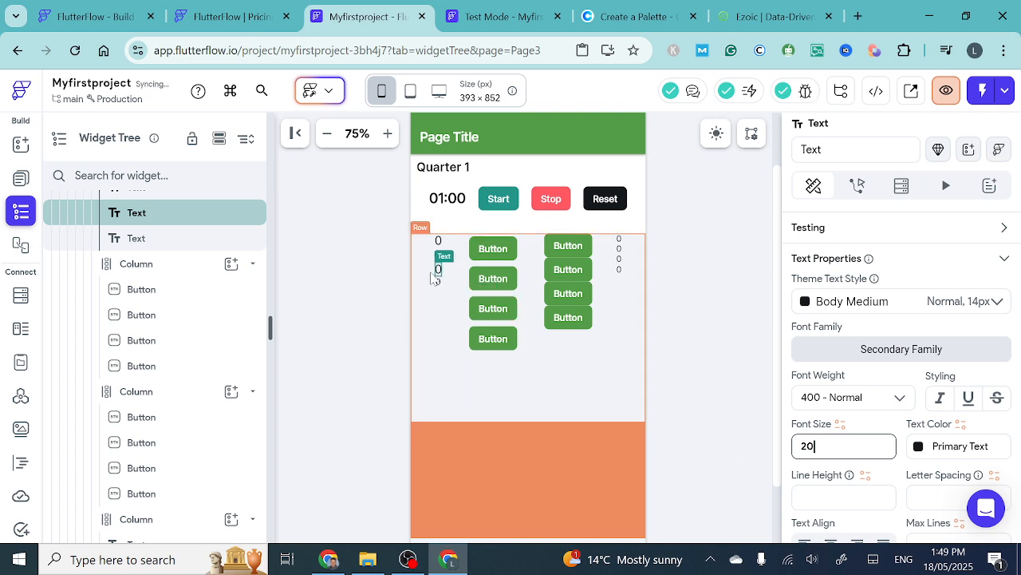
click(439, 282)
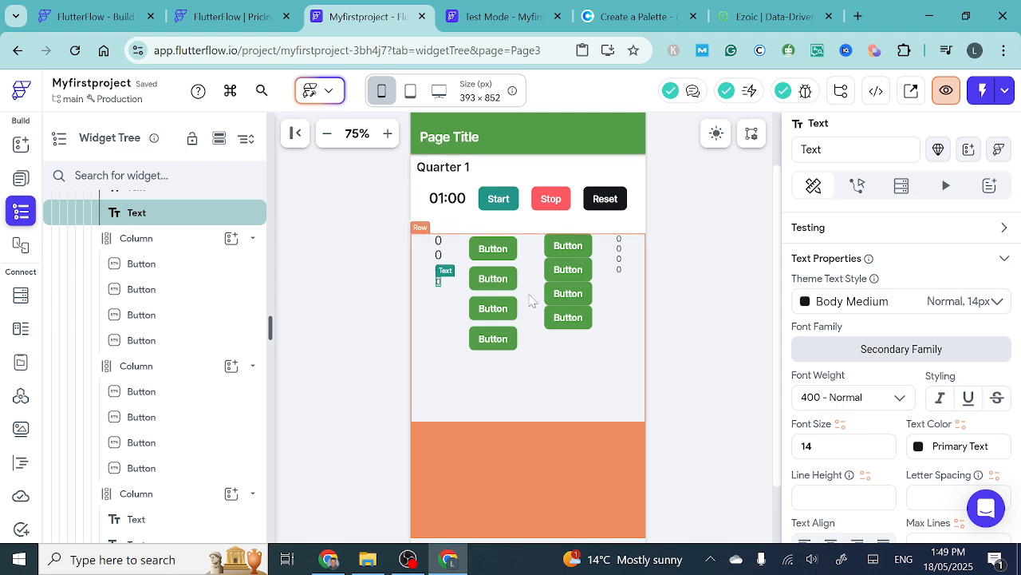
drag(817, 446, 739, 439)
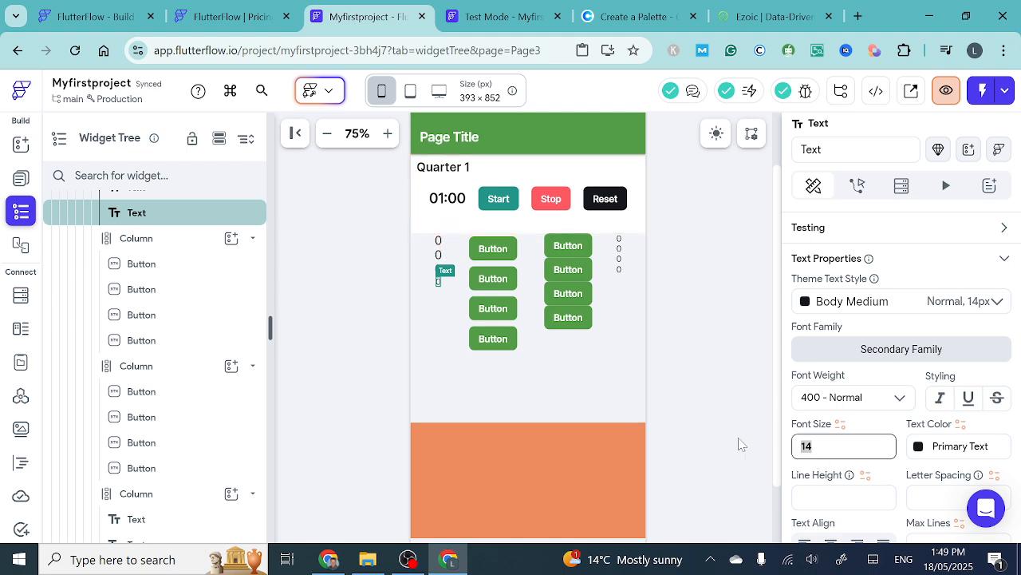
text(20)
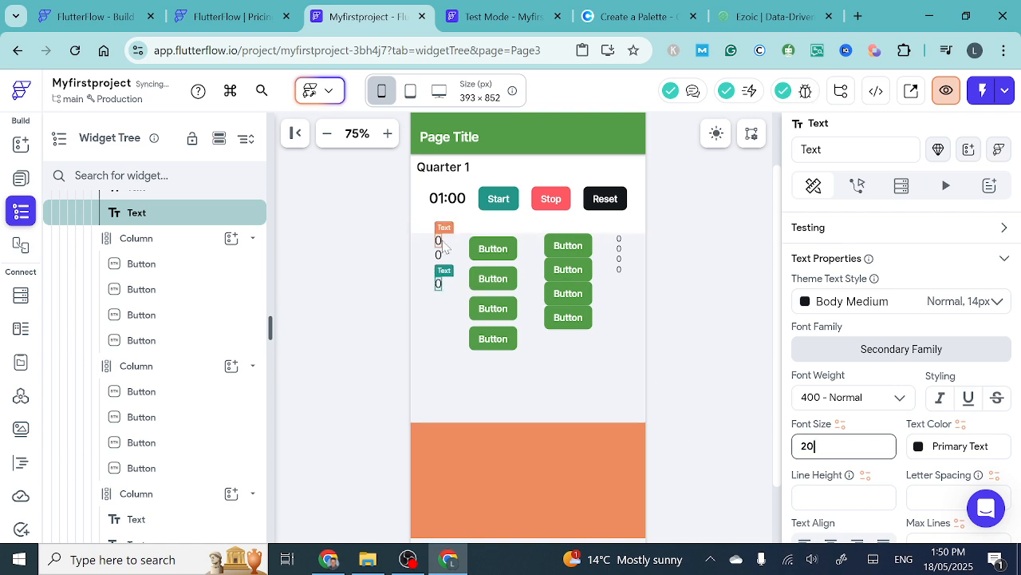
- Give the first 0 Text in the first Column a uniform padding of 10
click(443, 244)
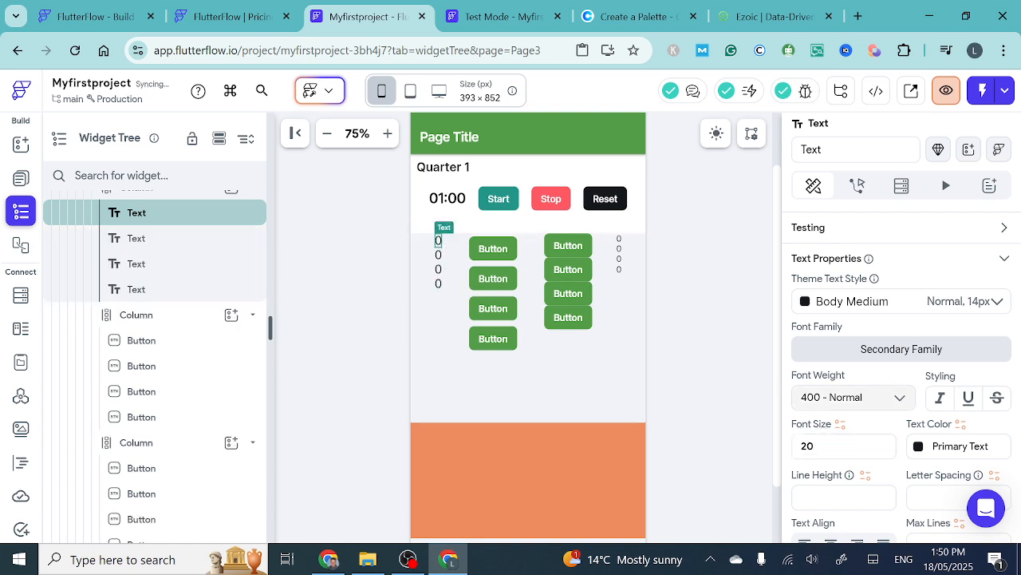
scroll(939, 313, up, 3)
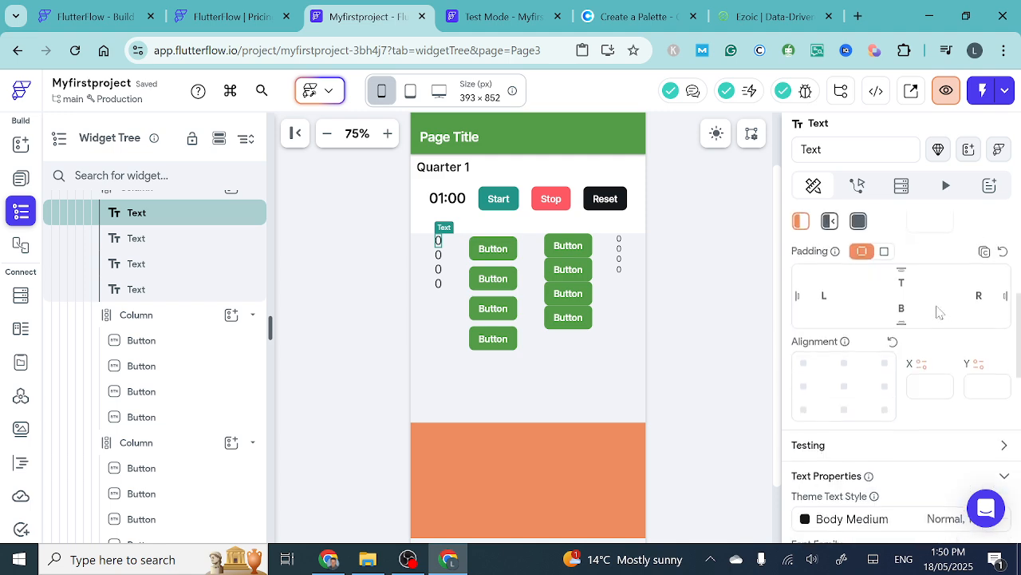
scroll(938, 313, up, 1)
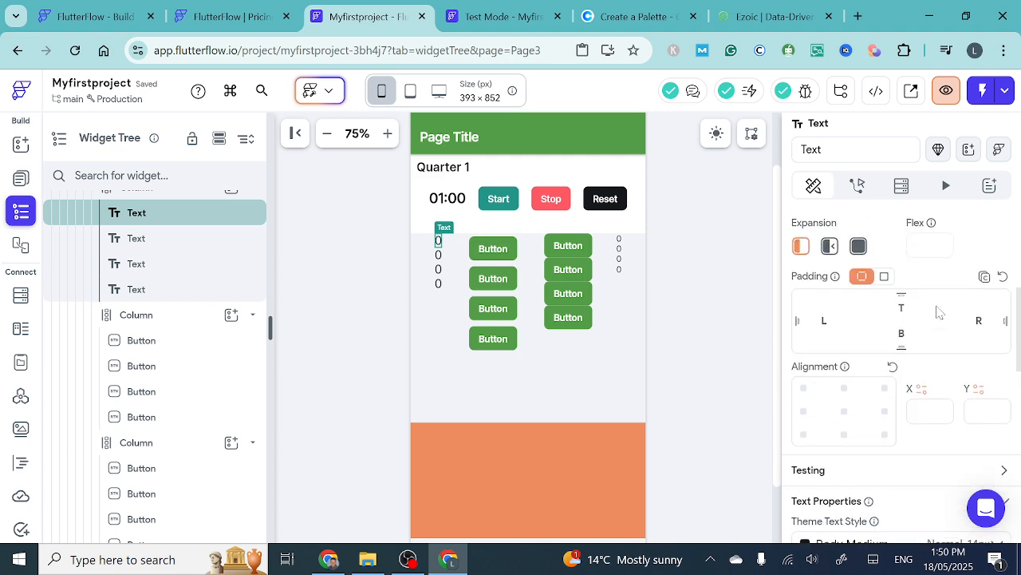
click(885, 288)
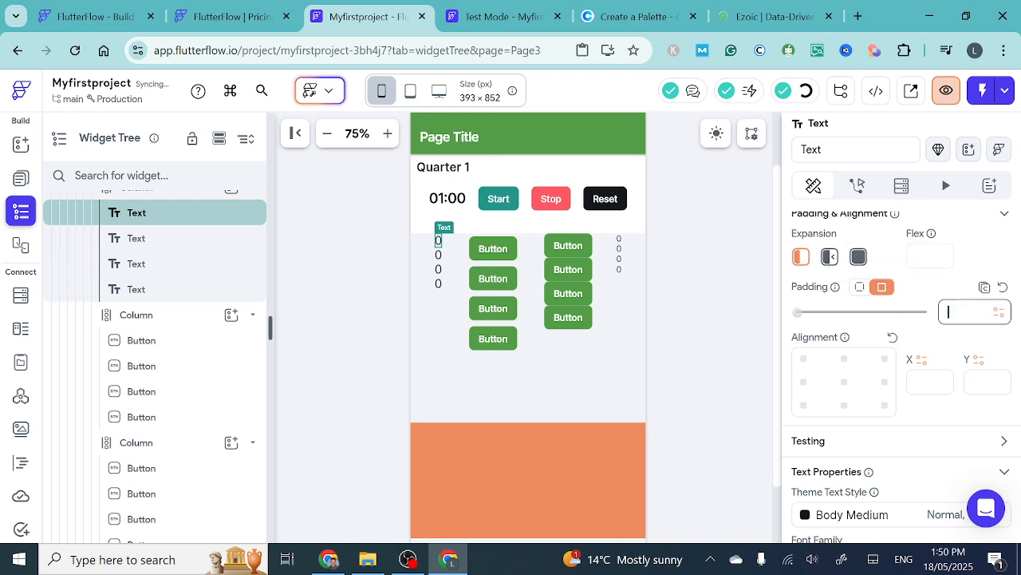
text(10)
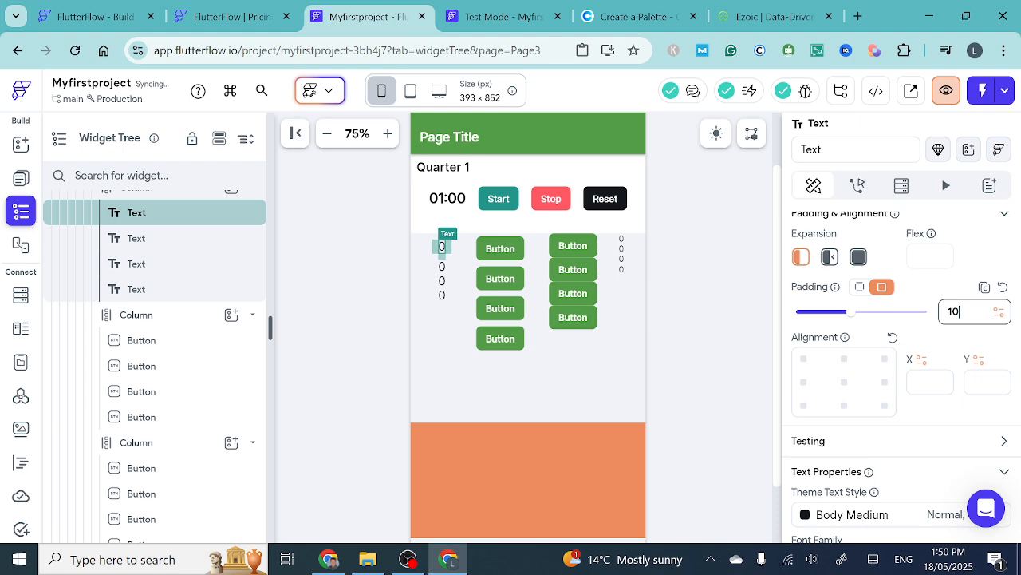
- Give the second 0 Text in the first Column a uniform padding, trying 10, 14 and 15 before settling on 20
click(444, 269)
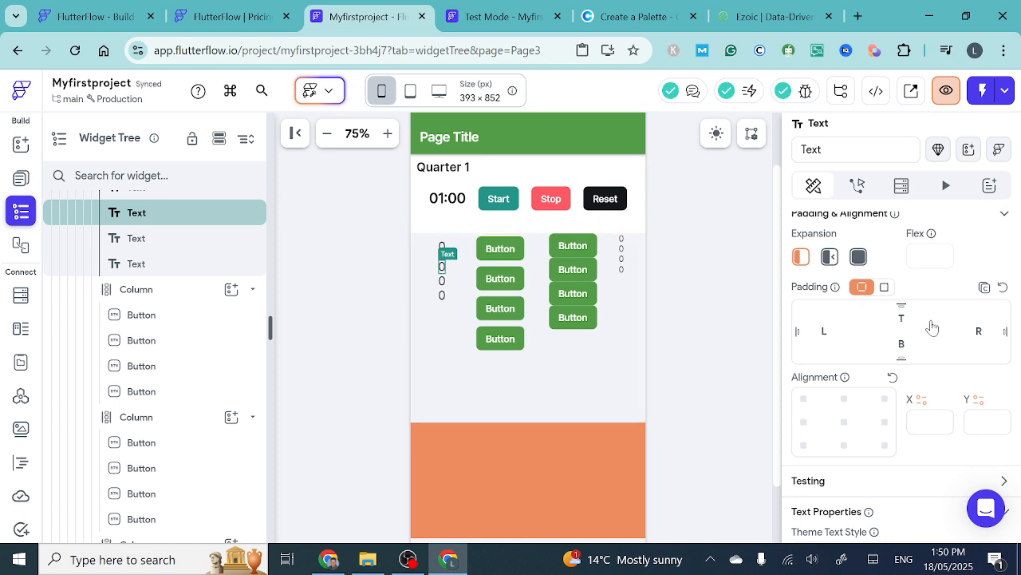
click(886, 287)
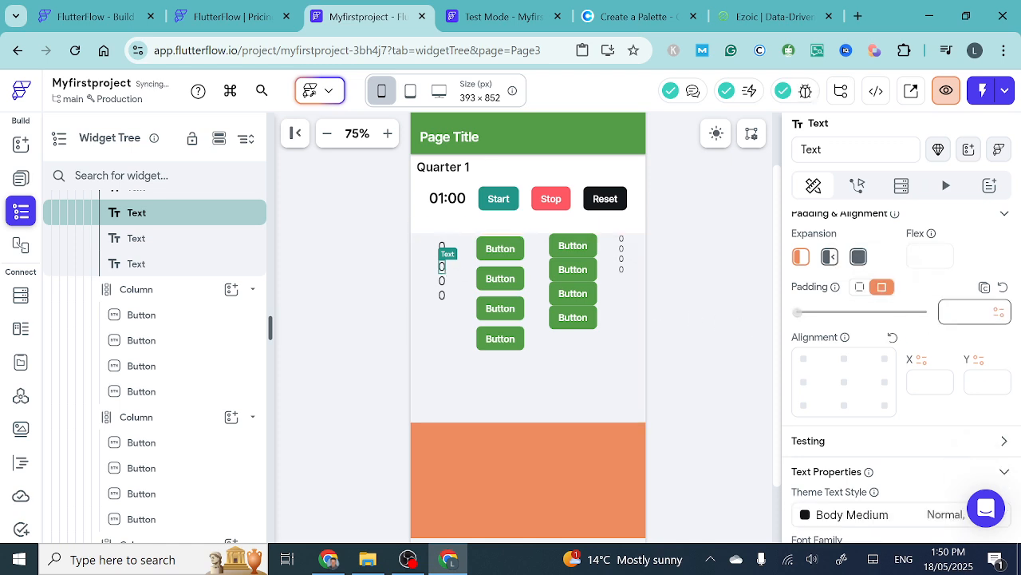
text(10)
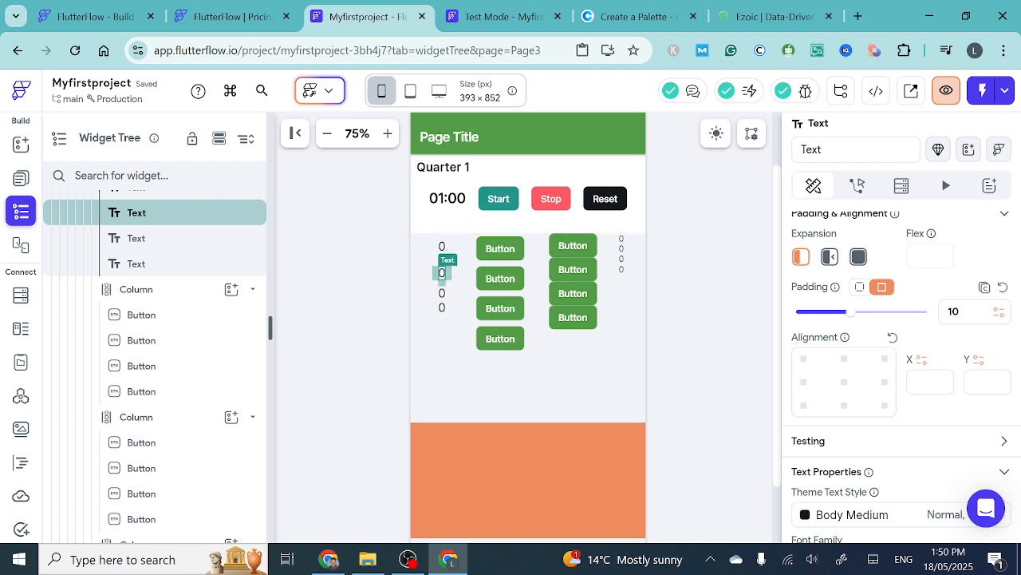
click(963, 312)
key(BackSpace)
text(4)
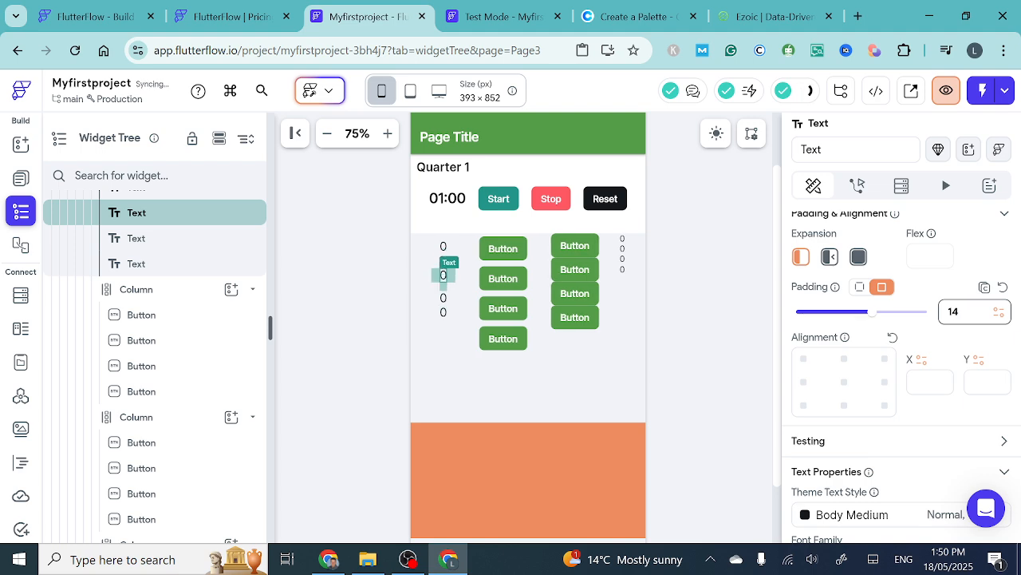
key(BackSpace)
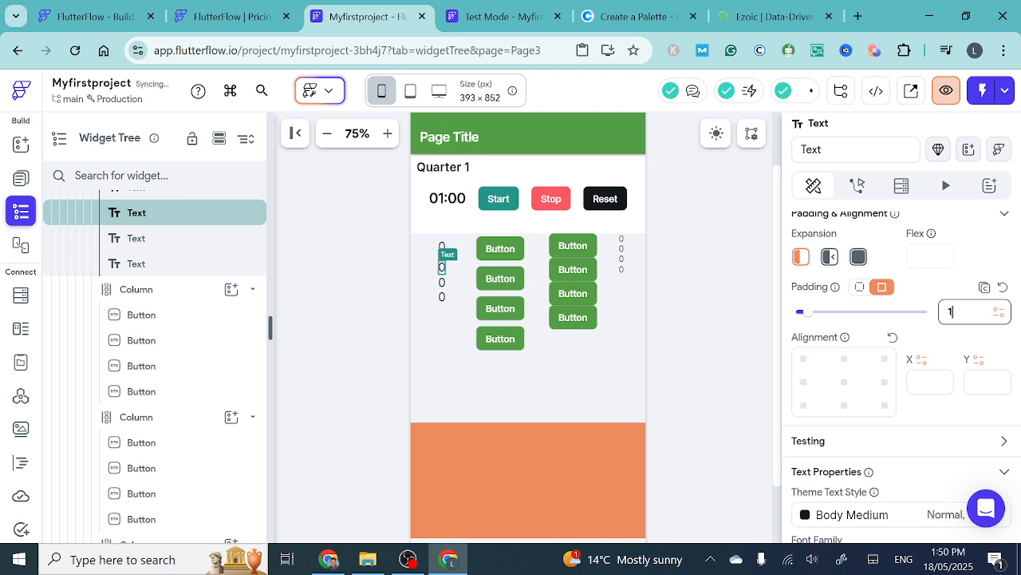
text(5)
key(BackSpace)
key(BackSpace)
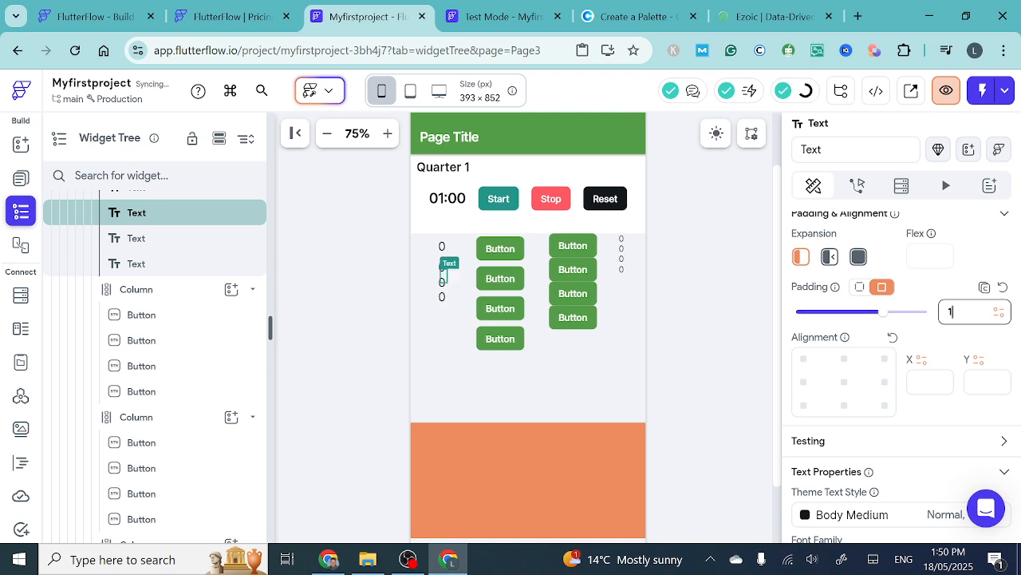
text(20)
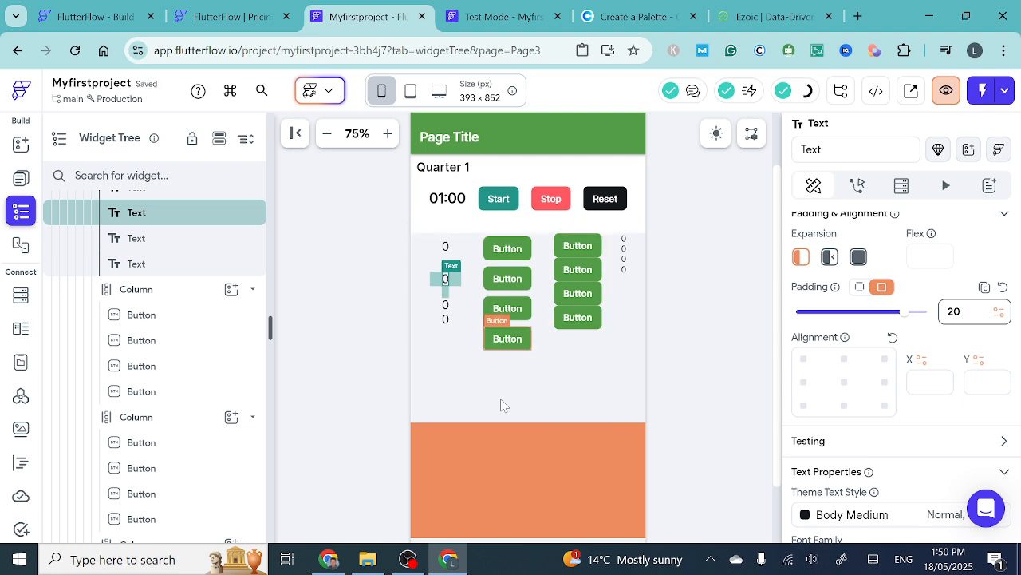
- Add a Container inside the orange Container below the stat Columns
click(508, 339)
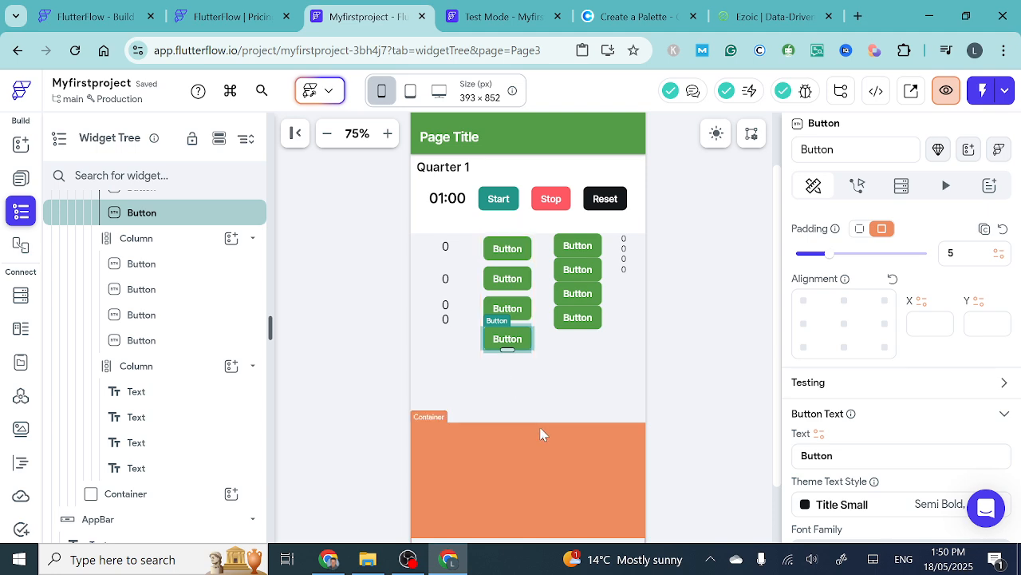
scroll(536, 449, down, 2)
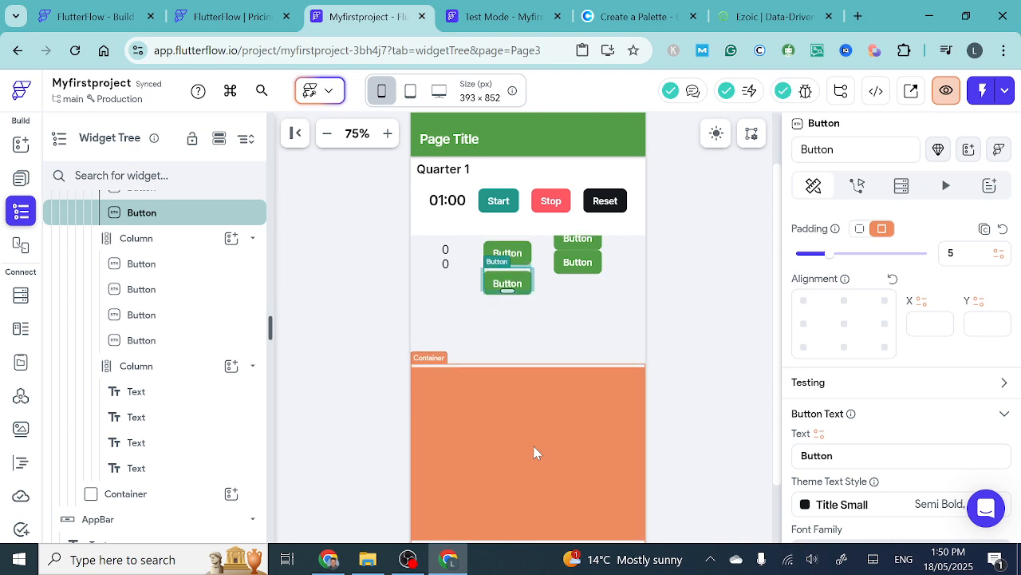
scroll(536, 452, up, 1)
scroll(535, 452, down, 3)
scroll(536, 452, down, 1)
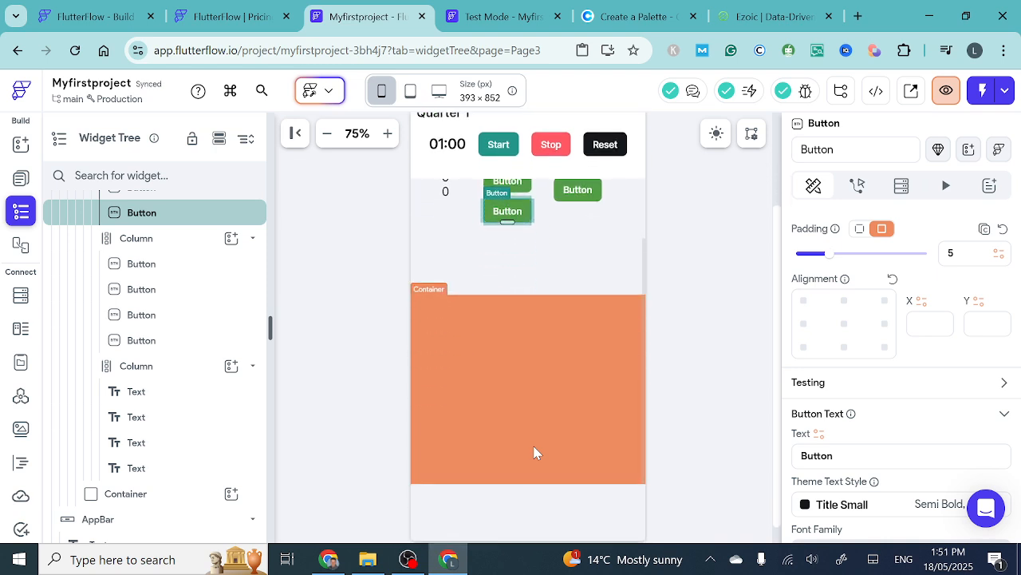
click(534, 376)
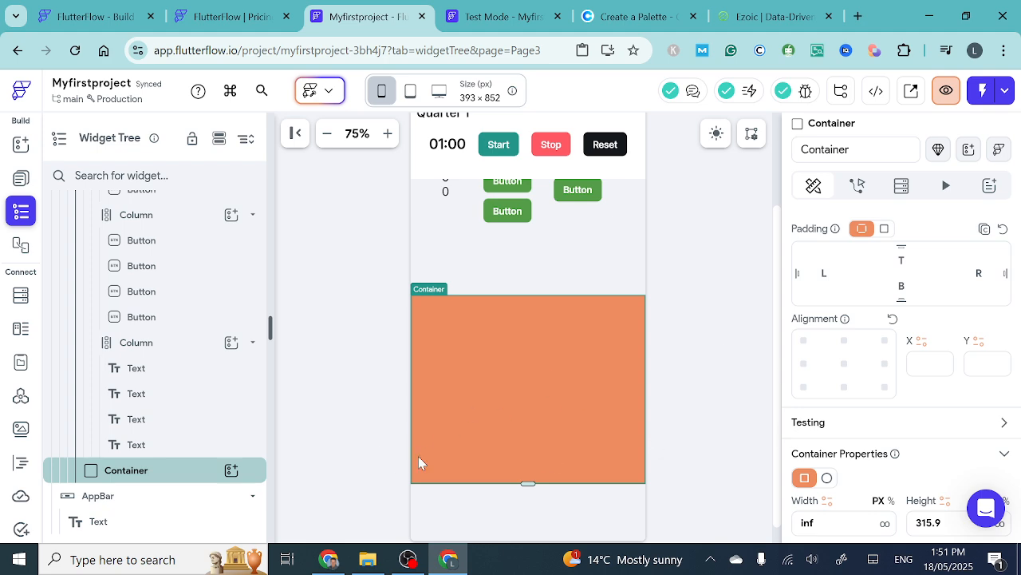
click(232, 470)
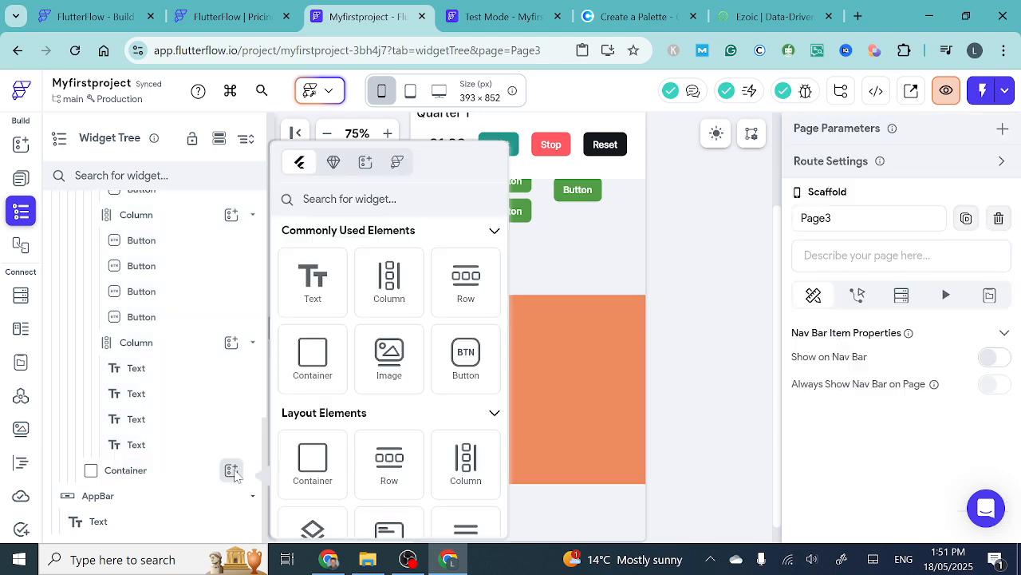
click(323, 352)
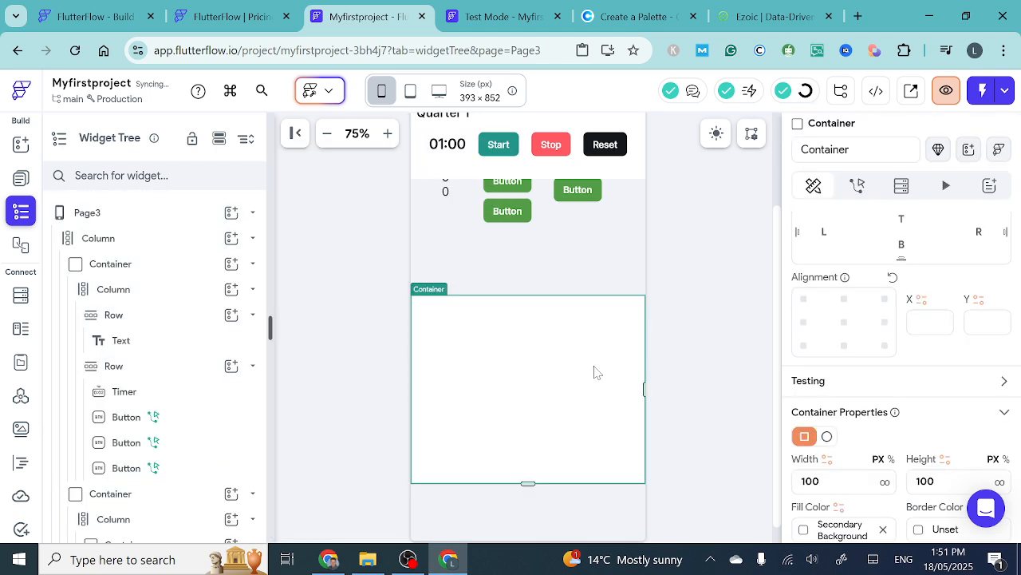
- Set the nested Container's width to infinite and its height to 10
scroll(590, 373, down, 1)
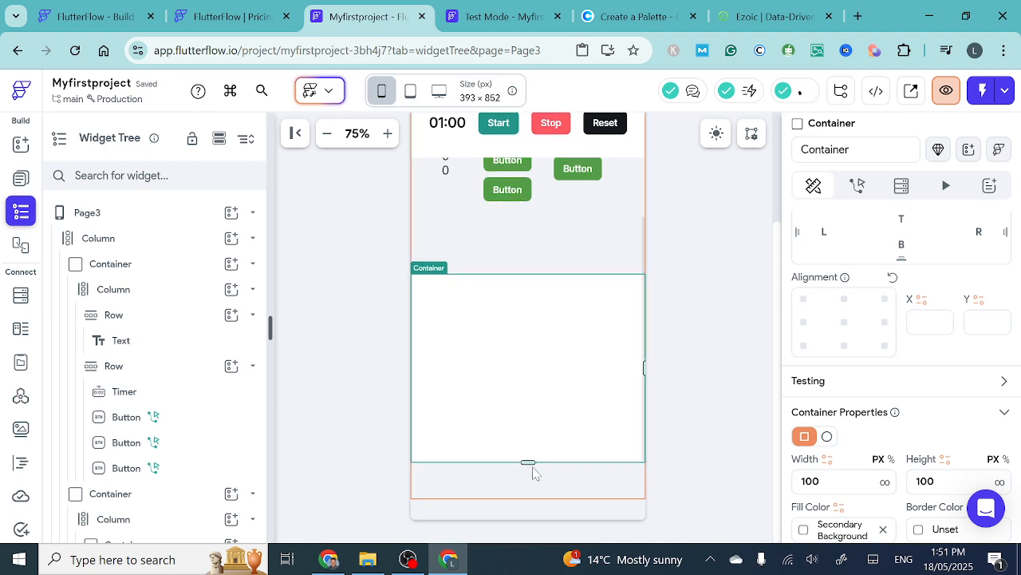
drag(528, 463, 530, 317)
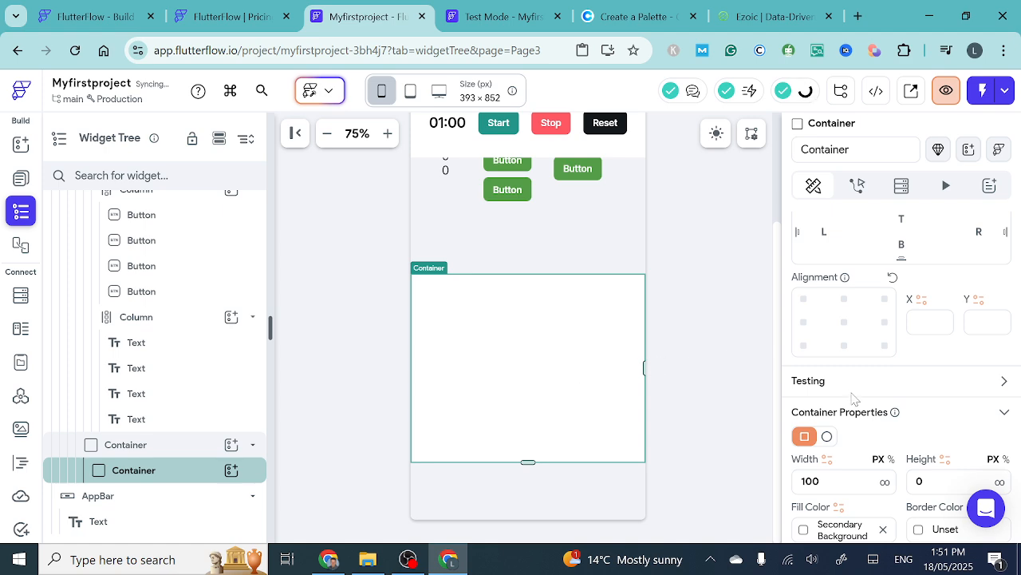
scroll(852, 398, down, 1)
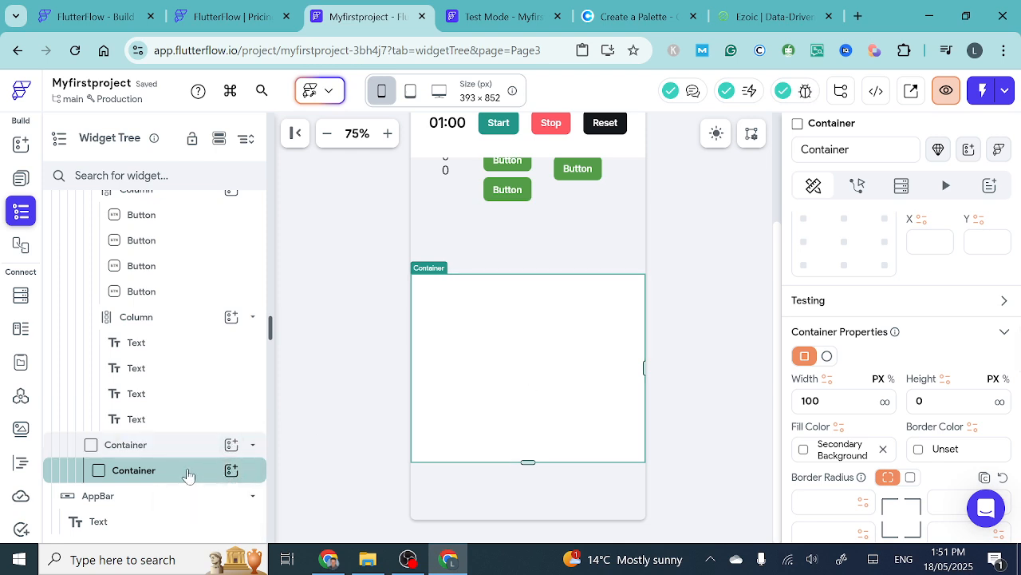
click(885, 401)
double_click(919, 401)
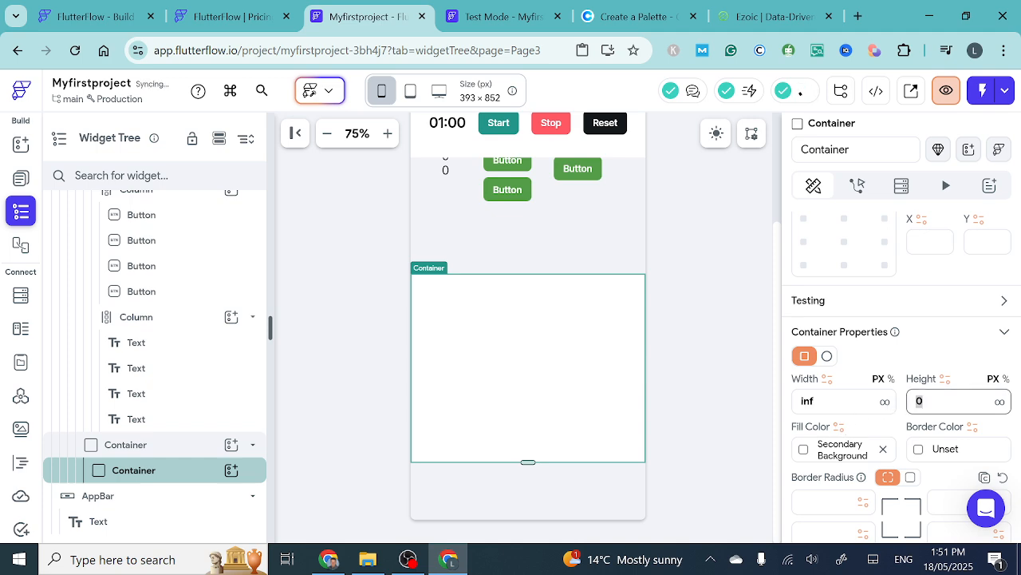
text(10)
key(Return)
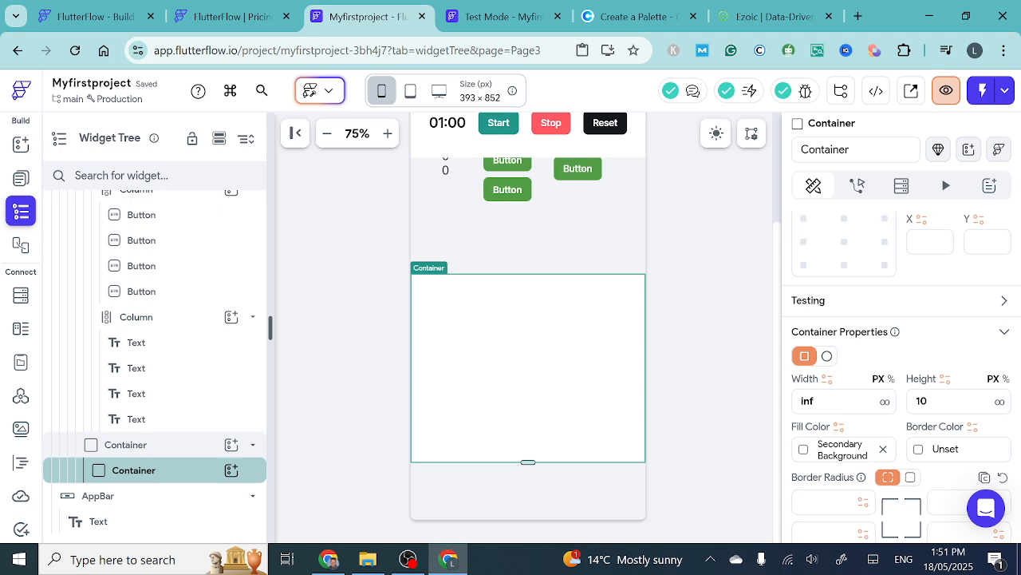
- Fill the nested Container with the Secondary theme color
scroll(869, 449, down, 1)
click(803, 362)
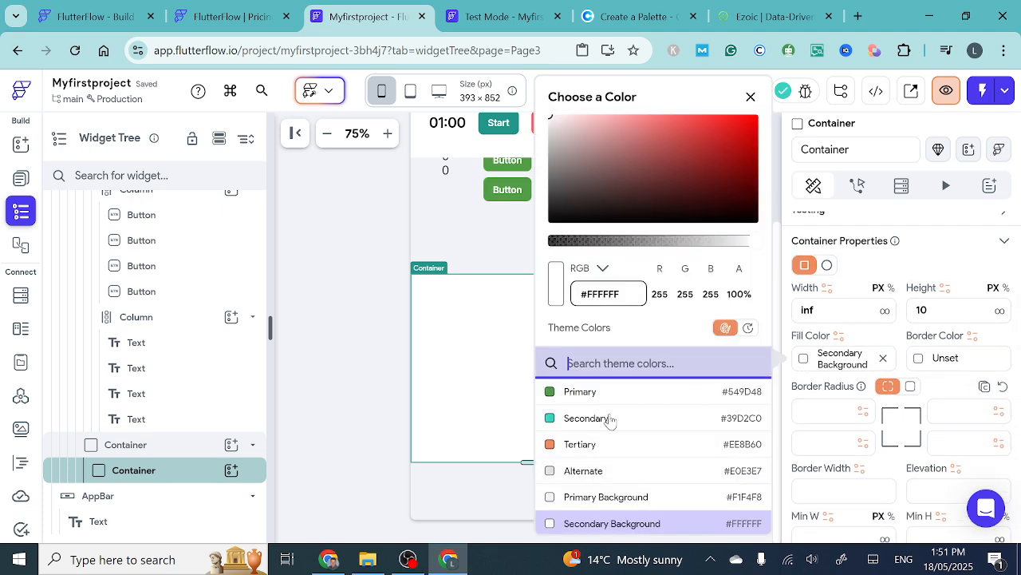
click(547, 423)
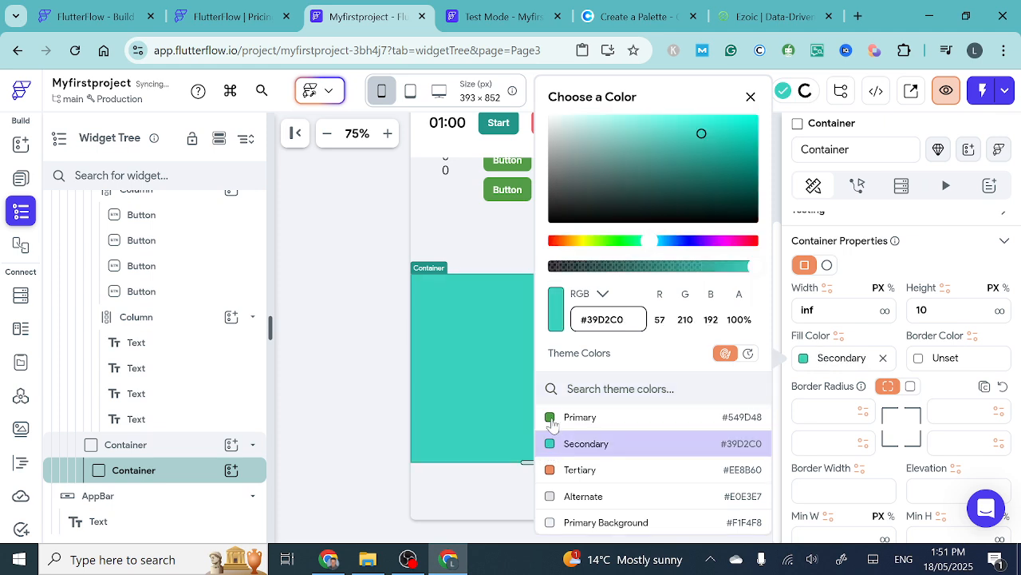
click(463, 399)
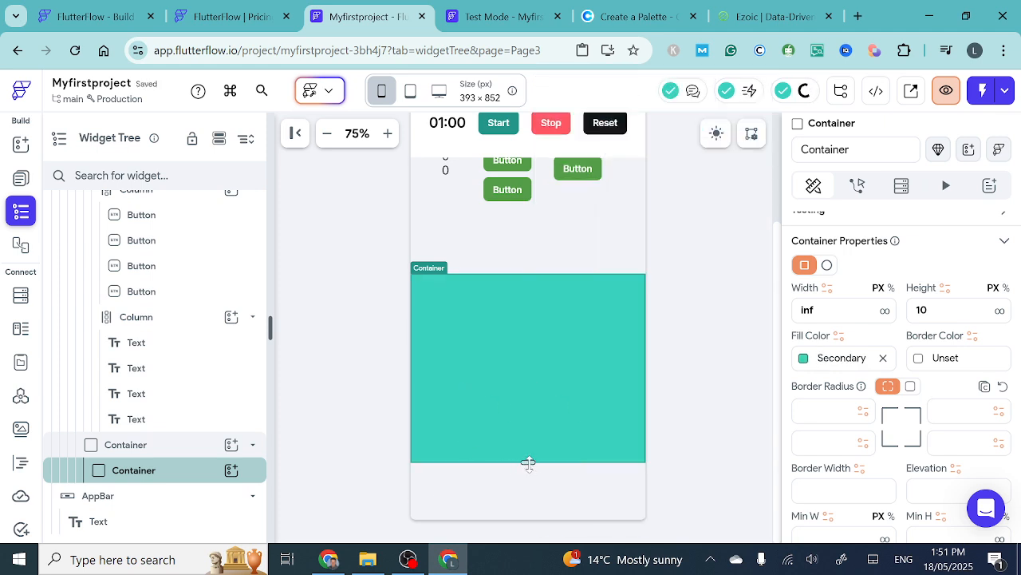
- Try to shrink the nested Container's height on the canvas, and undo its edits and its addition
drag(528, 463, 534, 328)
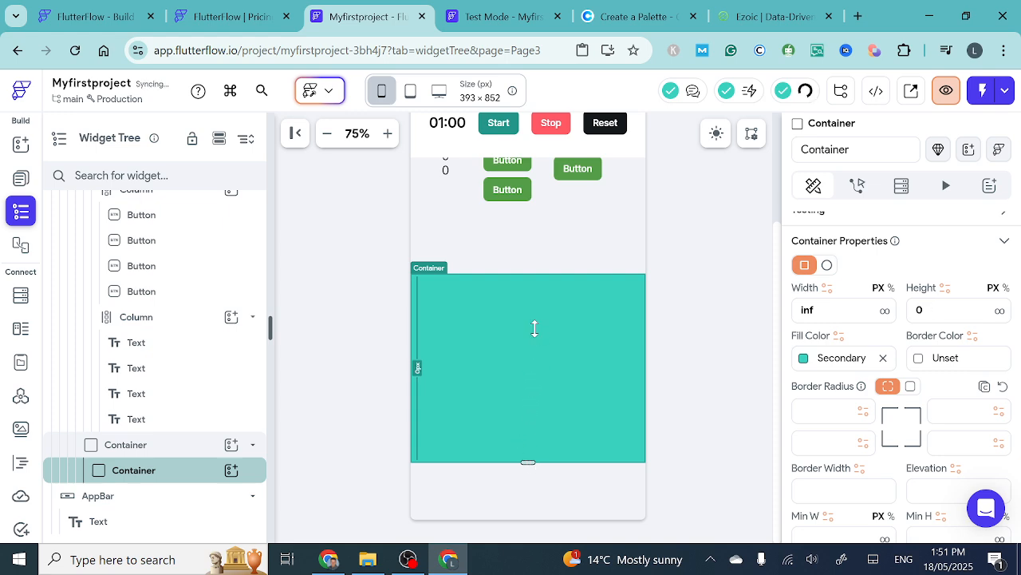
drag(515, 388, 509, 401)
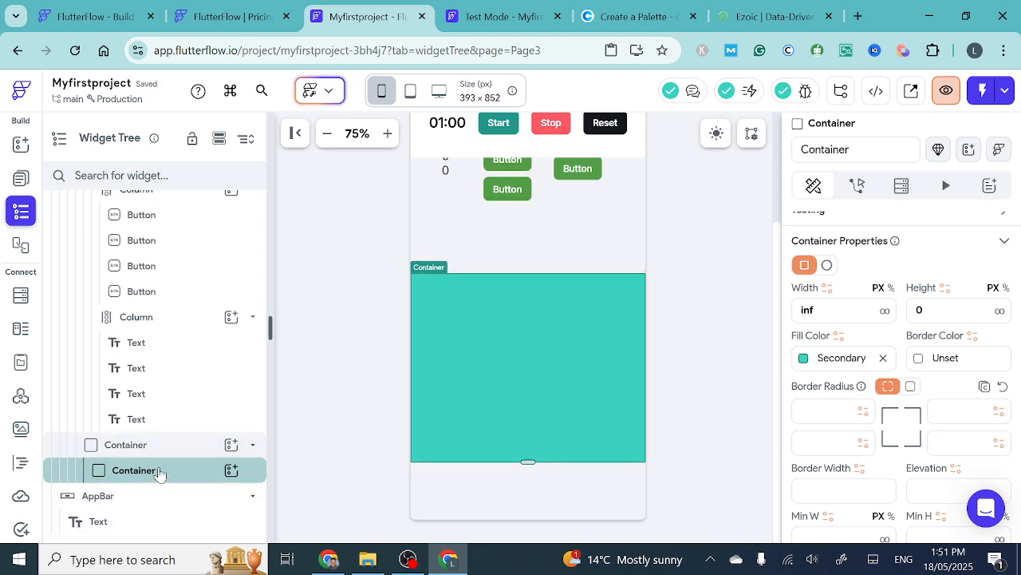
key(ctrl+z)
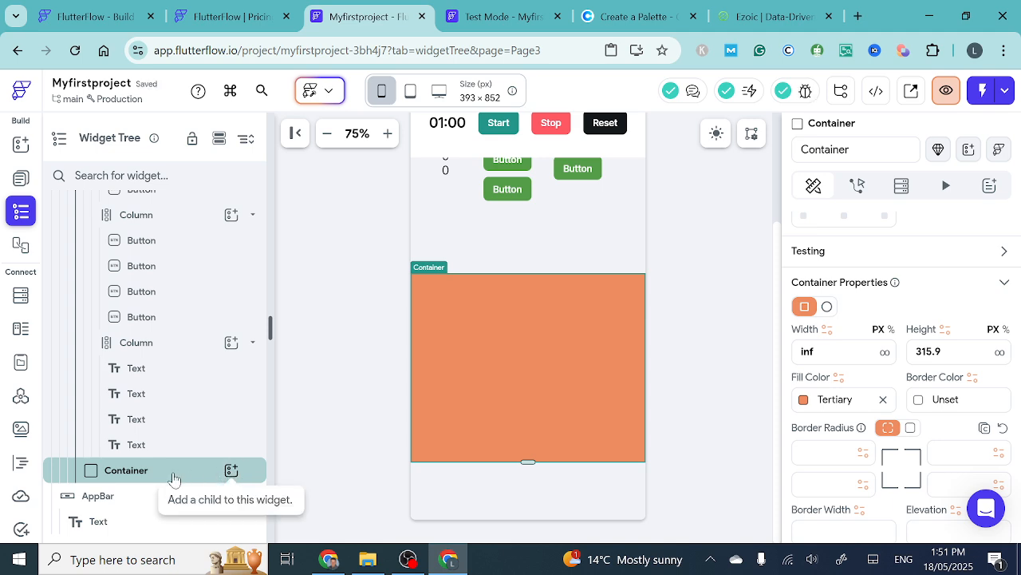
- Shrink the orange Container's height to about 54.5 px and set its width to 100 px, after trying 40
drag(530, 465, 503, 376)
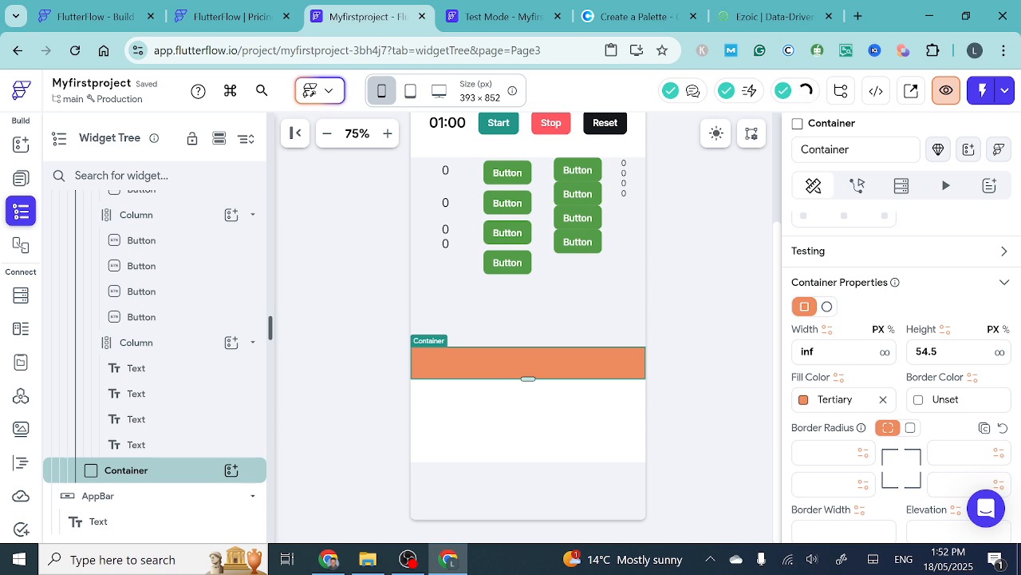
double_click(810, 352)
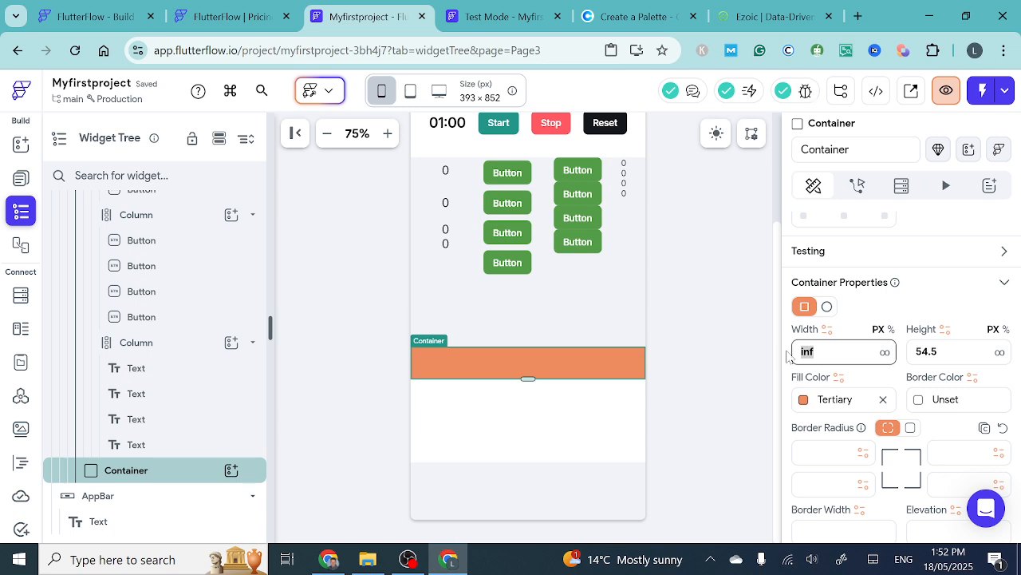
text(40)
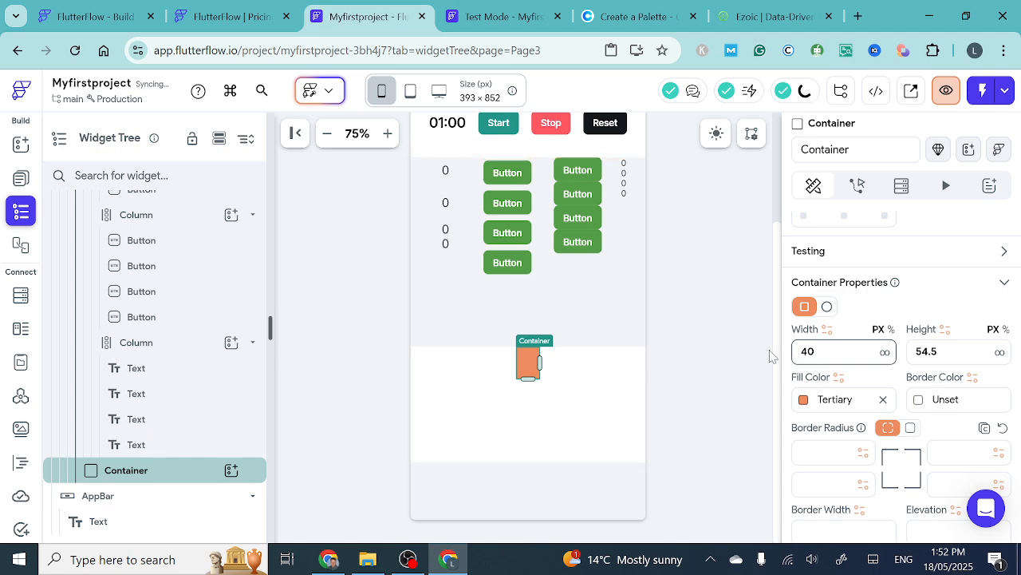
key(BackSpace)
key(BackSpace)
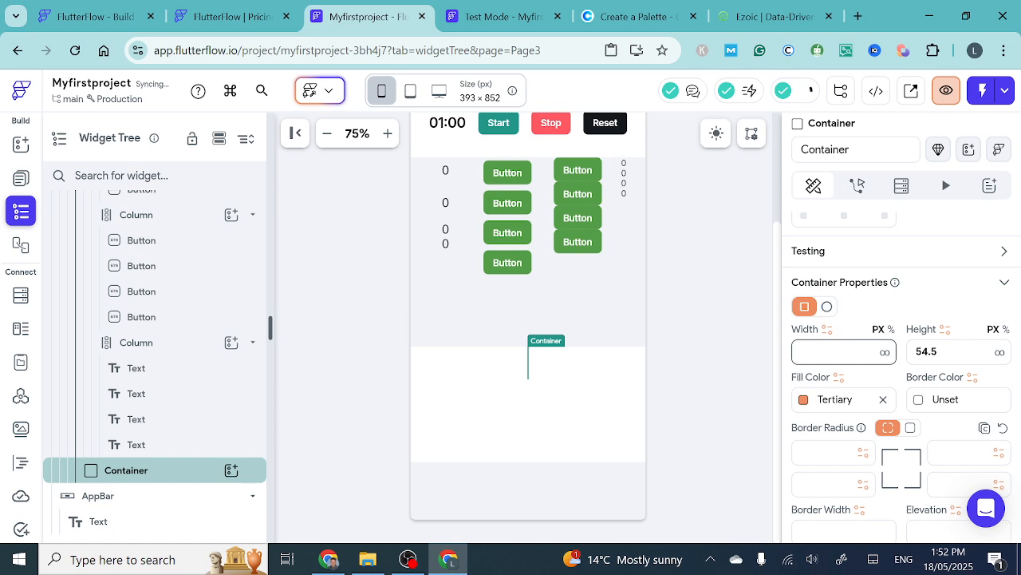
text(100)
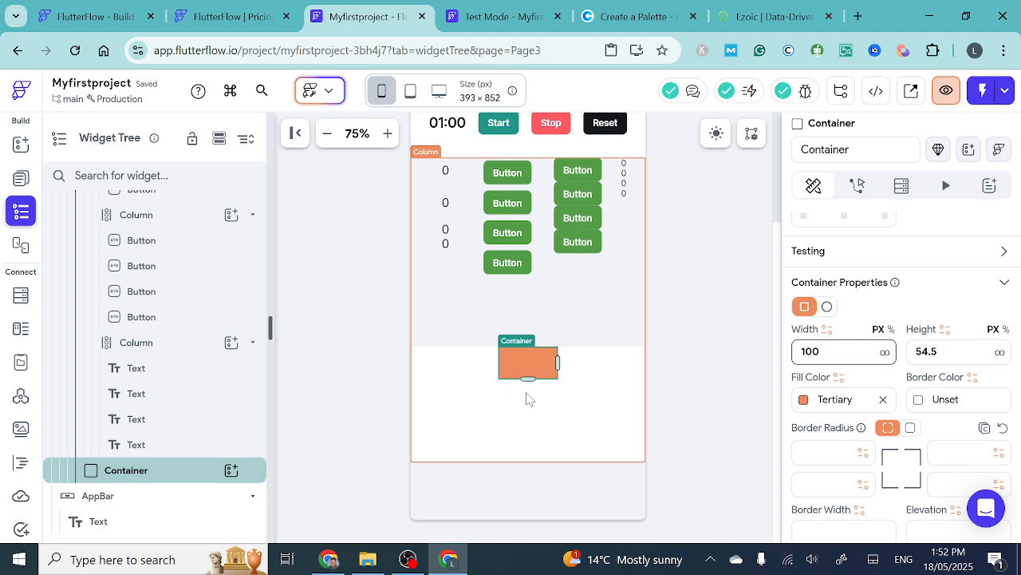
- Place a Text widget inside the small orange Container
click(21, 181)
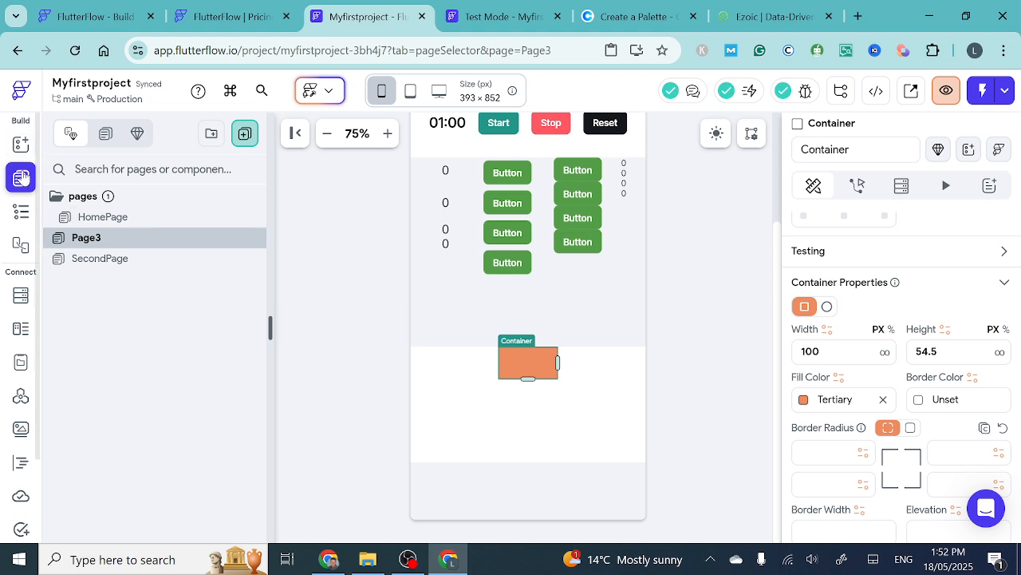
click(22, 177)
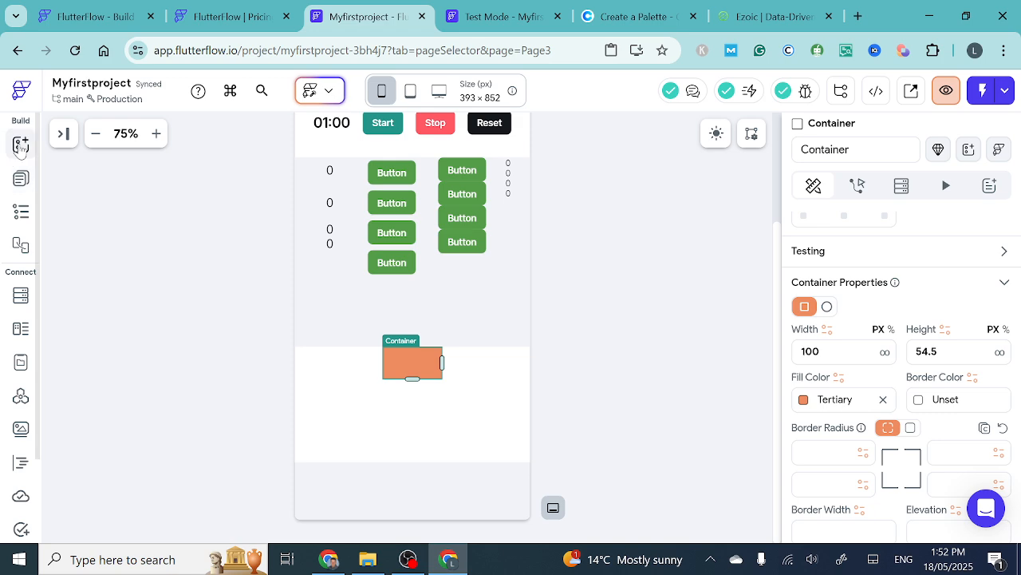
click(20, 143)
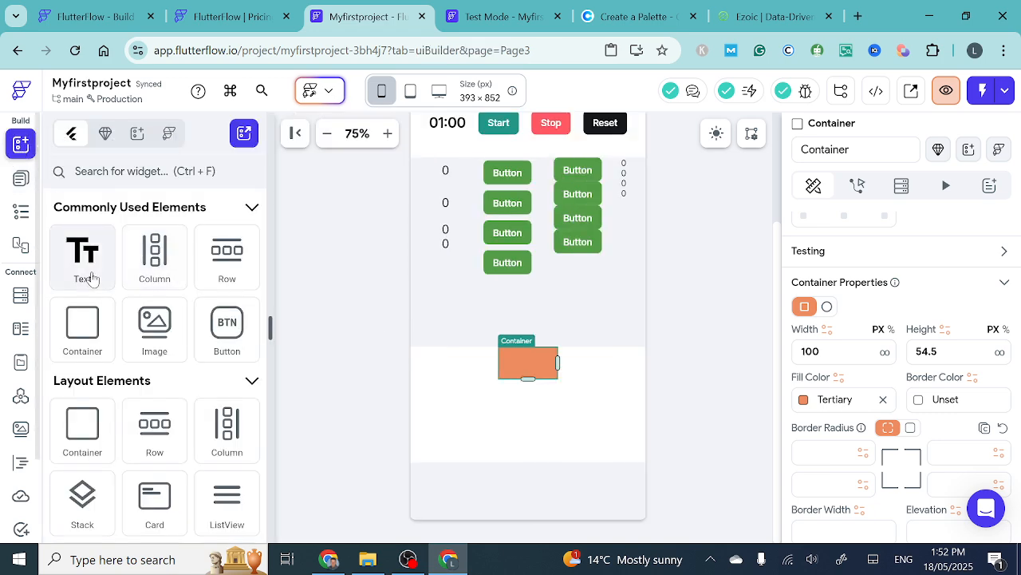
drag(89, 280, 328, 379)
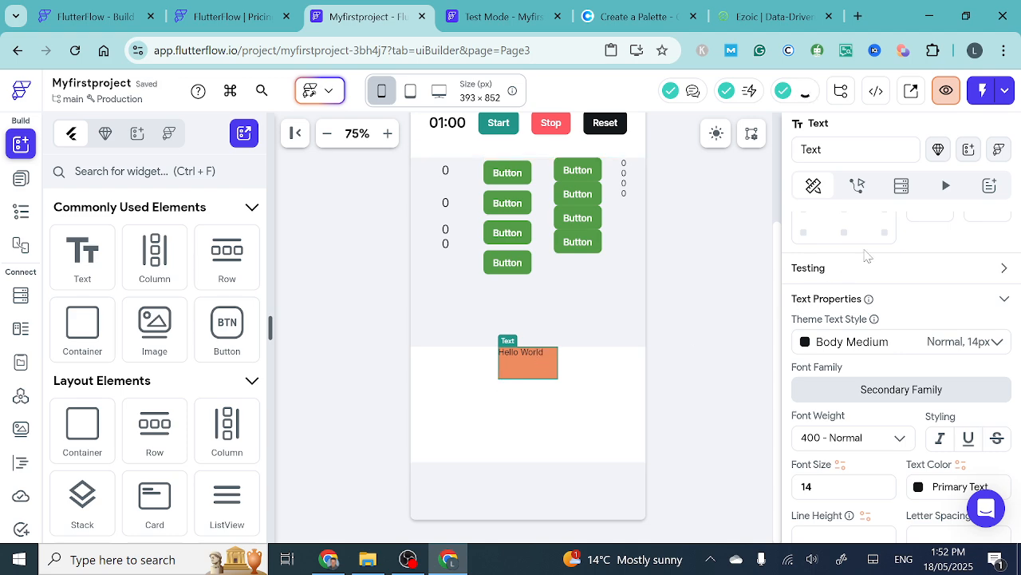
- Extend the Text in the orange Container to read "Hello World asdfasdfasdfsadfasdfasdfasdf"
scroll(868, 254, up, 5)
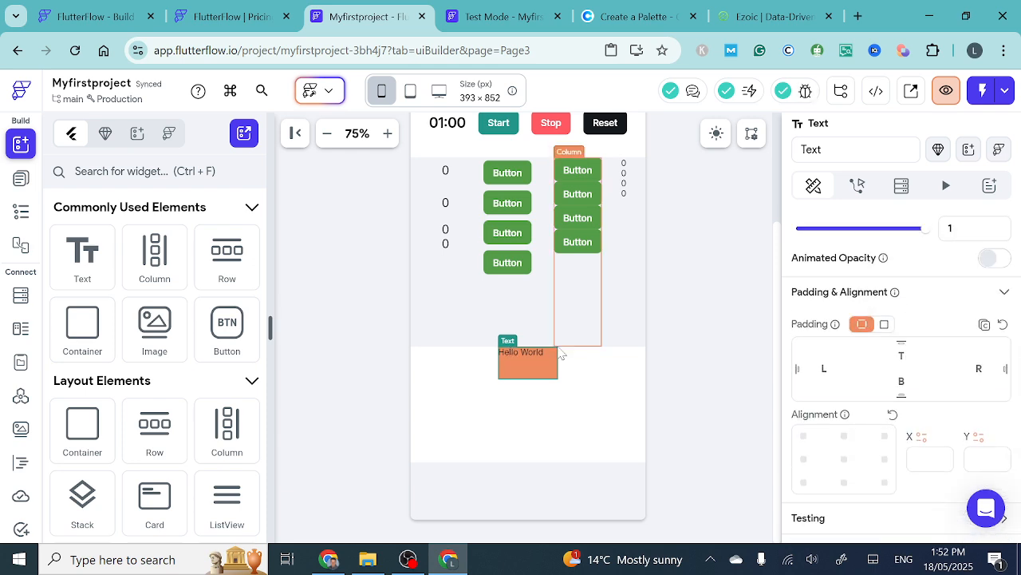
scroll(923, 314, up, 3)
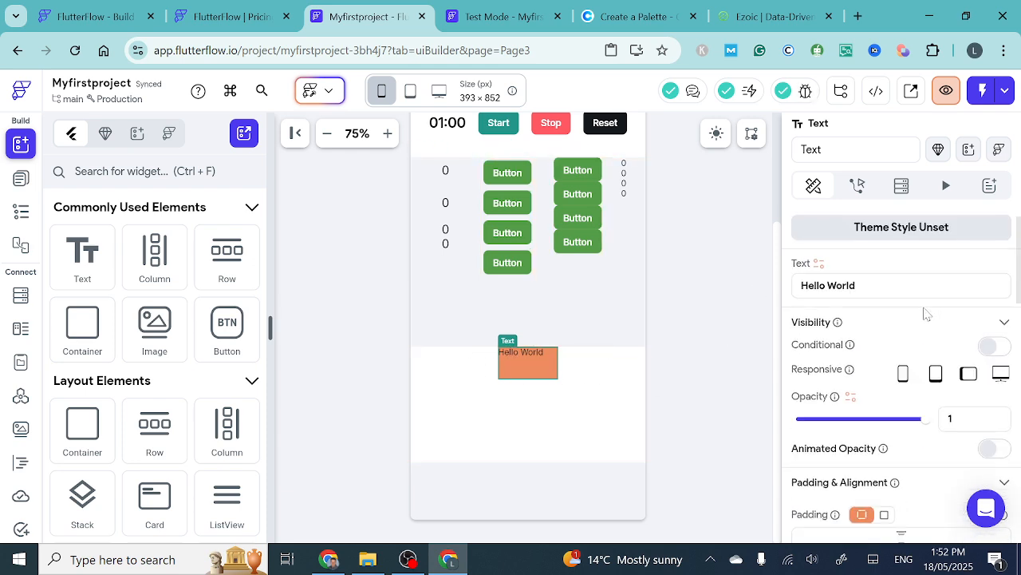
click(876, 305)
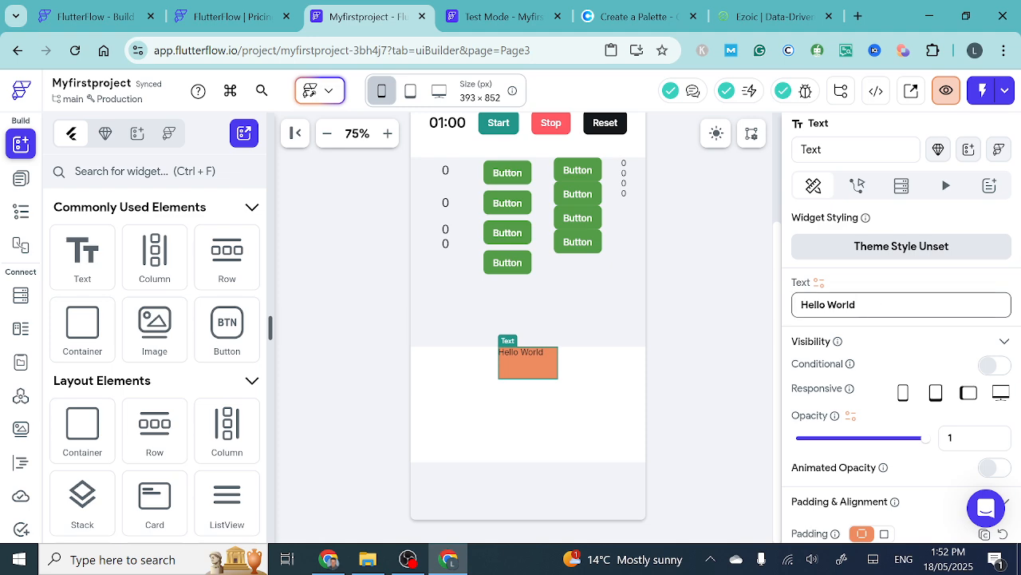
text(asdfasdfasdfsad)
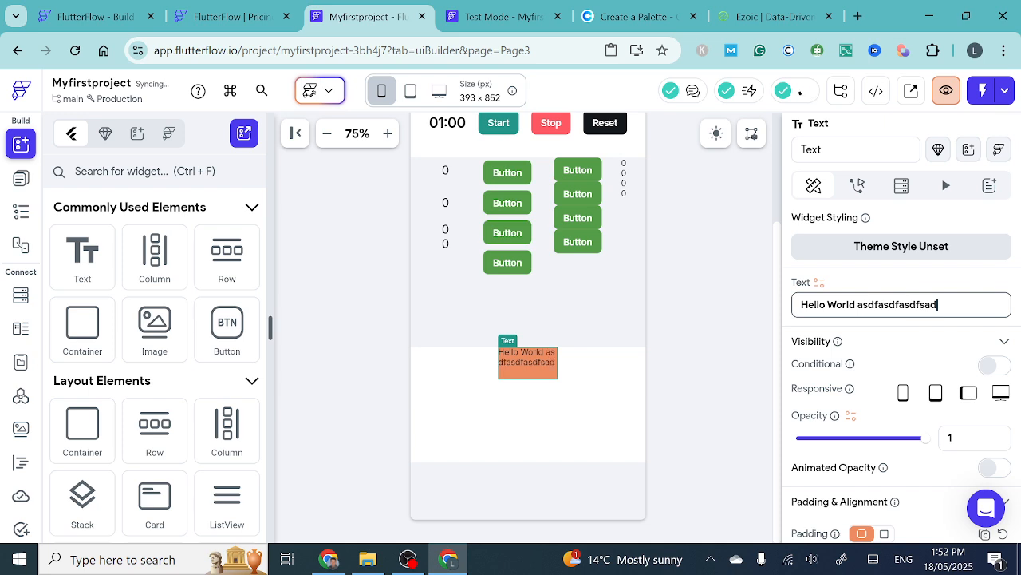
text(fasdfasdfasdf)
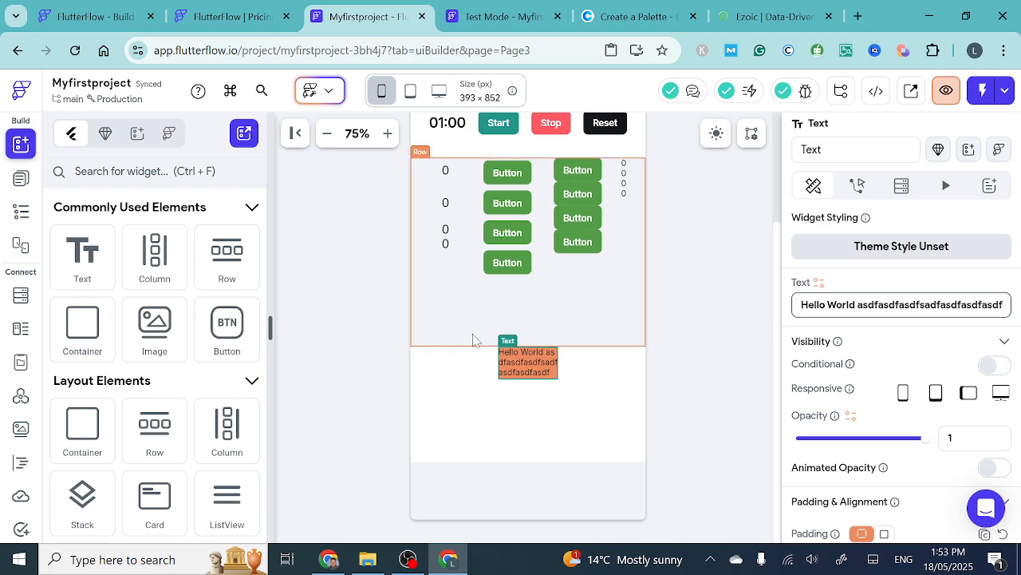
- Add a new On Tap action to the Text in the orange Container and look through the available trigger types
mouse_move(511, 264)
mouse_down()
mouse_move(657, 346)
mouse_move(554, 271)
mouse_move(516, 258)
mouse_move(513, 273)
mouse_up()
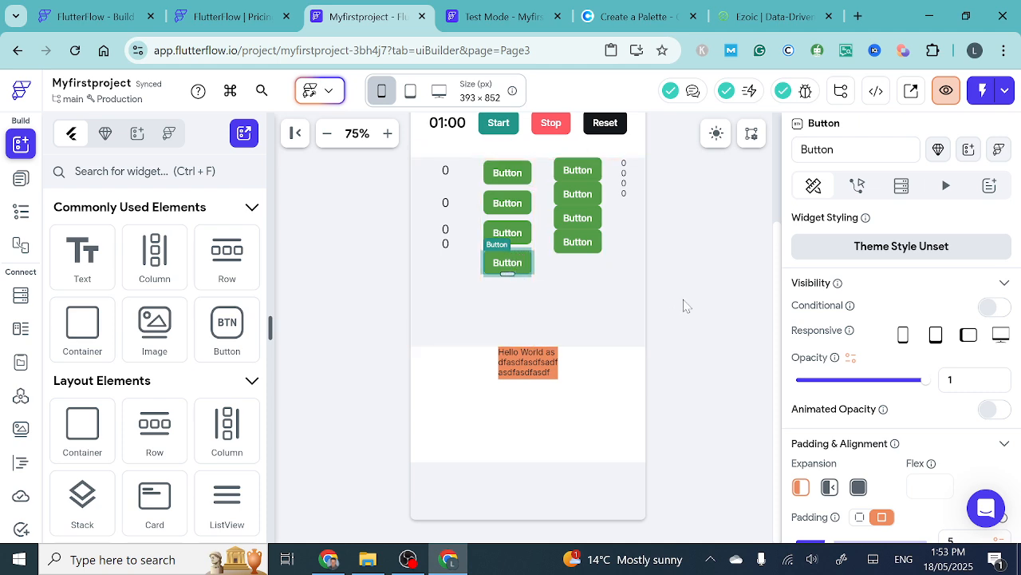
scroll(852, 316, down, 1)
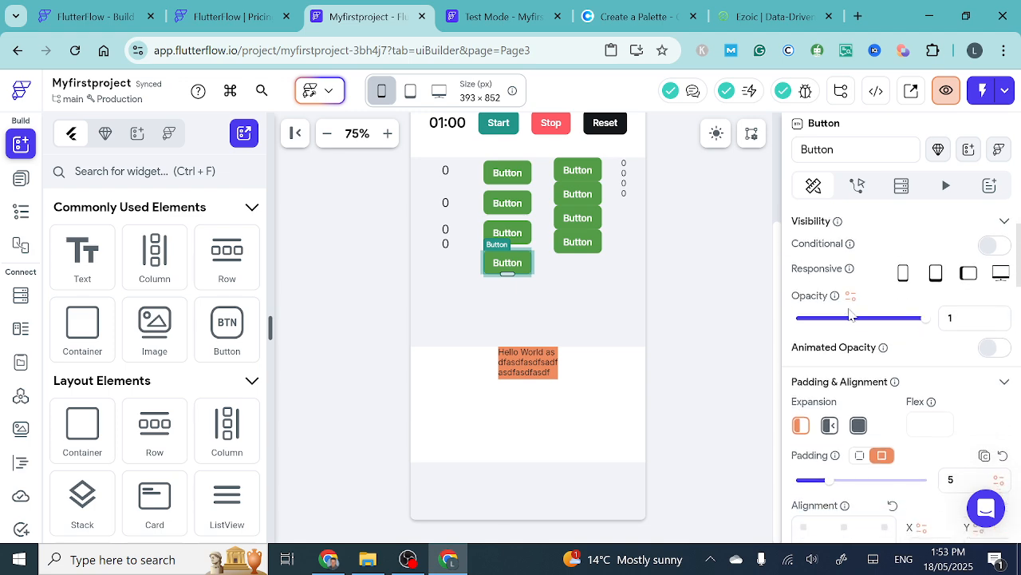
click(539, 362)
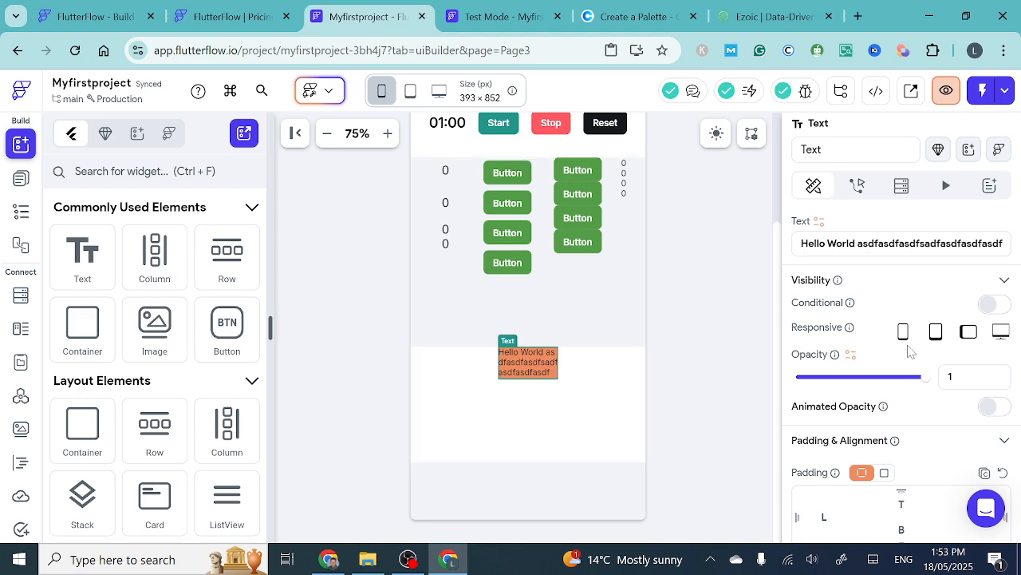
click(859, 186)
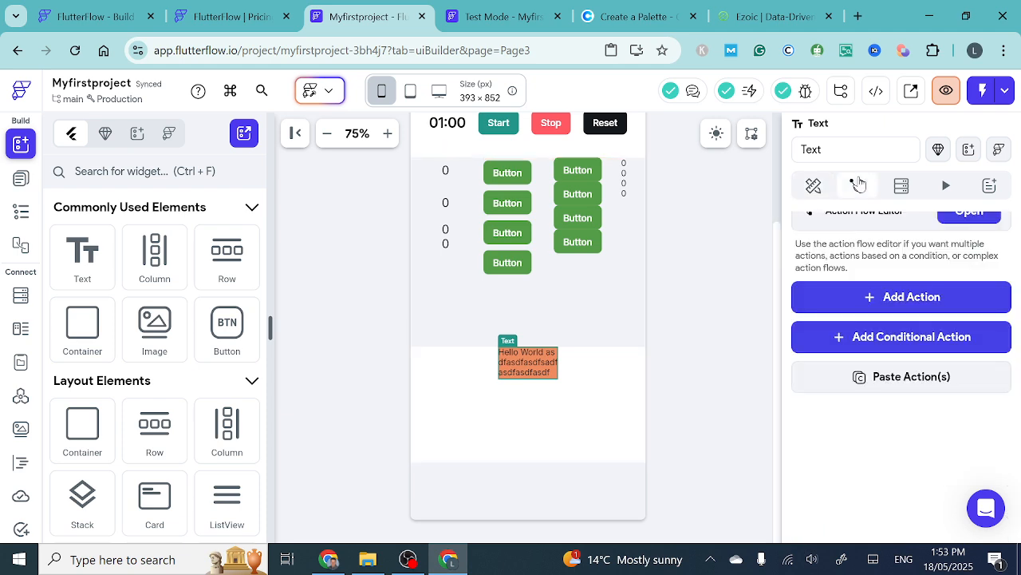
click(891, 297)
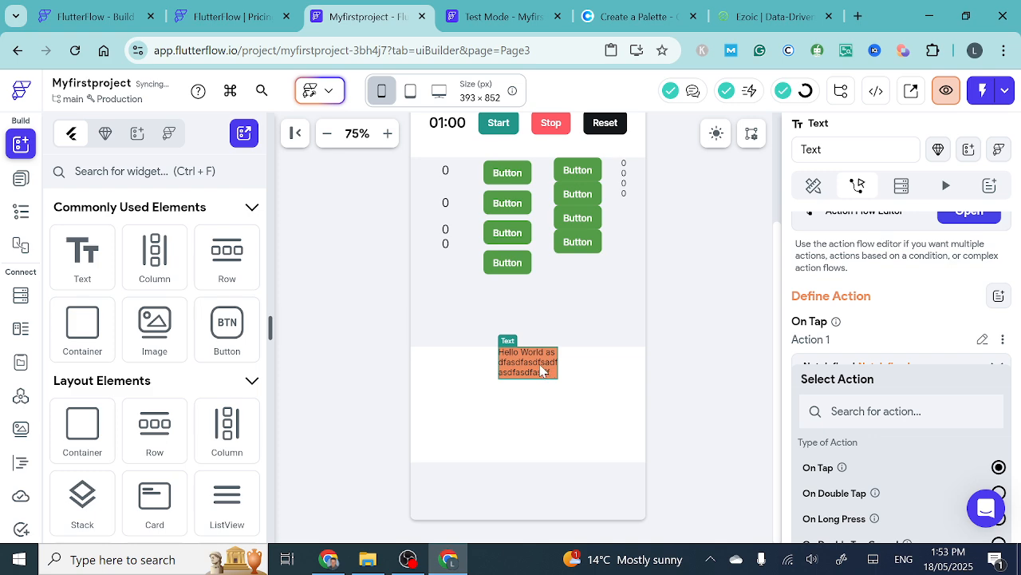
scroll(871, 379, down, 3)
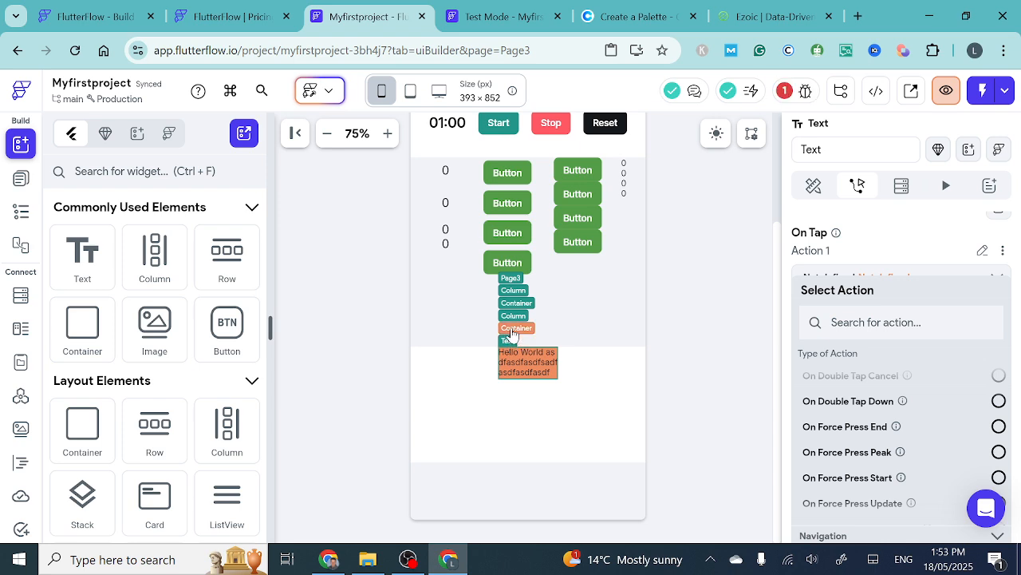
- Select the orange Container that holds the Text and open its action settings
click(513, 329)
click(539, 375)
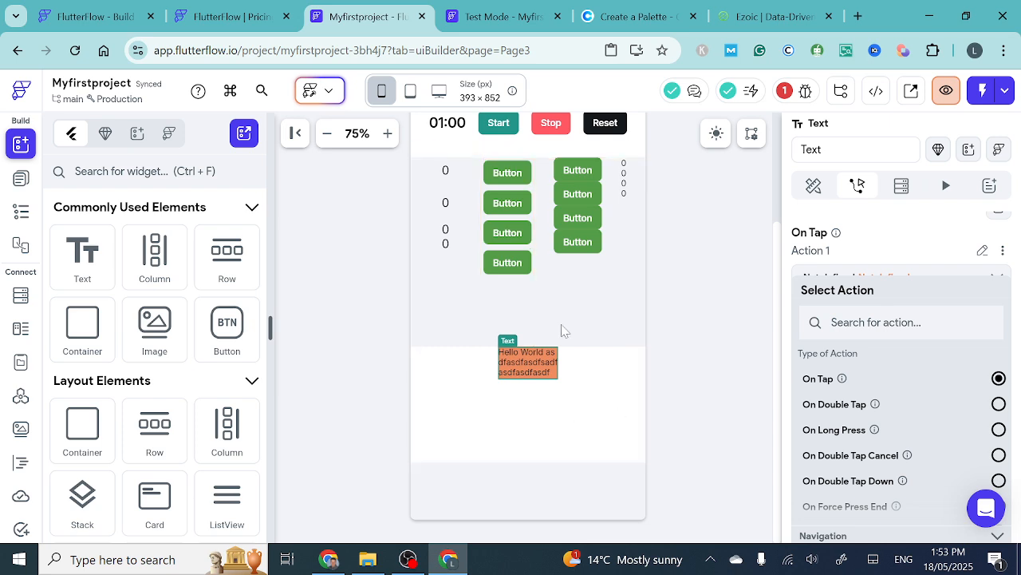
click(516, 270)
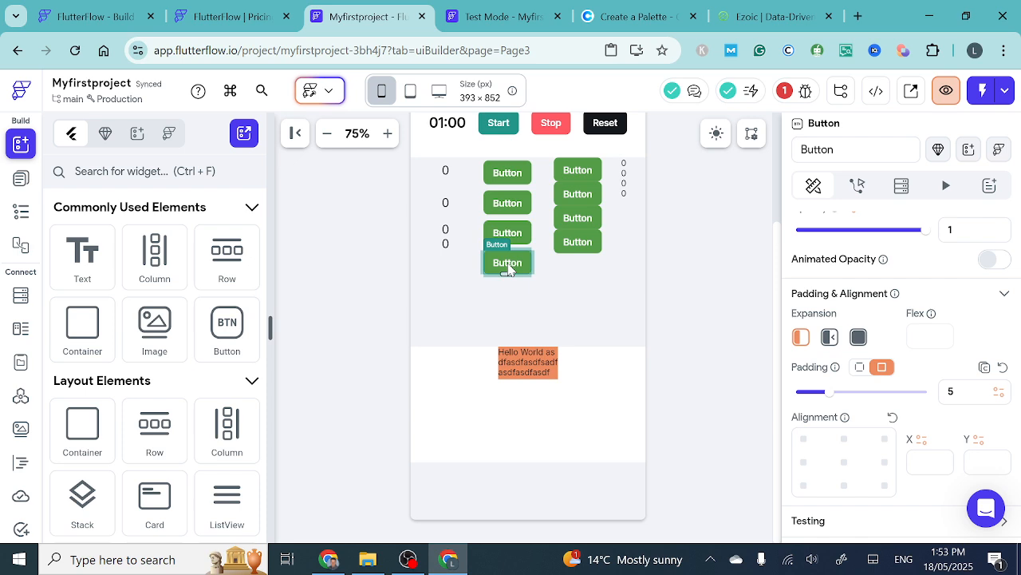
click(523, 367)
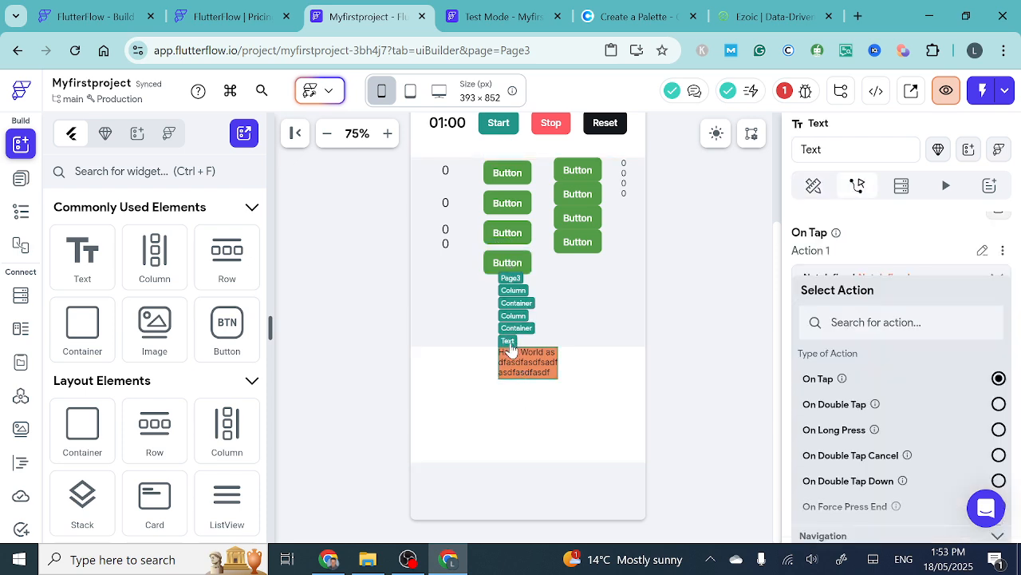
click(515, 329)
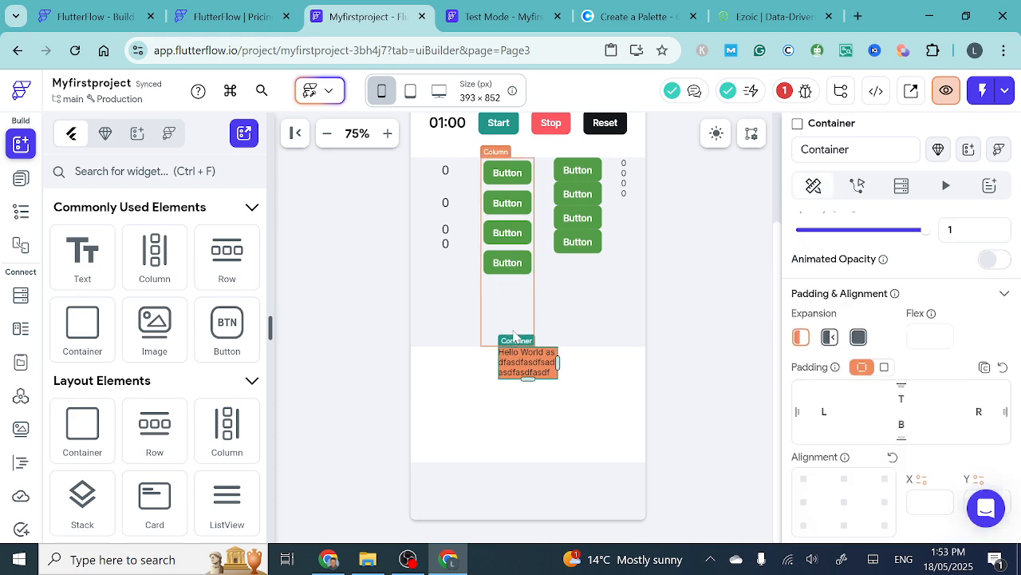
click(857, 186)
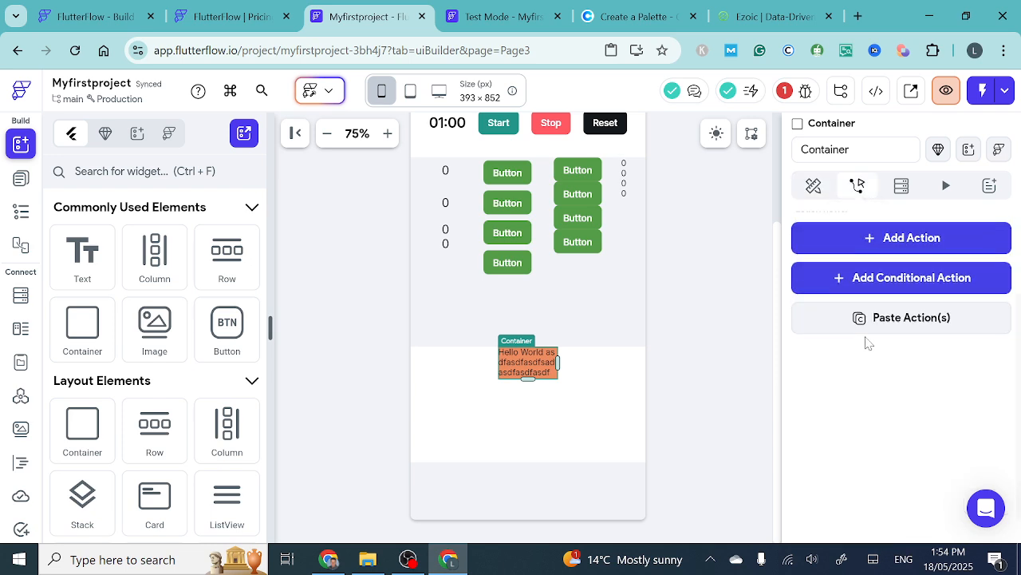